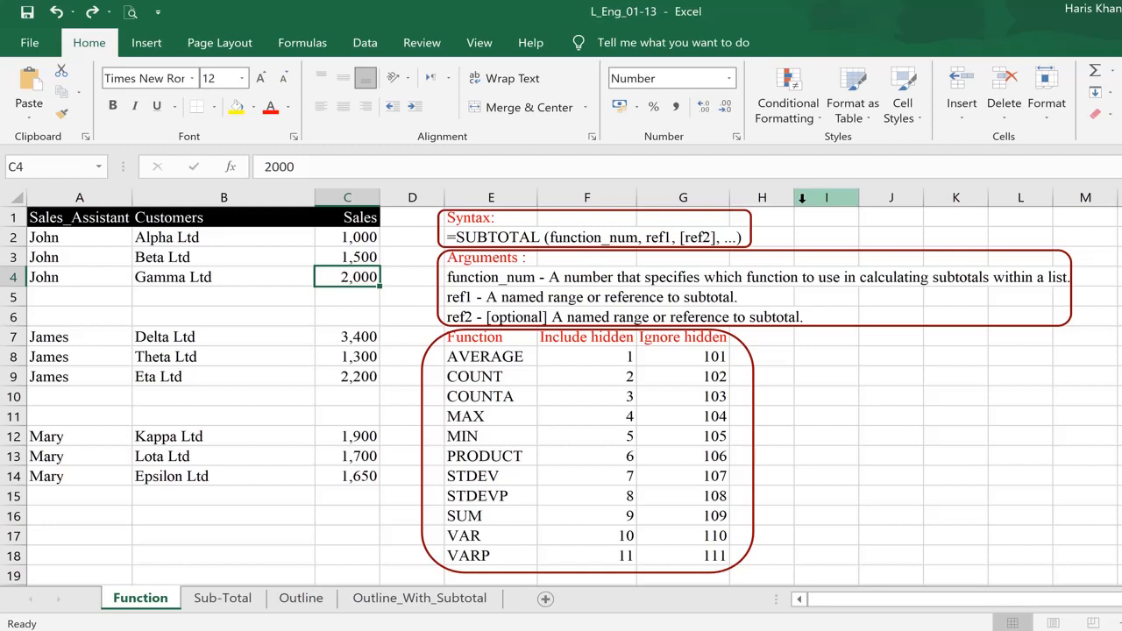
- Start a SUBTOTAL formula in cell C5, beneath the first assistant's sales figures
key(Up)
key(Up)
key(Up)
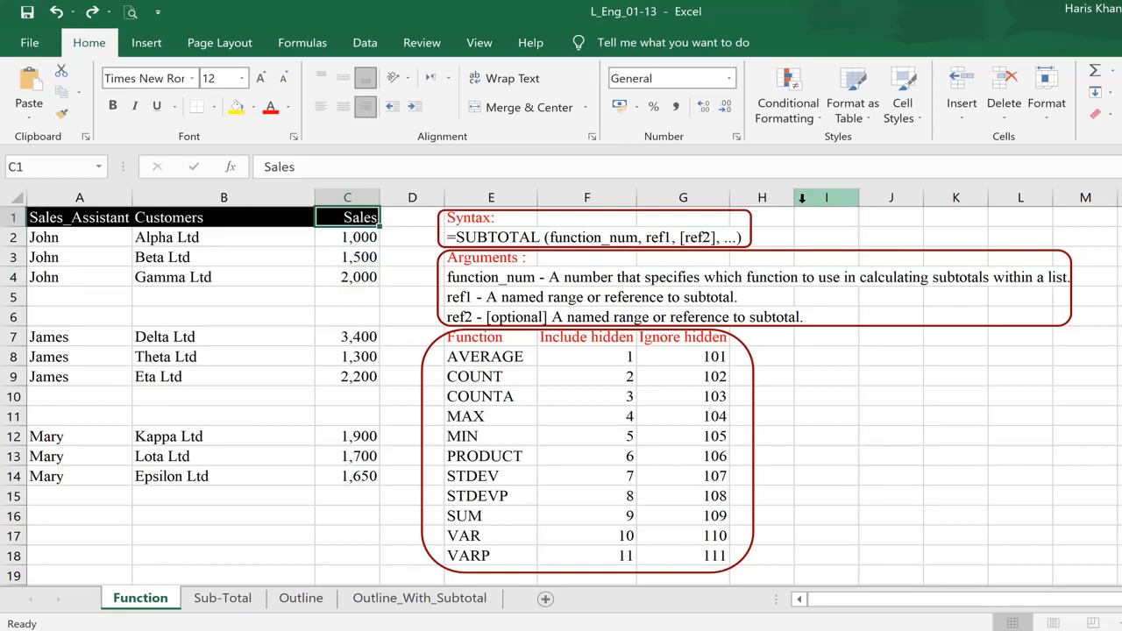
key(Down)
key(Down)
key(Down)
key(Down)
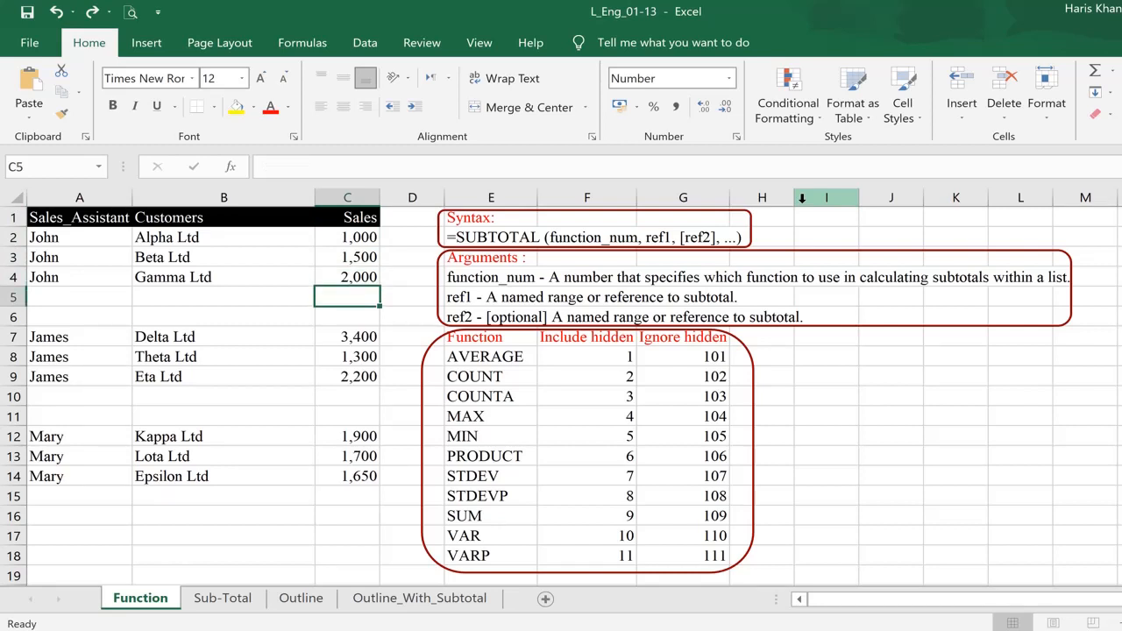
text(=)
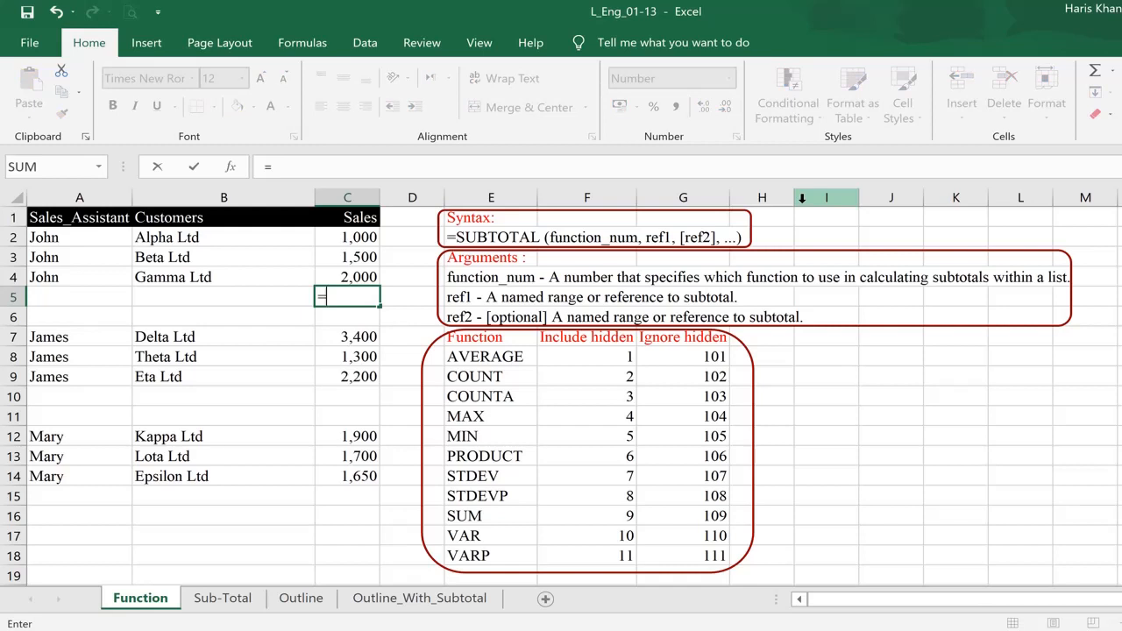
text(subt)
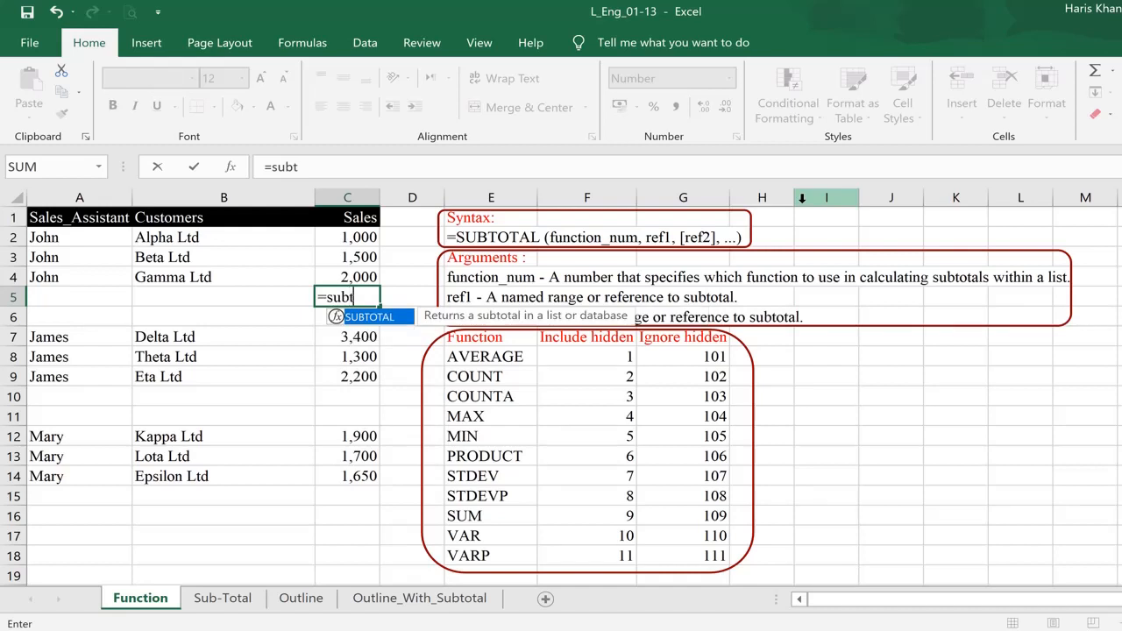
text(ota)
key(Tab)
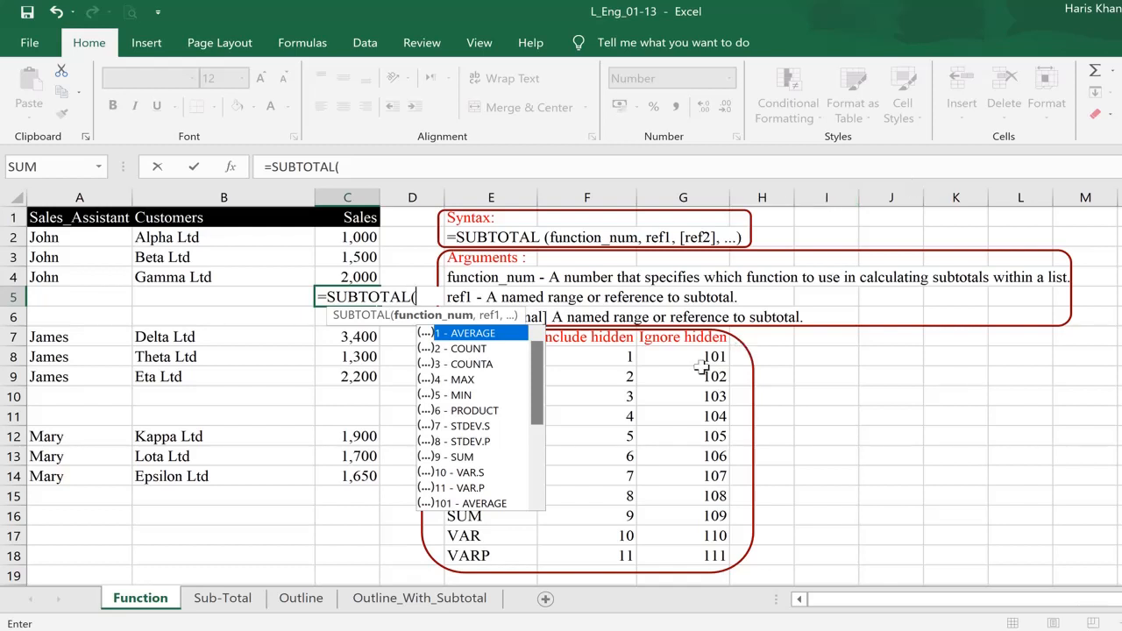
- Complete the C5 formula as =SUBTOTAL(9,C2:C4), using function number 9 for SUM over the first assistant's three sales values
mouse_move(538, 396)
mouse_down()
mouse_move(538, 480)
mouse_move(556, 401)
mouse_up()
drag(540, 416, 541, 375)
text(9,)
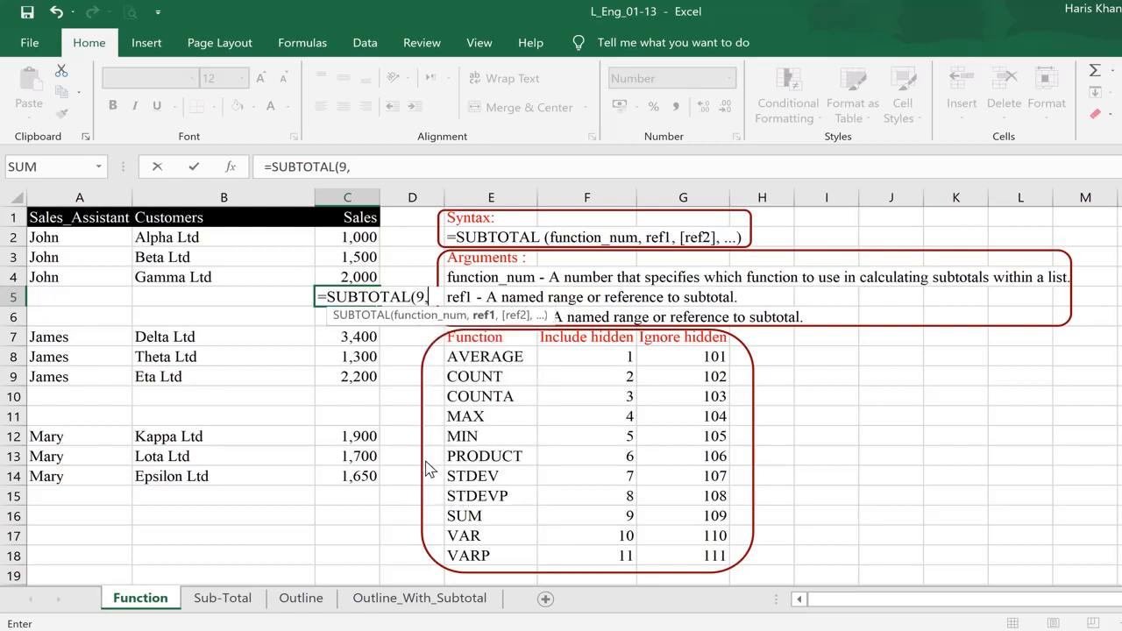
key(Up)
key(Up)
key(Up)
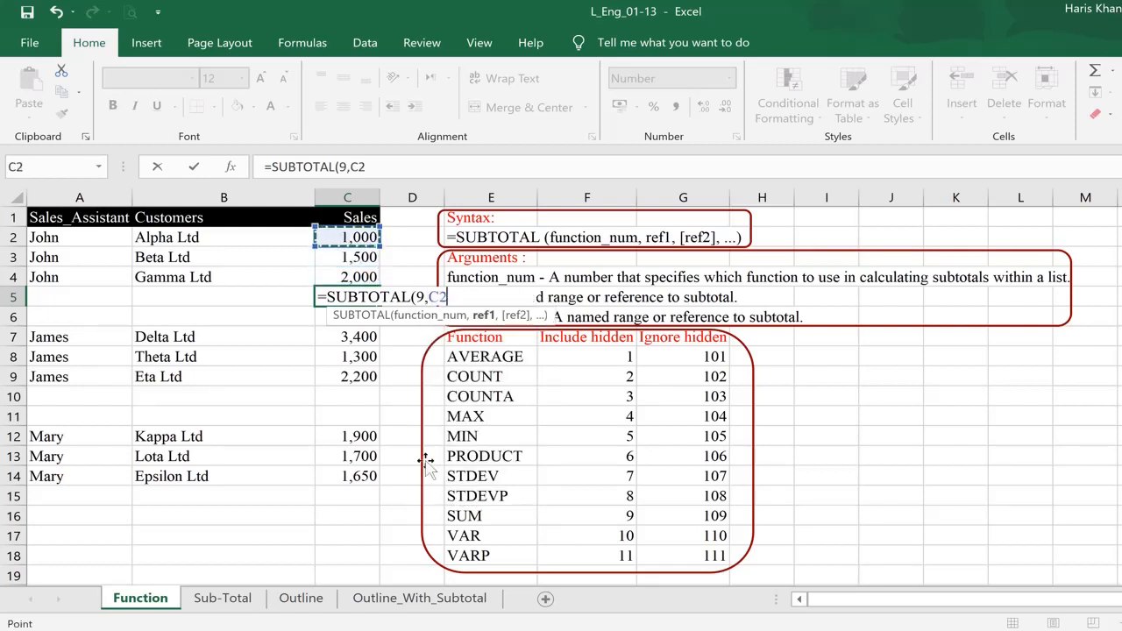
key(shift+Down)
key(shift+Down)
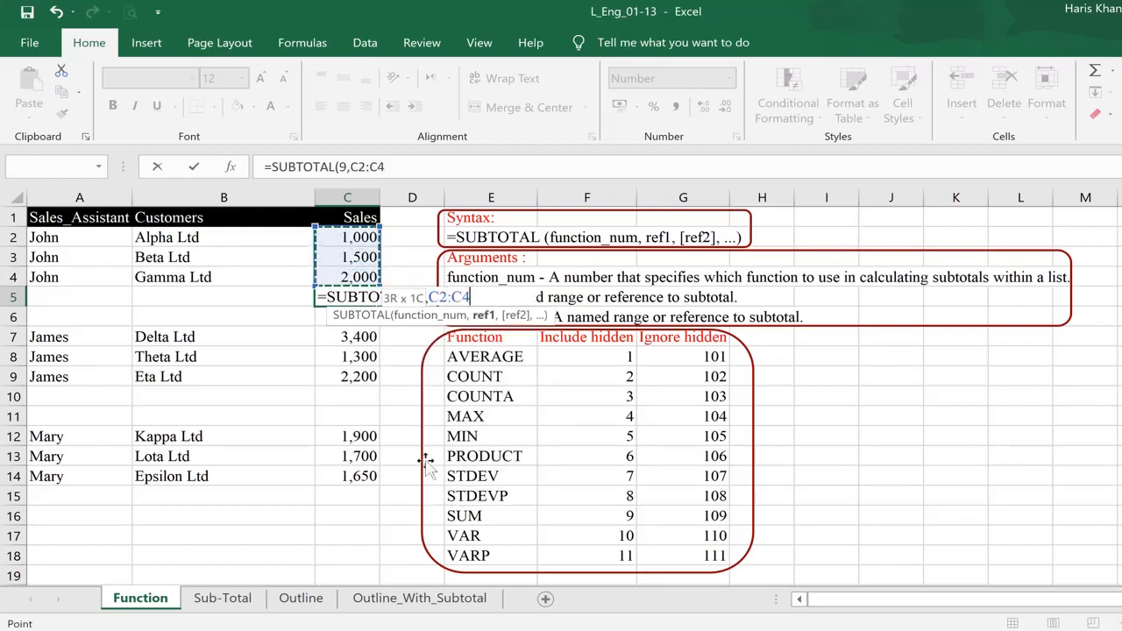
text())
key(Return)
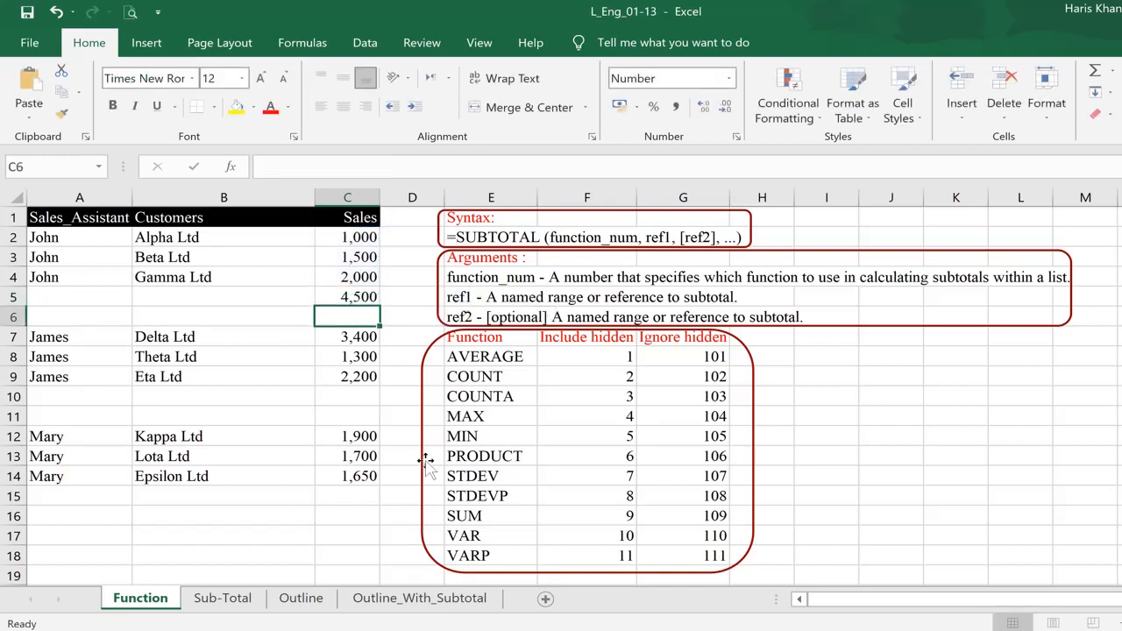
- Review the C5 formula and compare the SUM codes for including and ignoring hidden rows in the function table
key(Up)
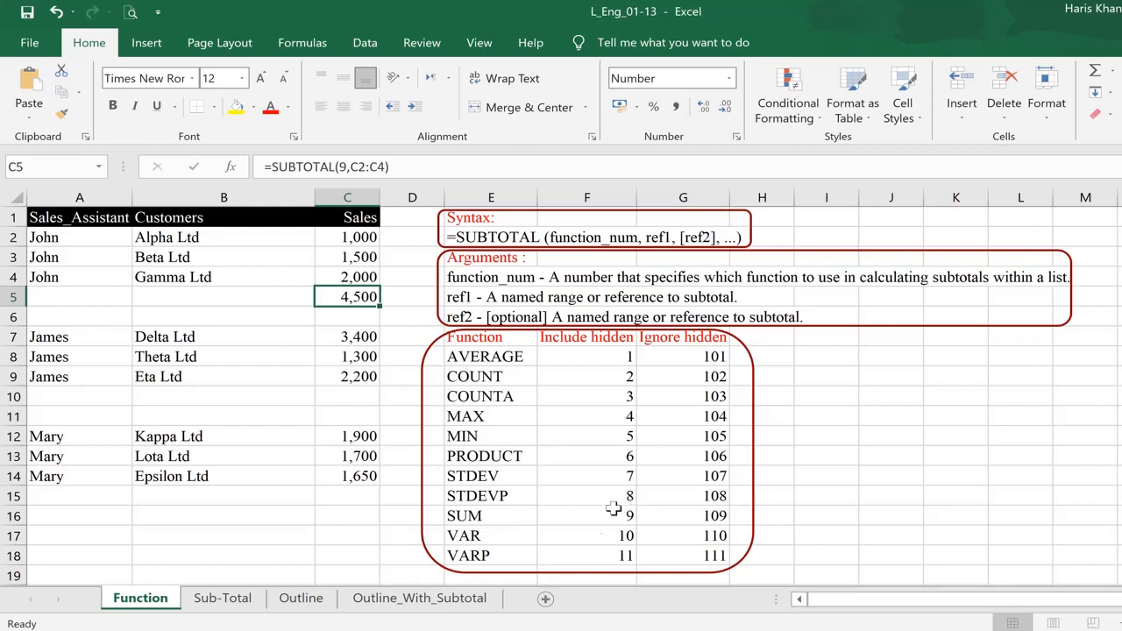
click(467, 518)
click(595, 518)
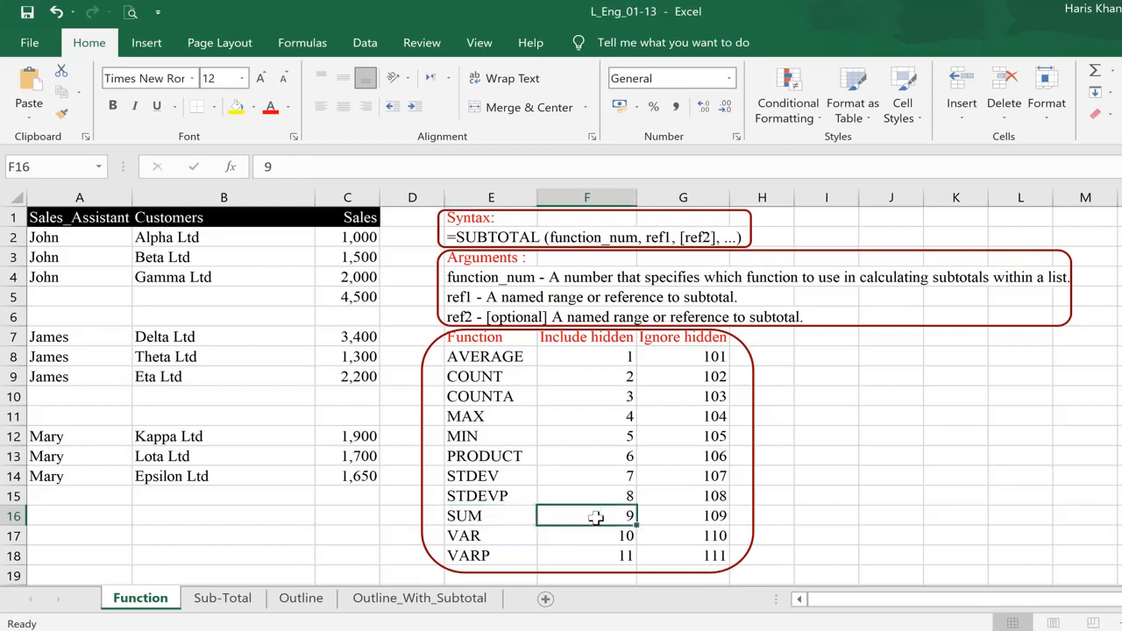
click(498, 515)
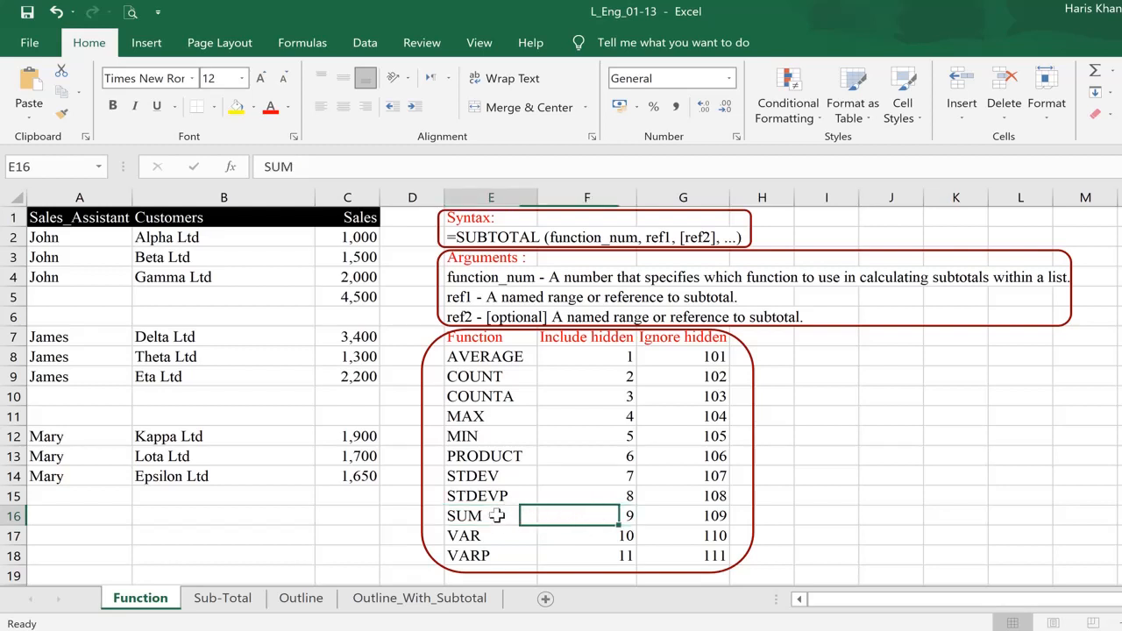
click(584, 513)
click(589, 342)
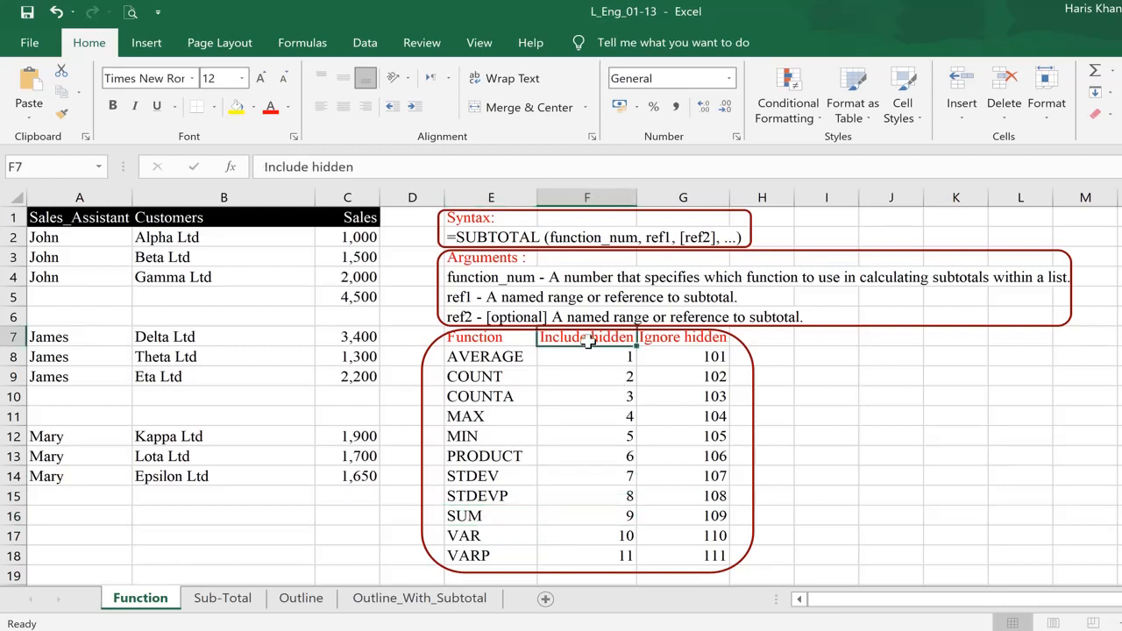
click(600, 517)
click(506, 513)
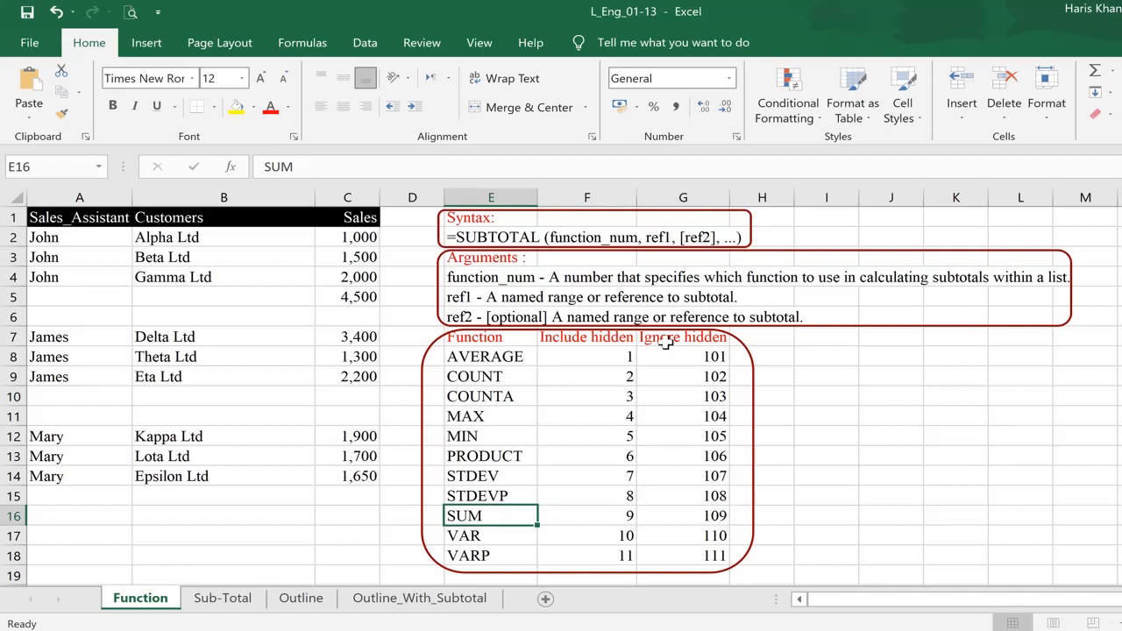
click(683, 517)
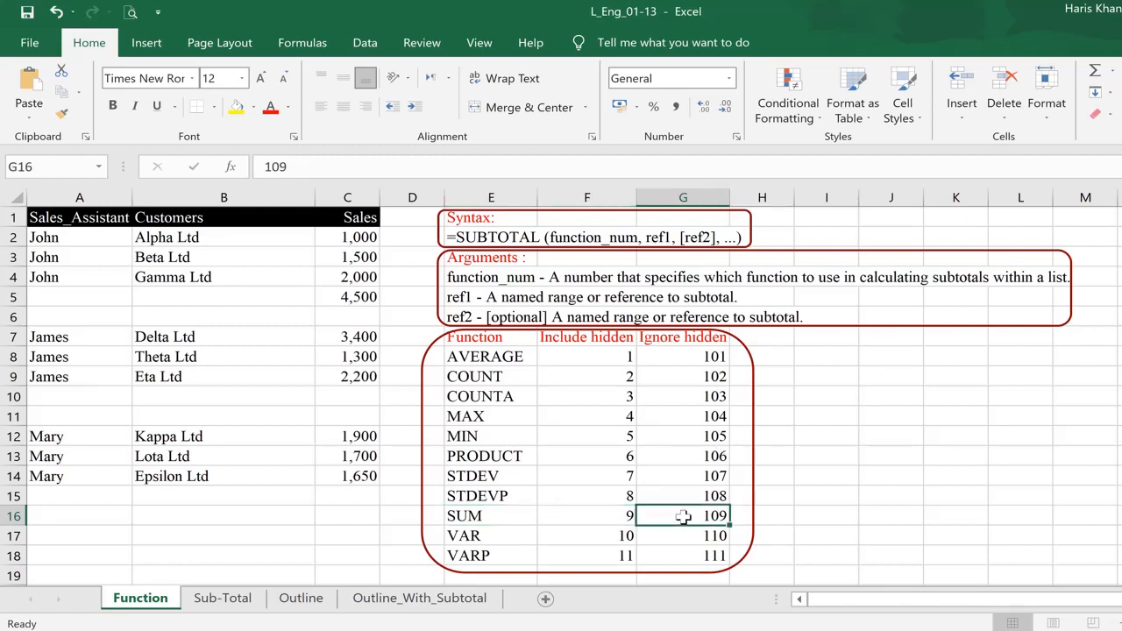
- Change the function number in the C5 SUBTOTAL formula to 109 so that it ignores hidden rows
click(369, 299)
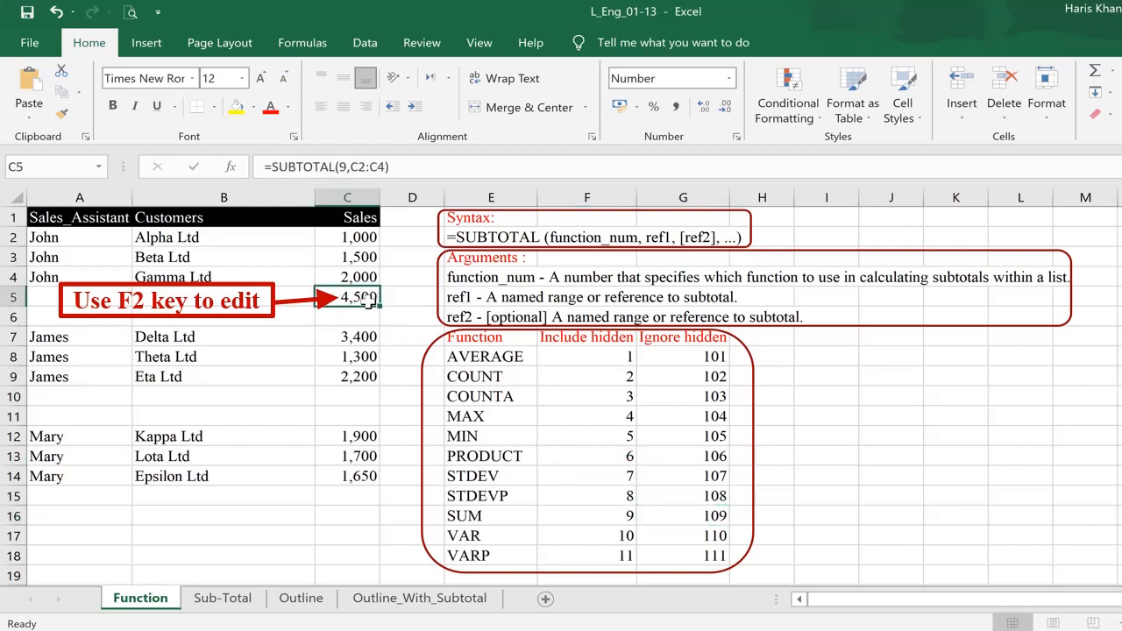
key(F2)
key(Left)
key(Left)
key(Left)
key(Left)
key(Left)
key(Left)
key(Left)
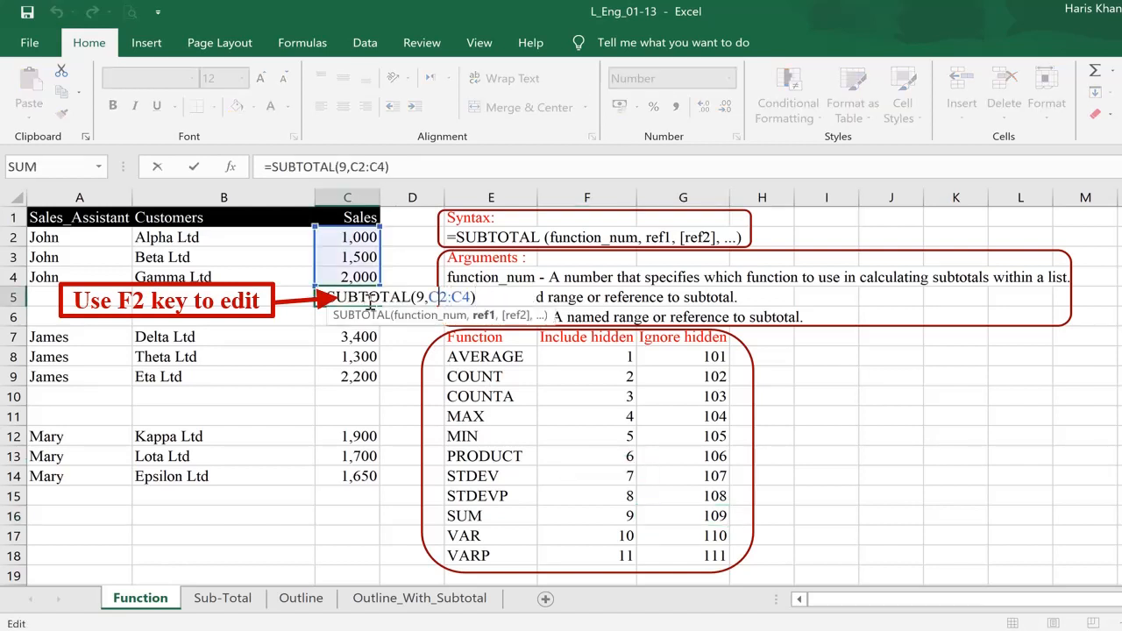
key(BackSpace)
text(109)
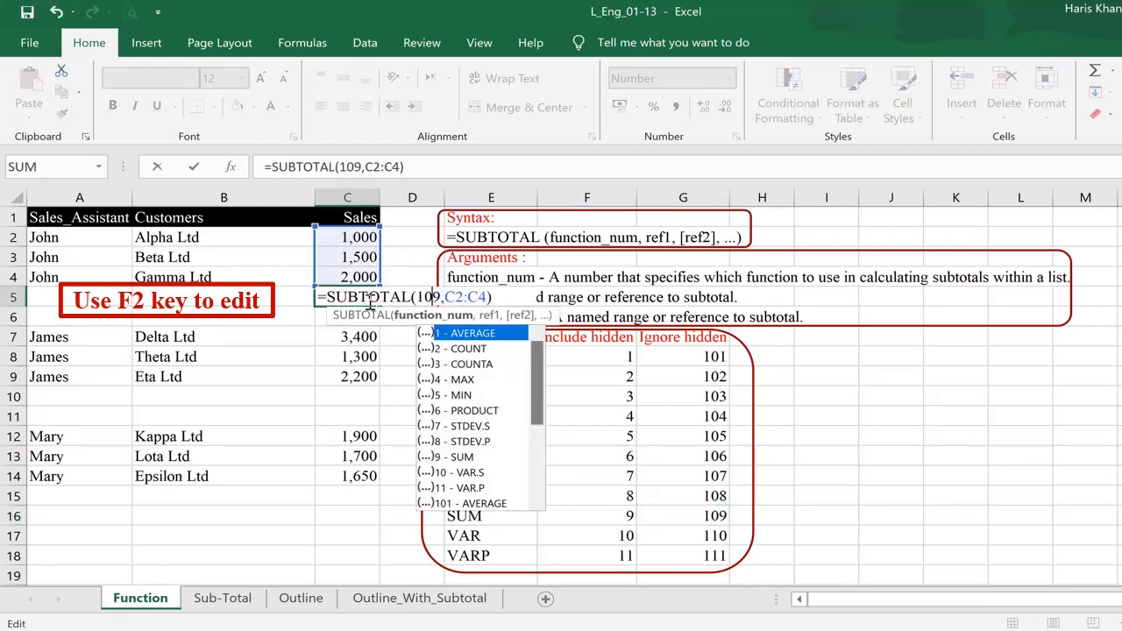
key(Return)
click(369, 300)
- Hide row 3, the Beta Ltd entry, to test how the subtotal reacts
key(Up)
key(Up)
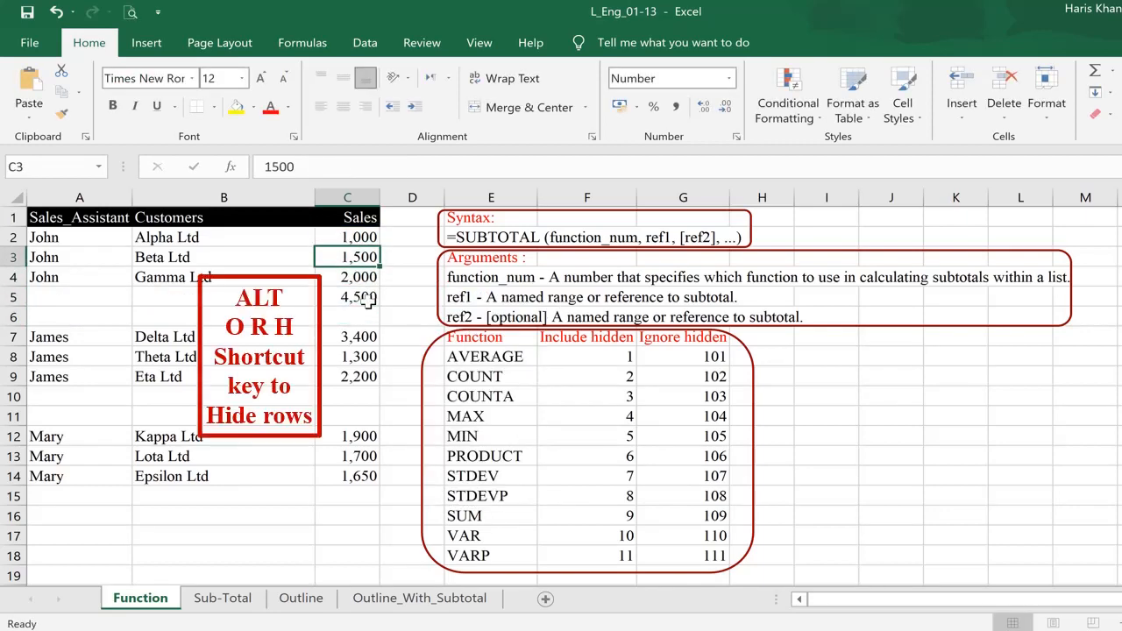
key(alt+o)
key(r)
key(h)
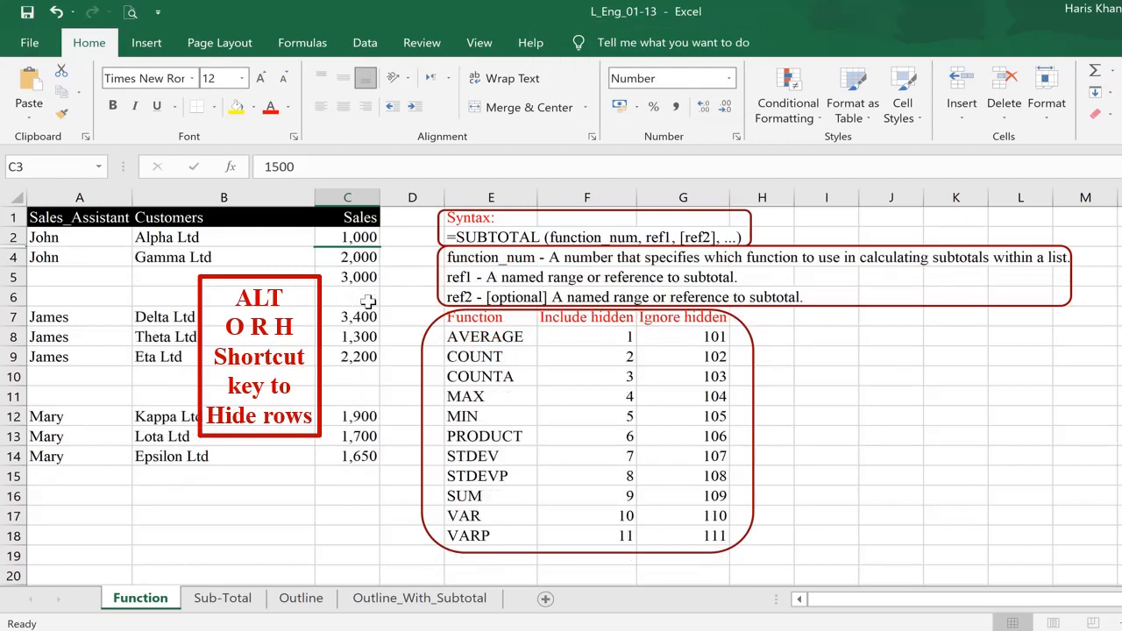
key(Down)
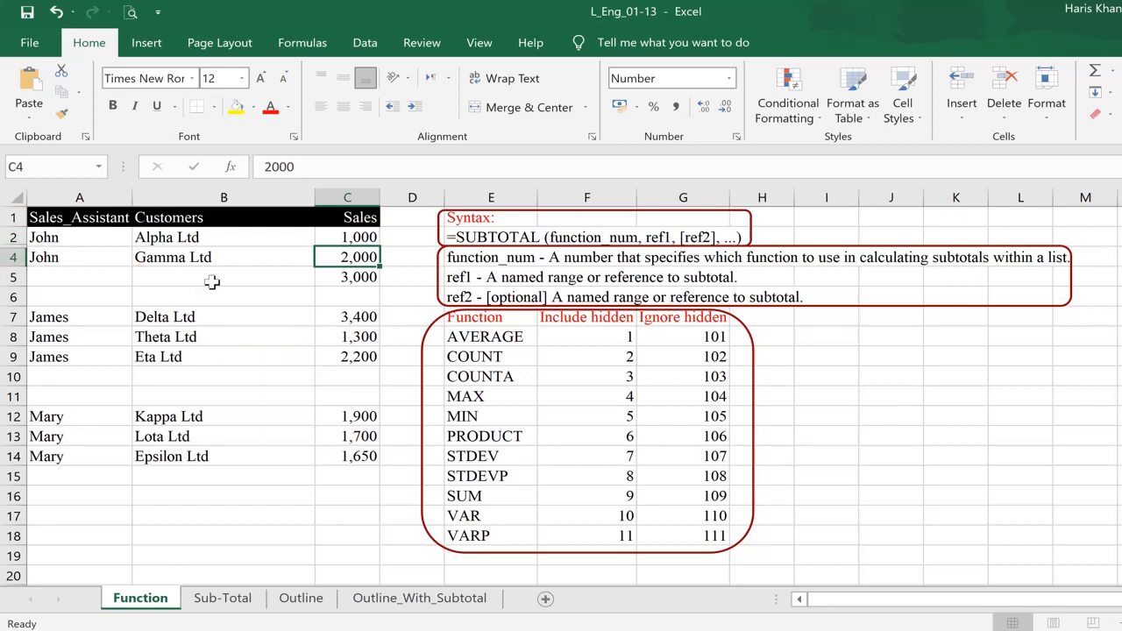
- Check the visible sales cells that make up the subtotal, and unhide row 3 between the Alpha Ltd and Gamma Ltd rows
click(343, 237)
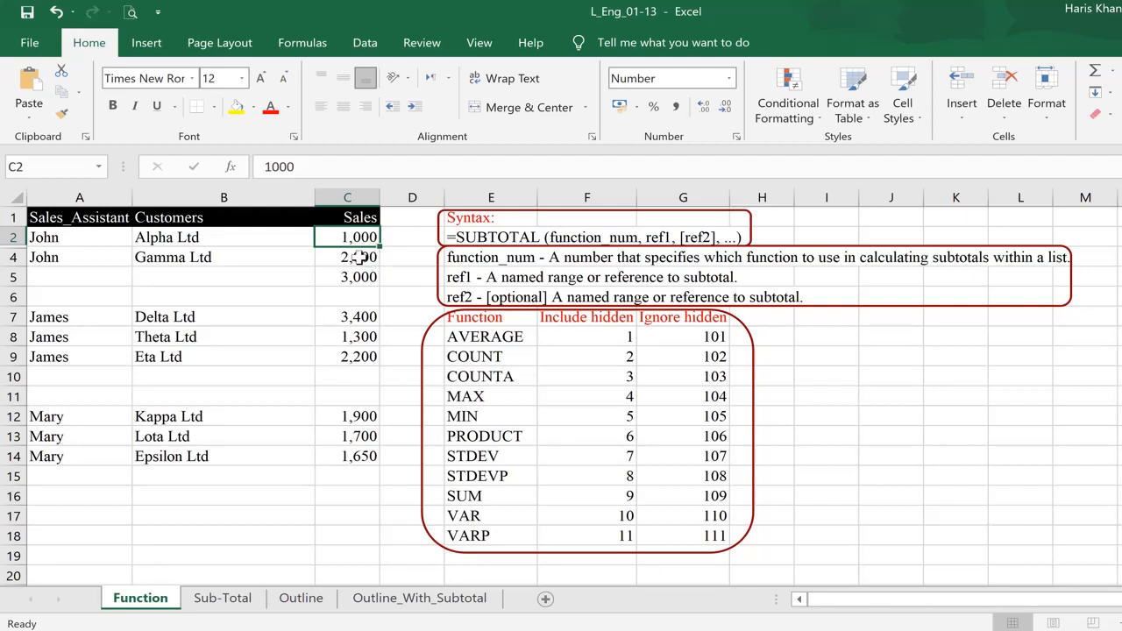
click(360, 257)
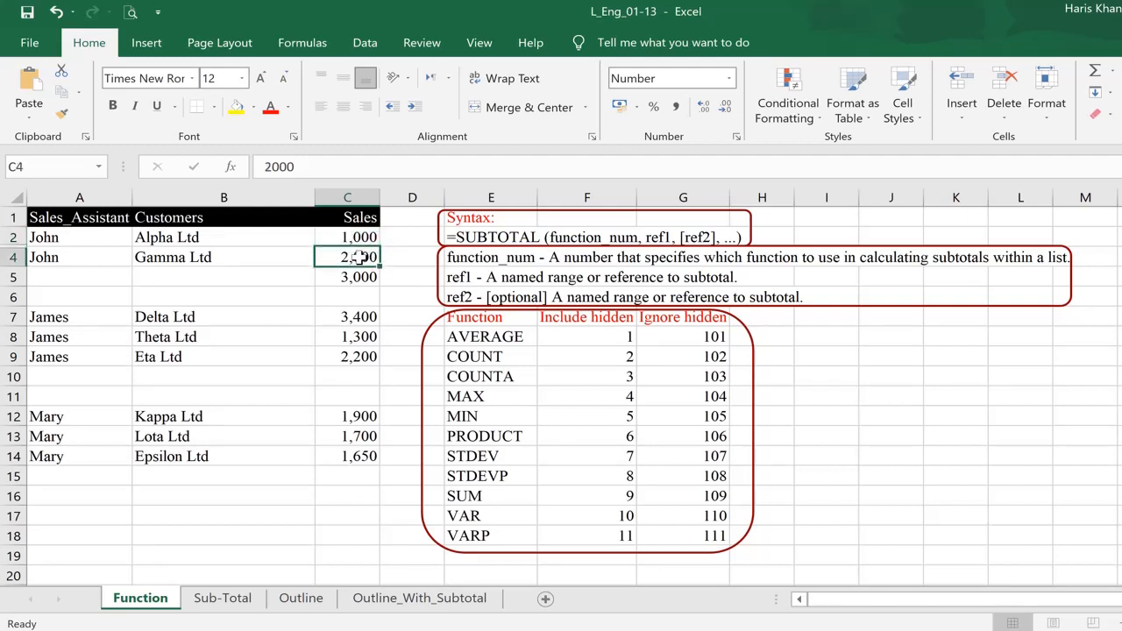
click(361, 277)
click(356, 242)
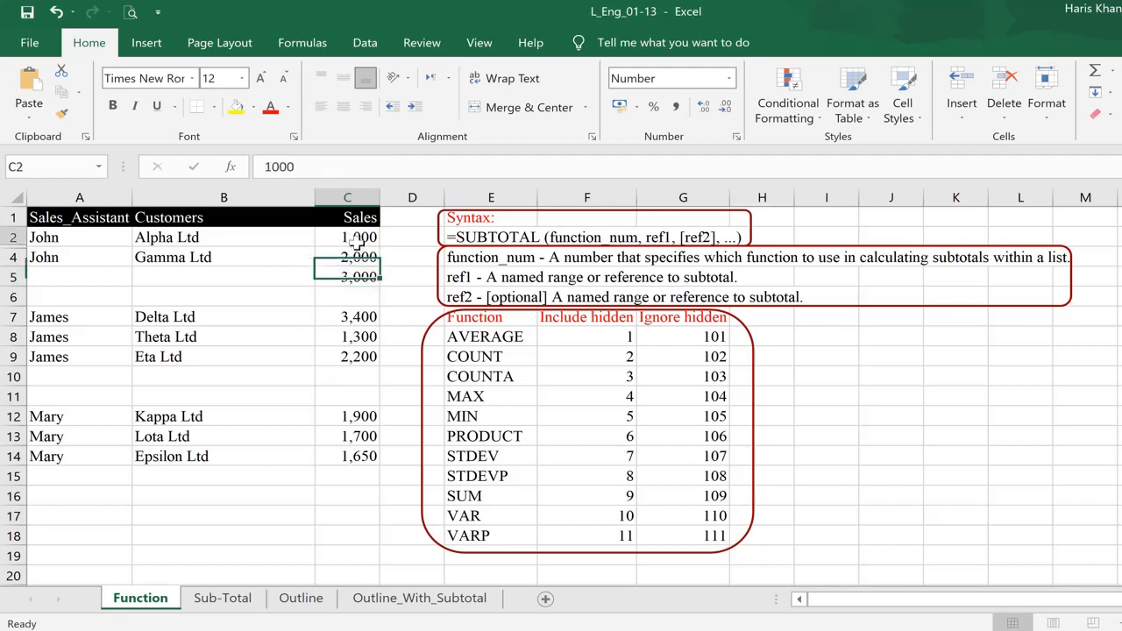
drag(356, 242, 355, 255)
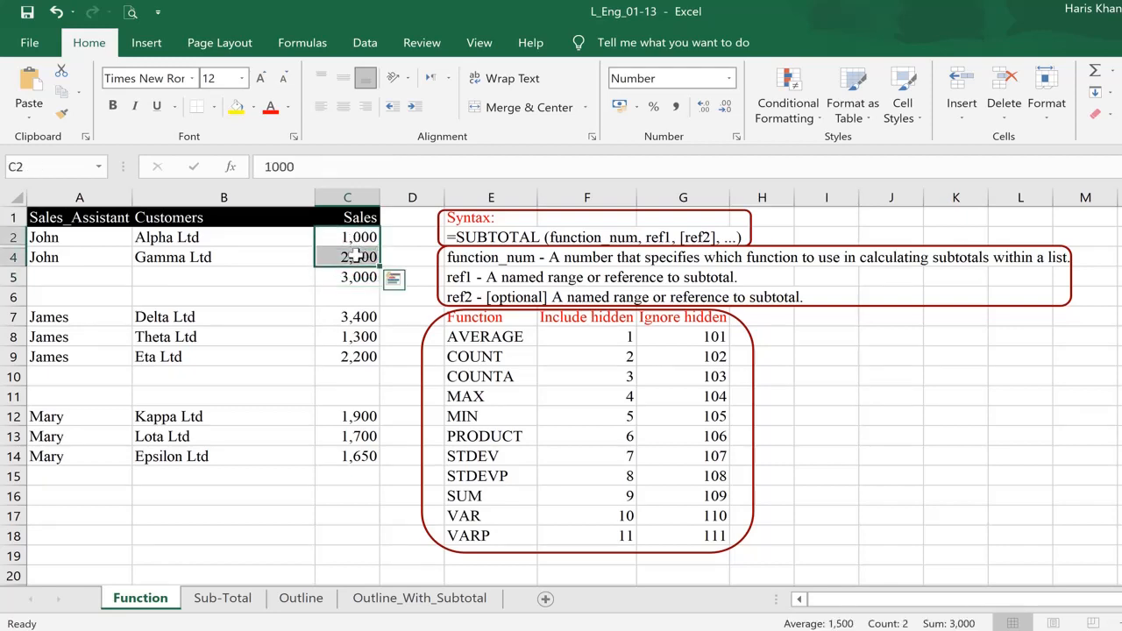
key(alt)
key(o)
key(r)
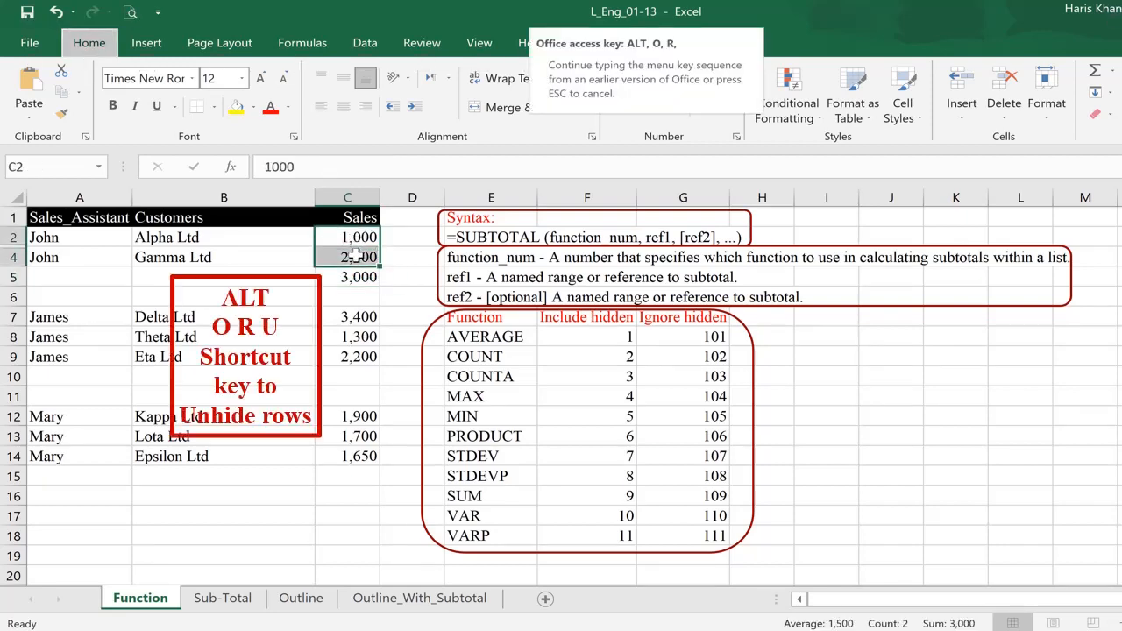
key(u)
key(Down)
key(Down)
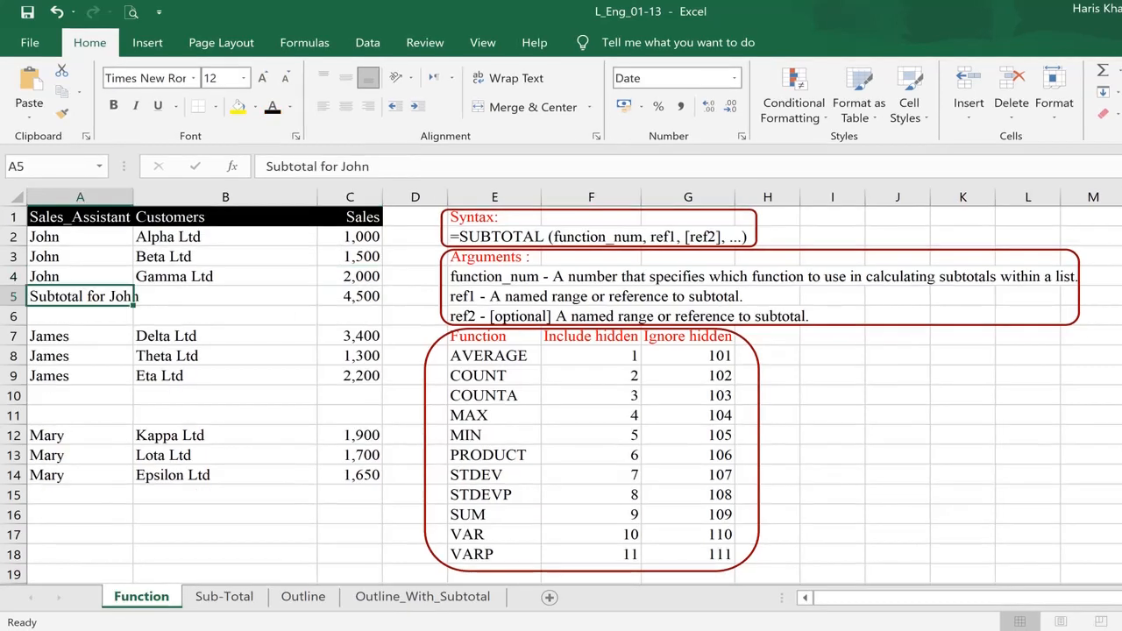
- Set the font color of the subtotal row A5:C5 to blue
key(shift+Right)
key(shift+Right)
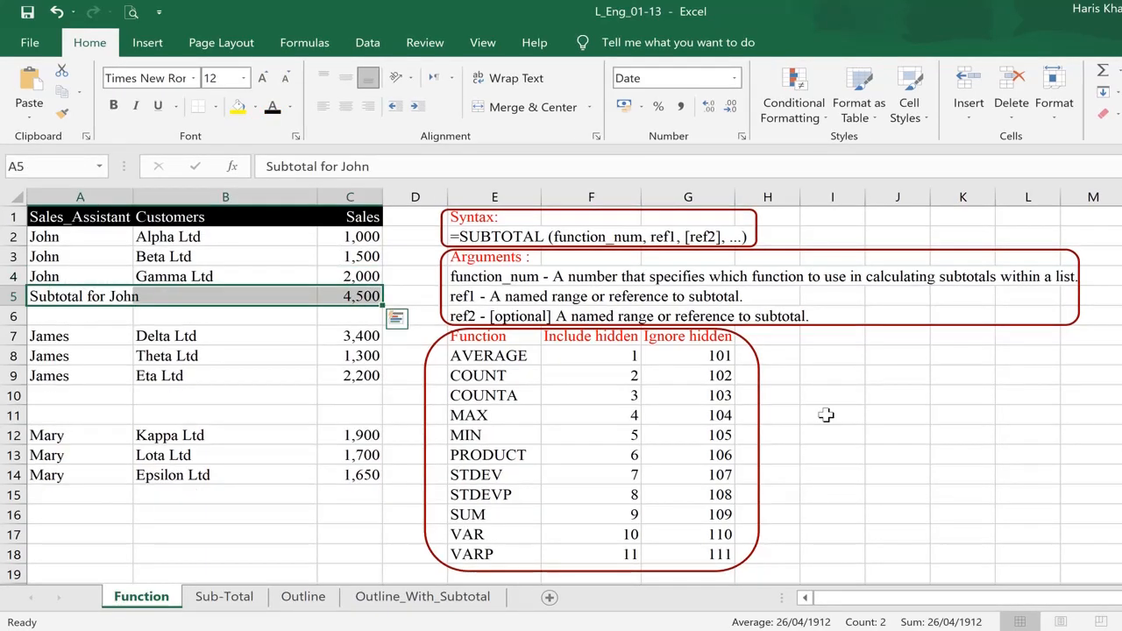
click(290, 107)
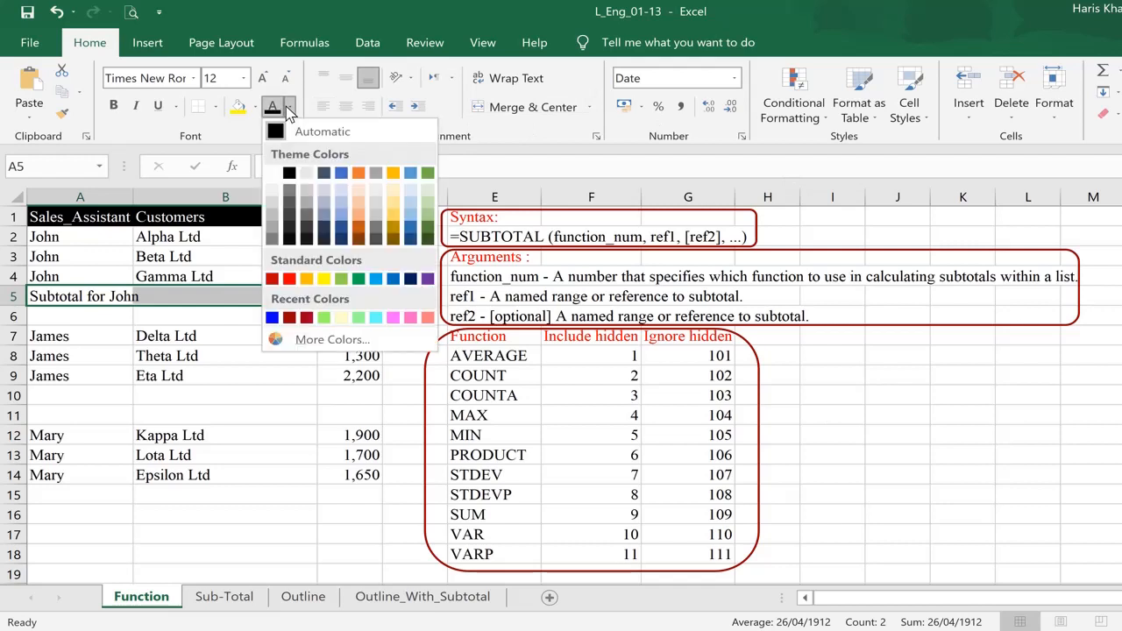
click(272, 317)
key(shift+Left)
key(shift+Left)
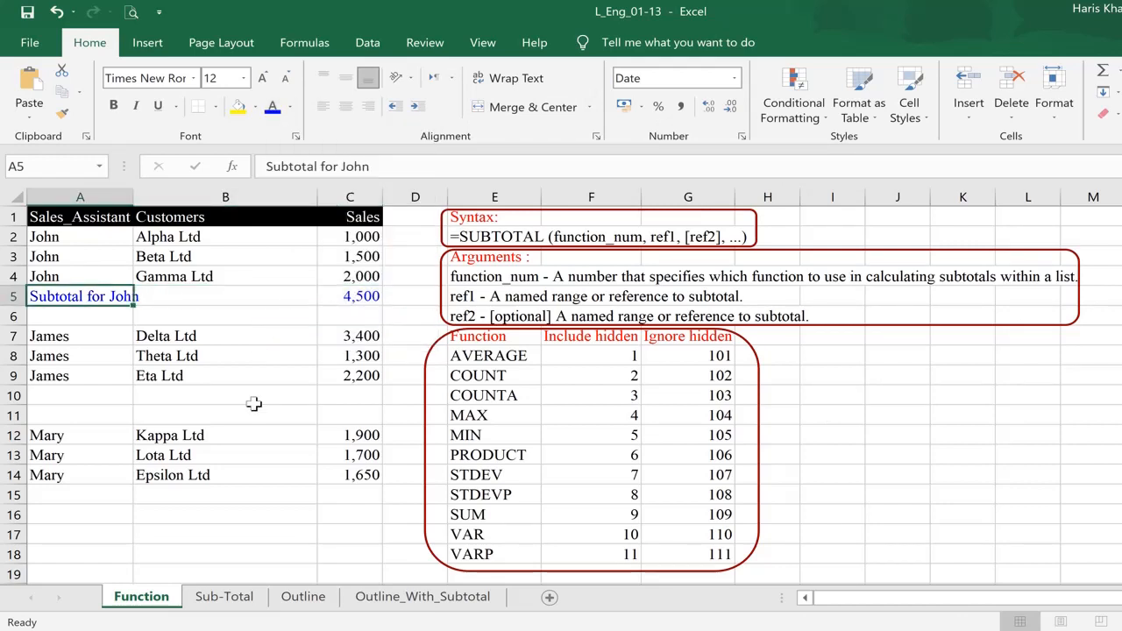
- Copy the subtotal row A5:C5 to A10, beneath the second assistant's sales, and check the pasted formula in C10
key(shift+Right)
key(shift+Right)
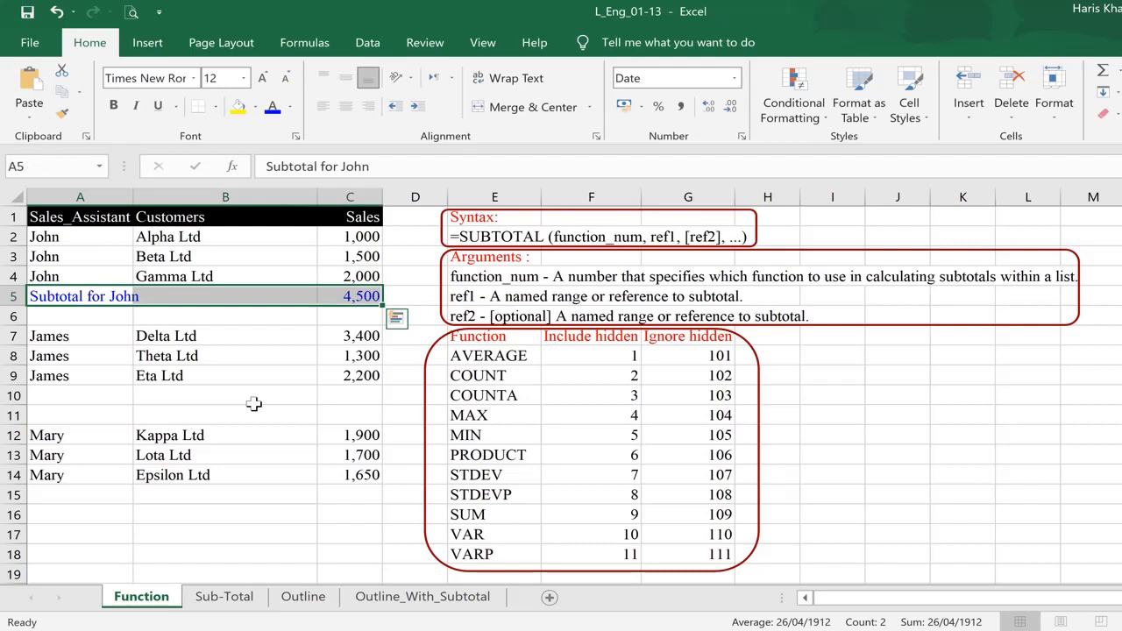
key(ctrl+c)
key(Down)
key(Down)
key(Down)
key(Down)
key(Down)
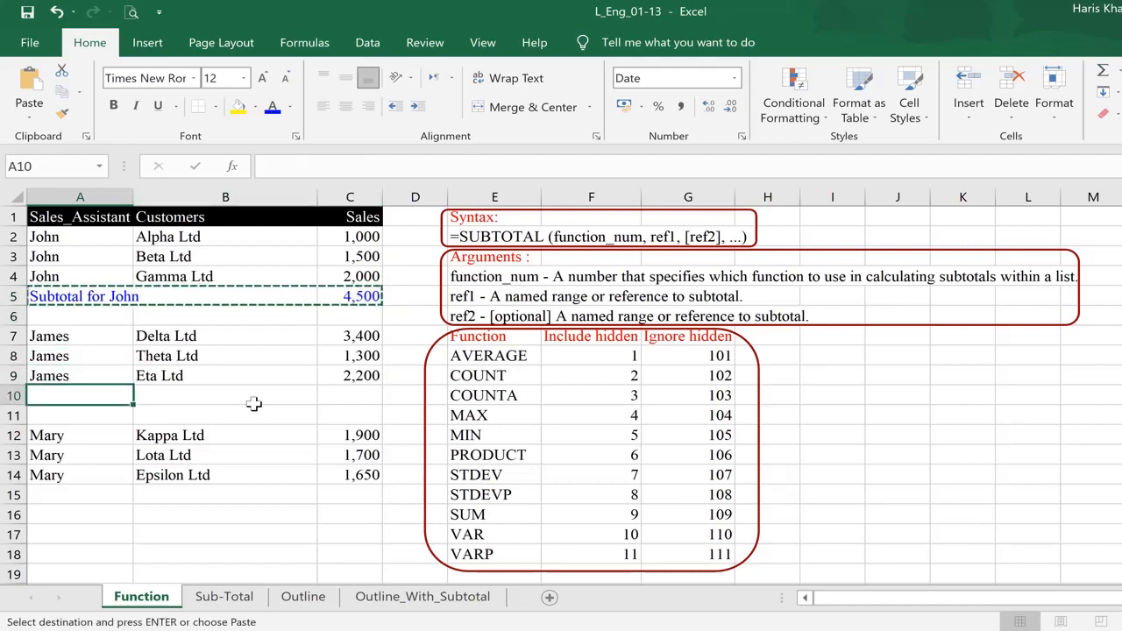
key(ctrl+v)
key(Escape)
click(253, 401)
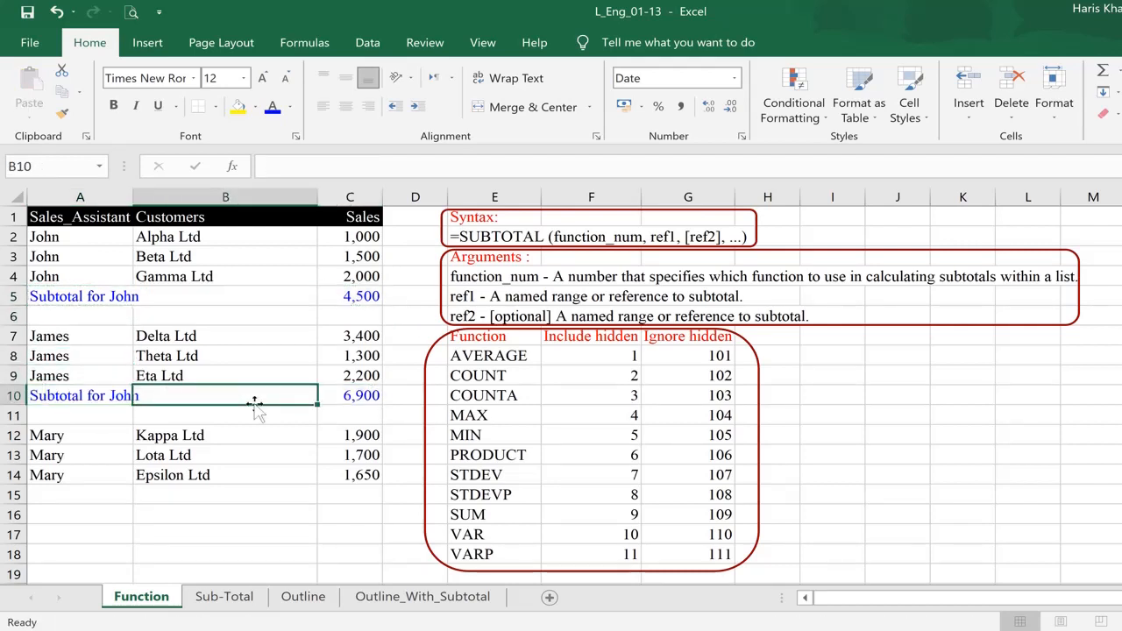
key(Right)
key(F2)
key(Escape)
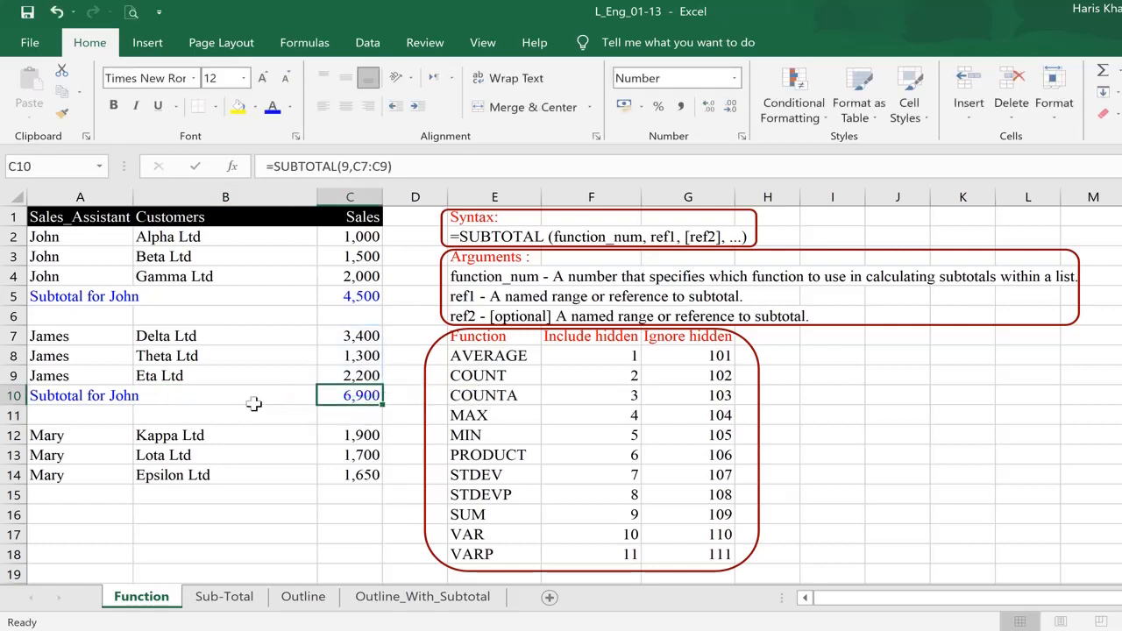
- Replace the assistant's name in the A10 subtotal label with the second sales assistant's name
key(Home)
key(F2)
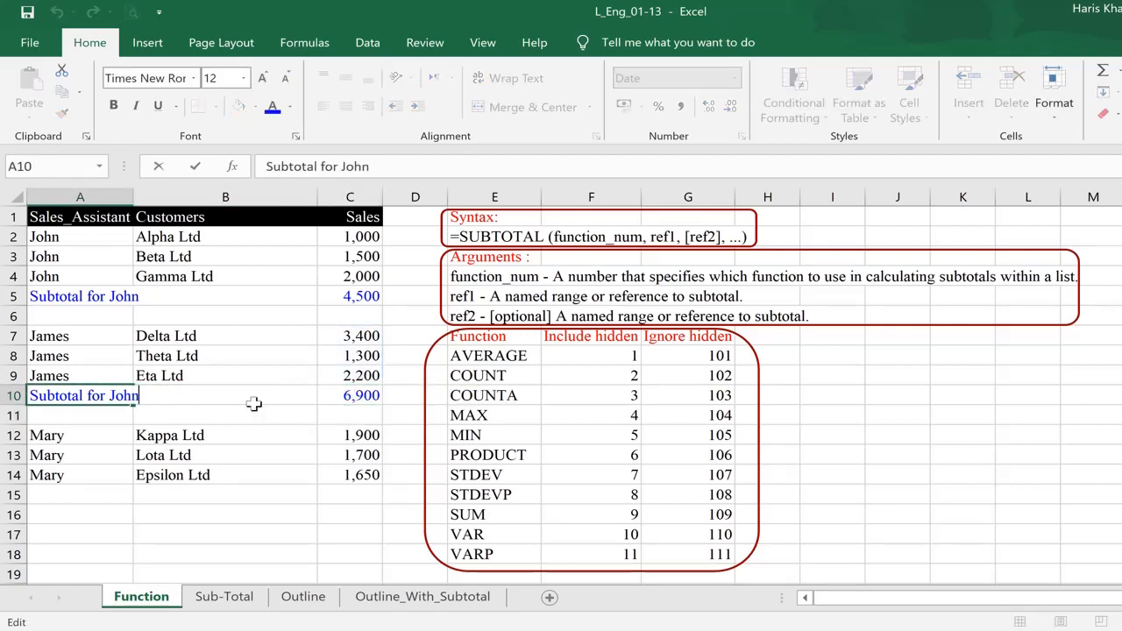
key(ctrl+shift+Left)
text(James)
key(Return)
key(Up)
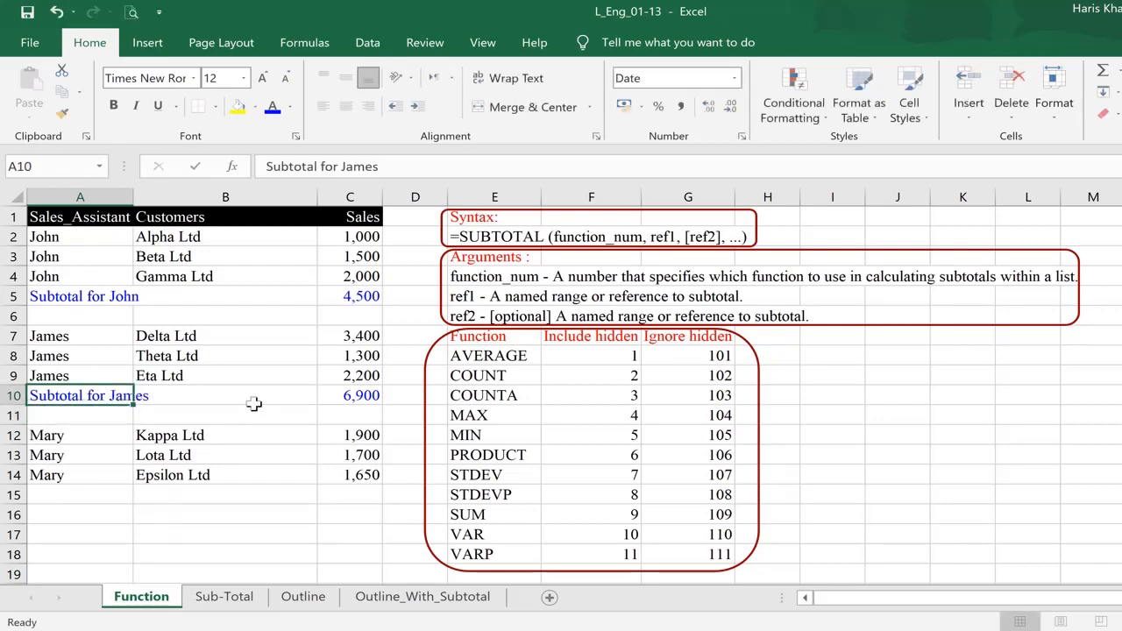
- Copy the subtotal row A10:C10 to A15, beneath the third assistant's sales, and check the range used by the formula in C15
key(ctrl+shift+Right)
key(ctrl+c)
key(Down)
key(Down)
key(Down)
key(Down)
key(Down)
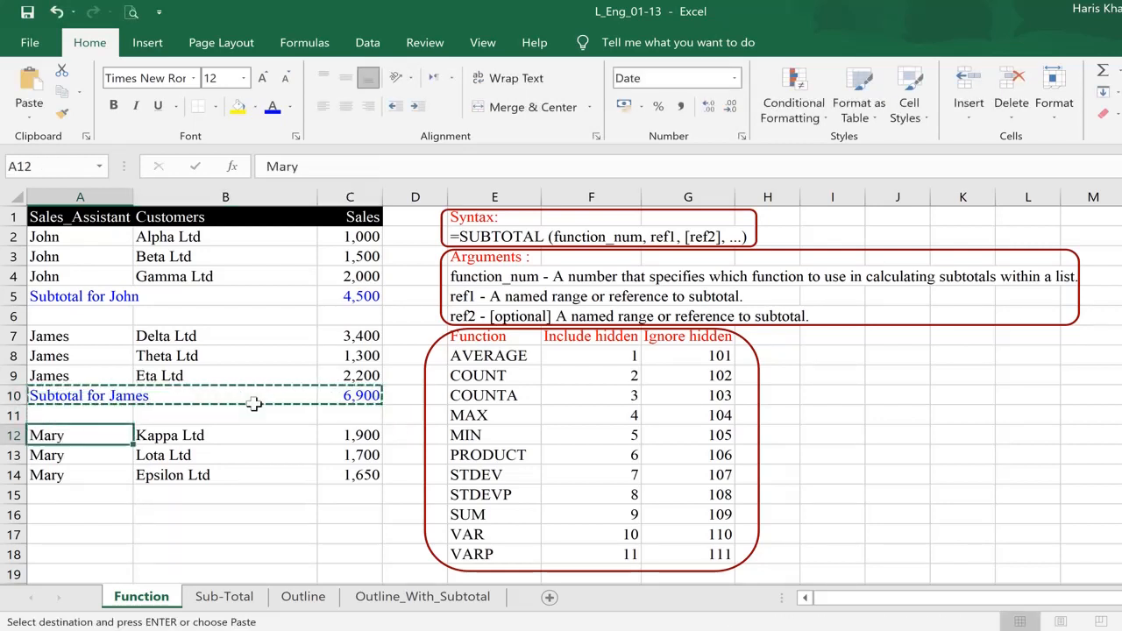
key(Return)
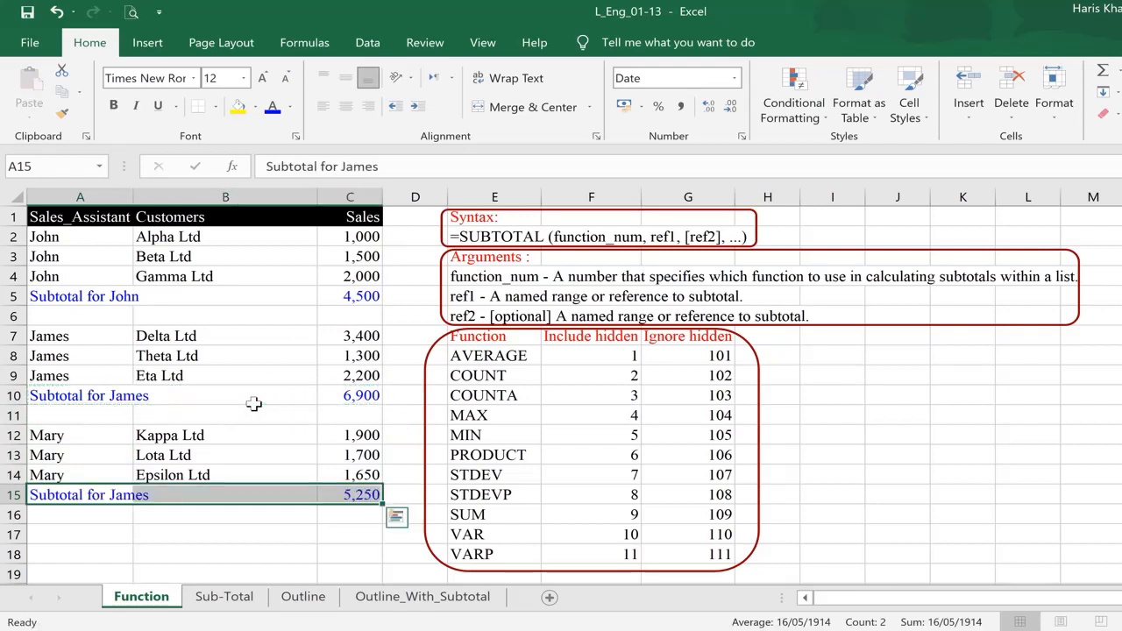
key(Right)
key(Right)
key(F2)
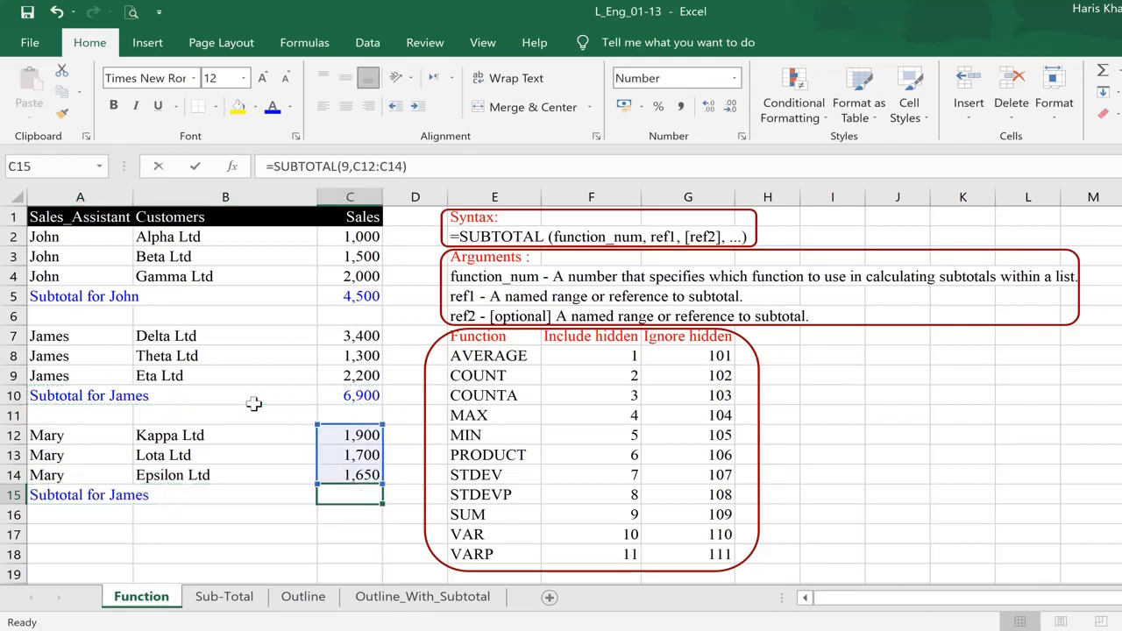
key(Escape)
- Replace the assistant's name in the A15 subtotal label with the third sales assistant's name
key(Left)
key(Left)
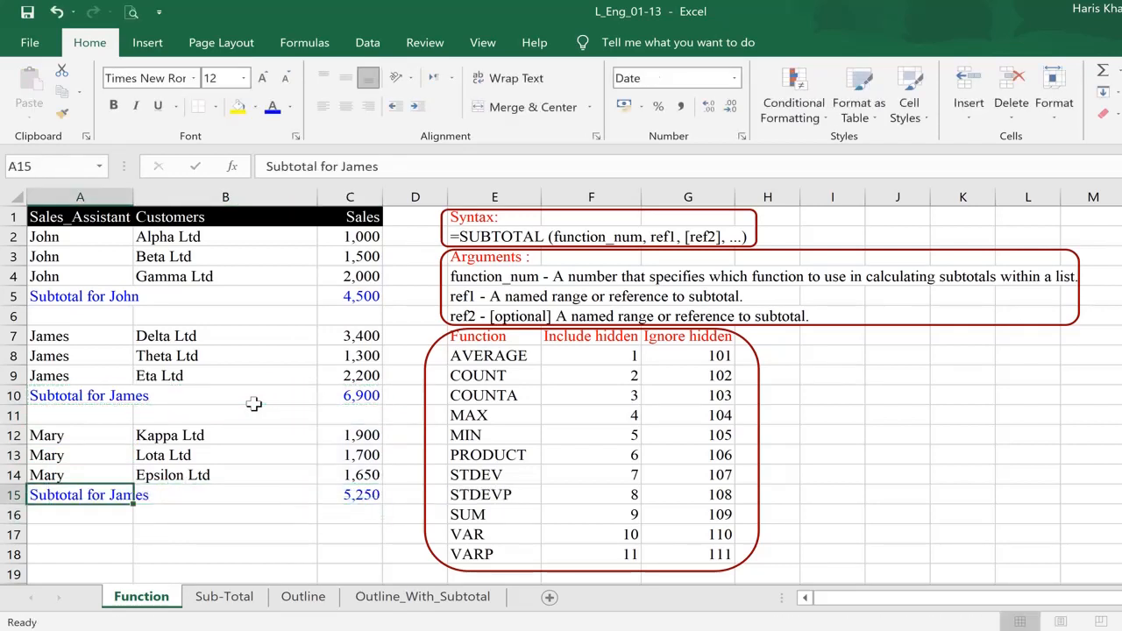
key(F2)
key(ctrl+shift+Left)
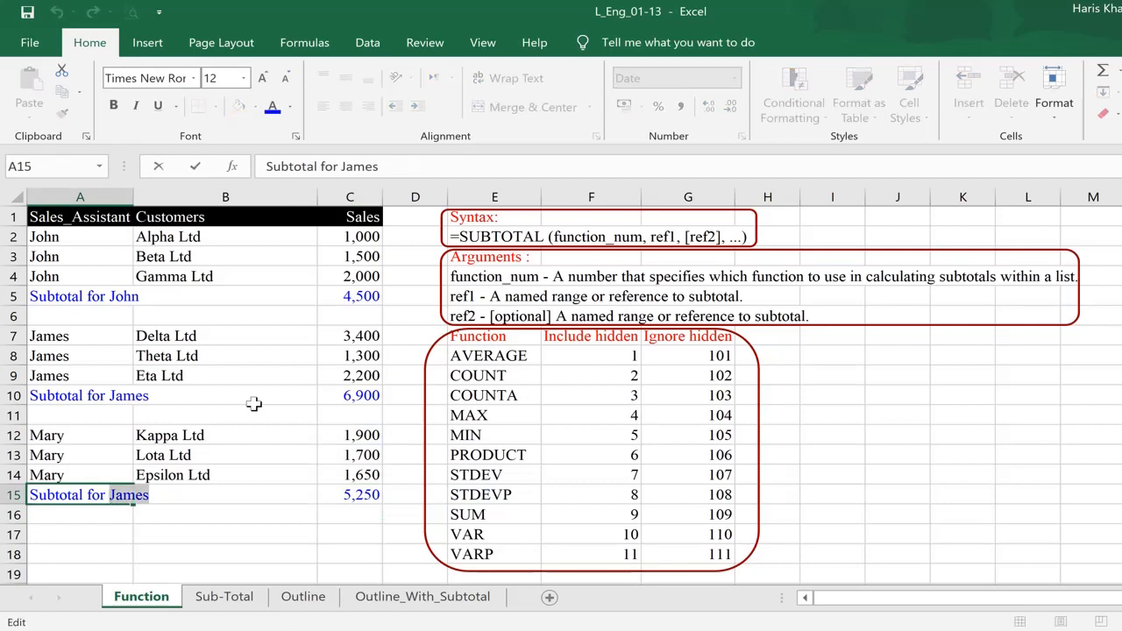
text(Mary)
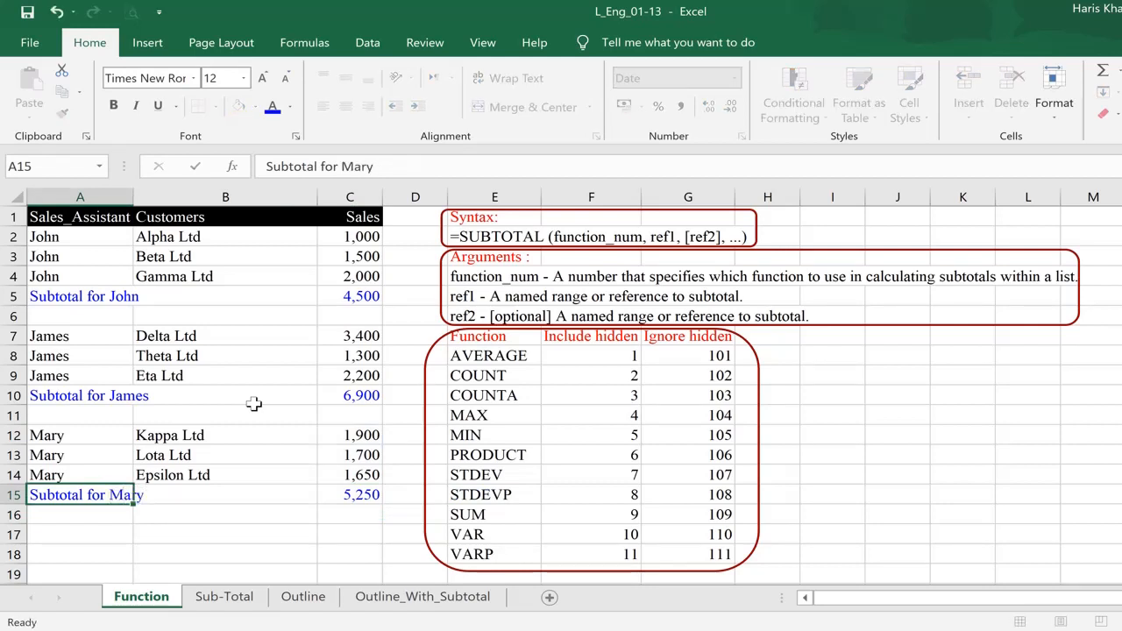
key(Return)
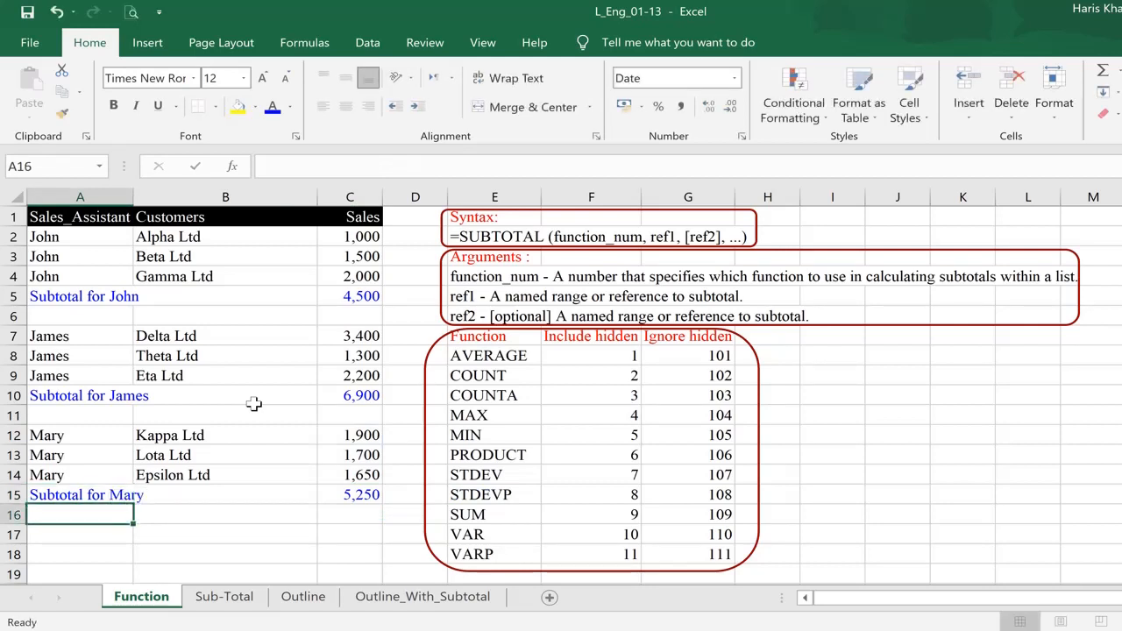
- Examine the function number and cell range in the first assistant's SUBTOTAL formula in C5
click(348, 298)
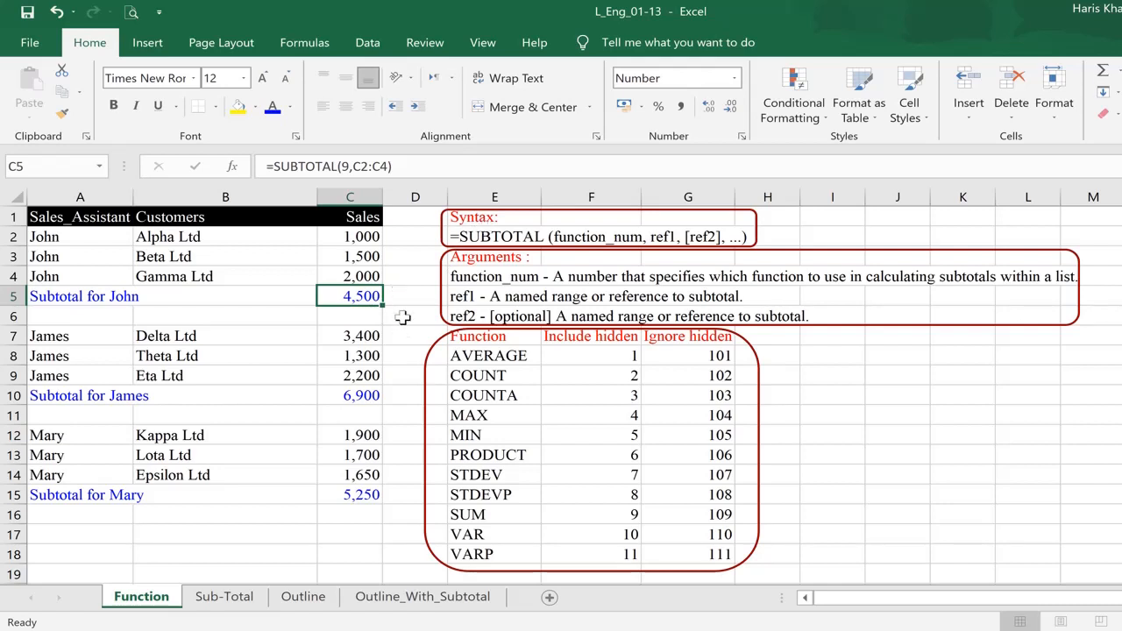
key(F2)
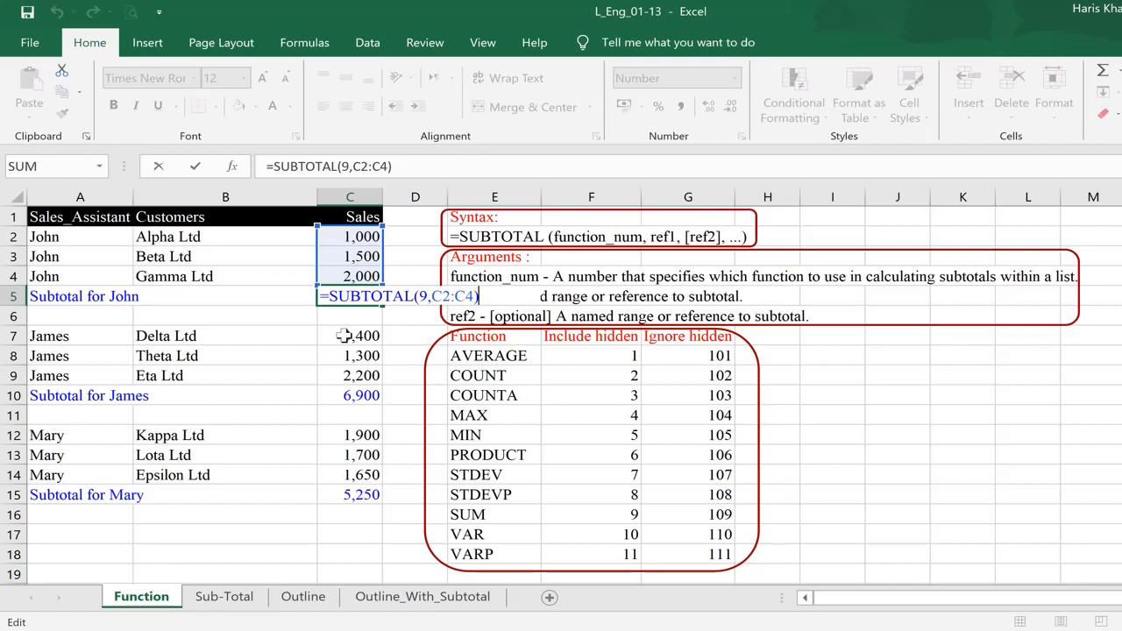
key(ctrl+Return)
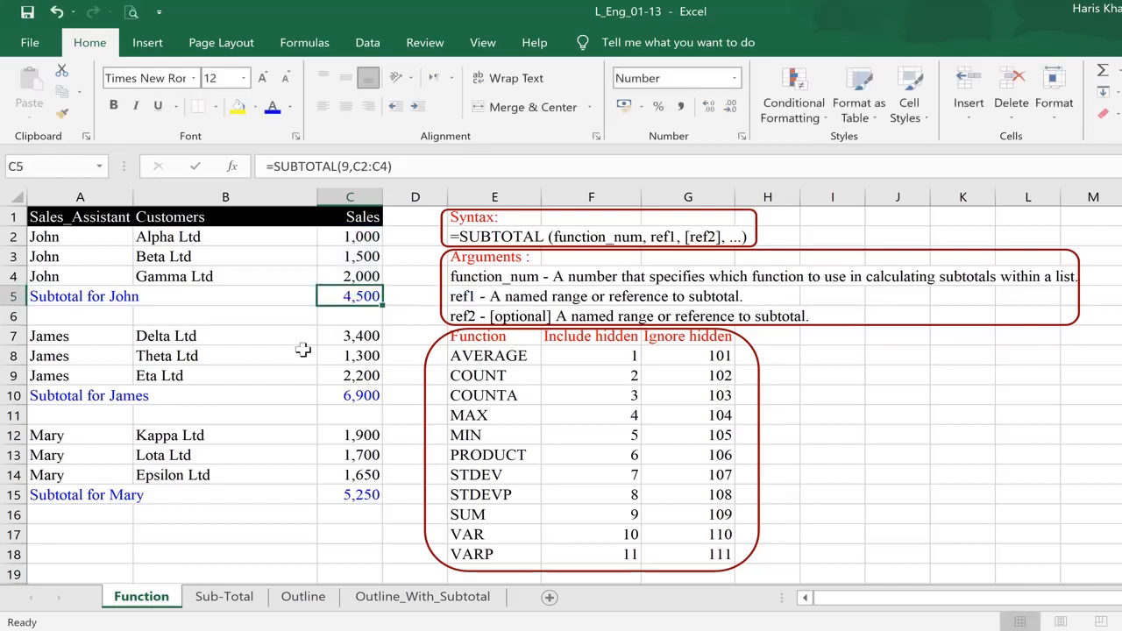
key(F2)
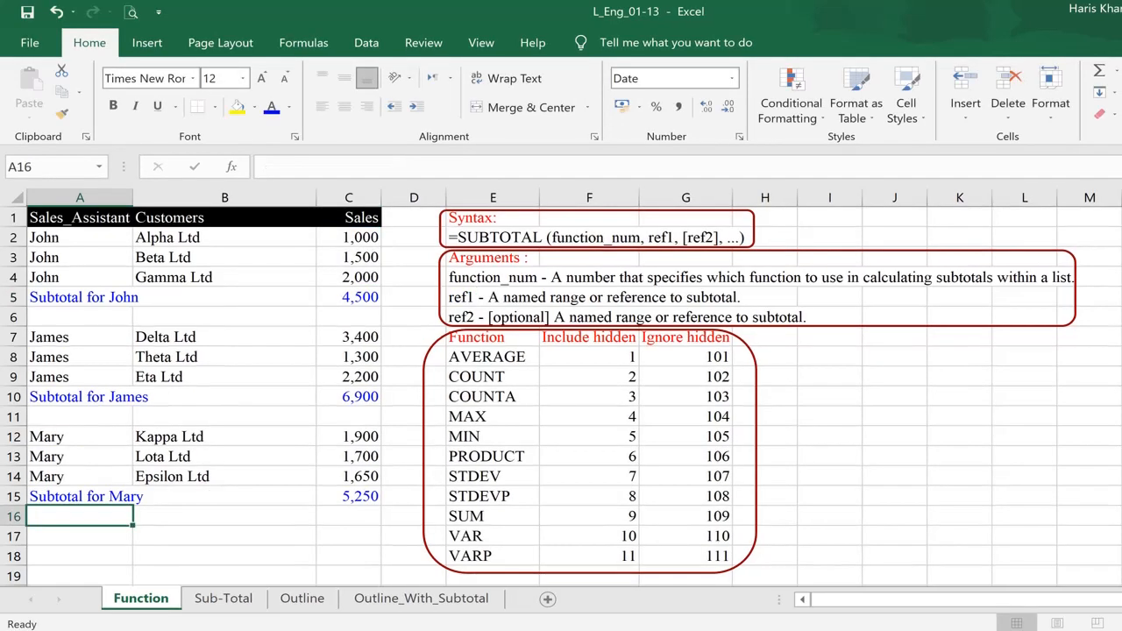
- Enter the label "Grand Total" in A17, leaving a blank row beneath the last subtotal
key(Down)
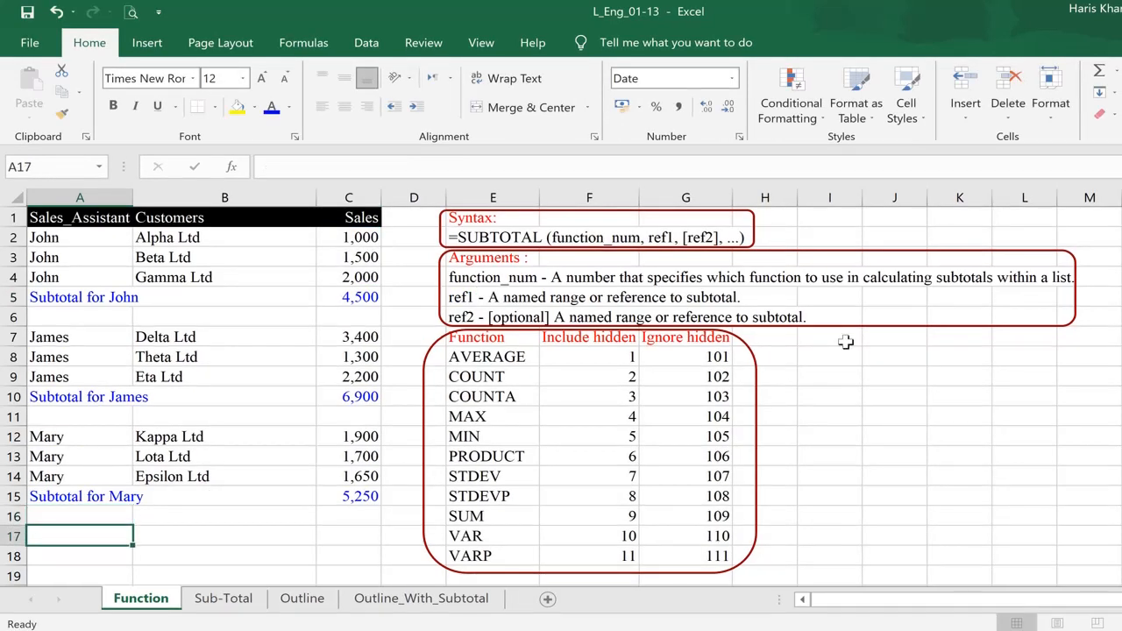
key(Up)
key(Up)
key(Down)
key(Down)
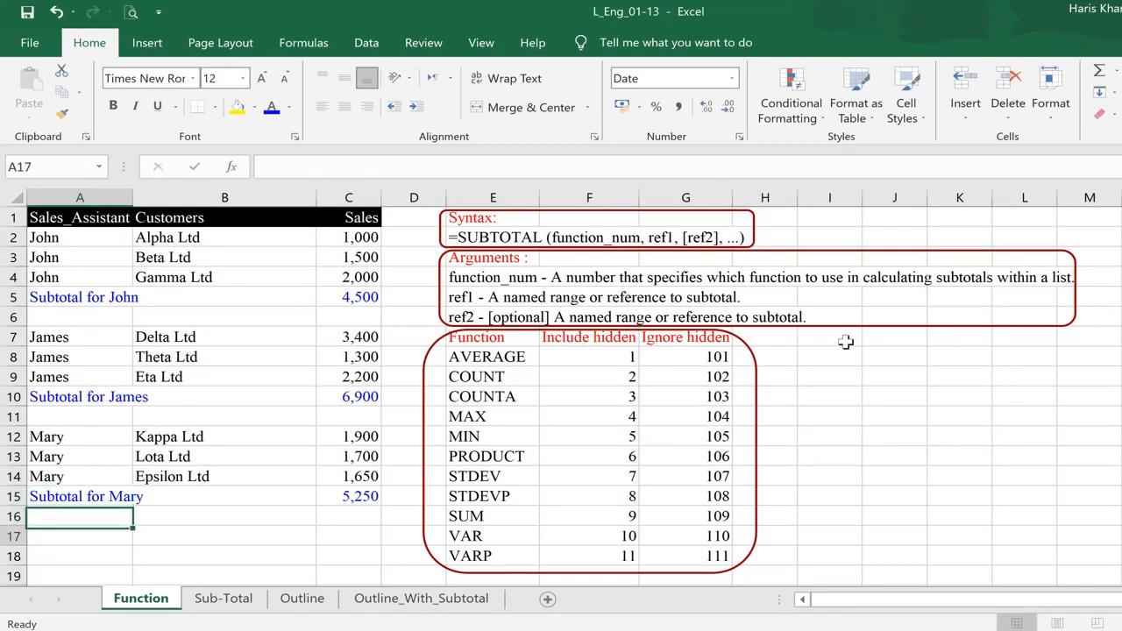
text(Grand )
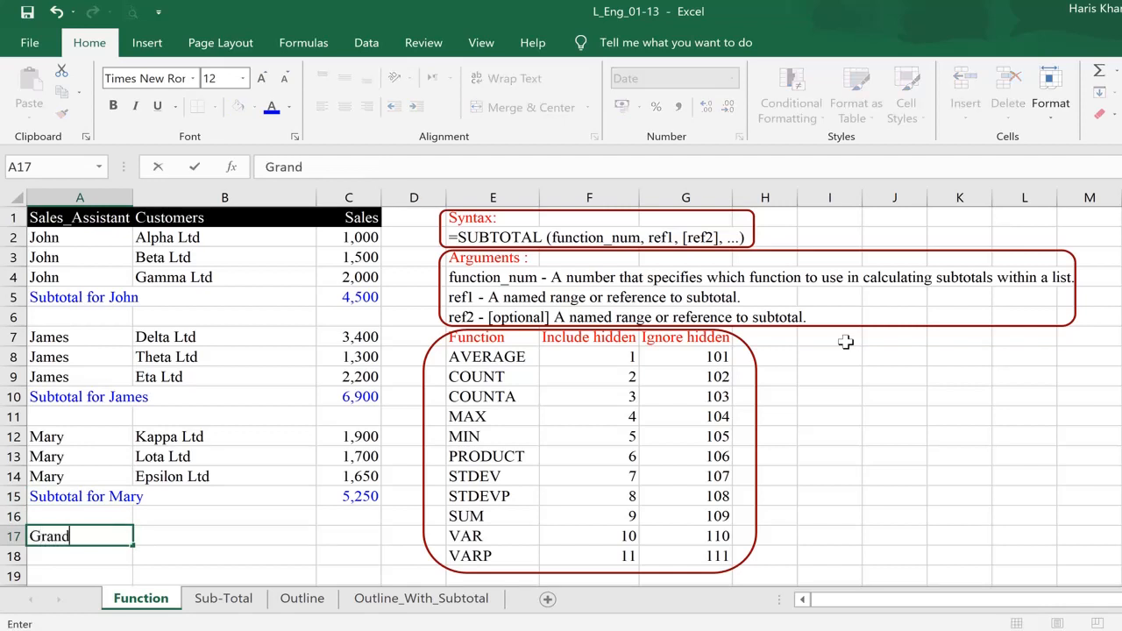
text(Total)
key(Return)
- Enter the formula =SUBTOTAL(9,C2:C15) in C17 to calculate the grand total across all sales and subtotal rows
key(Up)
key(Right)
key(Right)
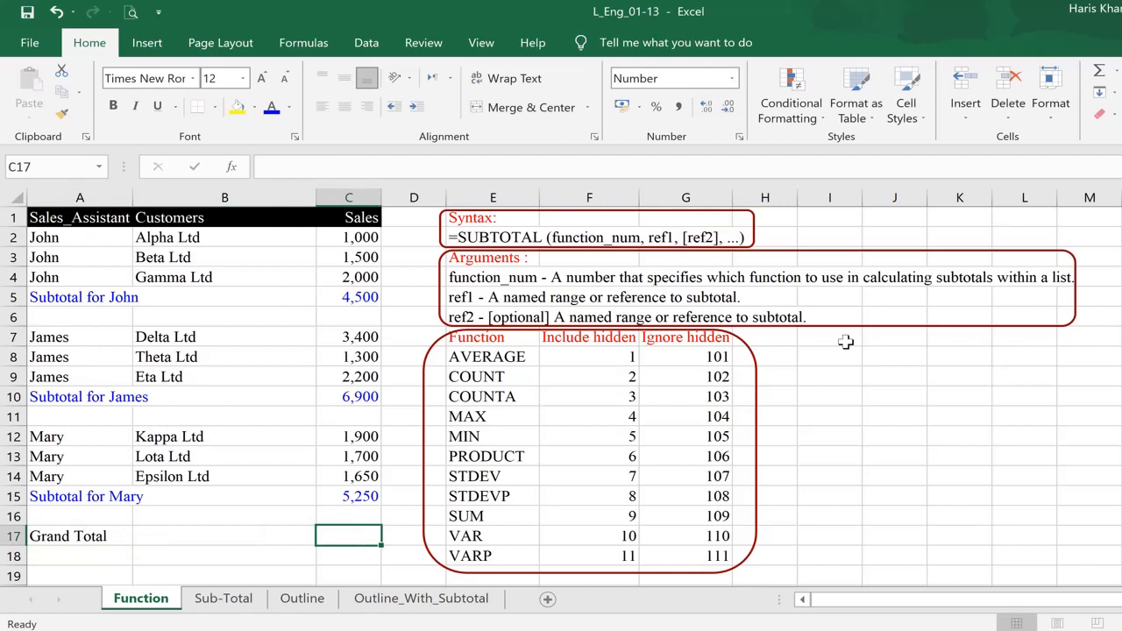
text(=)
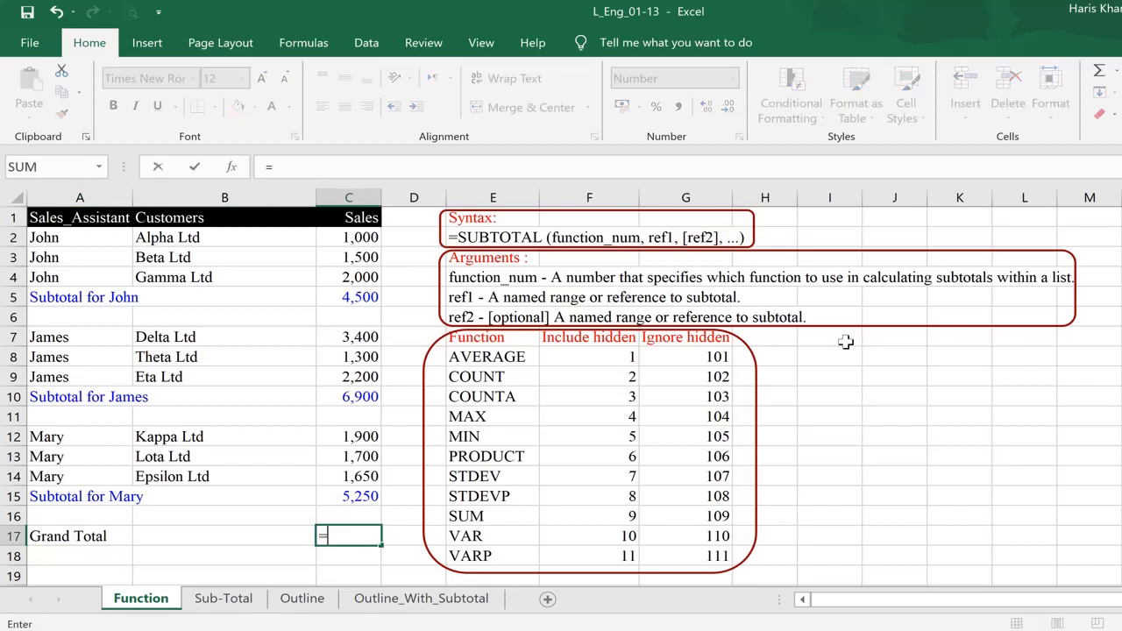
text(subt)
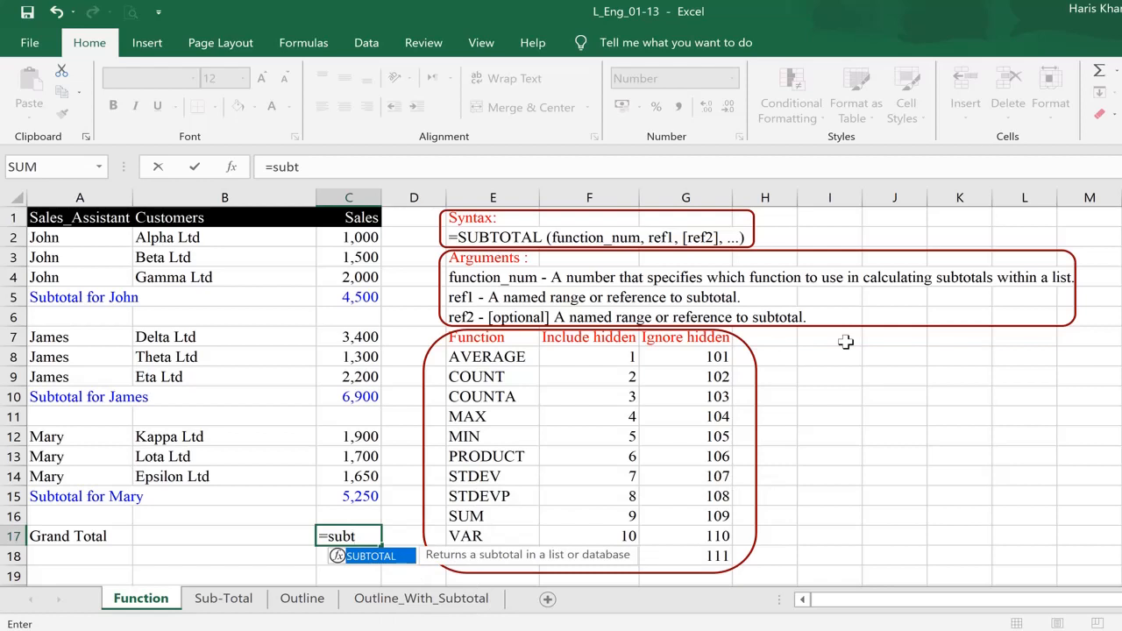
key(Tab)
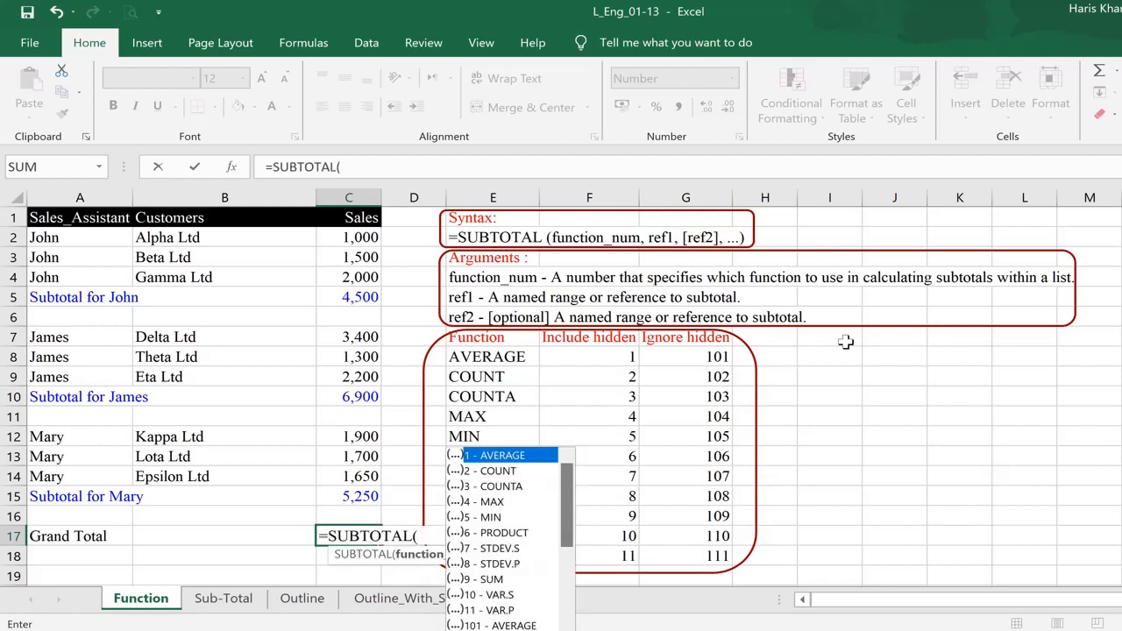
text(9,)
key(Up)
key(Up)
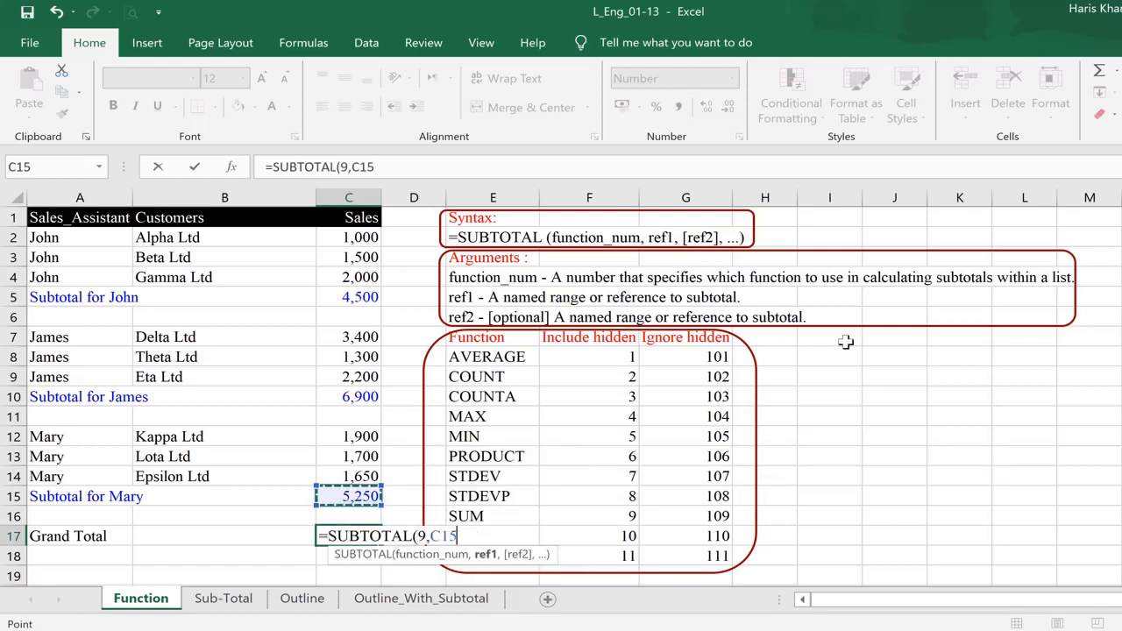
key(shift+Up)
key(shift+Up)
key(shift+Up)
key(shift+Up)
key(shift+Up)
key(shift+Up)
key(shift+Up)
key(shift+Up)
key(shift+Up)
key(shift+Up)
key(shift+Up)
key(shift+Up)
key(shift+Up)
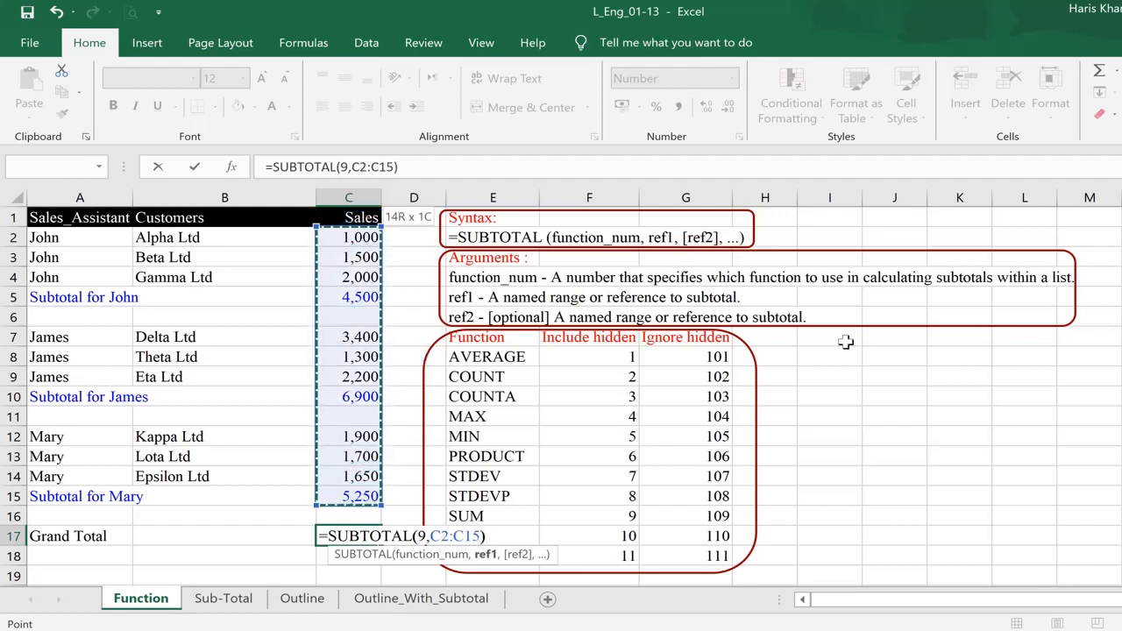
text())
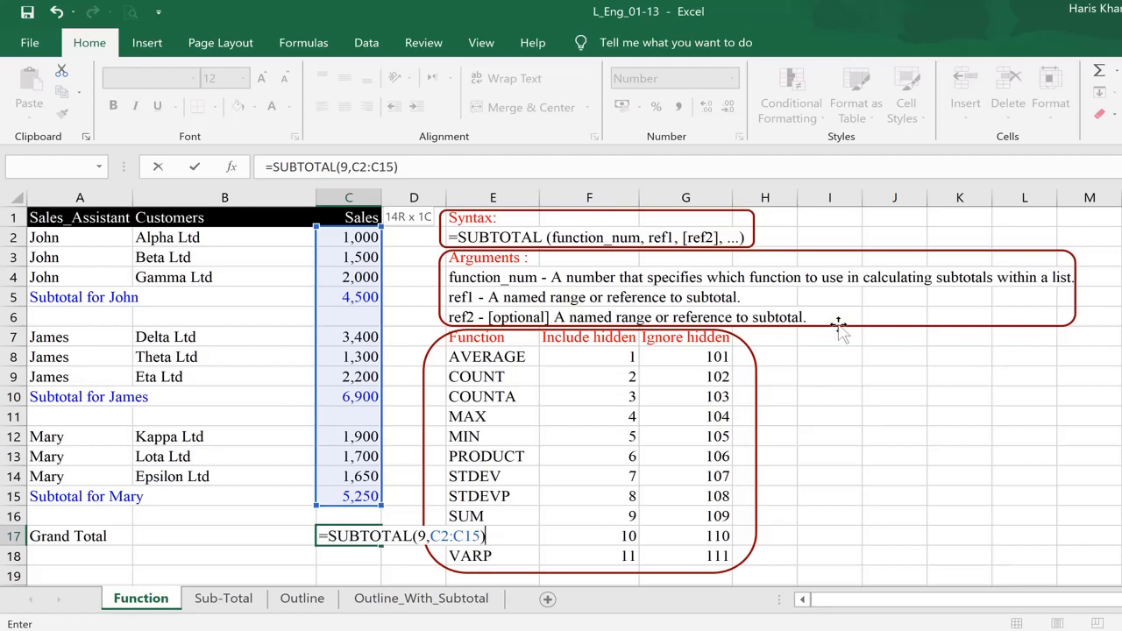
key(Return)
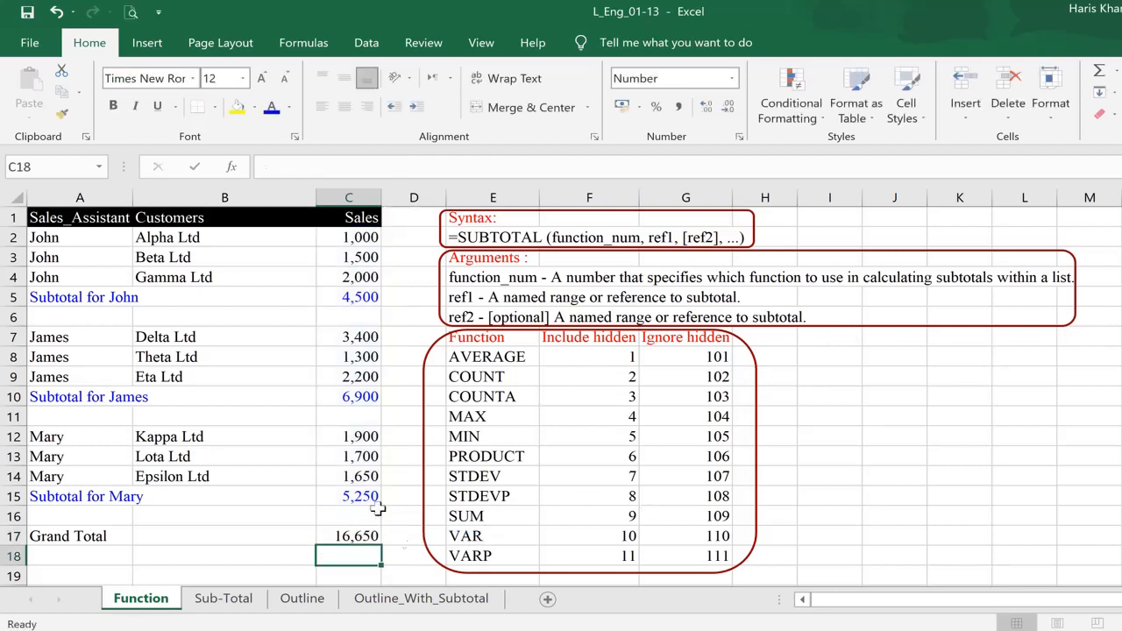
- Select the three subtotals in C15, C10 and C5 together and compare their sum with the grand total in C17
click(348, 496)
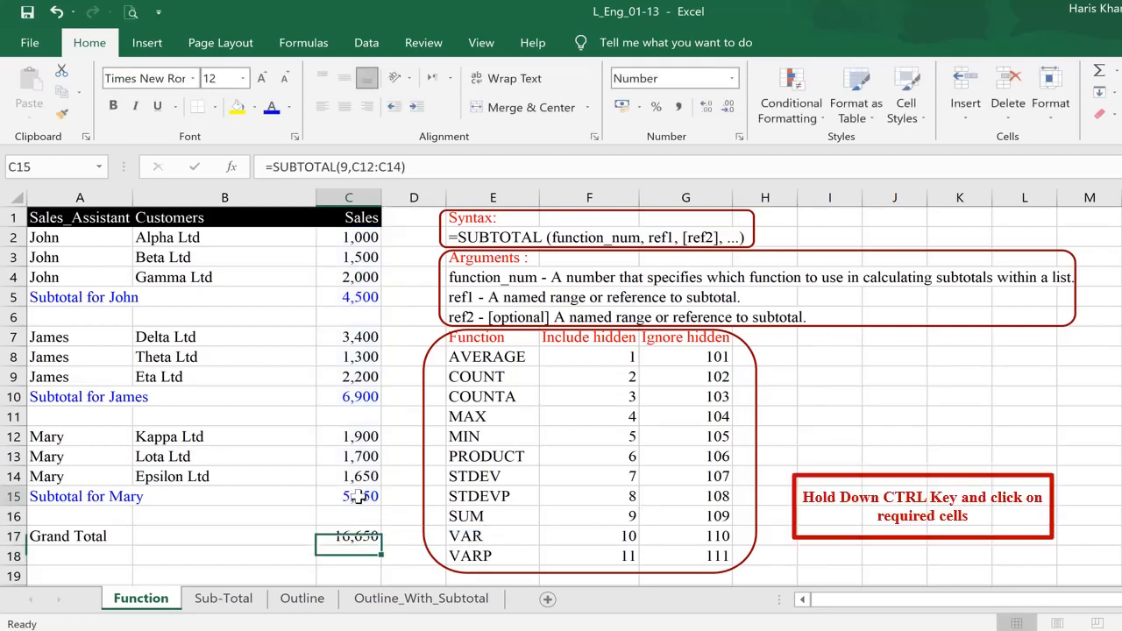
ctrl+click(348, 396)
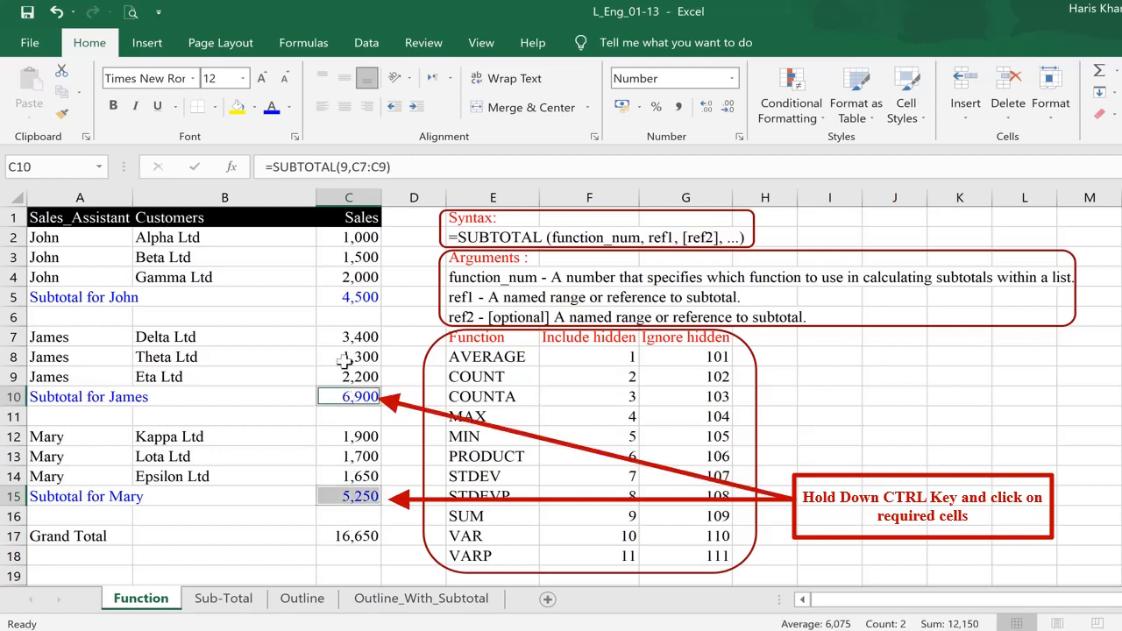
ctrl+click(337, 295)
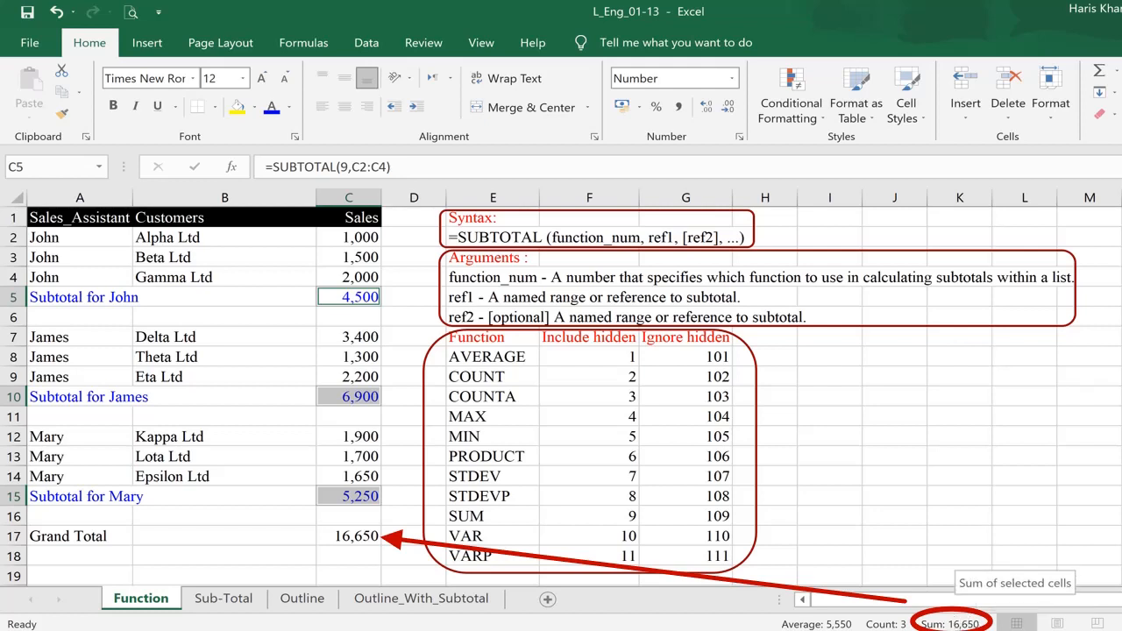
click(348, 536)
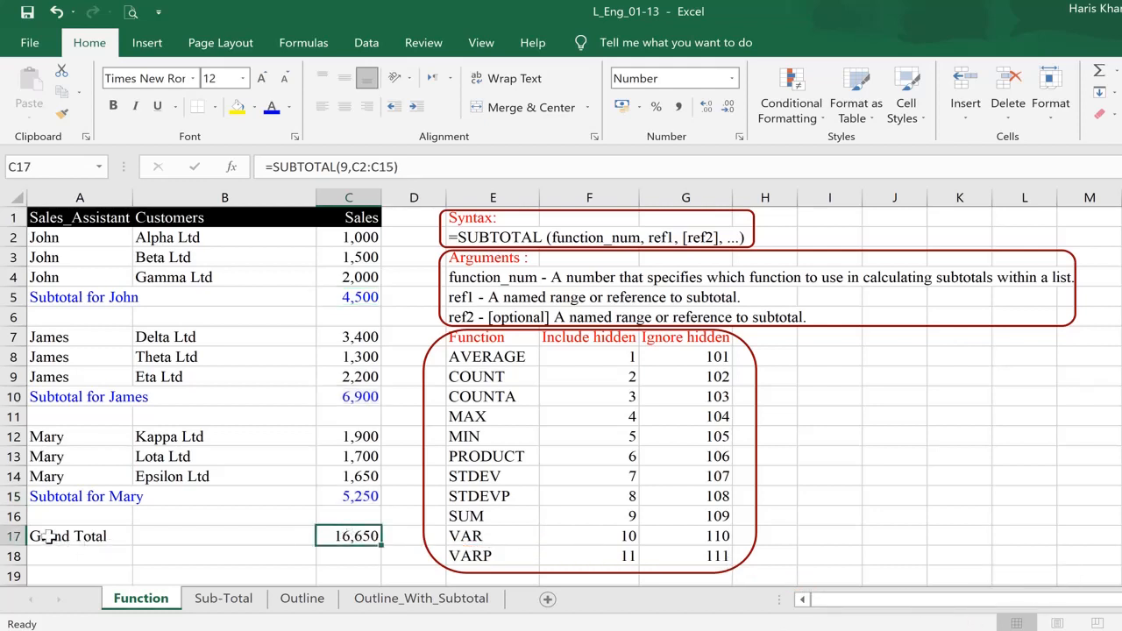
click(46, 536)
click(348, 541)
- Enter the formula =SUM(C2:C15) in C18 and compare it with the SUBTOTAL grand total in C17
key(Down)
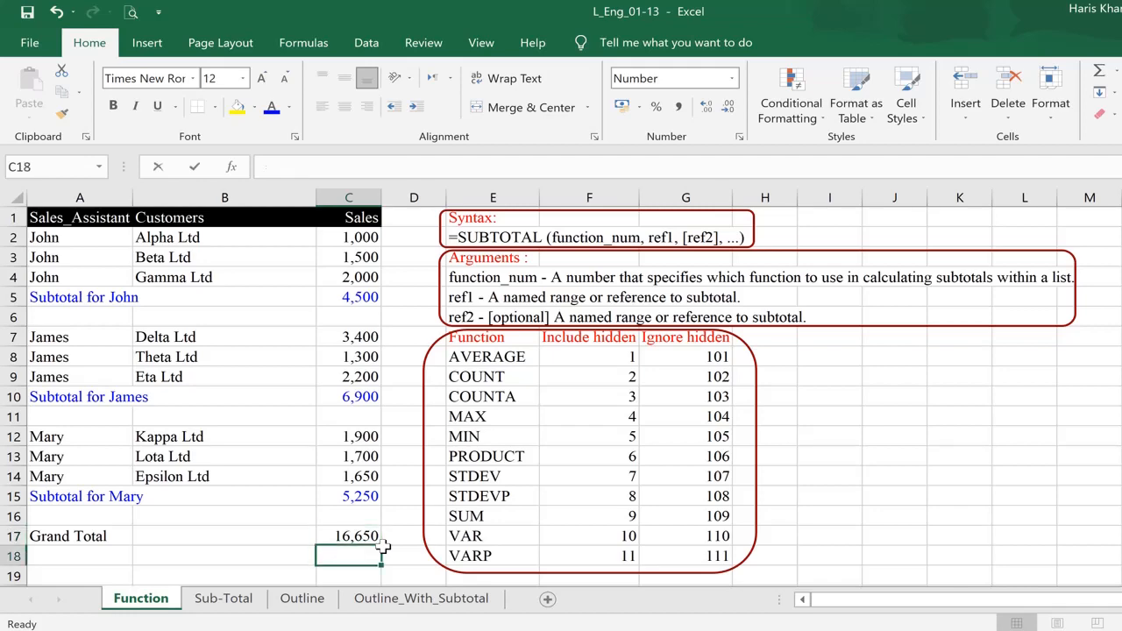
text(=sum)
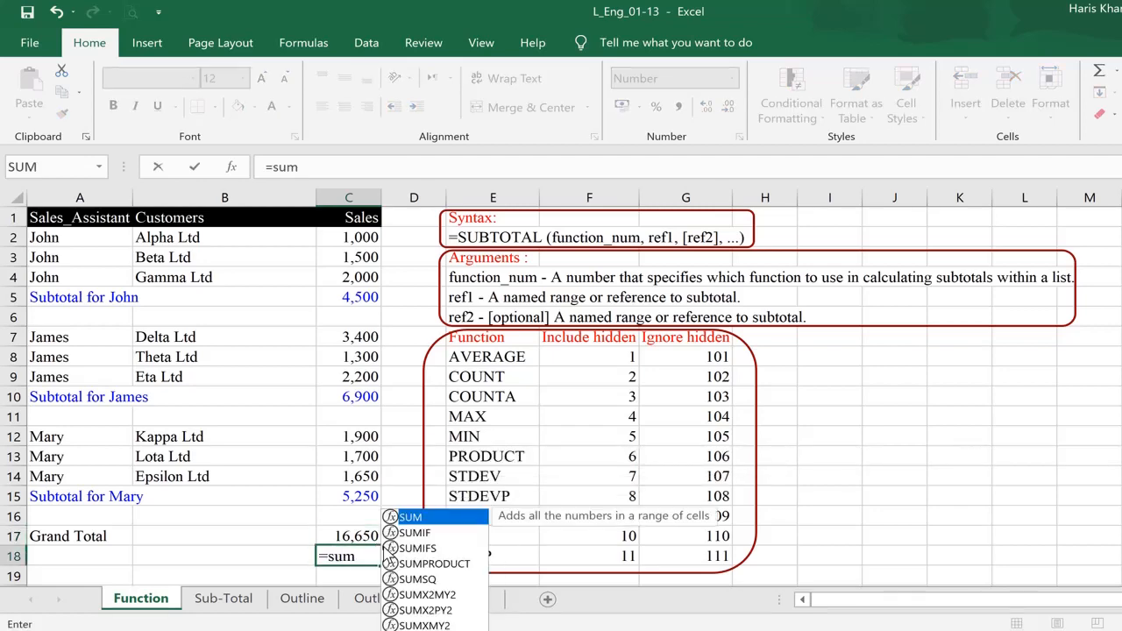
text(()
key(Up)
key(Up)
key(Up)
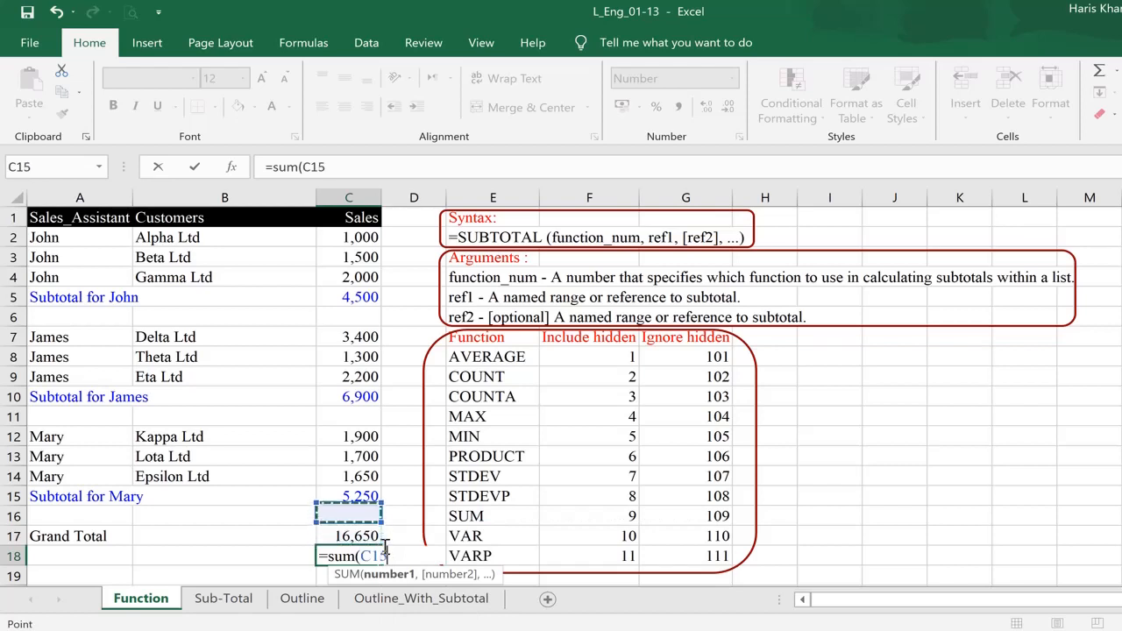
key(shift+Up)
key(shift+Up)
key(shift+Up)
key(shift+Up)
key(shift+Up)
key(shift+Up)
key(shift+Up)
key(shift+Up)
key(shift+Up)
key(shift+Up)
key(shift+Up)
key(shift+Up)
key(shift+Up)
key(shift+Up)
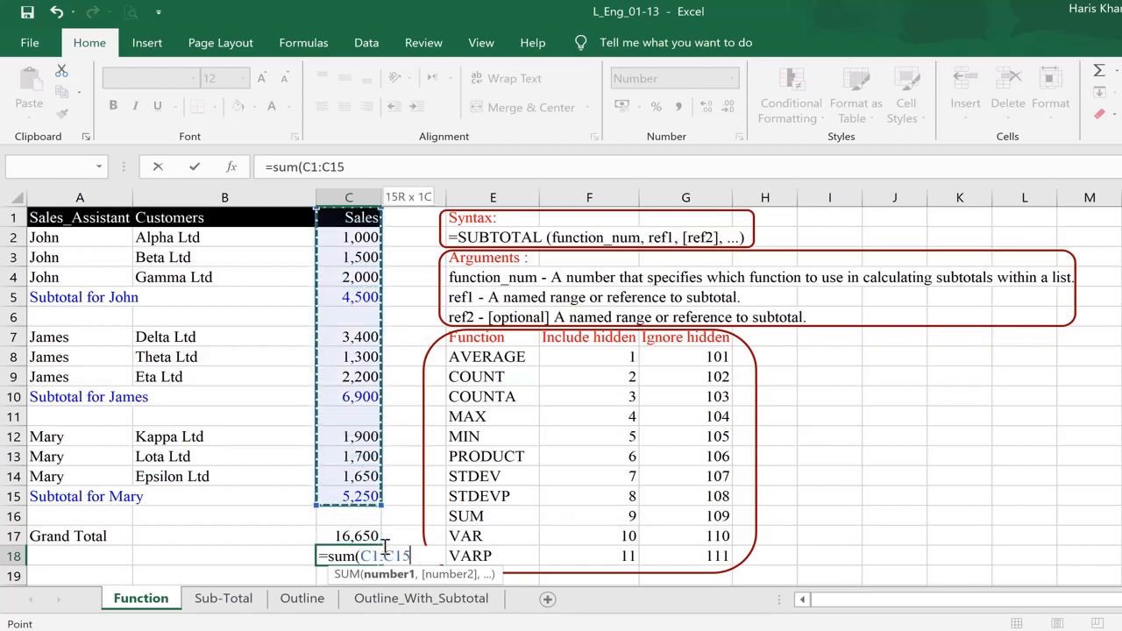
key(shift+Down)
text())
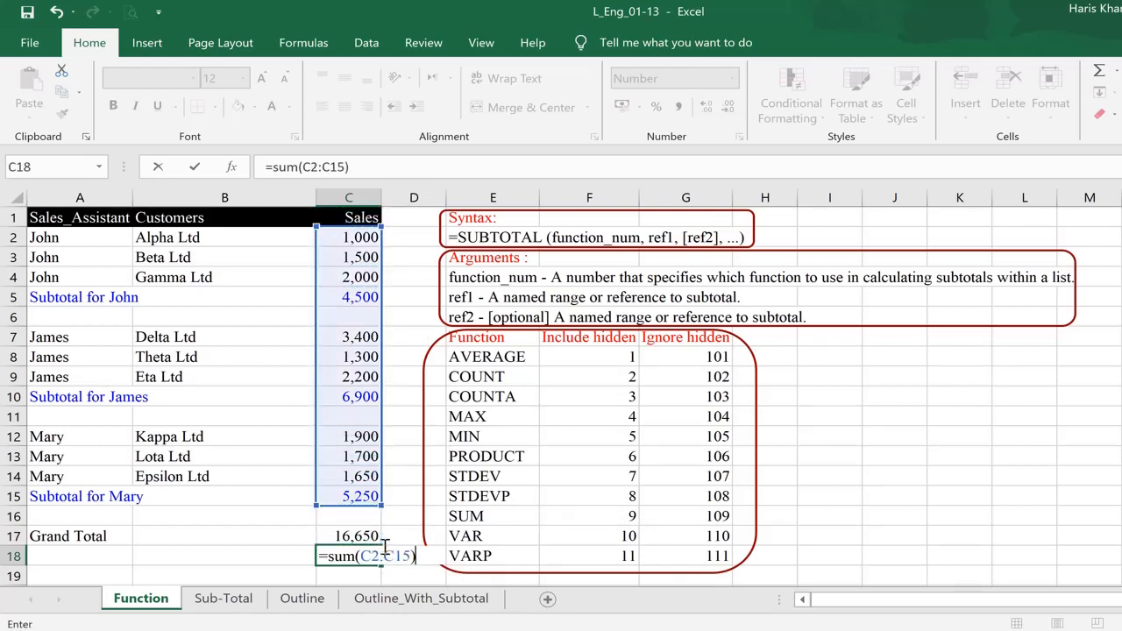
key(Return)
key(Up)
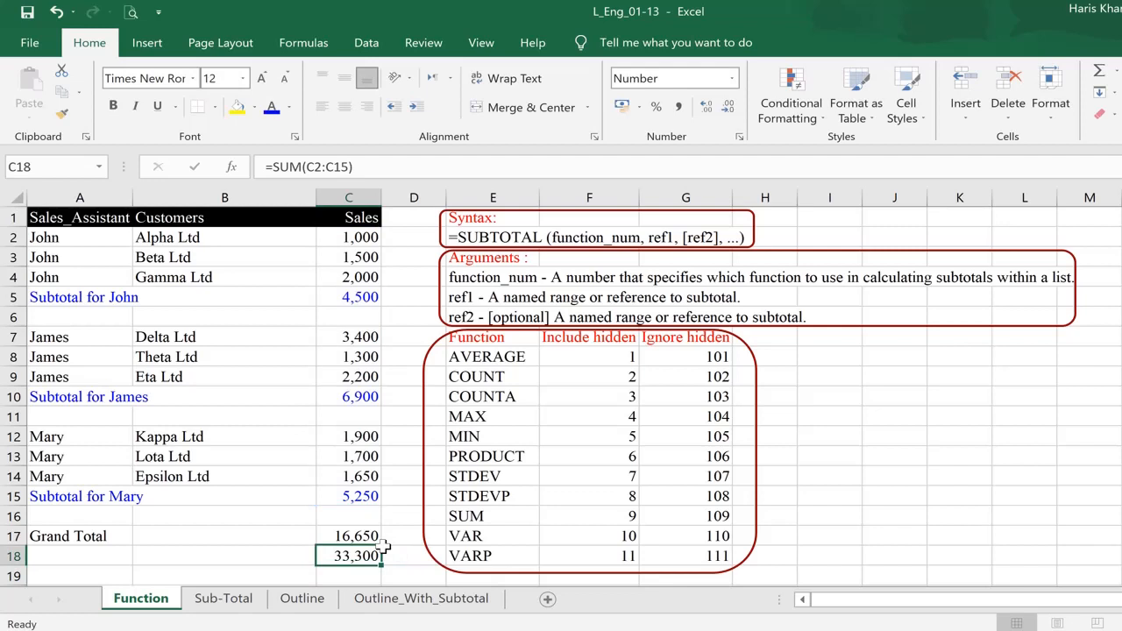
click(352, 532)
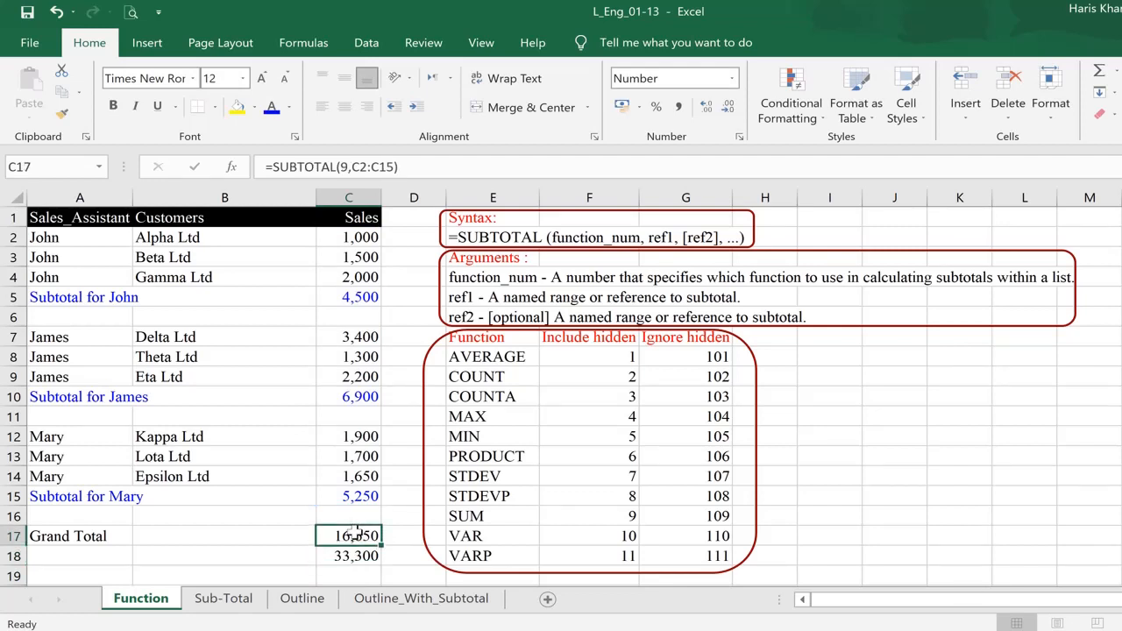
- Review the Grand Total formula in C17 and the assistants' subtotal formulas in C15, C10 and C5
click(49, 538)
click(359, 536)
click(351, 498)
click(348, 399)
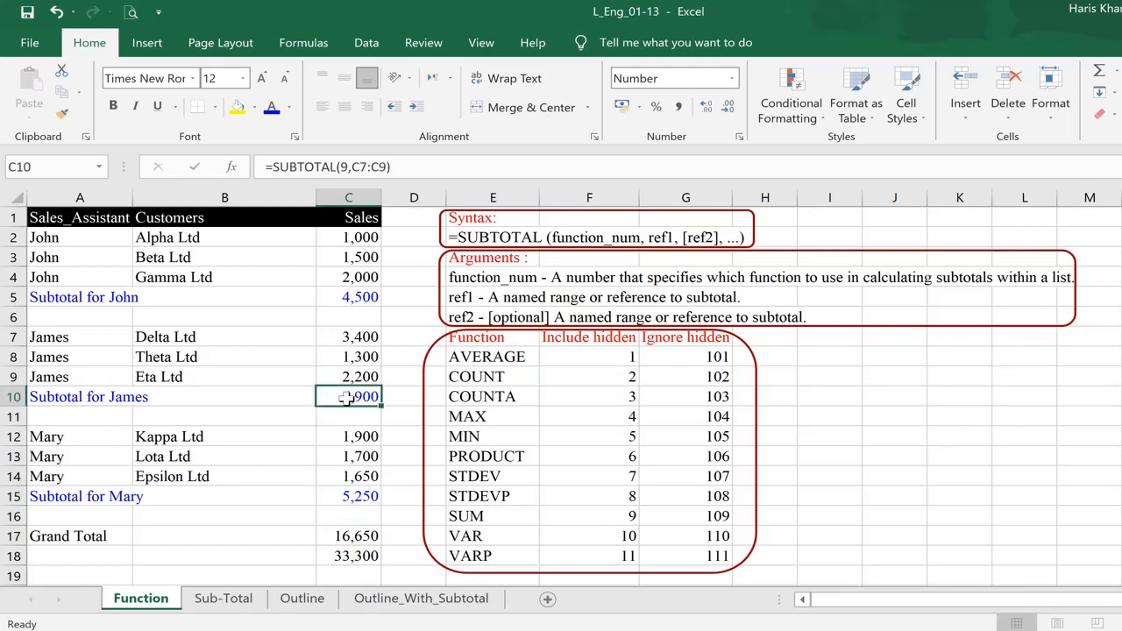
click(369, 297)
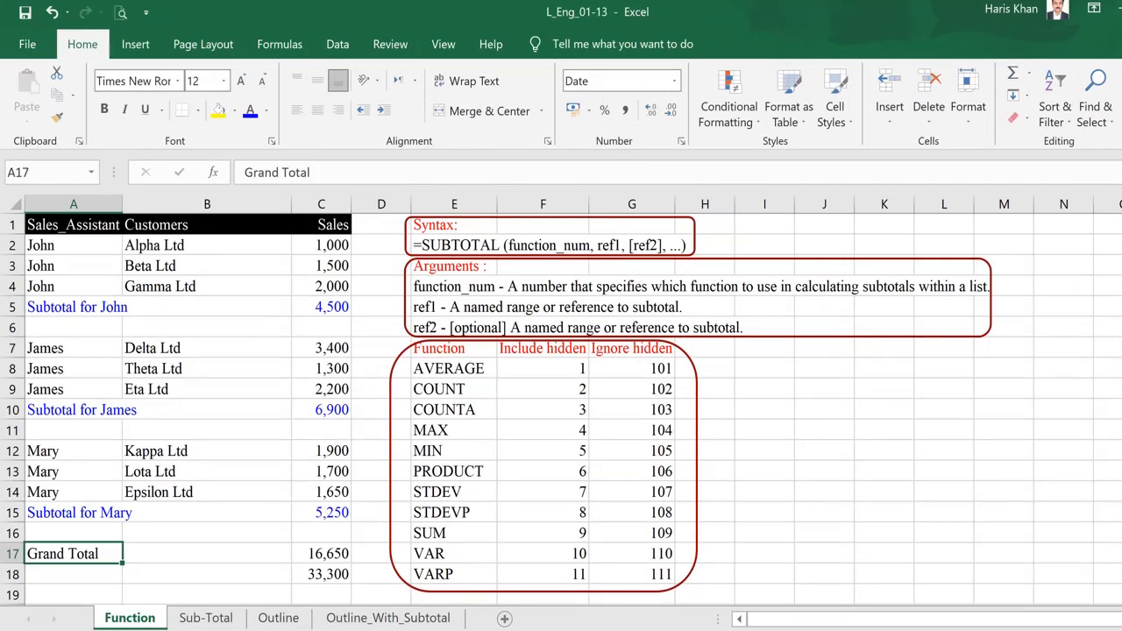
- Switch to the Sub-Total sheet and check how far its header row extends
key(ctrl+Page_Down)
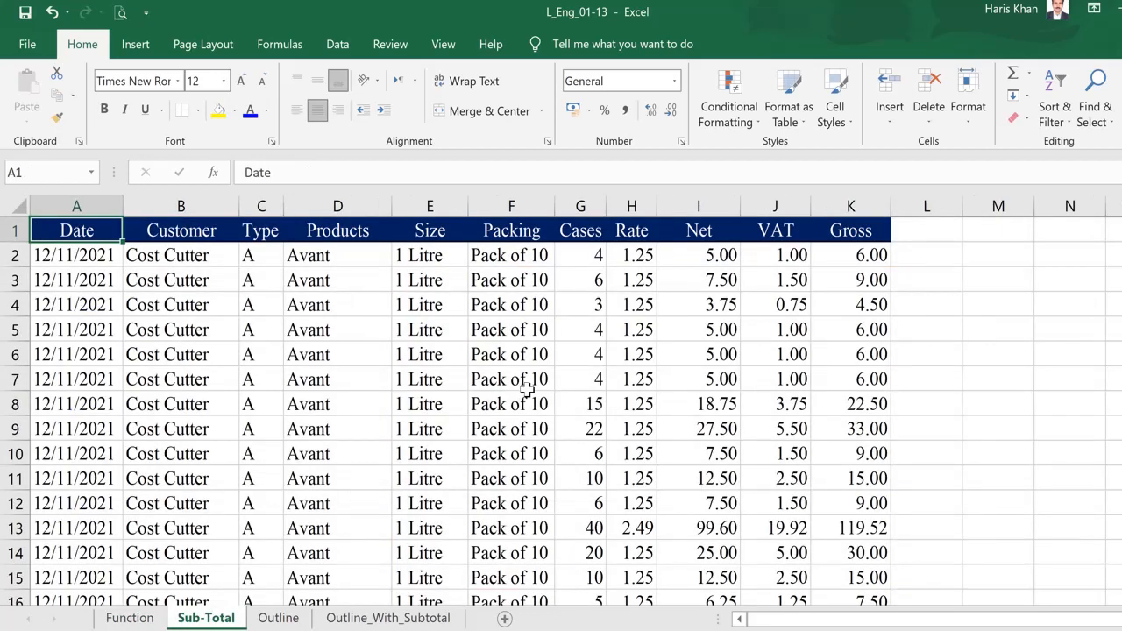
key(Down)
key(Up)
key(ctrl+Right)
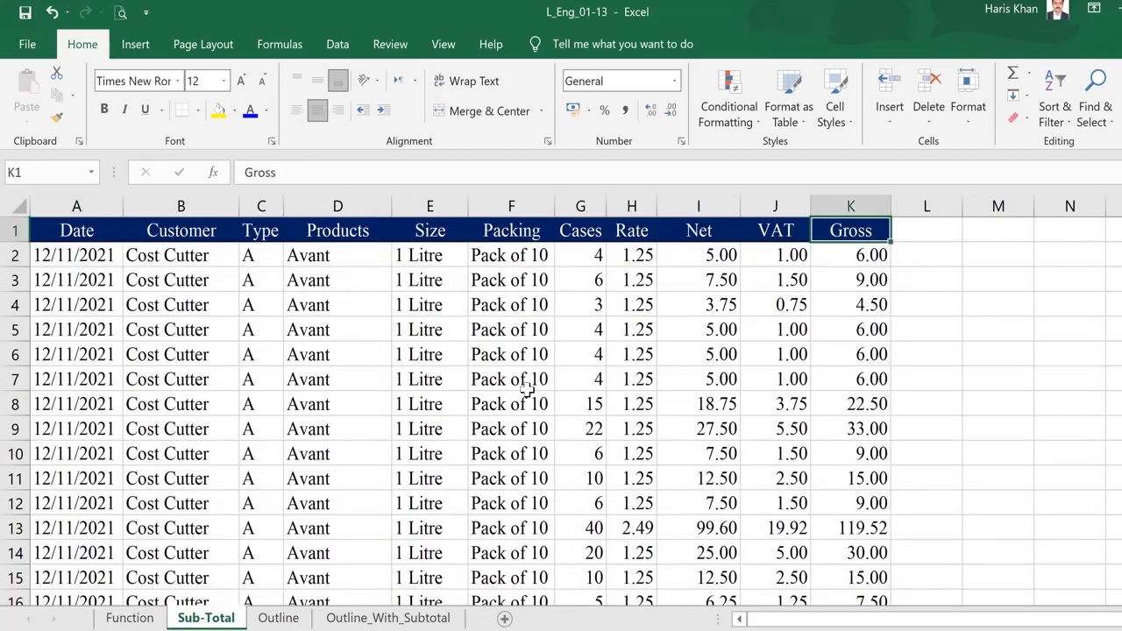
key(ctrl+Left)
key(ctrl+Right)
key(ctrl+Left)
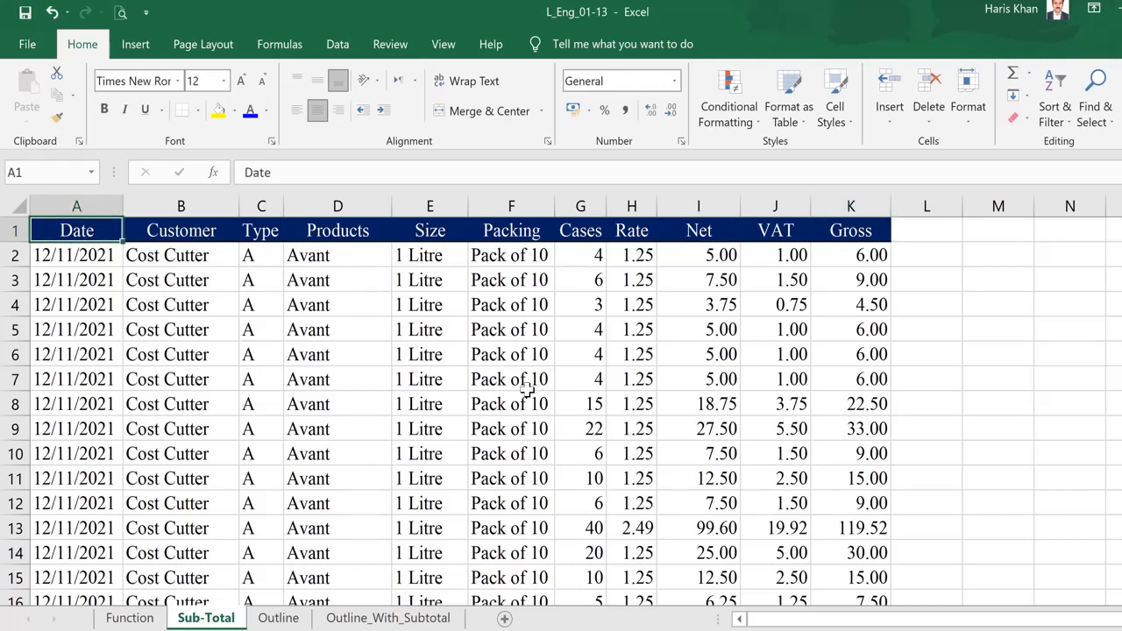
- Go through the column headings of the sales table one by one, from Date to Gross
key(Right)
key(Right)
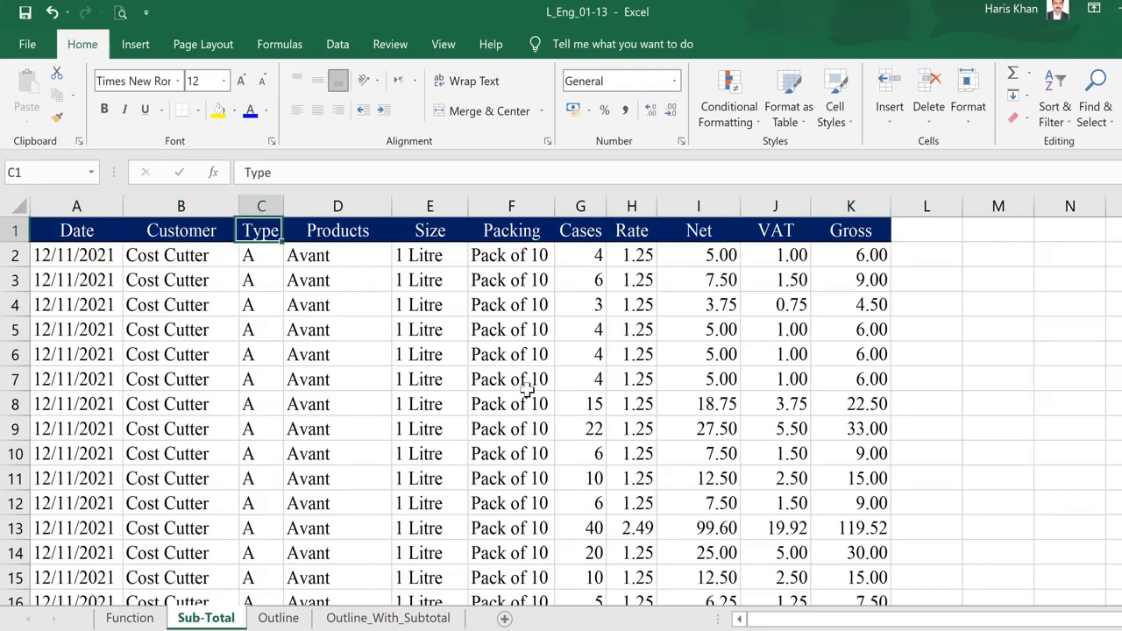
key(Right)
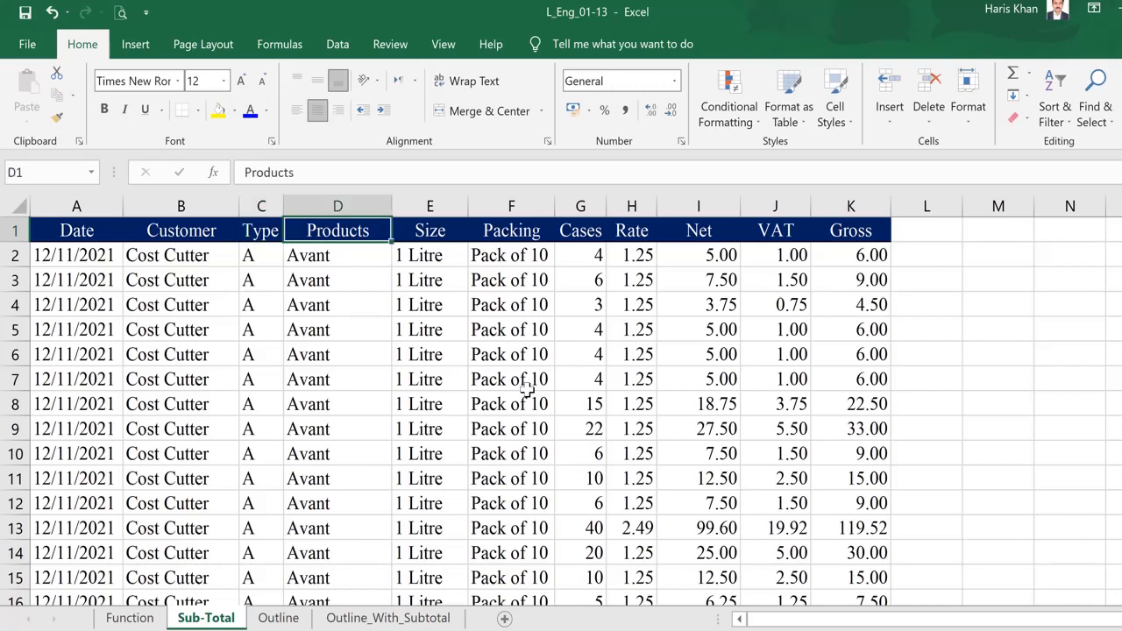
key(Right)
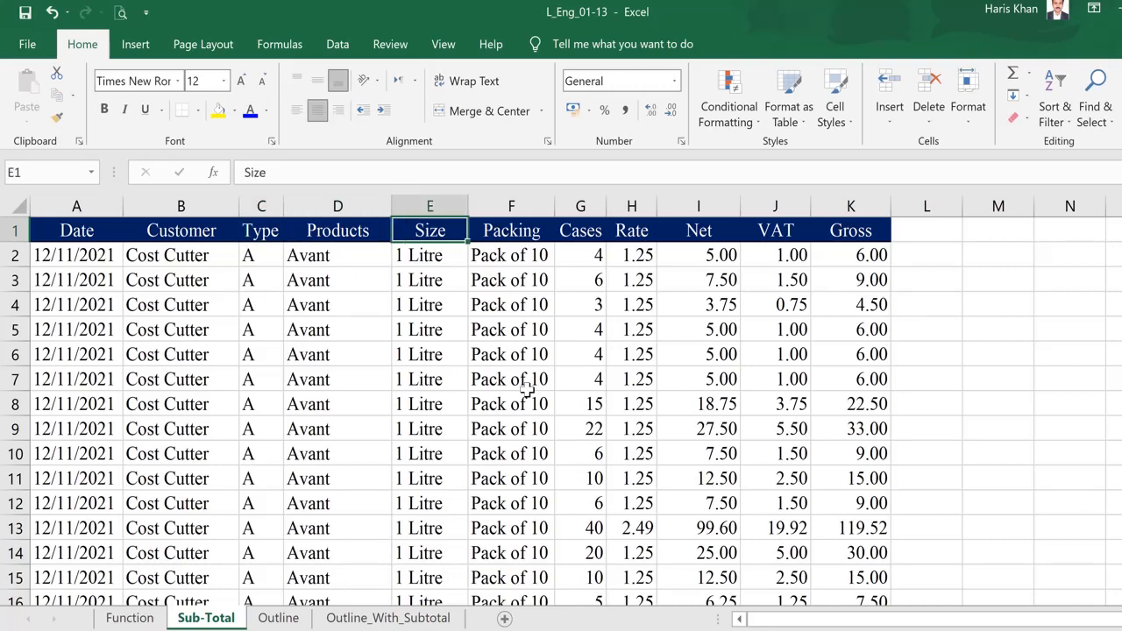
key(Right)
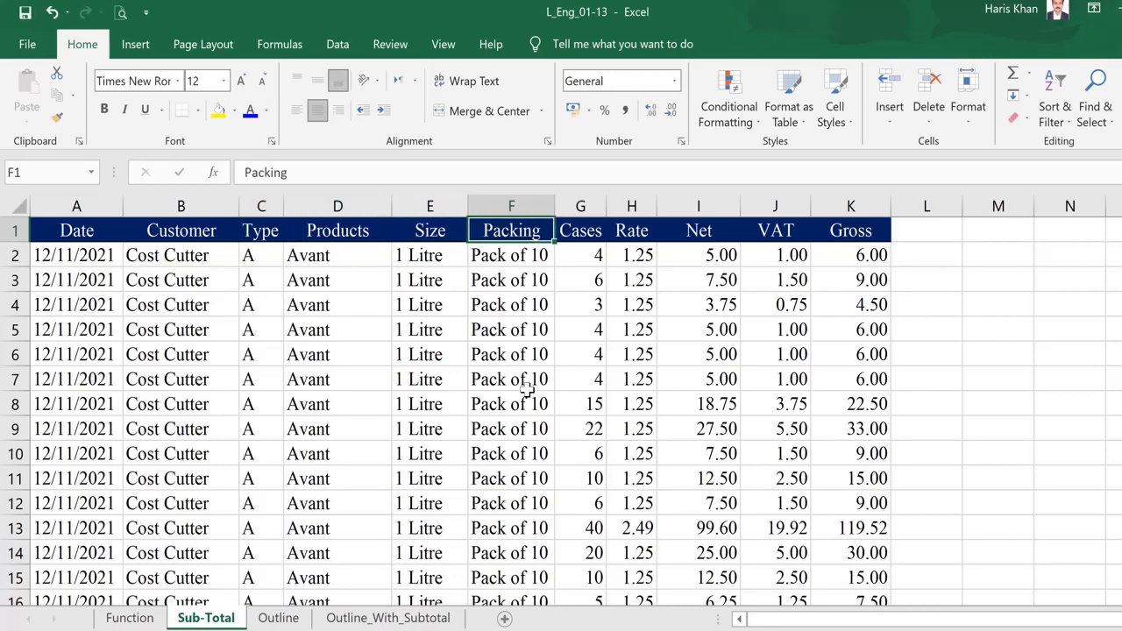
key(Right)
key(Right)
key(Right)
key(Right)
key(Right)
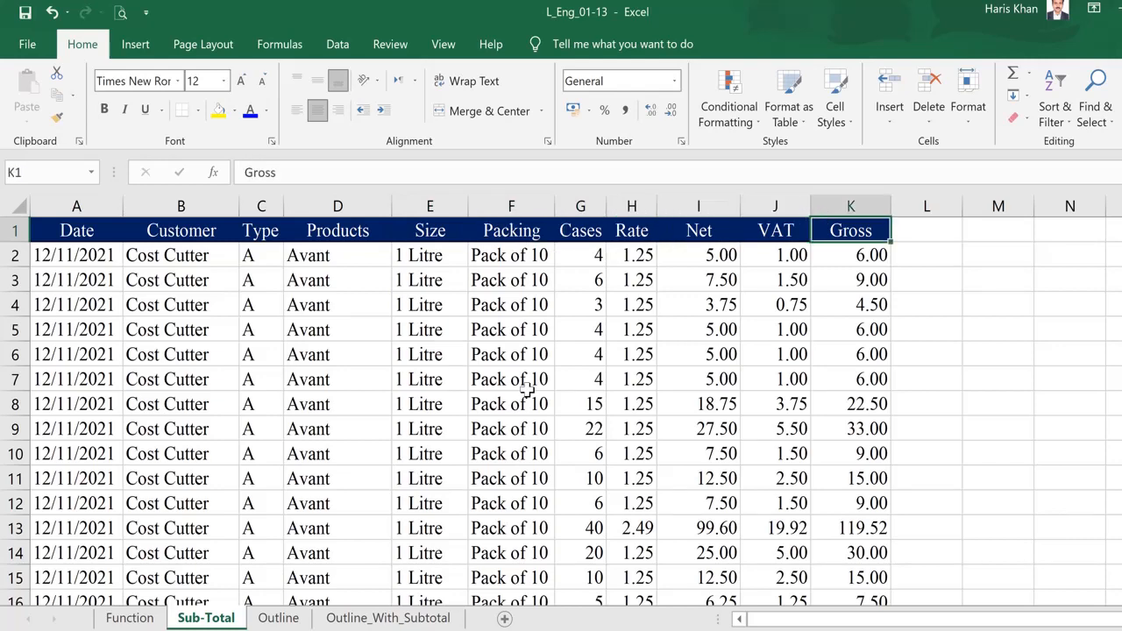
- Check how far down the sales records extend using the Gross column, and return to its heading
key(ctrl+Down)
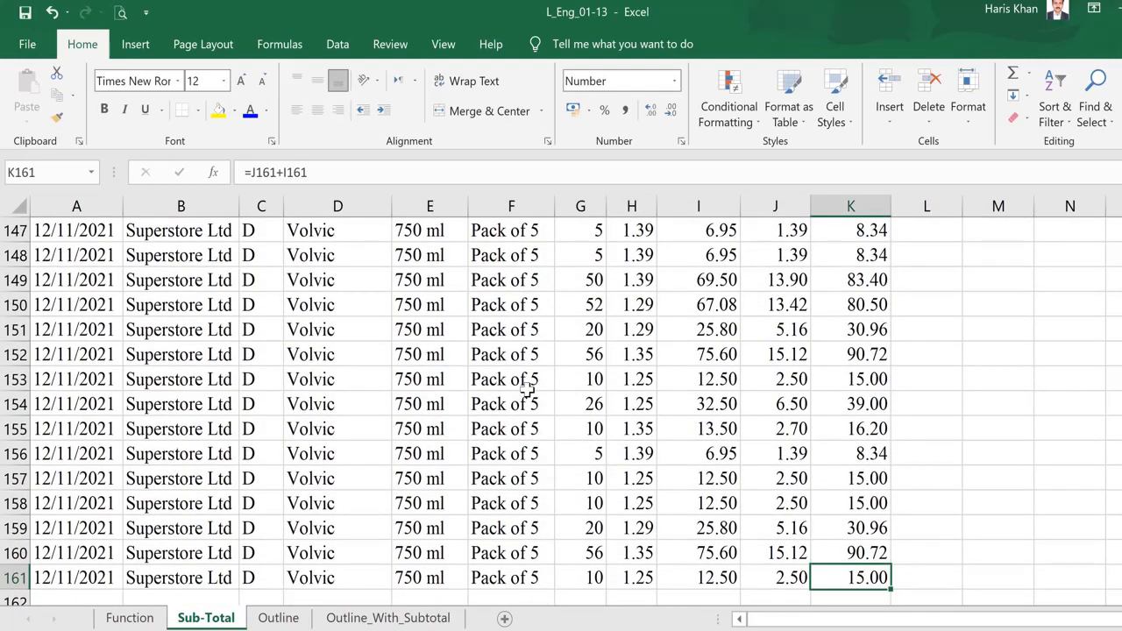
key(ctrl+Up)
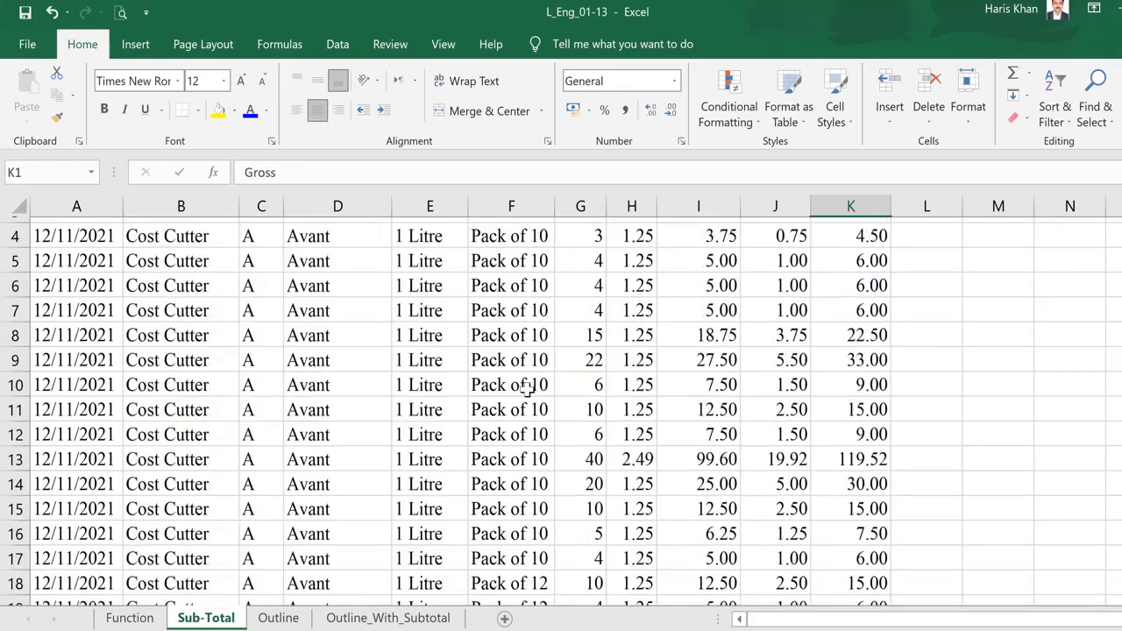
key(Down)
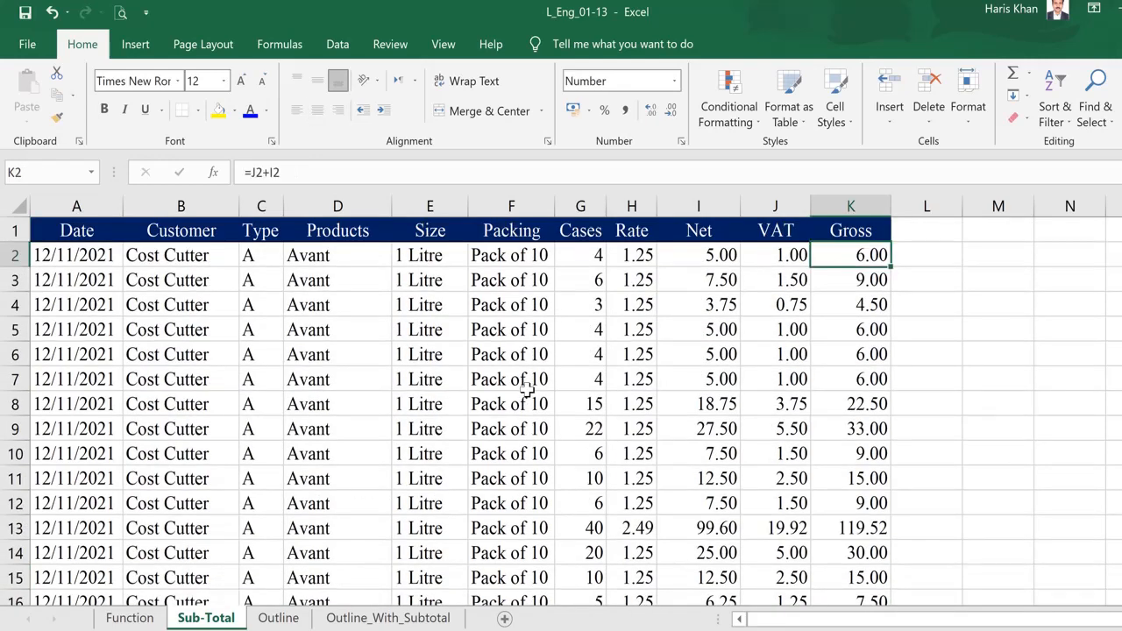
key(ctrl+Down)
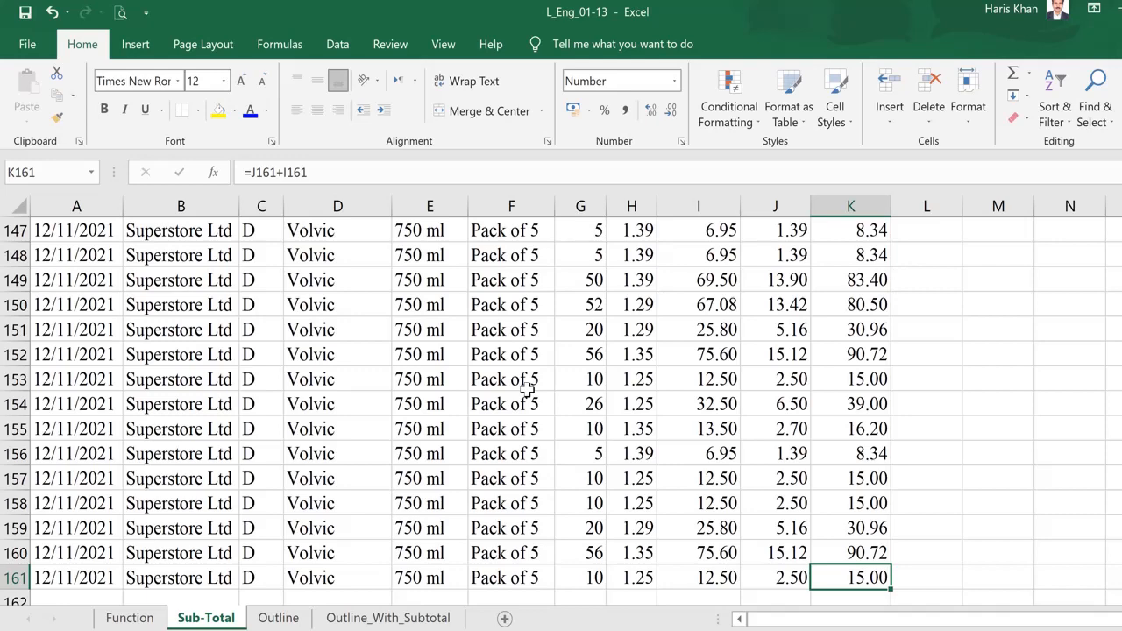
key(ctrl+Up)
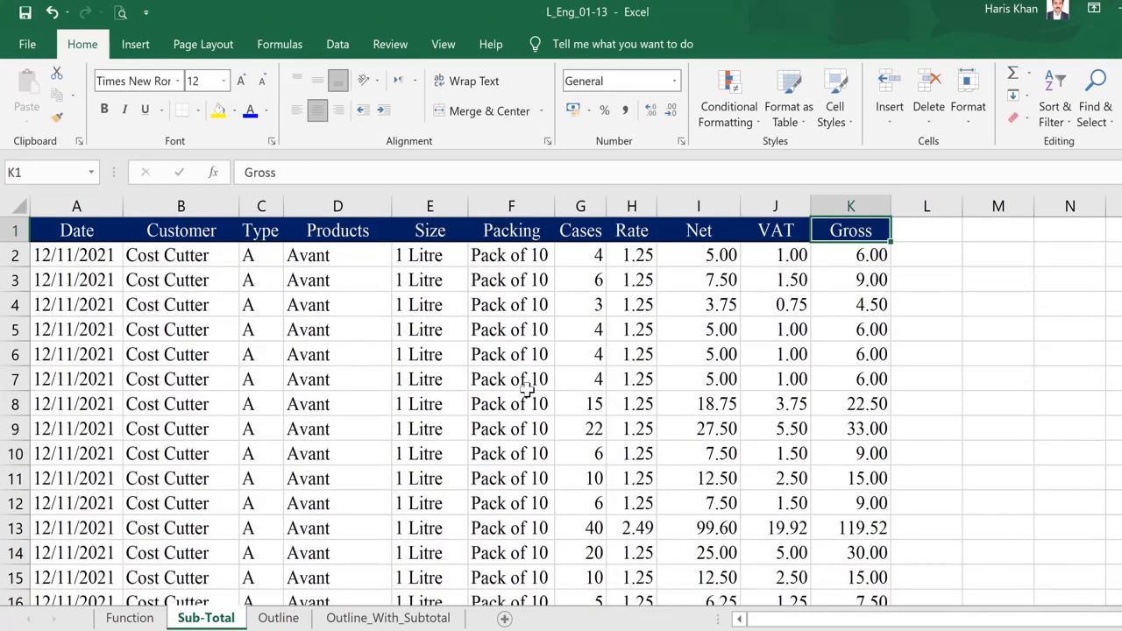
- Freeze panes at cell A2 to keep the header row visible while scrolling
key(Down)
key(ctrl+Left)
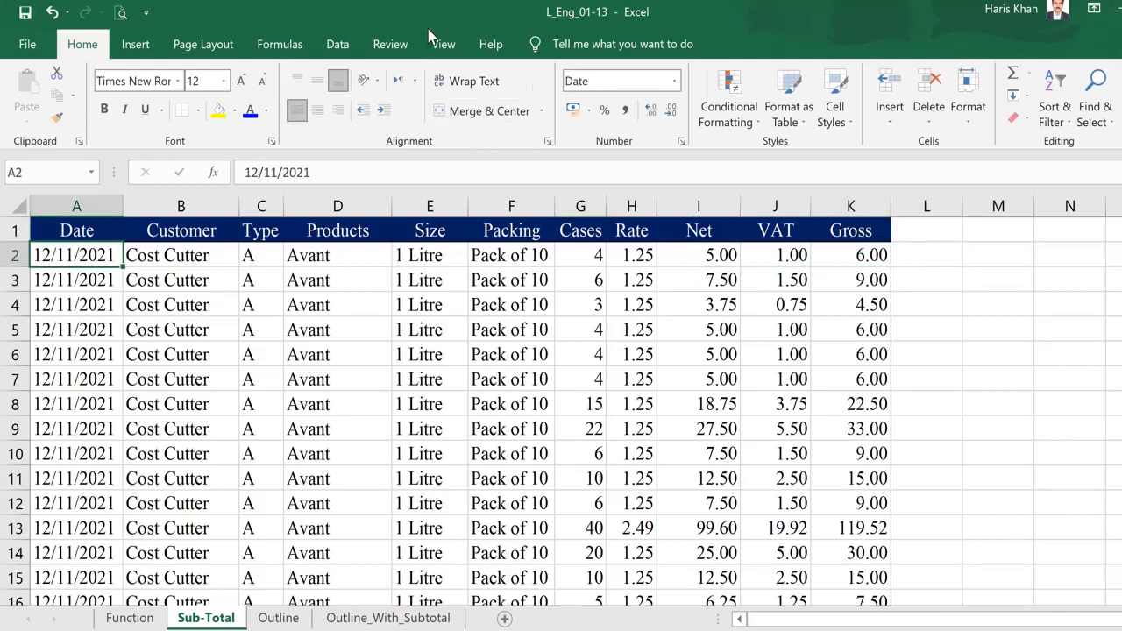
click(445, 46)
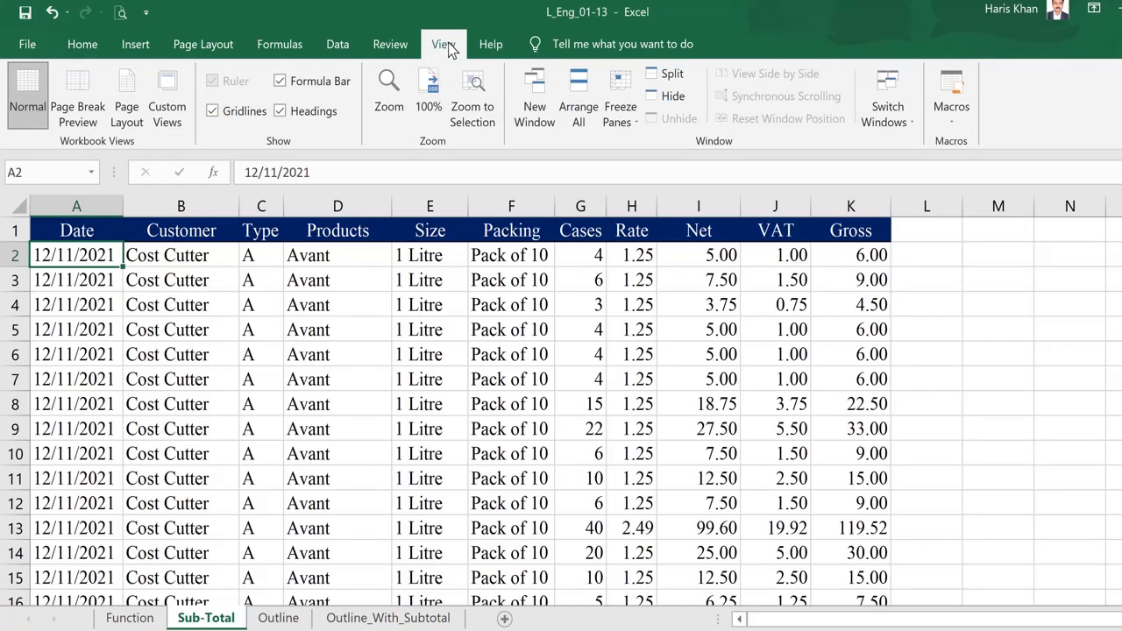
click(633, 114)
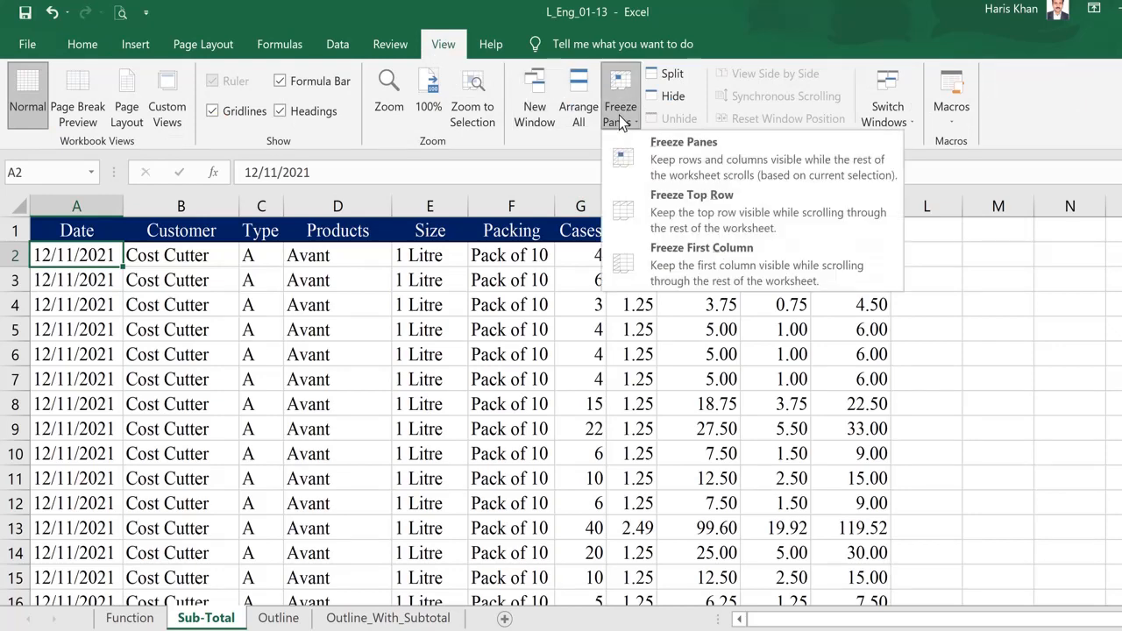
click(672, 163)
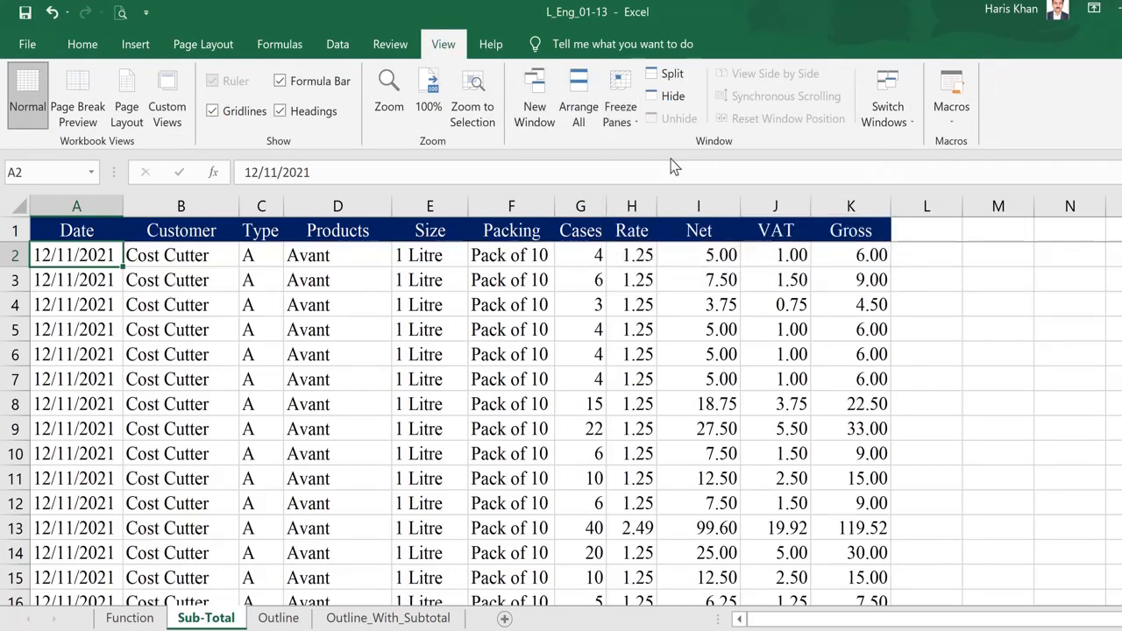
- Look through the sales records beneath the frozen header row, and return to the start of the data
click(940, 245)
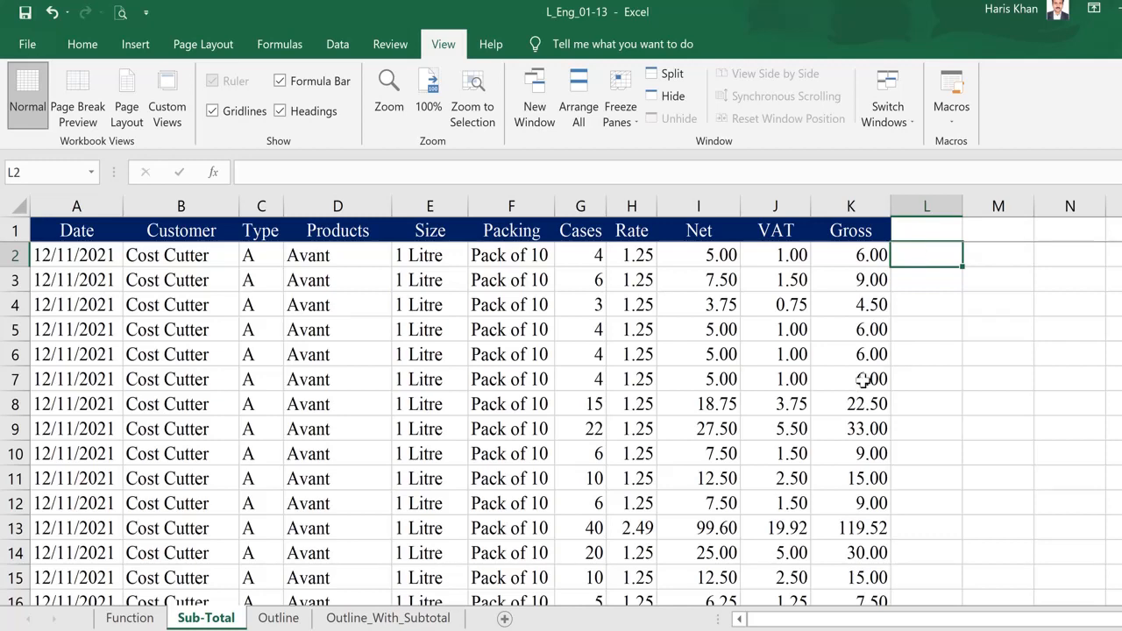
scroll(849, 389, down, 4)
scroll(848, 389, down, 6)
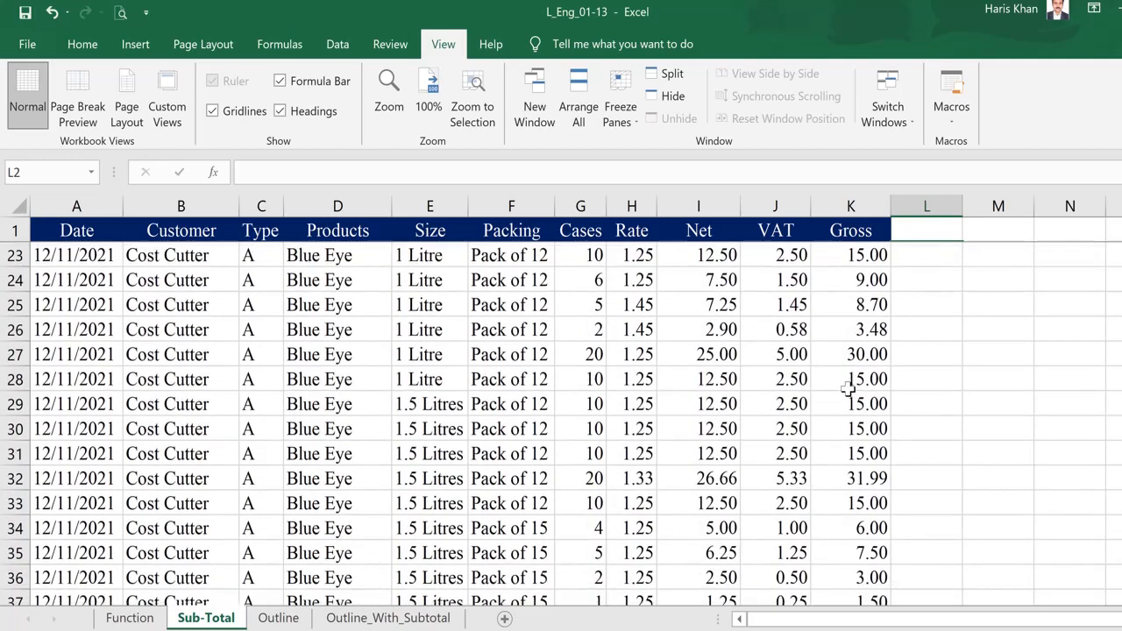
scroll(848, 389, down, 6)
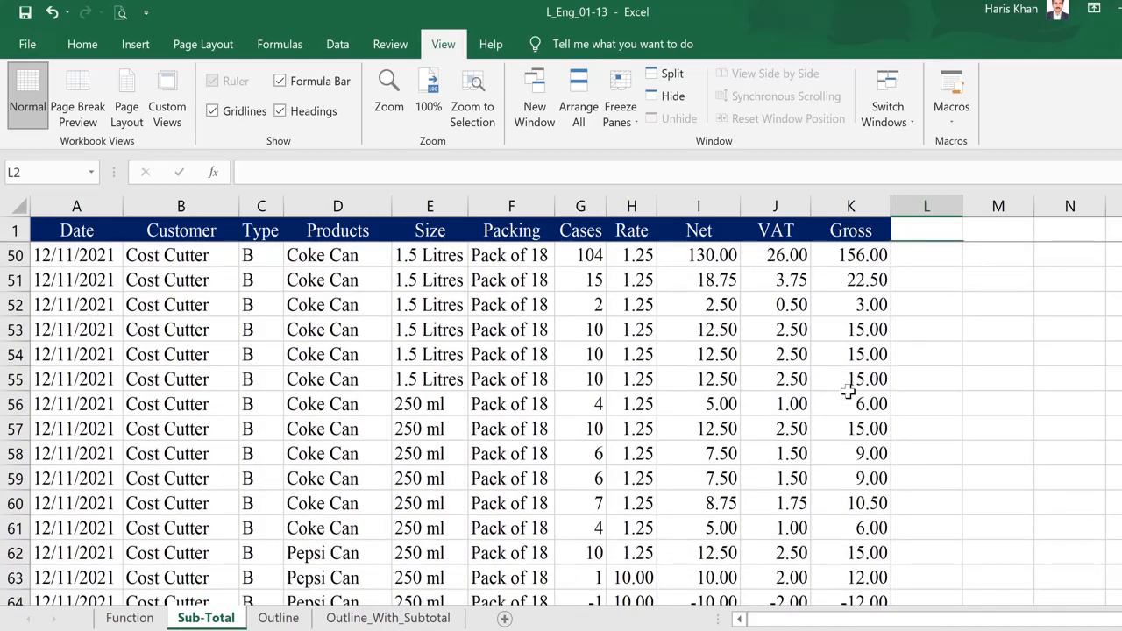
scroll(848, 391, down, 5)
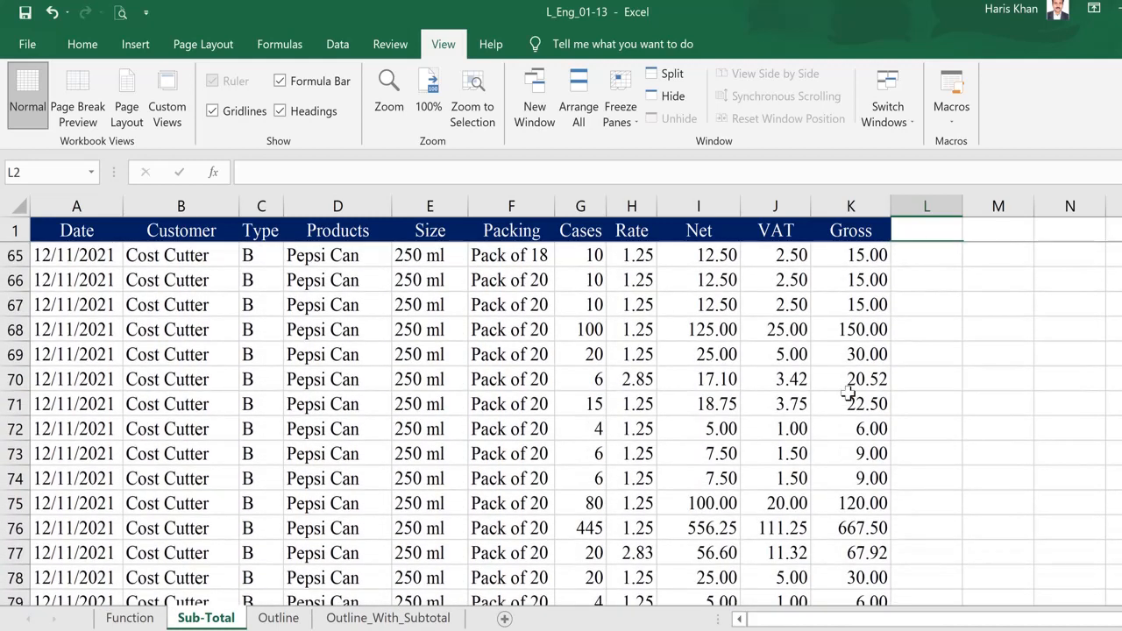
scroll(848, 391, down, 1)
scroll(848, 391, up, 3)
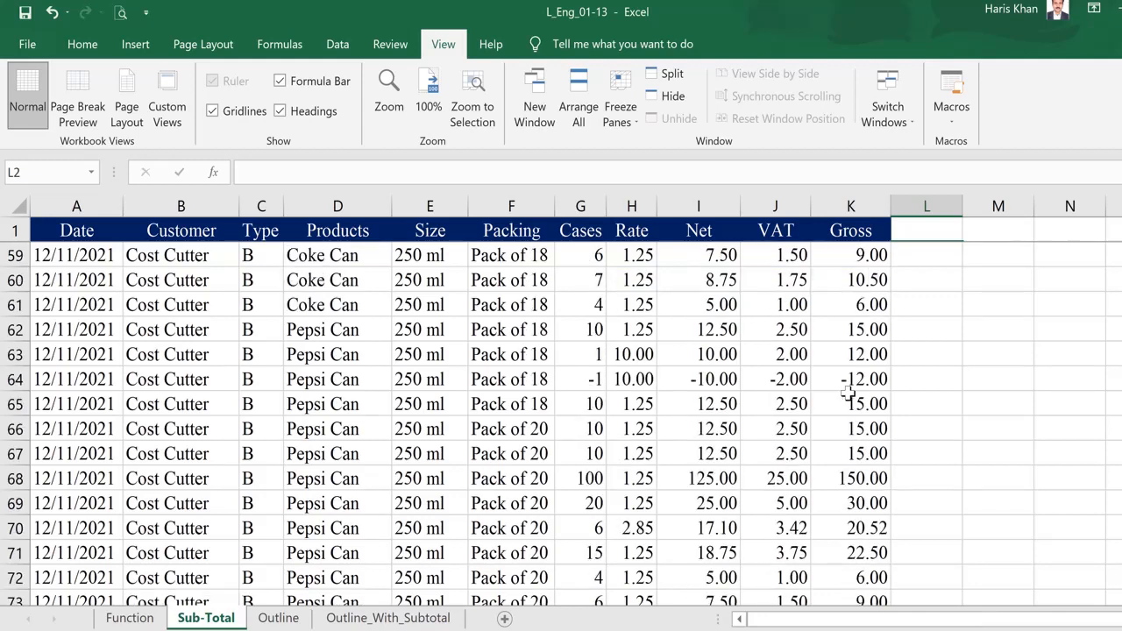
scroll(849, 394, up, 4)
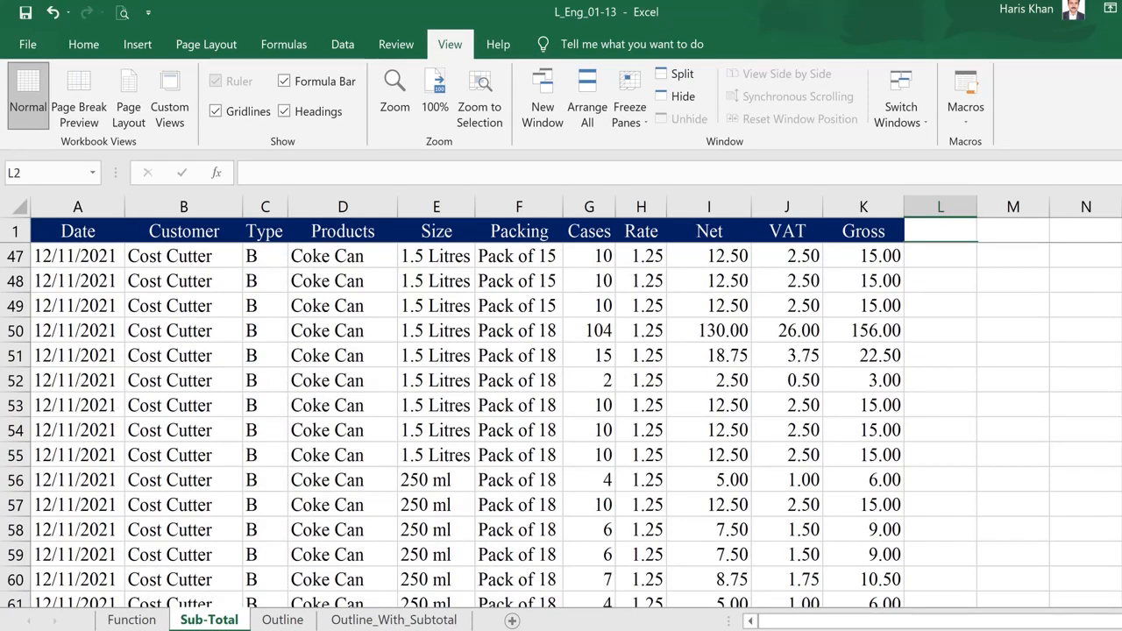
key(ctrl+Home)
key(Down)
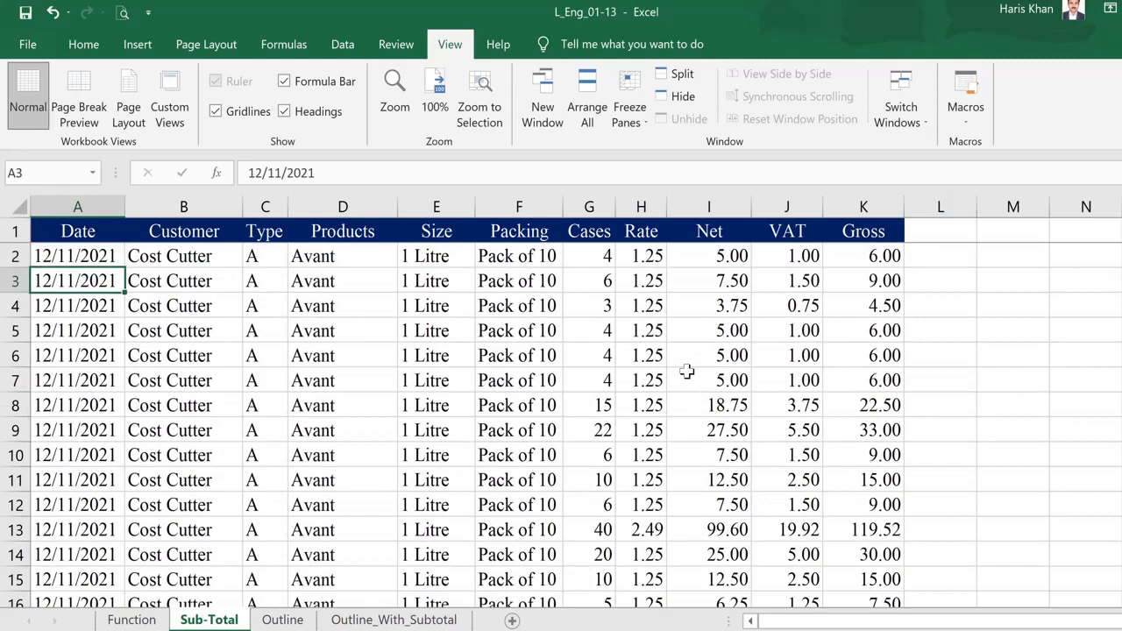
key(Up)
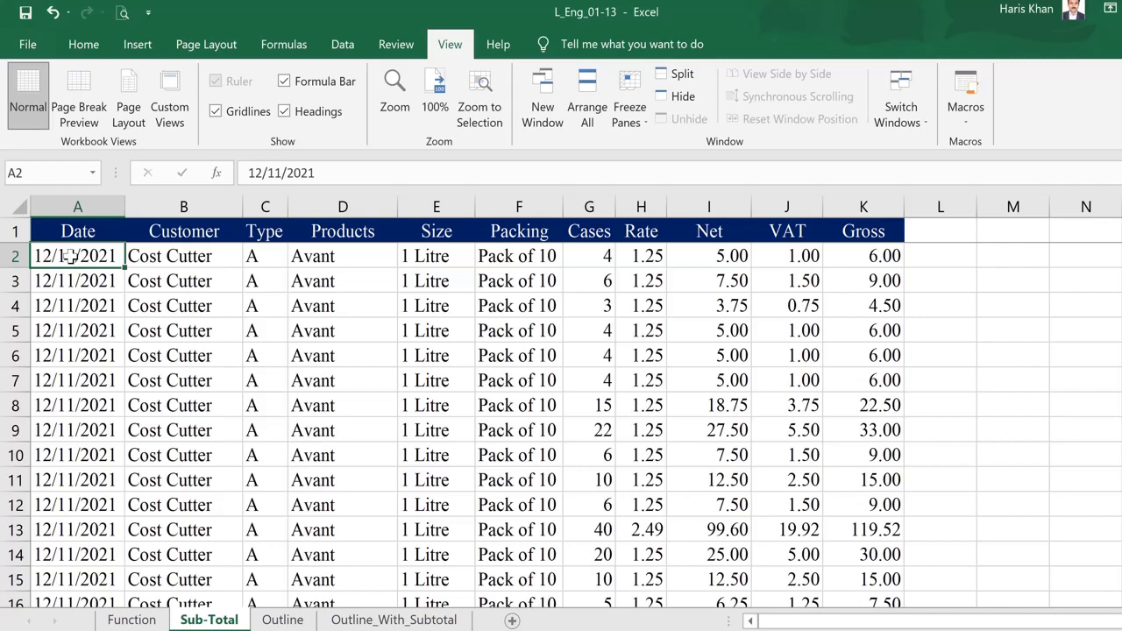
key(Down)
key(Up)
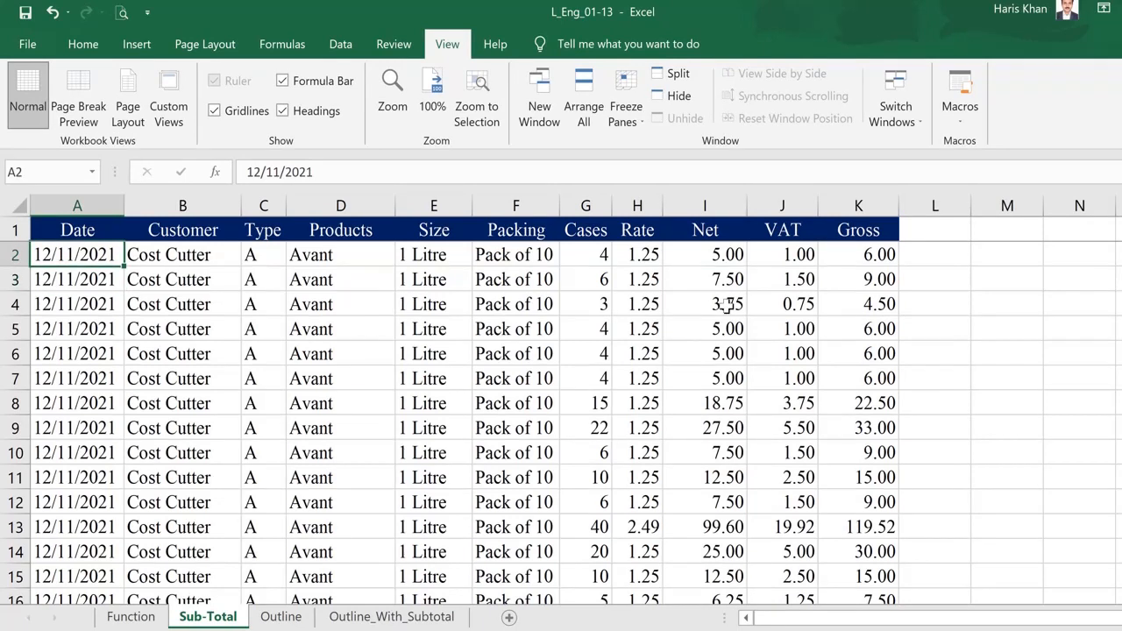
key(Right)
key(Left)
key(Right)
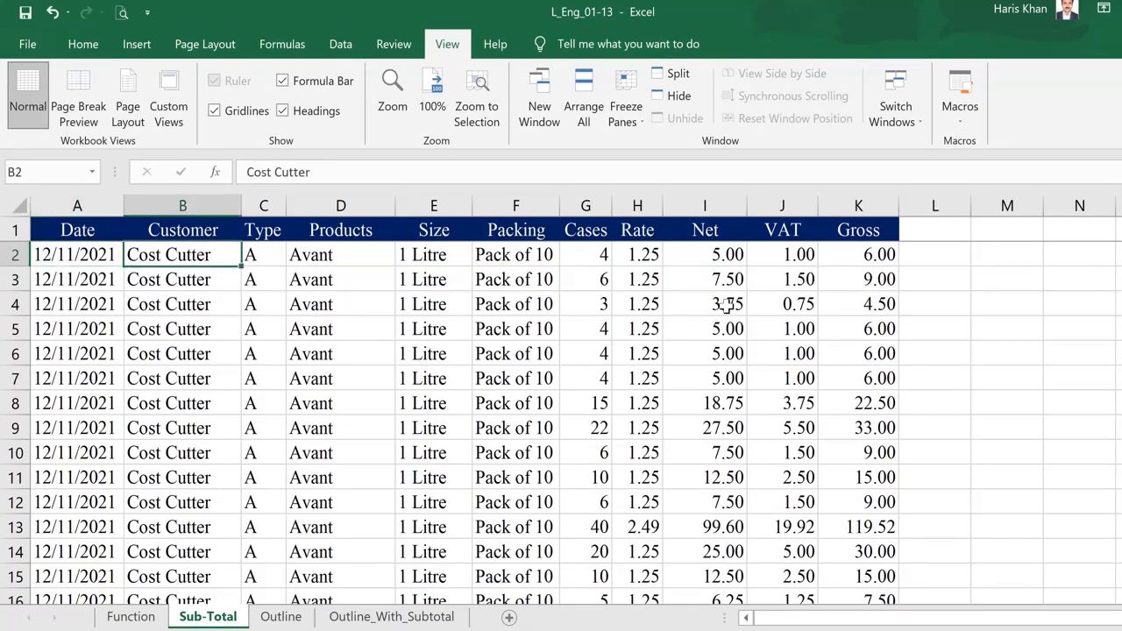
- Select the Customer column and examine how the records are grouped by customer and where the customer changes
click(195, 207)
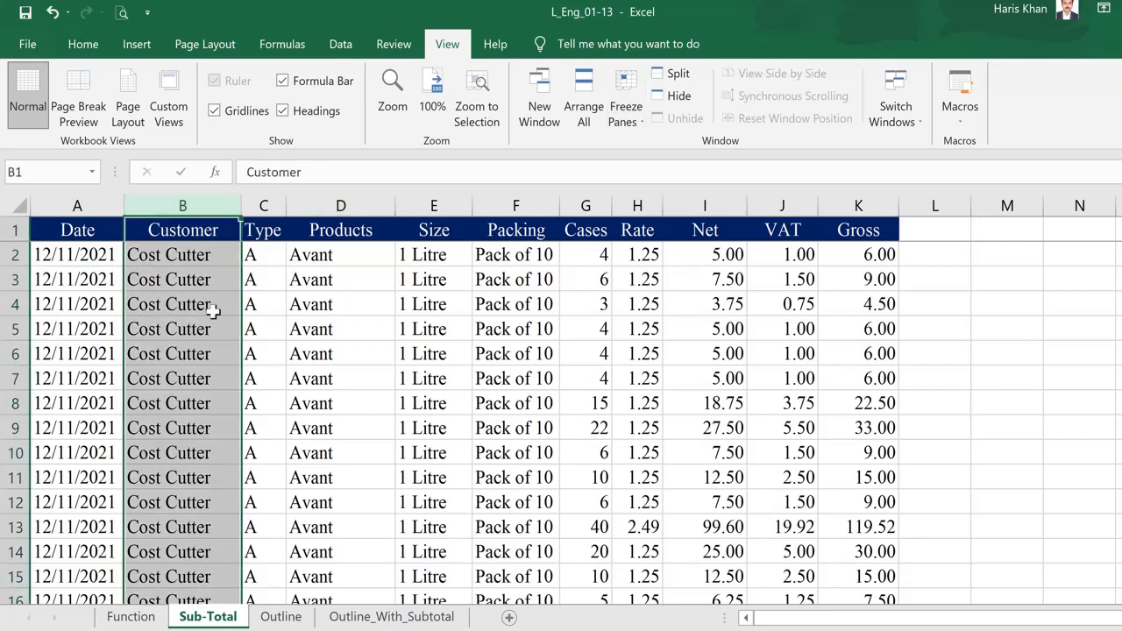
scroll(212, 310, down, 9)
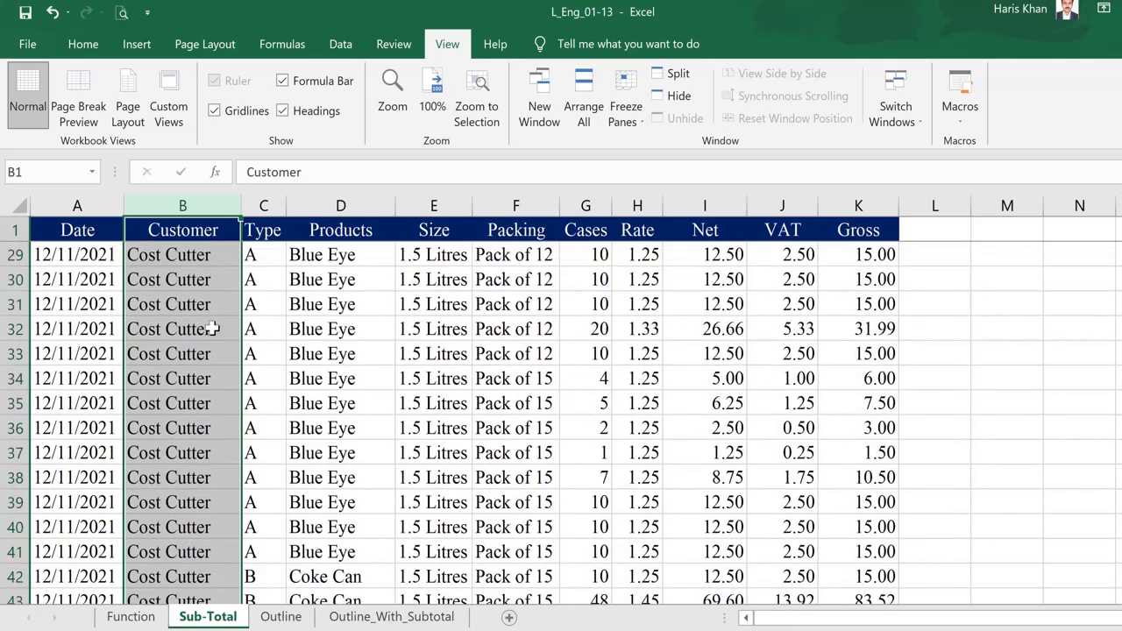
scroll(213, 327, down, 19)
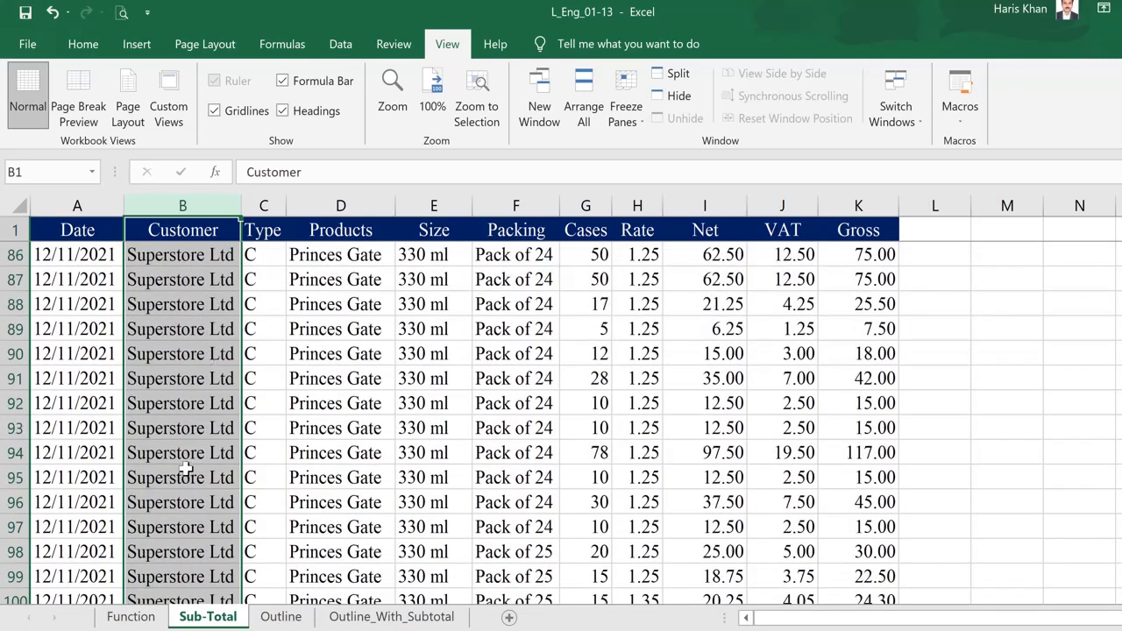
scroll(186, 423, up, 2)
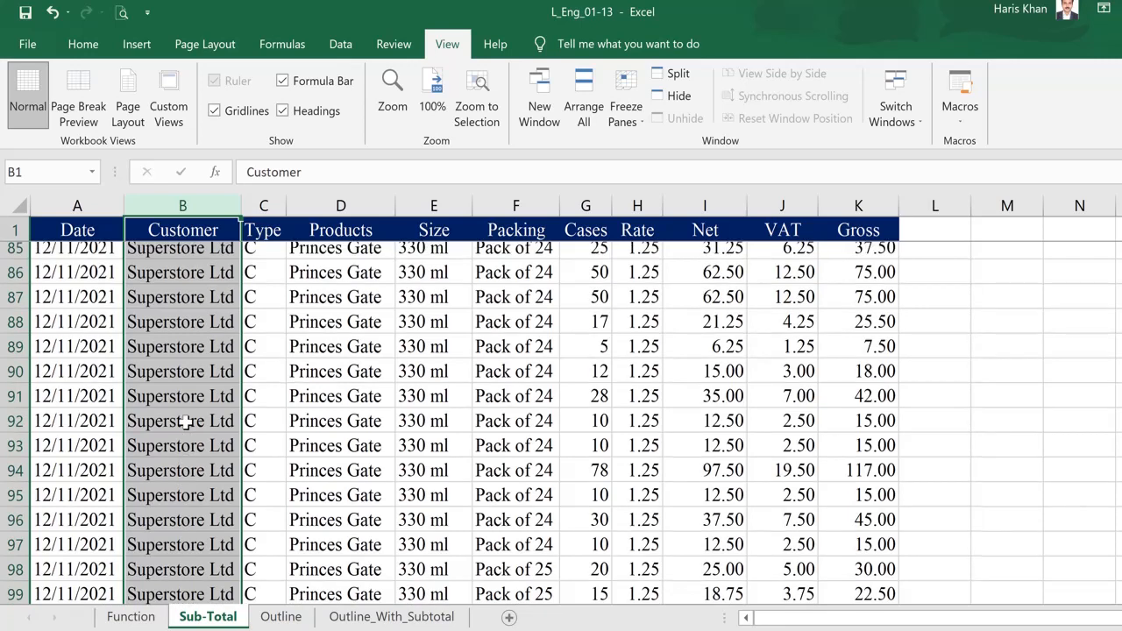
scroll(186, 422, up, 1)
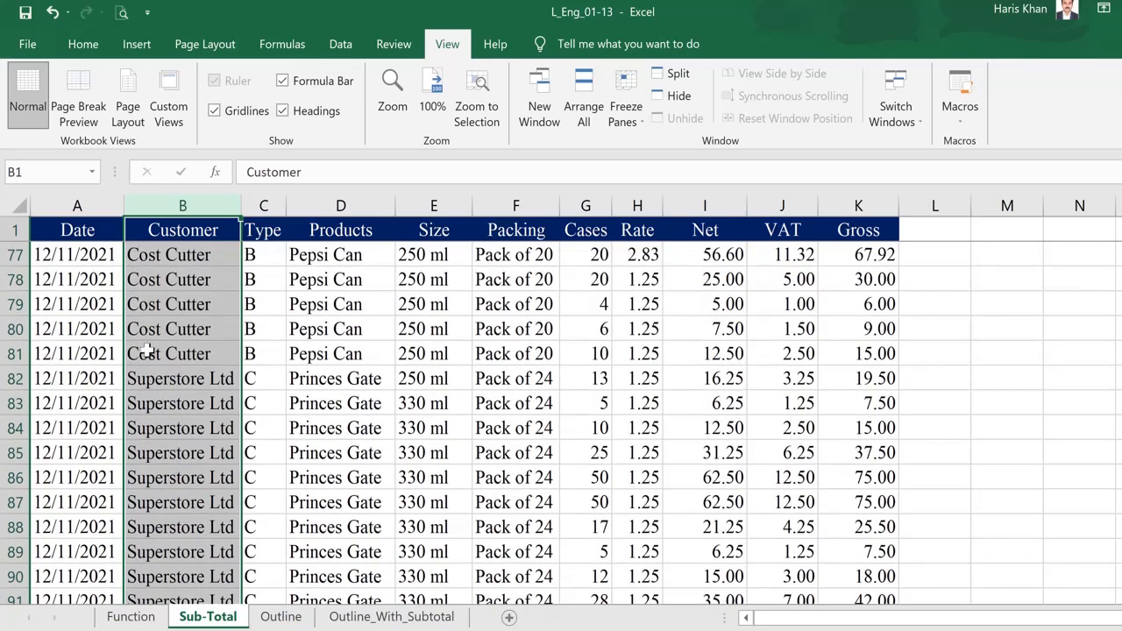
- Select the Type column and examine how the sales records are grouped by type and where the type changes
click(263, 203)
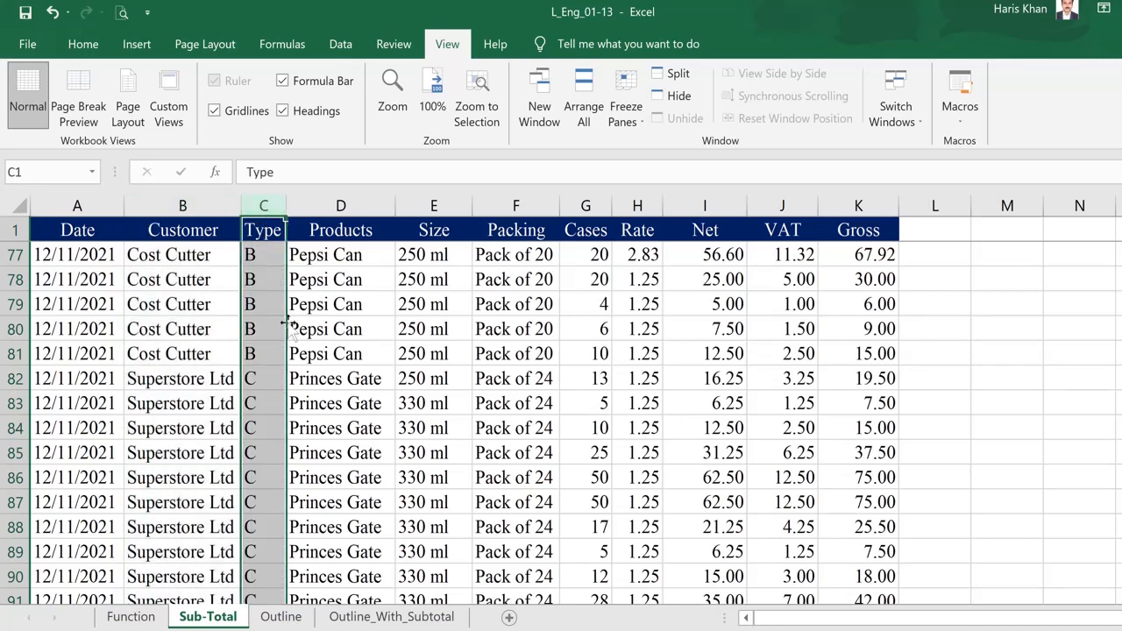
scroll(290, 333, up, 5)
scroll(289, 333, up, 15)
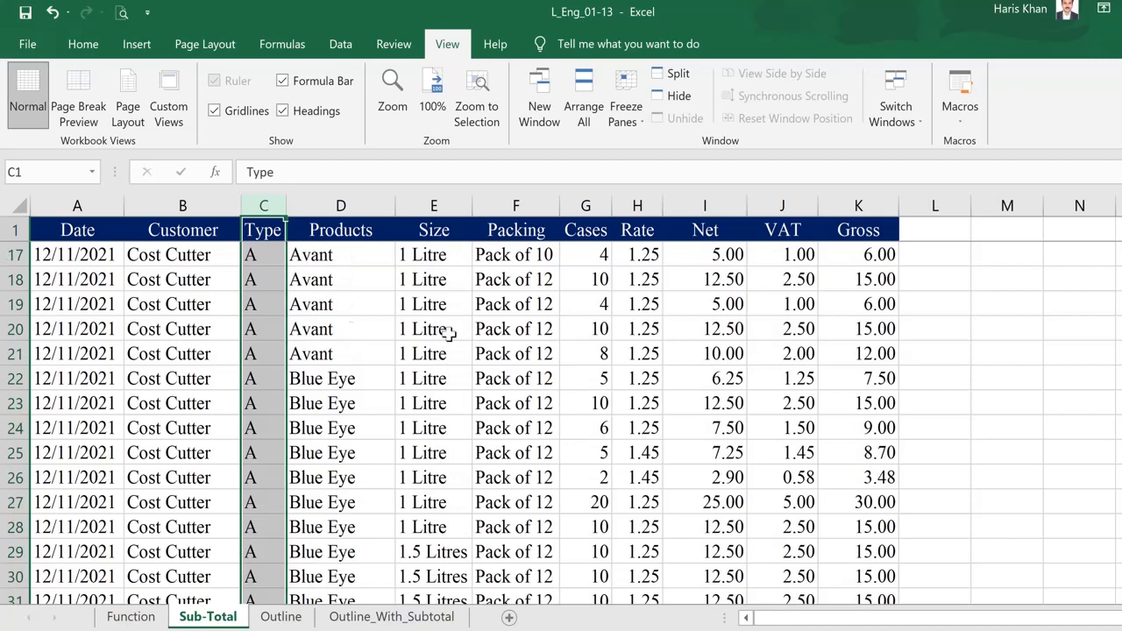
scroll(266, 292, down, 12)
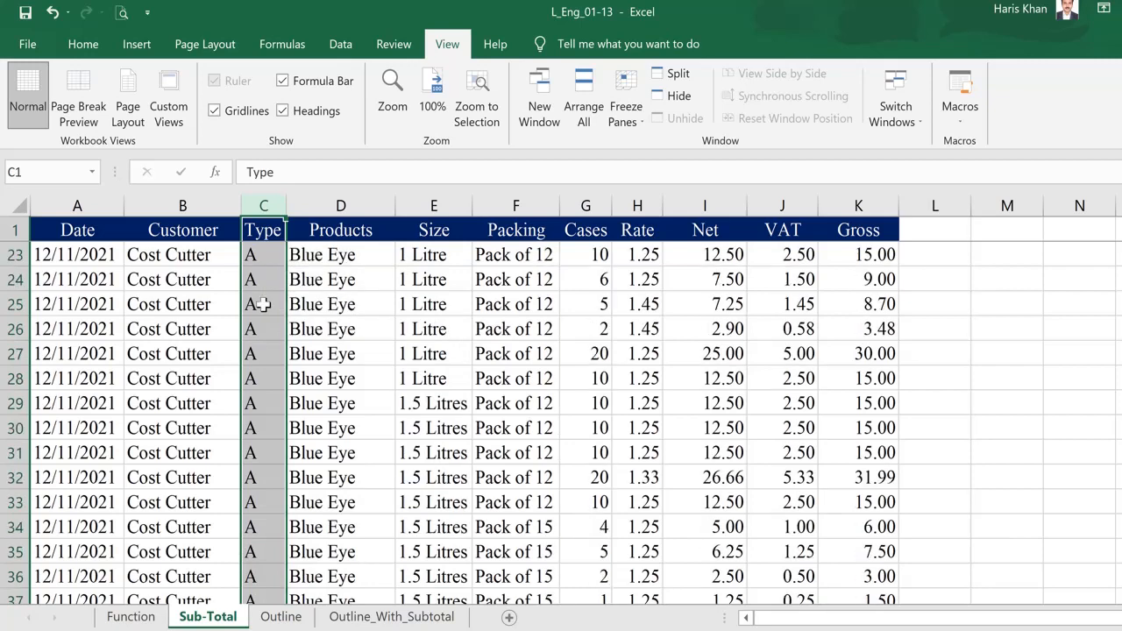
scroll(263, 477, down, 15)
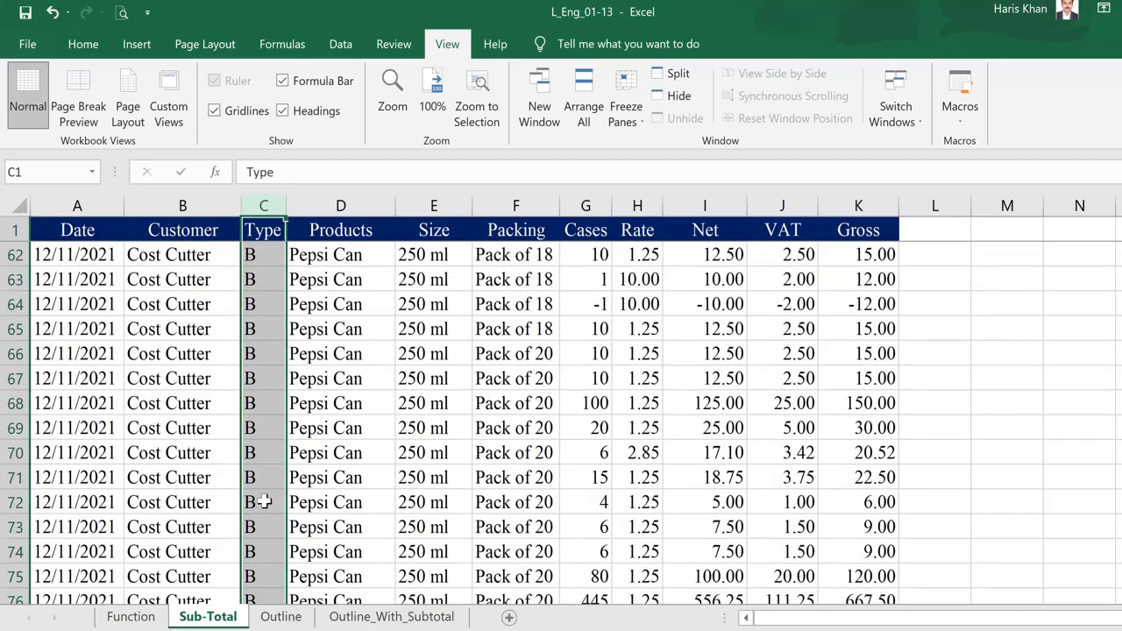
scroll(263, 510, down, 8)
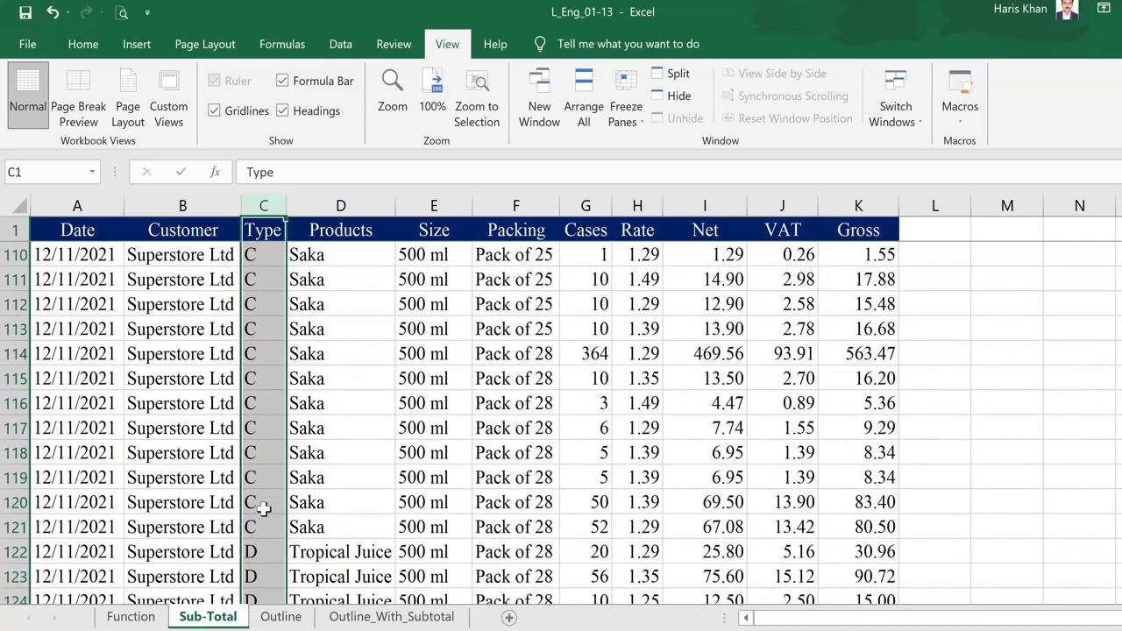
scroll(263, 504, up, 6)
scroll(263, 504, up, 19)
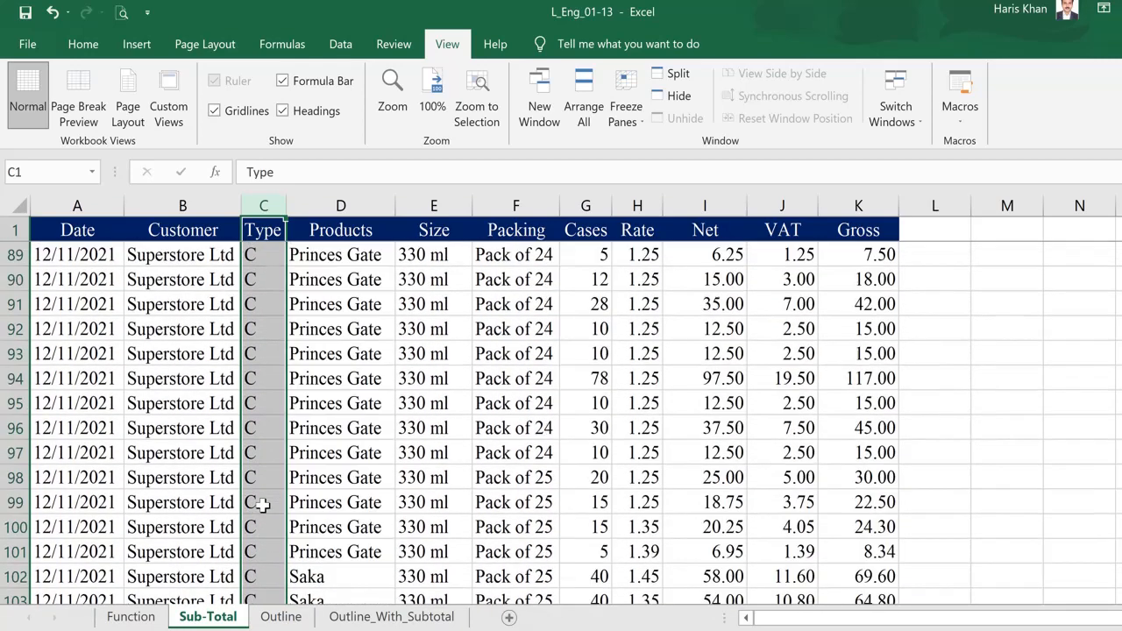
scroll(268, 488, up, 11)
- Select the Products column and examine how the records are grouped by product down the list
click(358, 205)
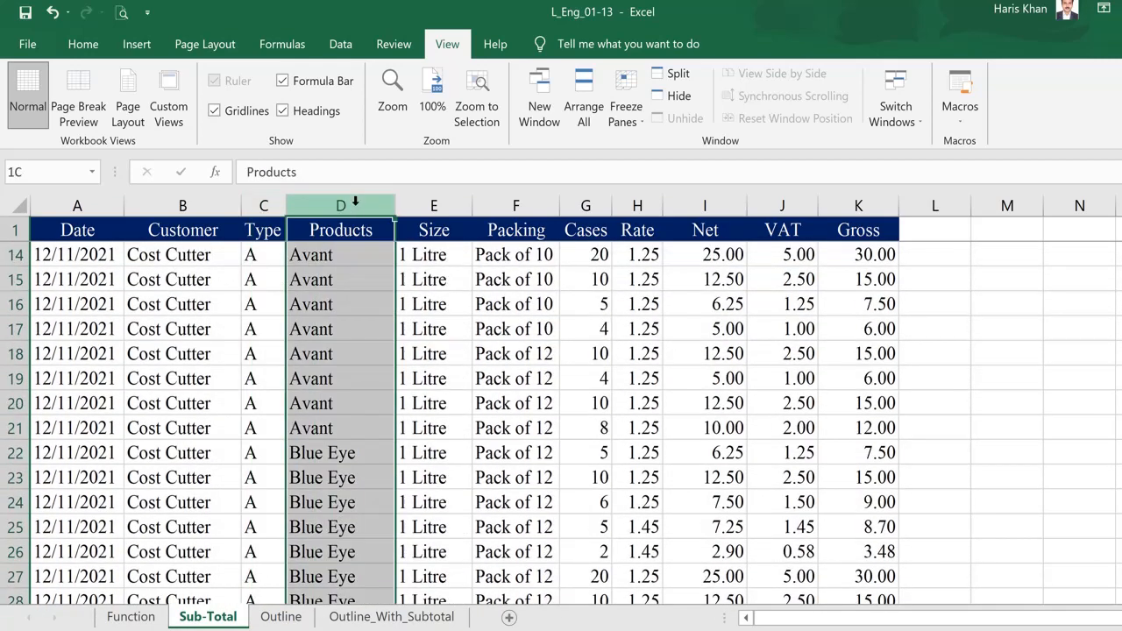
scroll(364, 301, up, 4)
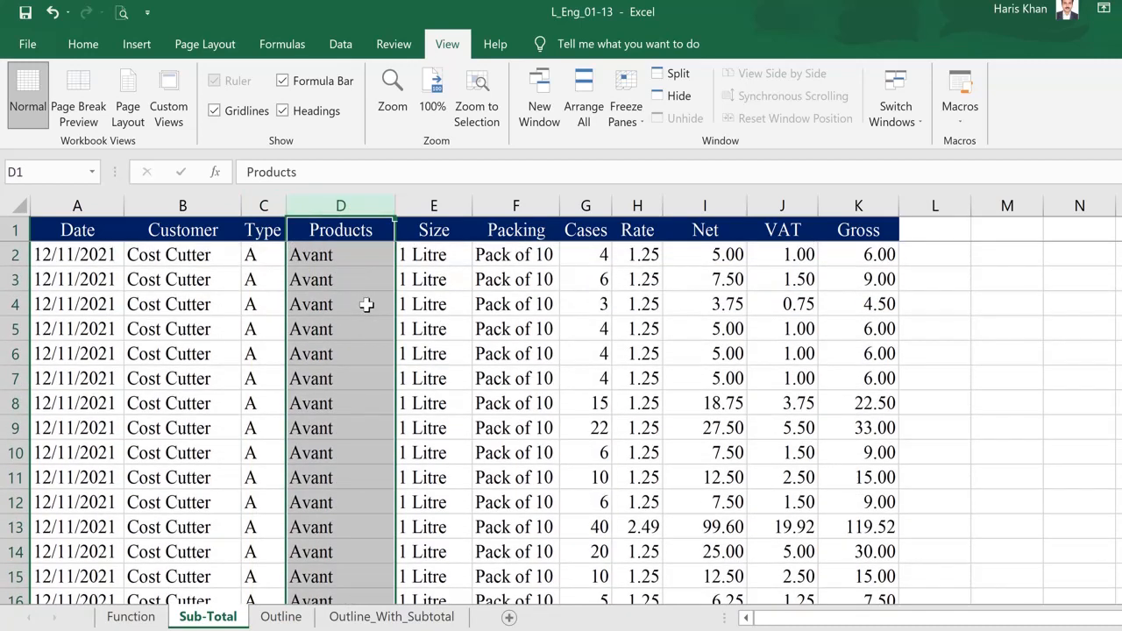
scroll(366, 304, down, 6)
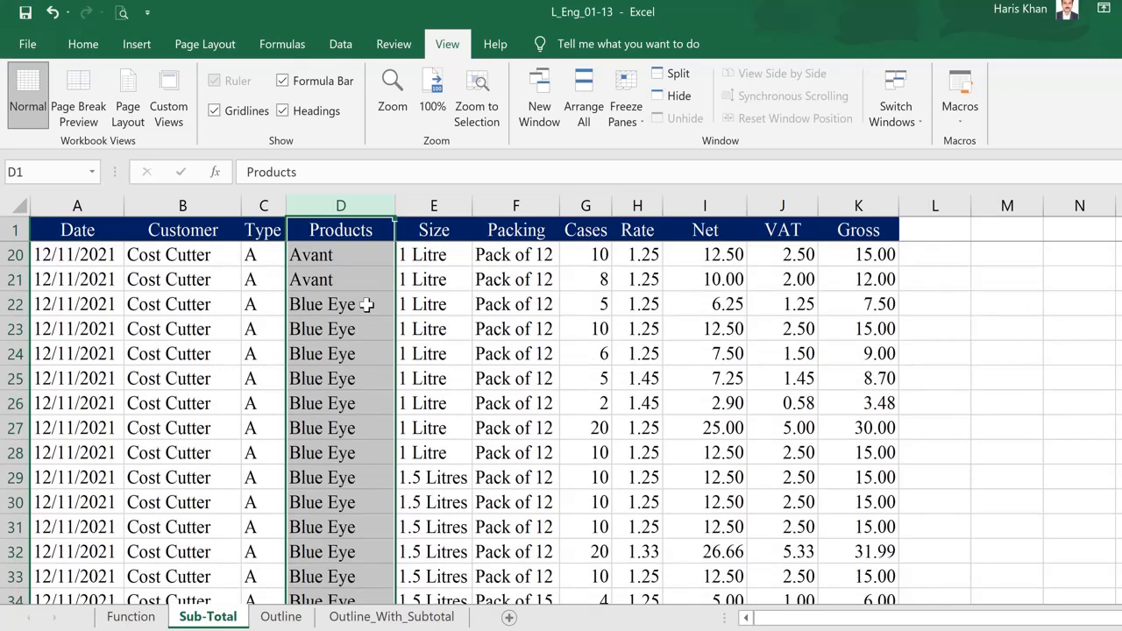
scroll(370, 331, down, 8)
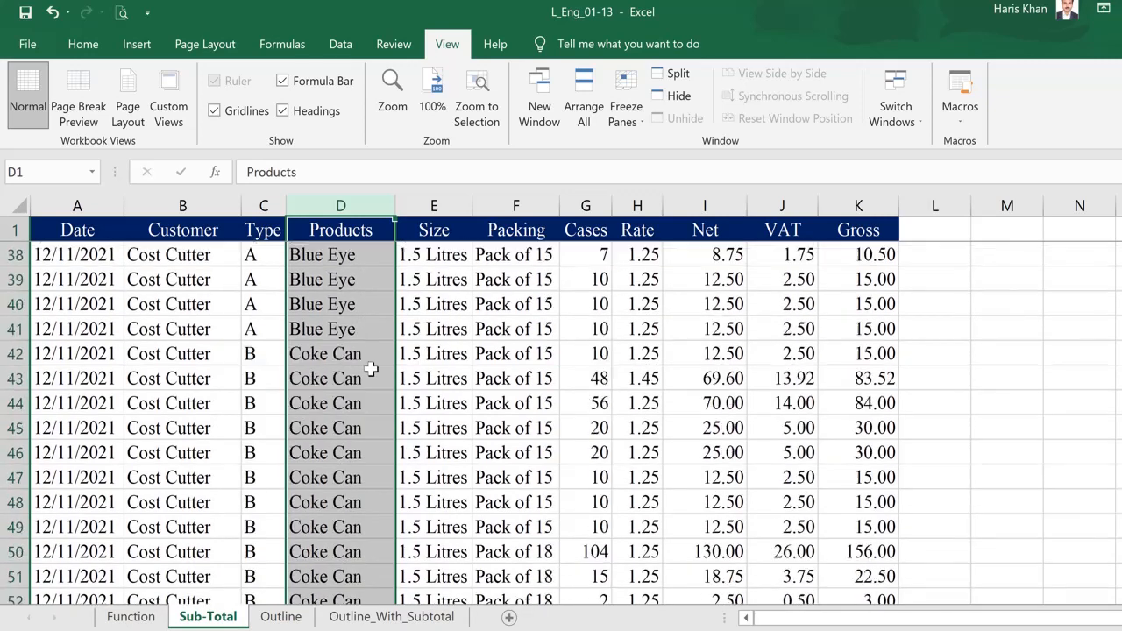
scroll(371, 369, down, 8)
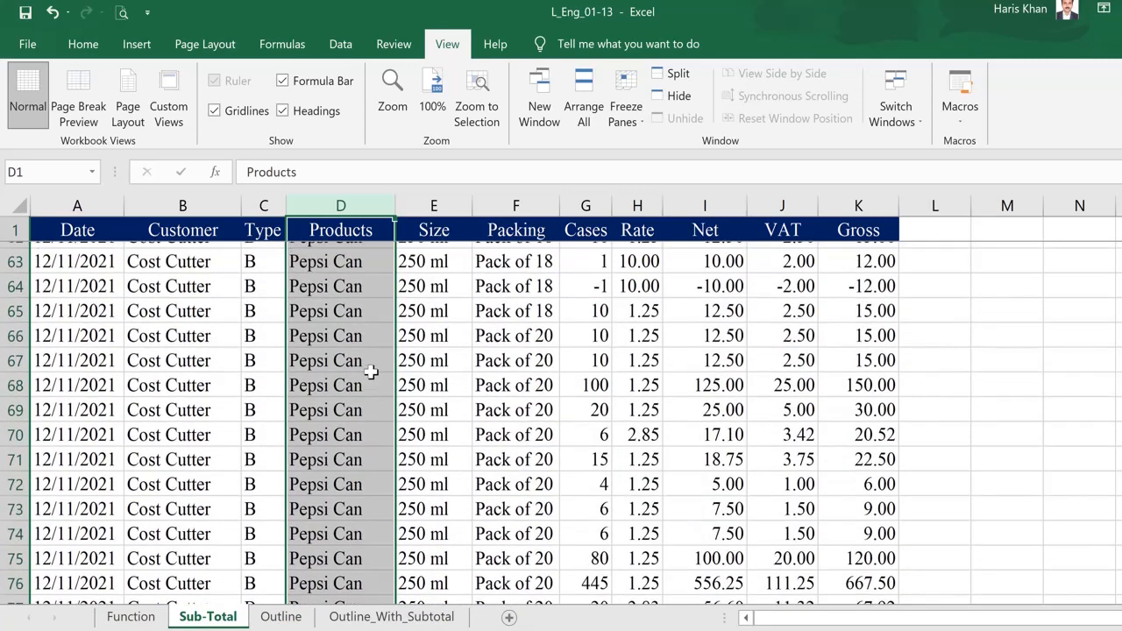
- Select the Size column and examine how the sizes are grouped, going back up to the first records
click(454, 206)
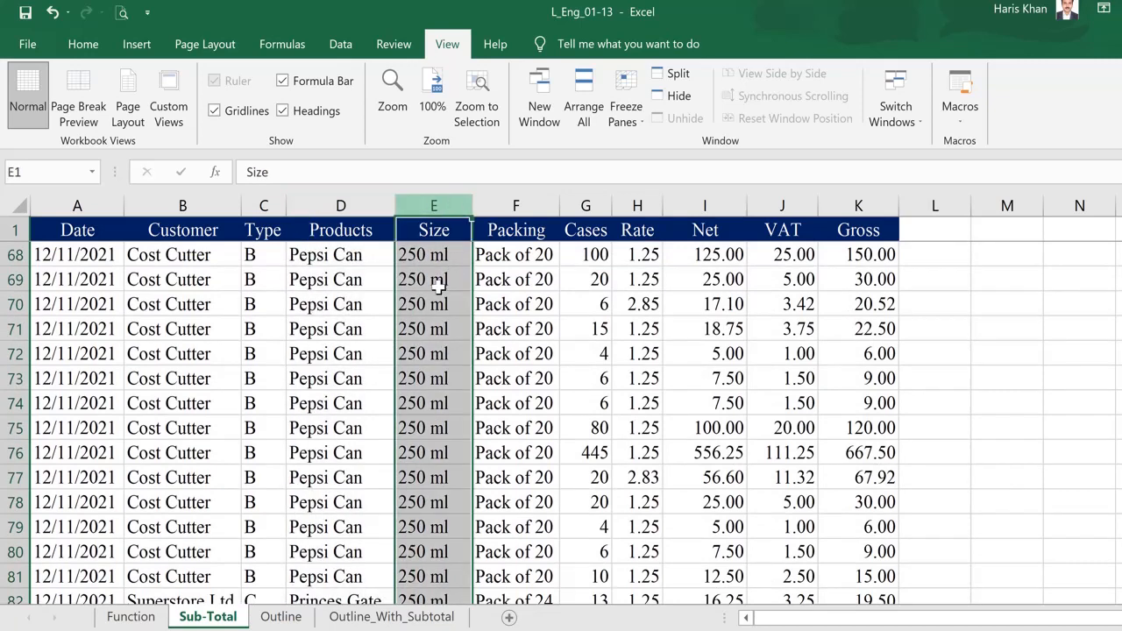
scroll(436, 305, up, 15)
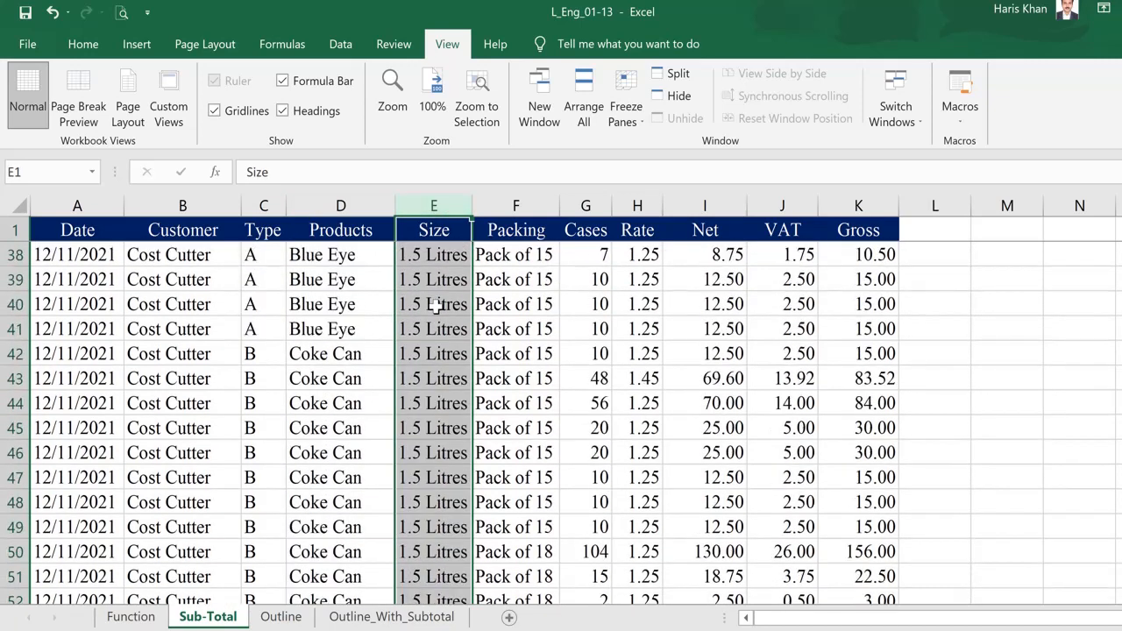
scroll(435, 305, up, 7)
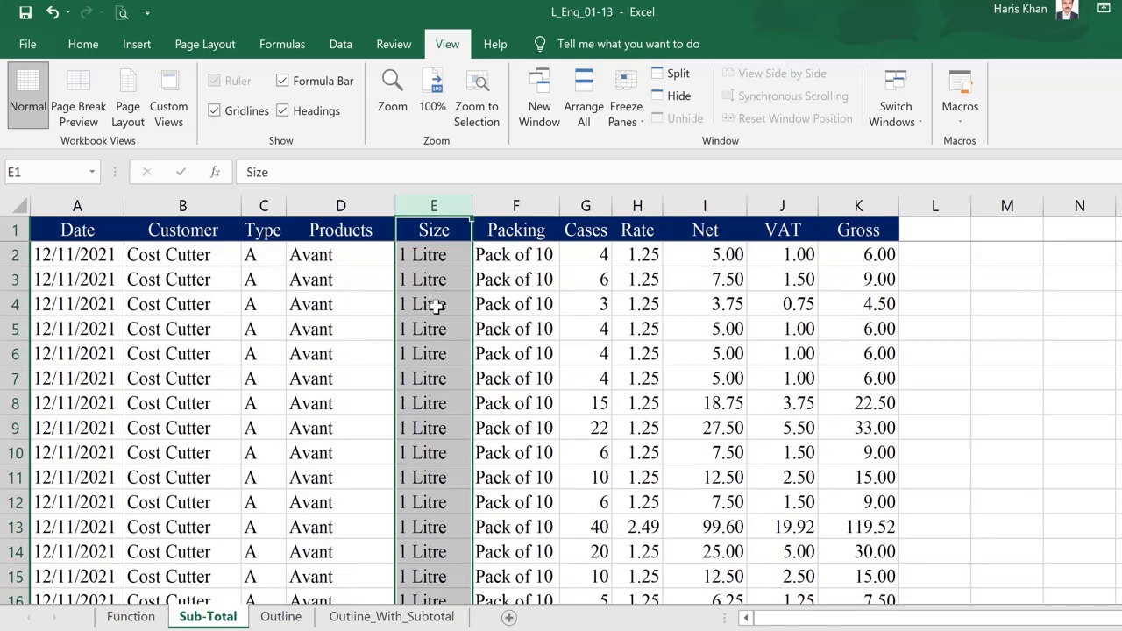
- Select the Packing column and examine how the pack quantities are grouped, returning to the start of the data
click(534, 205)
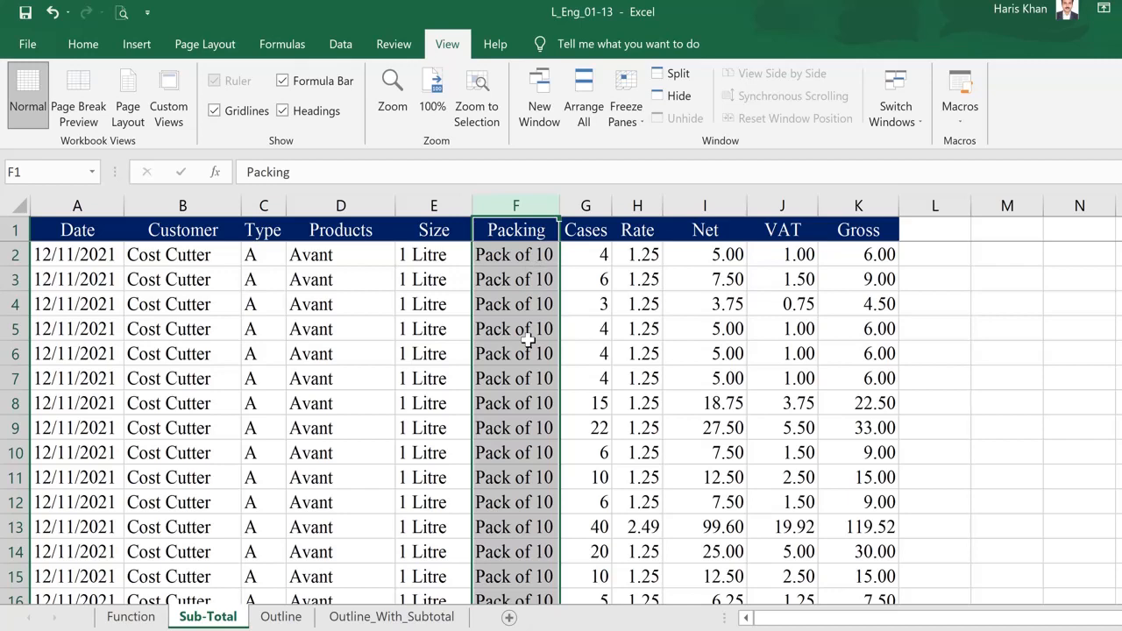
scroll(528, 340, down, 5)
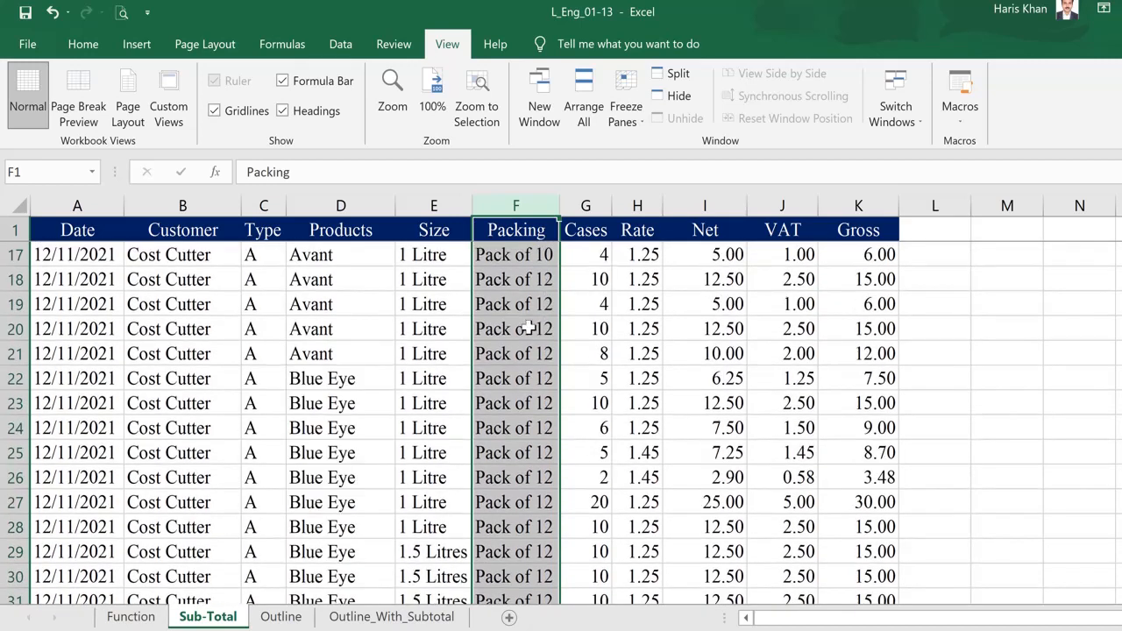
scroll(529, 326, down, 4)
scroll(548, 423, up, 1)
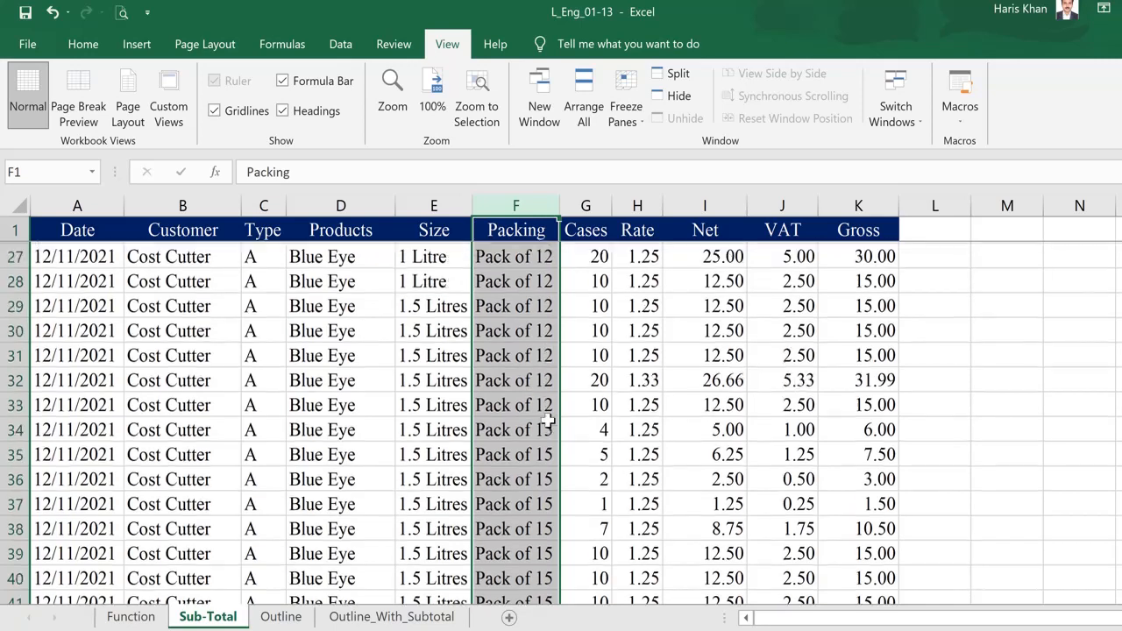
scroll(548, 422, up, 8)
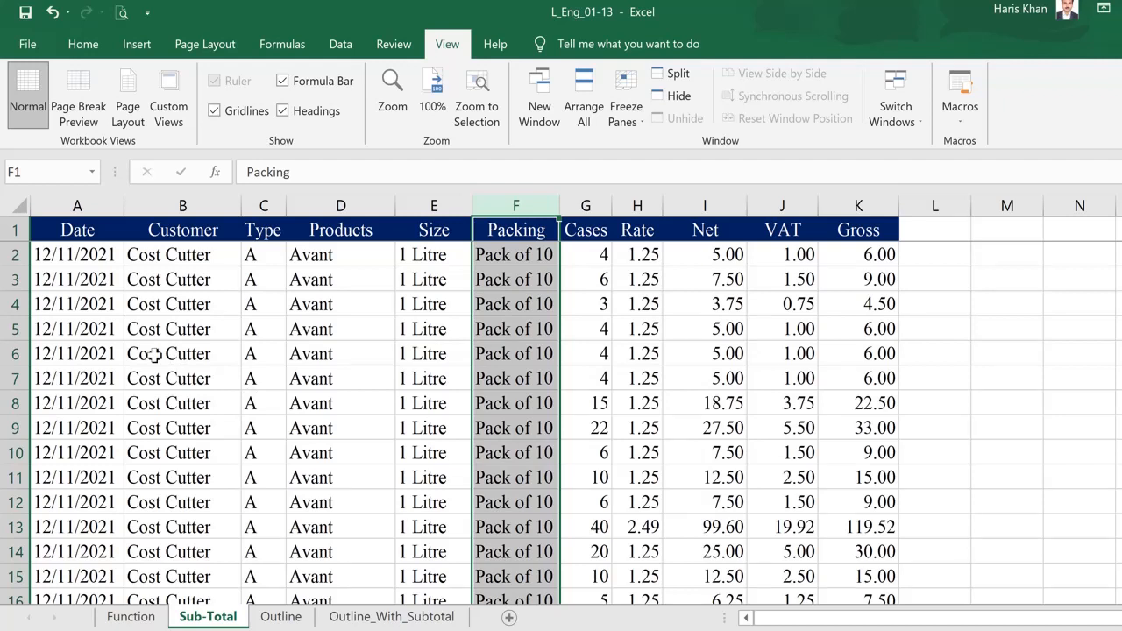
- Review the grouping columns again in order, from Customer through Type and Products across to Packing
click(214, 324)
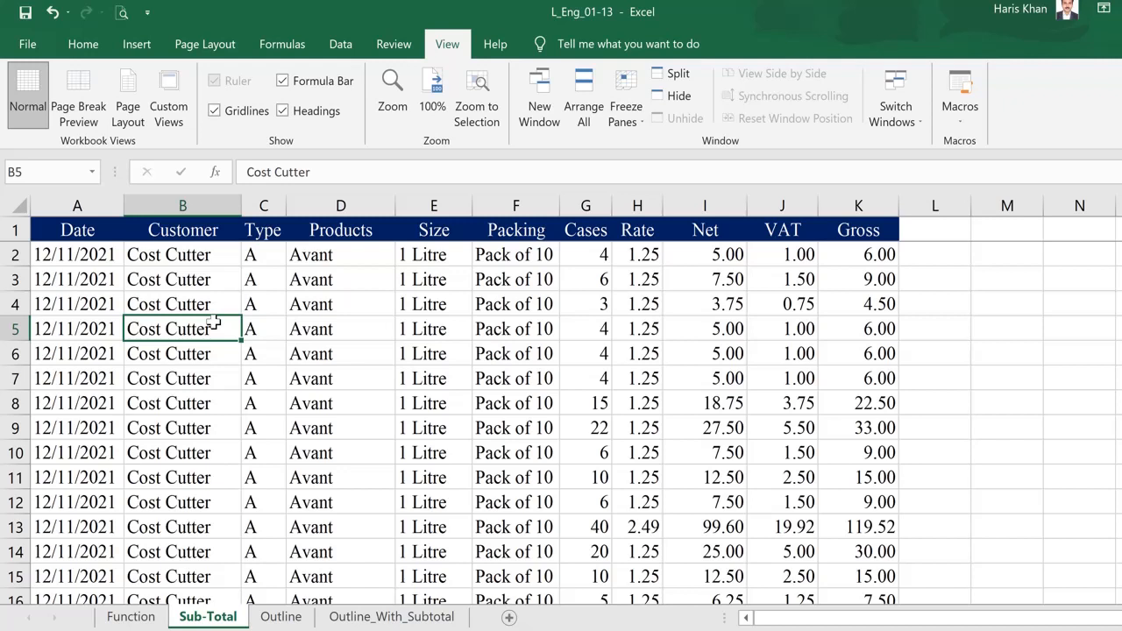
click(226, 253)
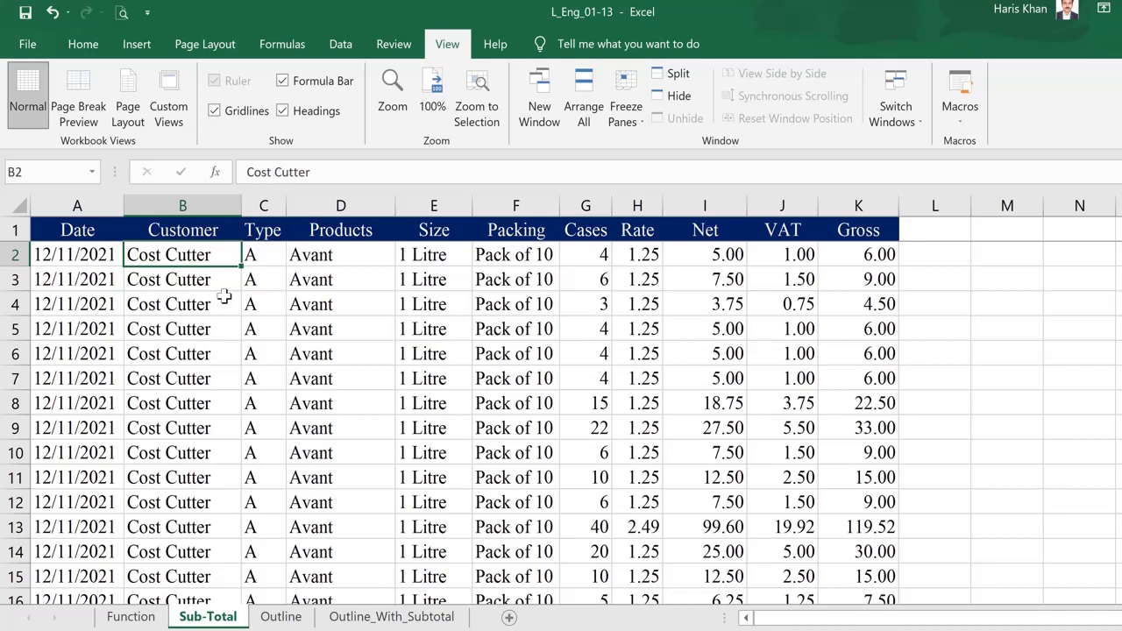
click(228, 201)
click(265, 201)
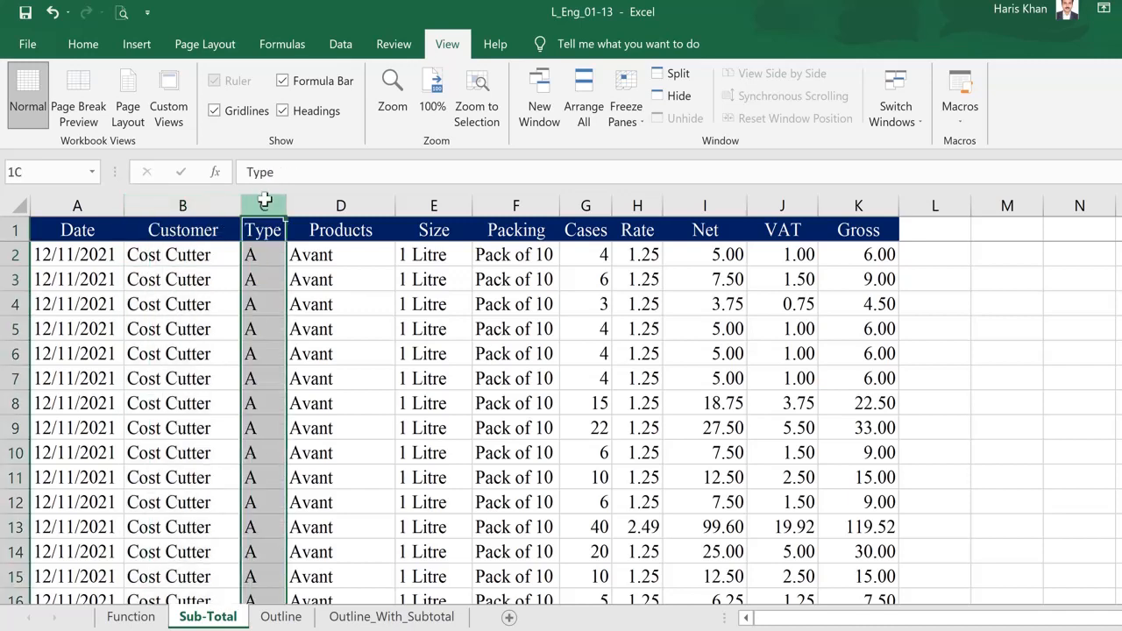
click(341, 202)
click(515, 255)
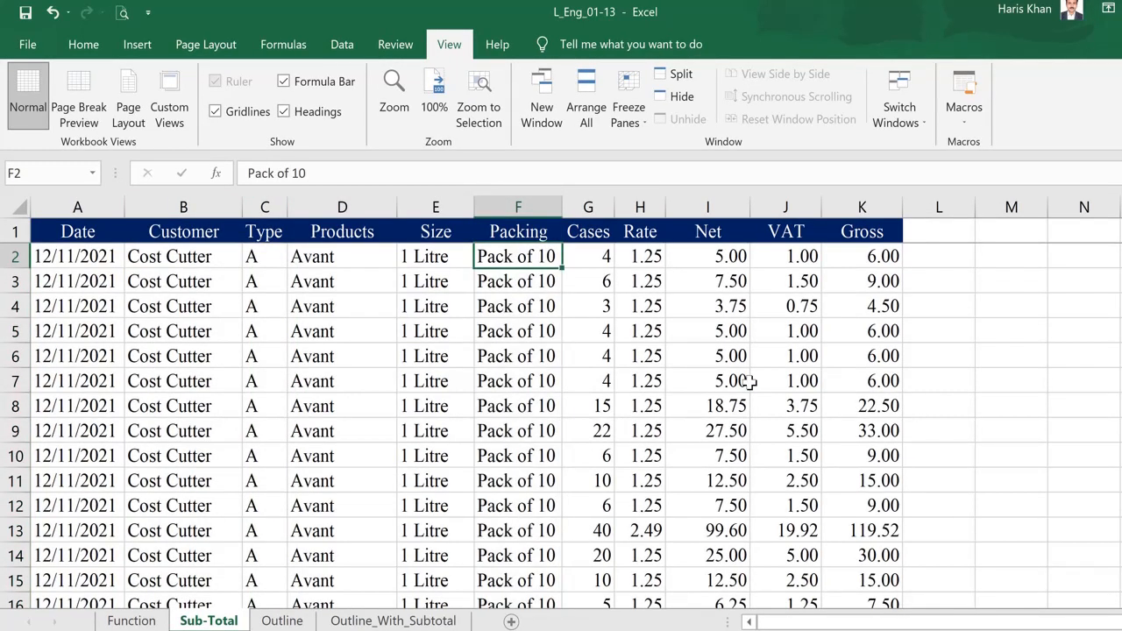
- Subtotal the entire sales table including headings at each change in Customer, summing Net, VAT and Gross, with Replace current subtotals turned off
key(Home)
key(Up)
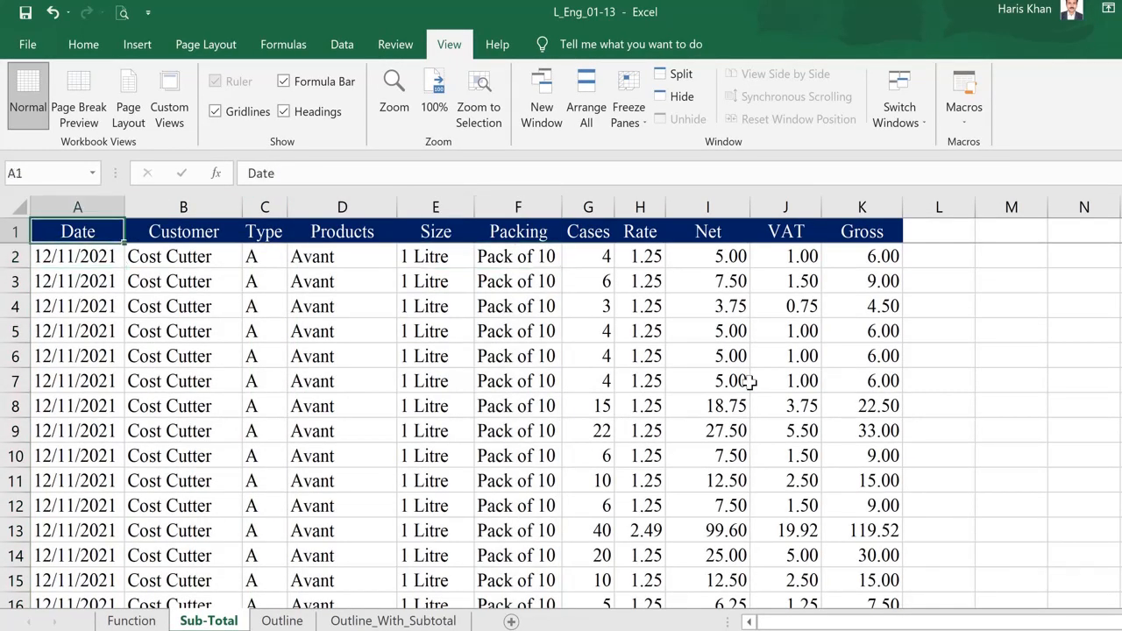
key(ctrl+shift+Right)
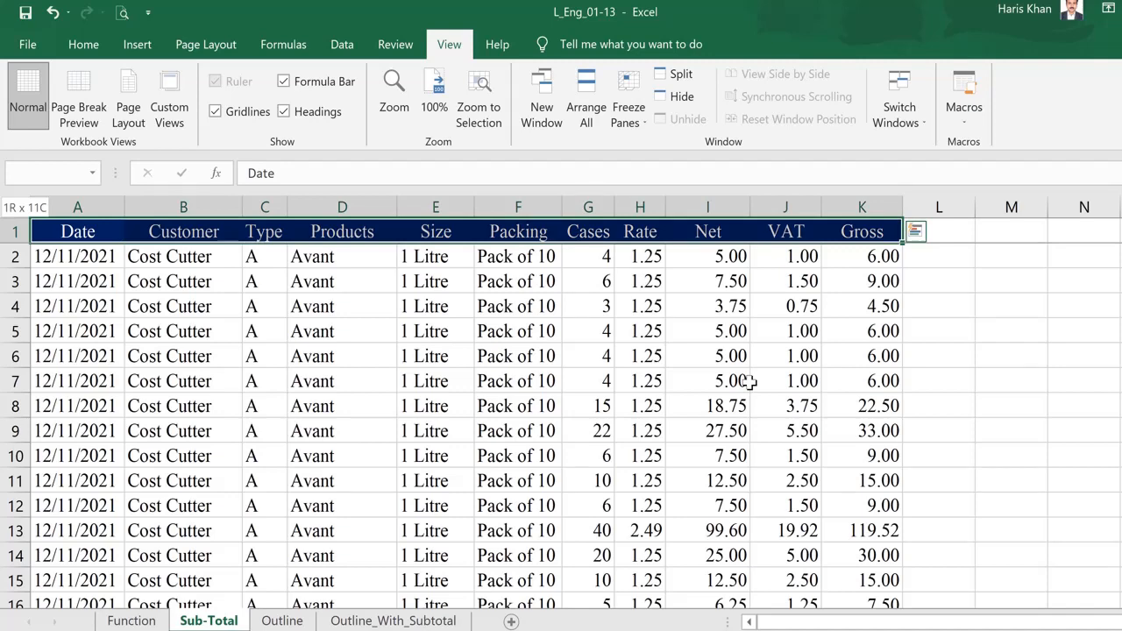
key(ctrl+shift+Down)
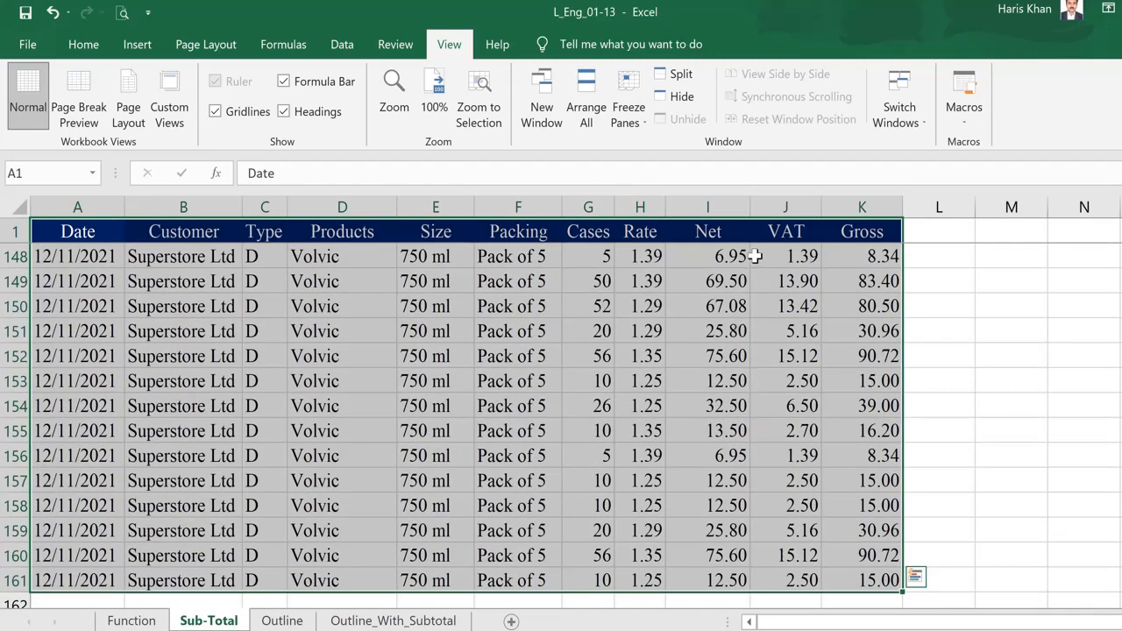
click(340, 47)
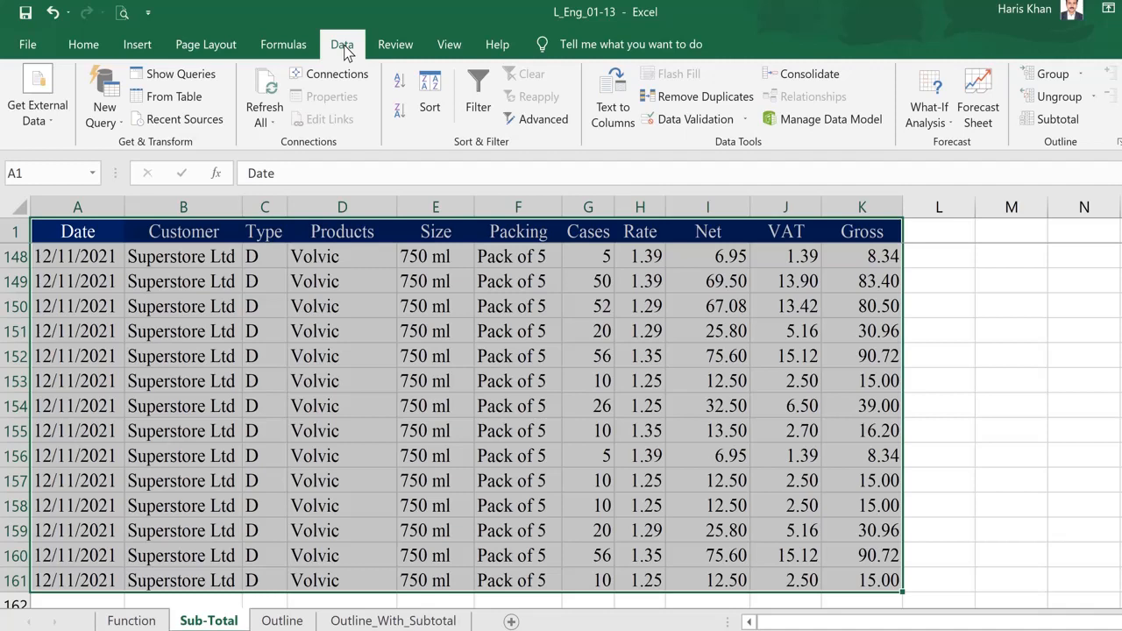
click(1053, 120)
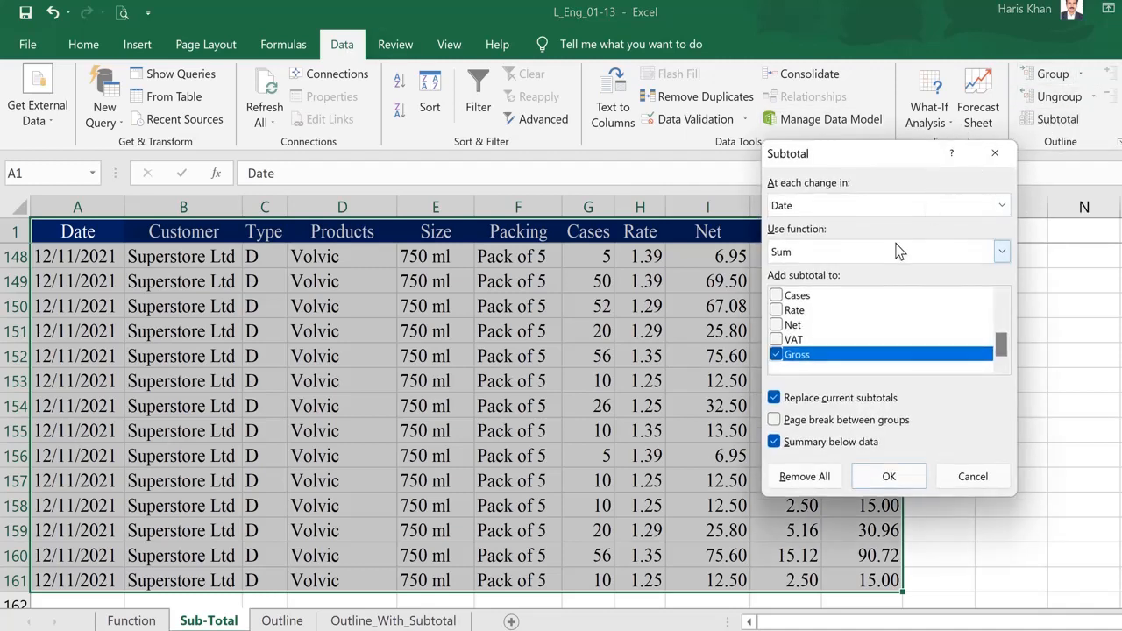
click(1001, 207)
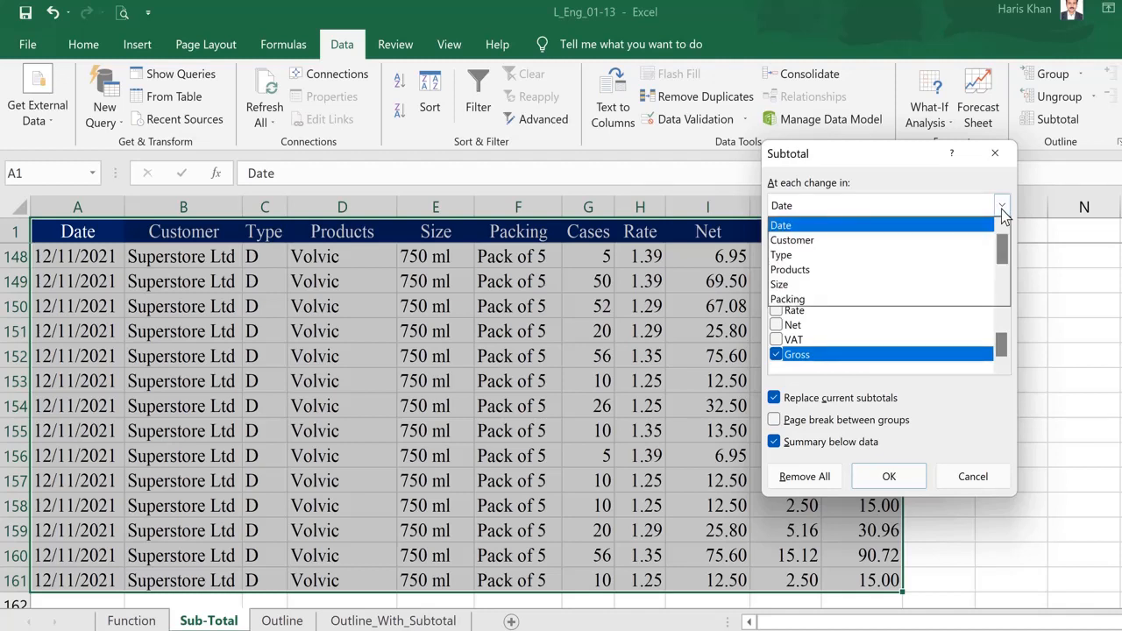
click(805, 241)
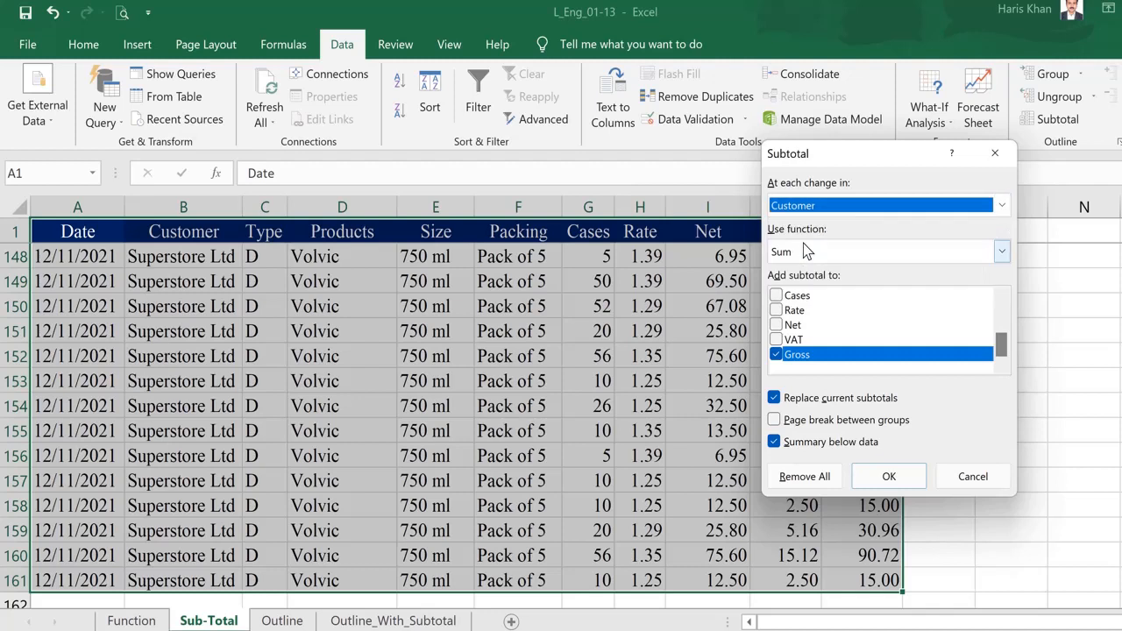
click(775, 340)
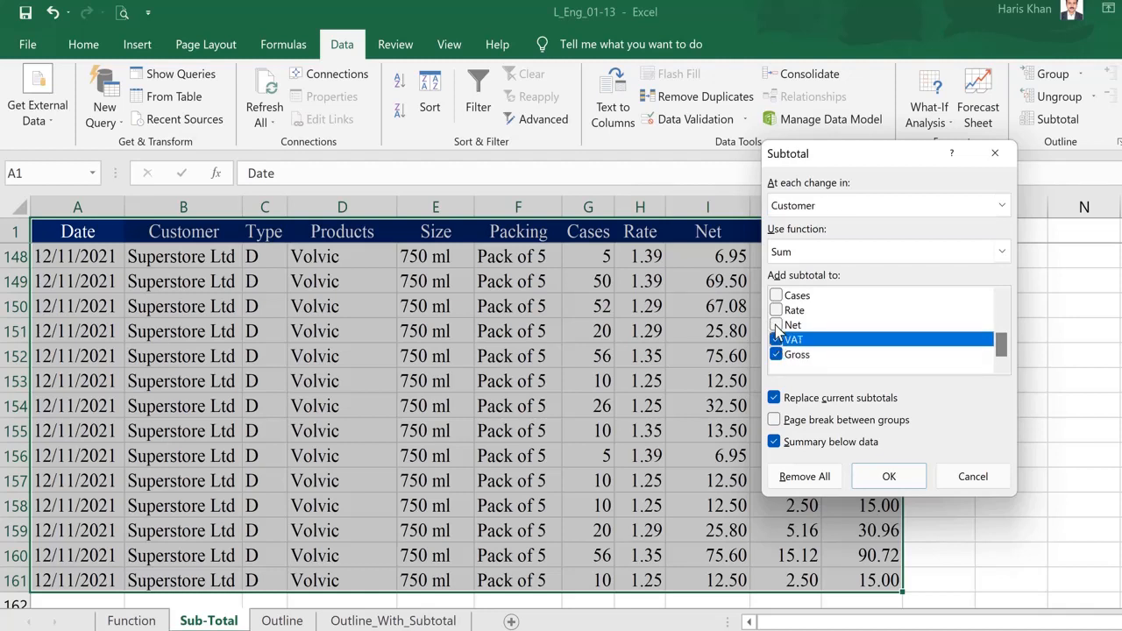
click(776, 325)
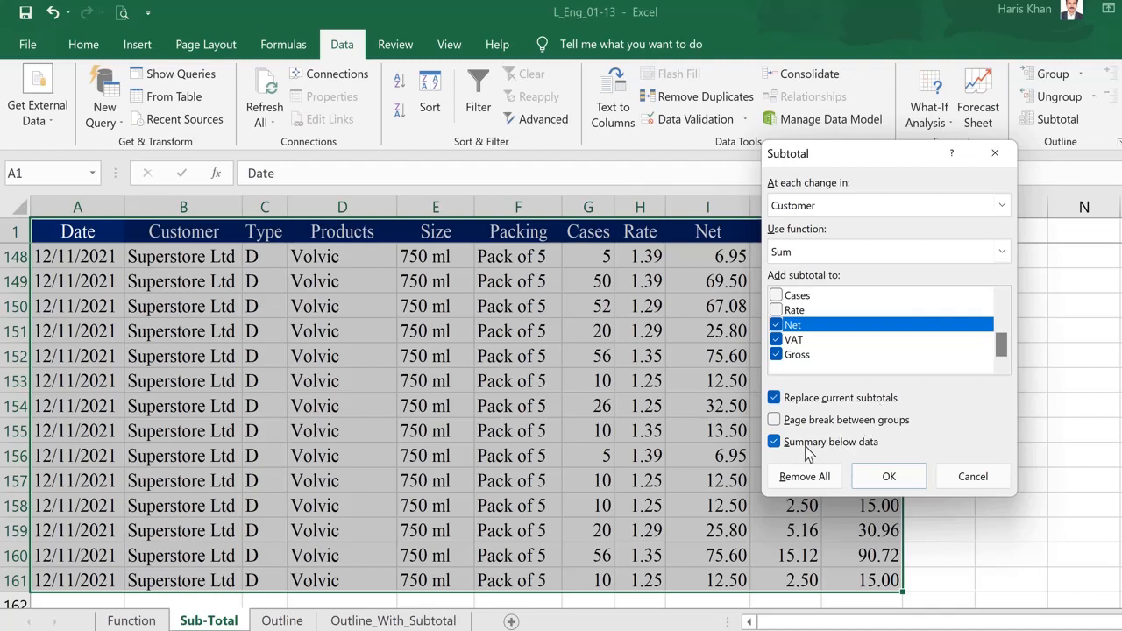
click(774, 397)
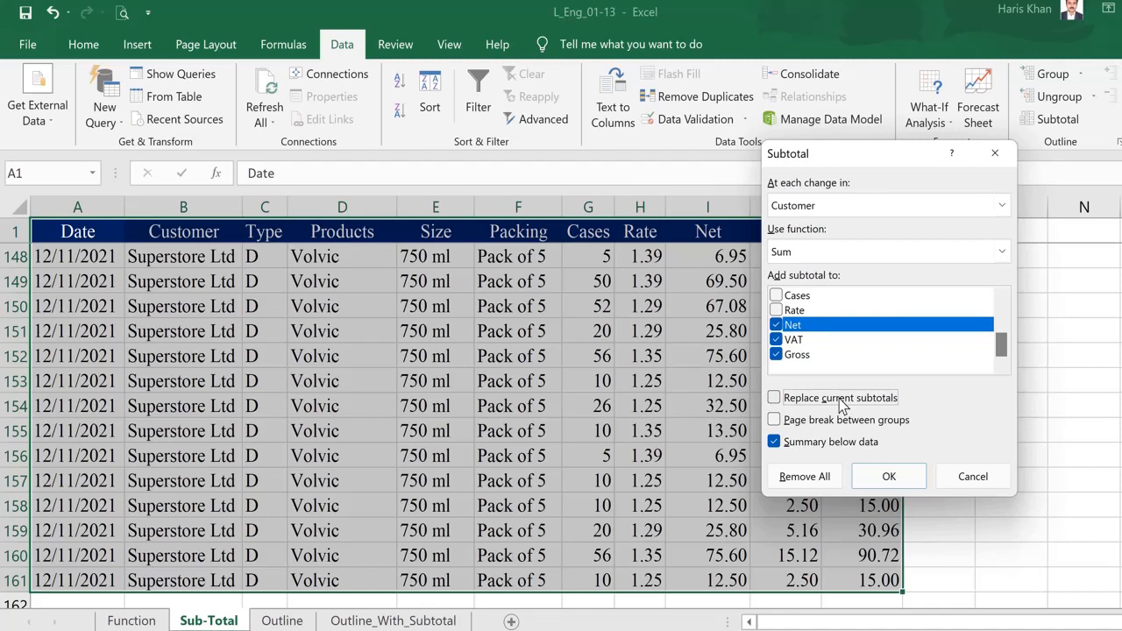
click(889, 476)
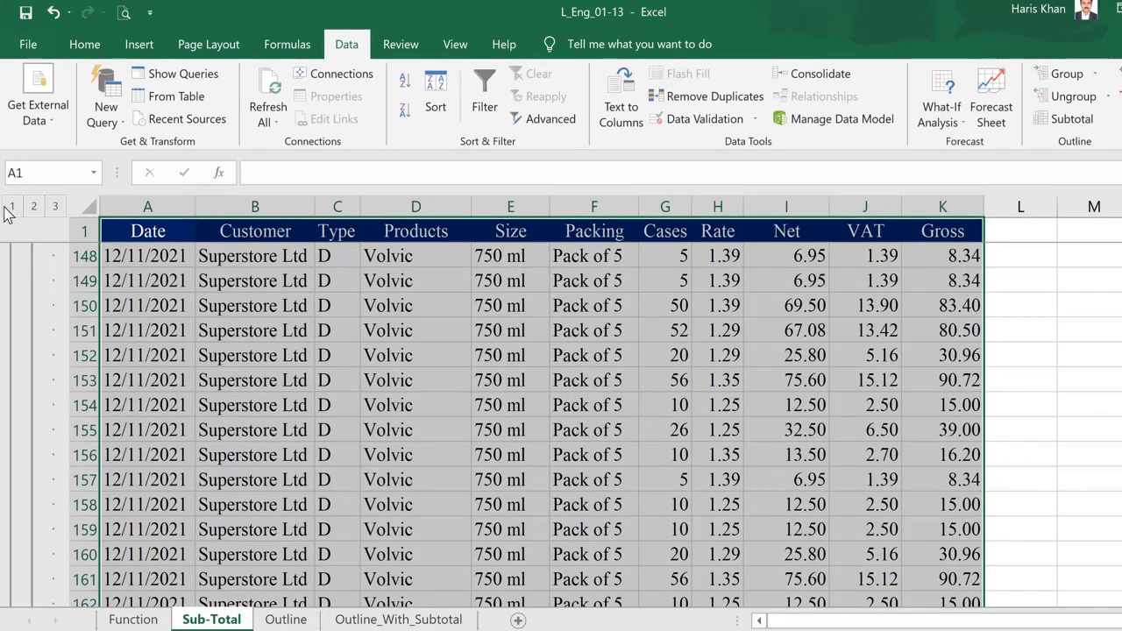
- Go to the end of the data and examine the Superstore Ltd Total and Grand Total rows
click(132, 302)
key(ctrl+Down)
key(Down)
key(Down)
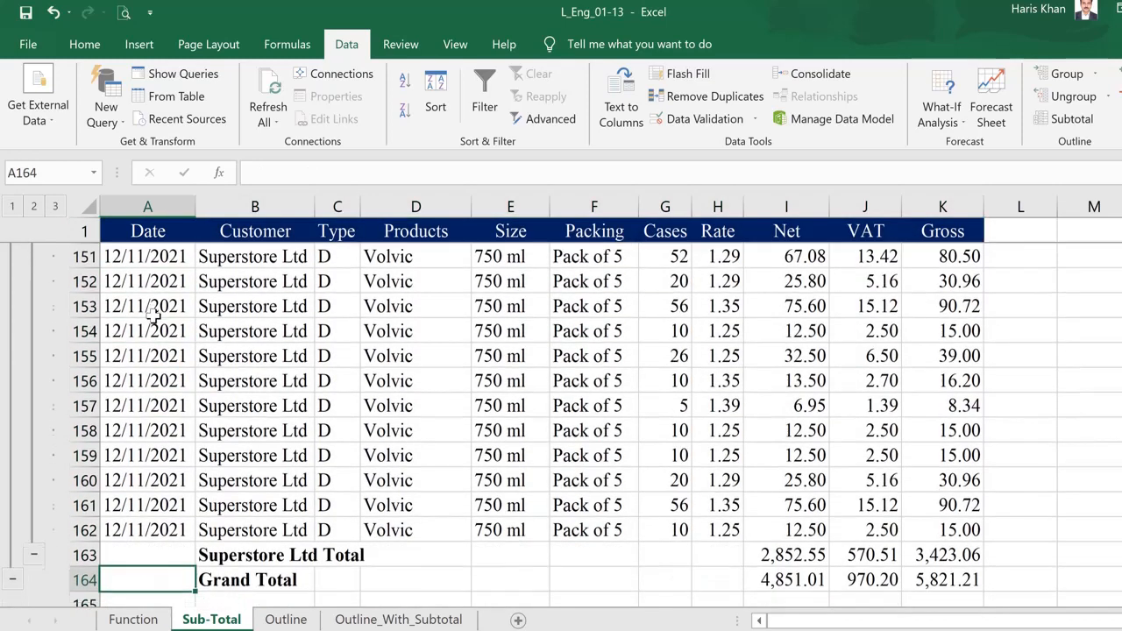
key(Up)
key(Right)
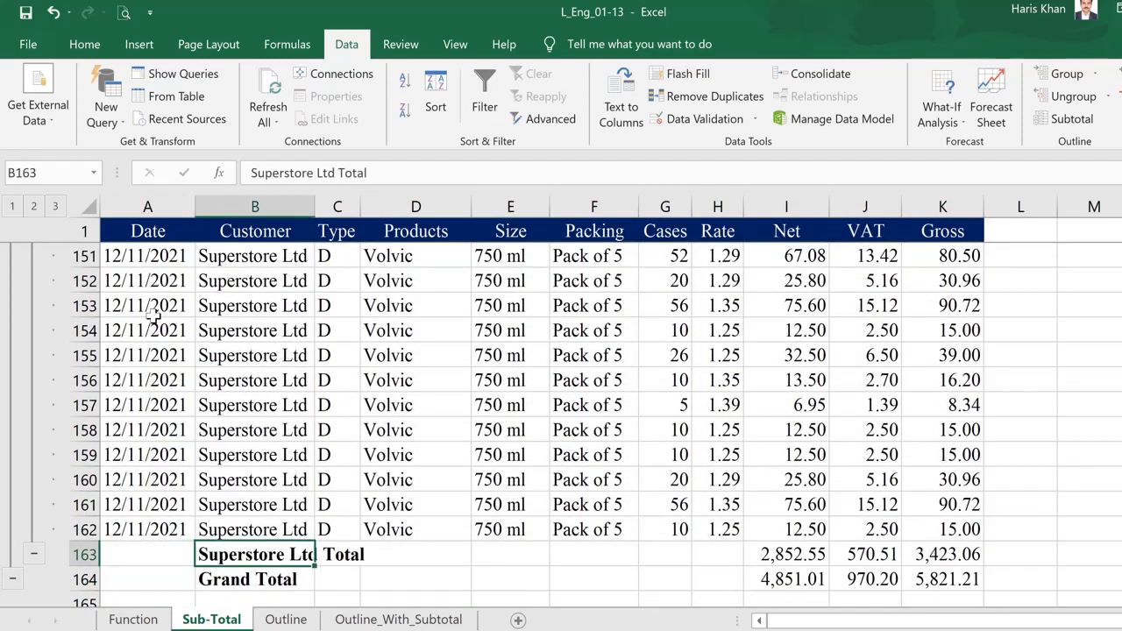
- Go up through the Superstore Ltd rows and examine the Cost Cutter Total row where the customer changes
key(Left)
key(Up)
key(Up)
key(ctrl+Up)
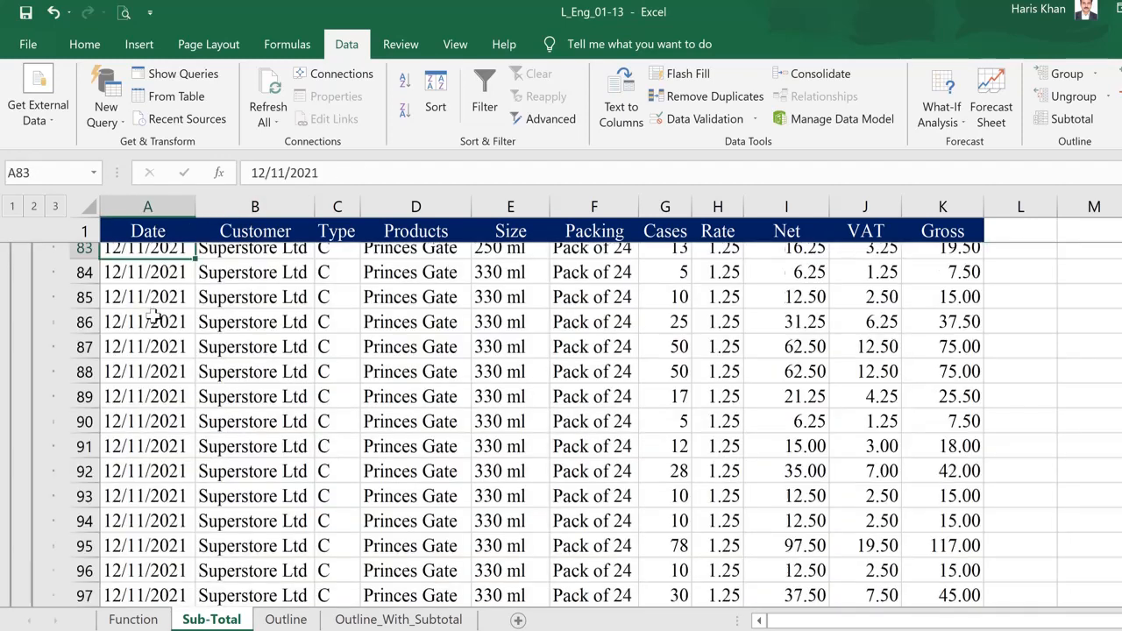
key(Up)
key(Up)
key(Right)
key(Down)
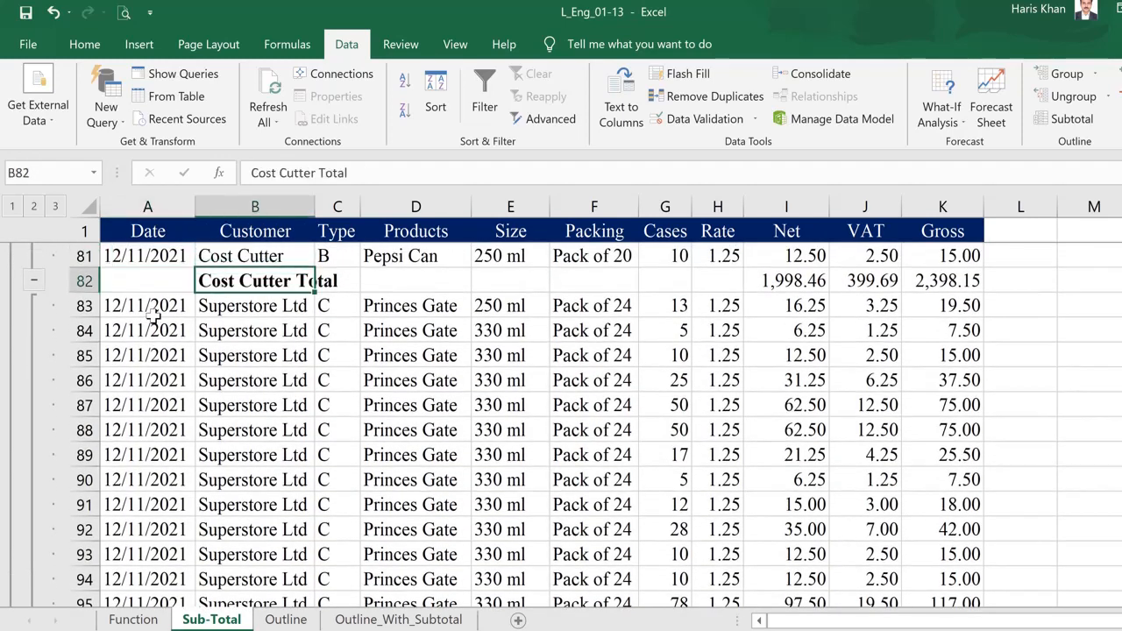
key(Down)
key(Left)
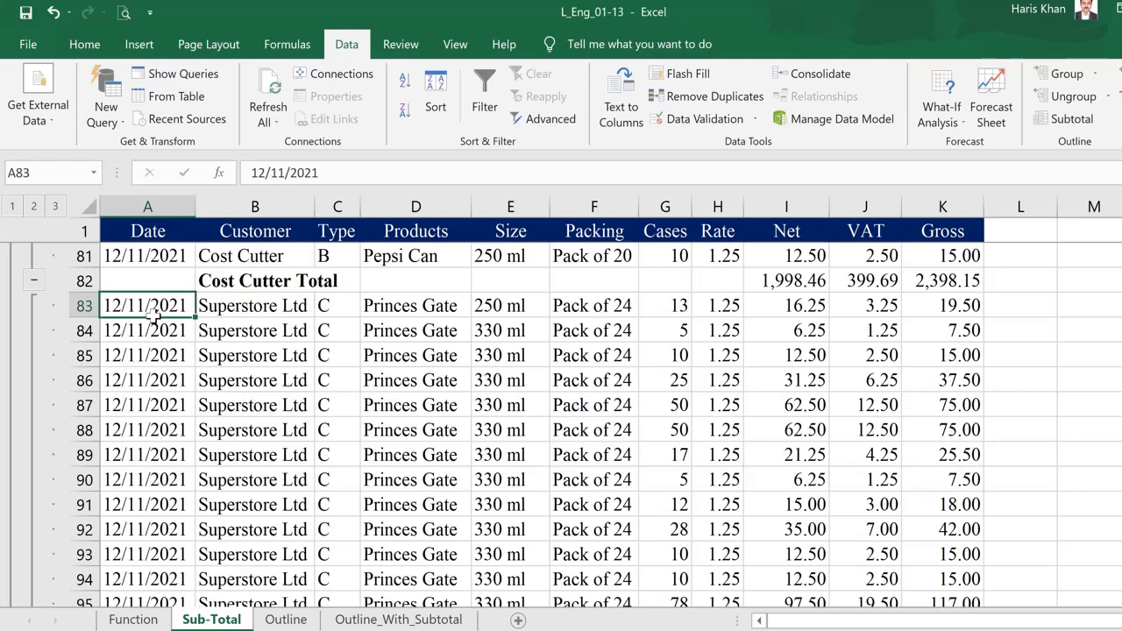
- Return to the end of the data and examine the Grand Total row and its SUBTOTAL formula under Net
key(ctrl+Down)
key(Down)
key(Down)
key(Down)
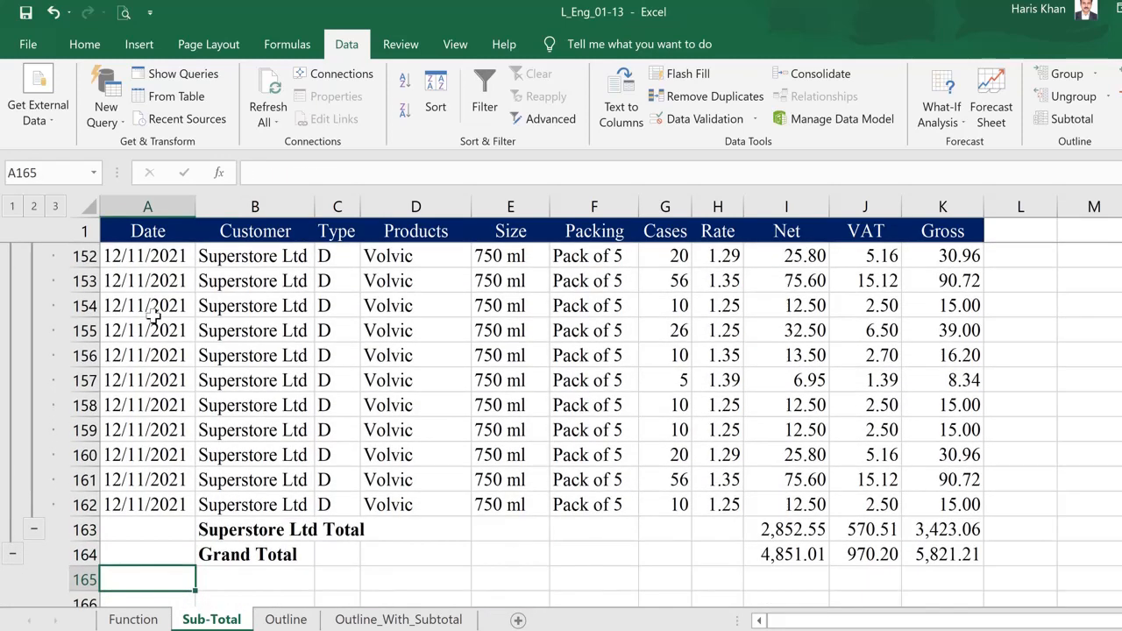
key(Up)
key(Right)
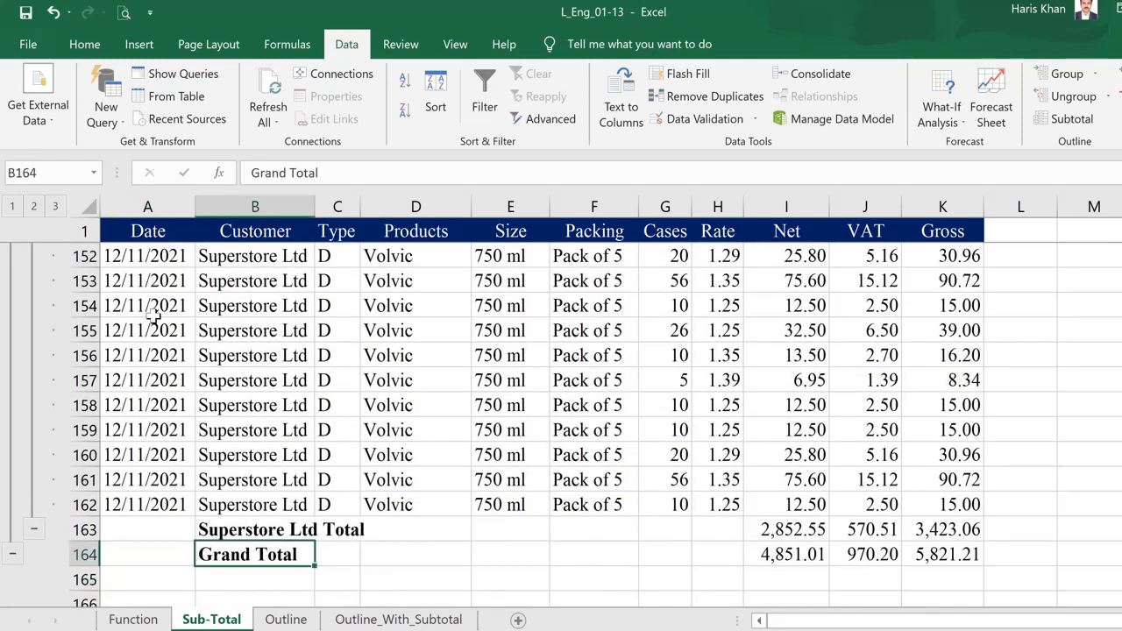
key(ctrl+Right)
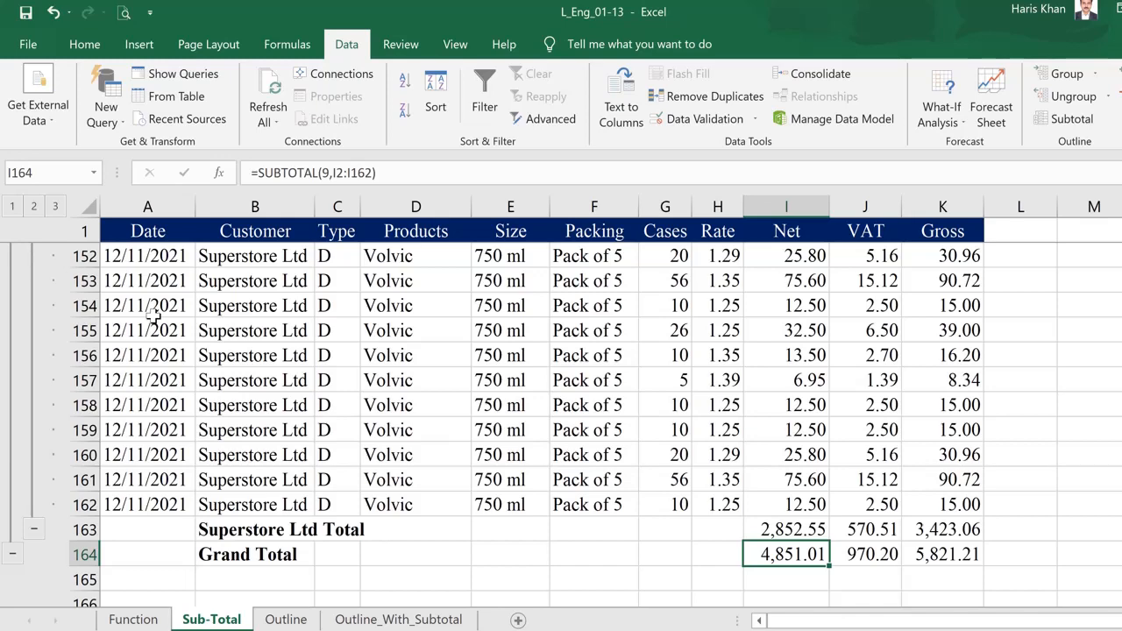
- Subtotal the whole table from its headings at each change in Type, summing Net, VAT and Gross without replacing current subtotals
key(ctrl+Home)
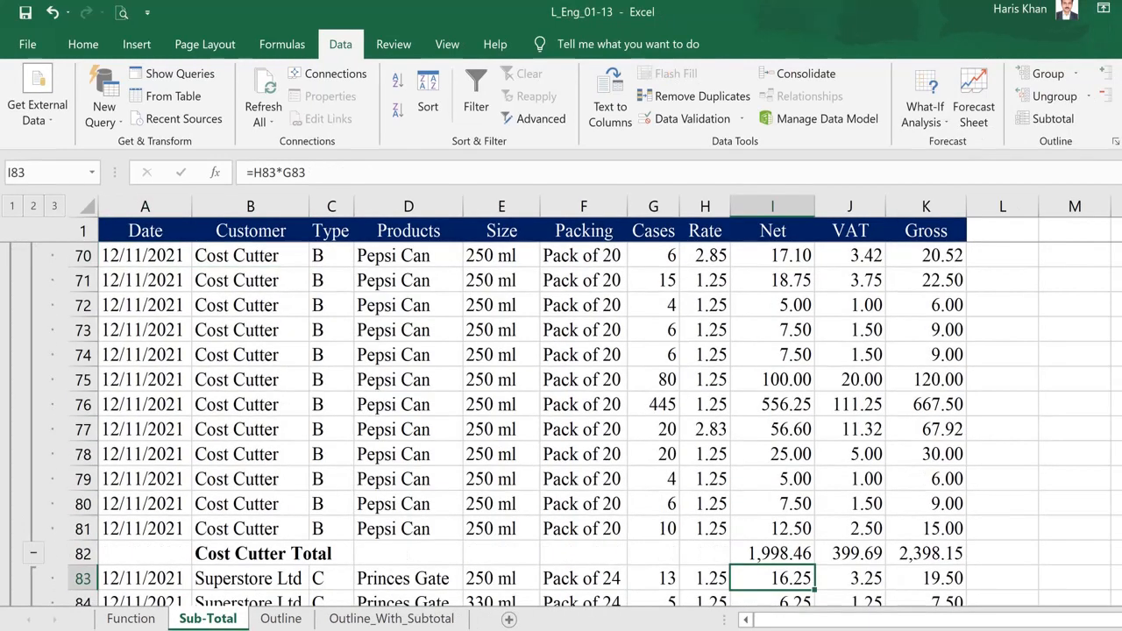
key(ctrl+Home)
key(Up)
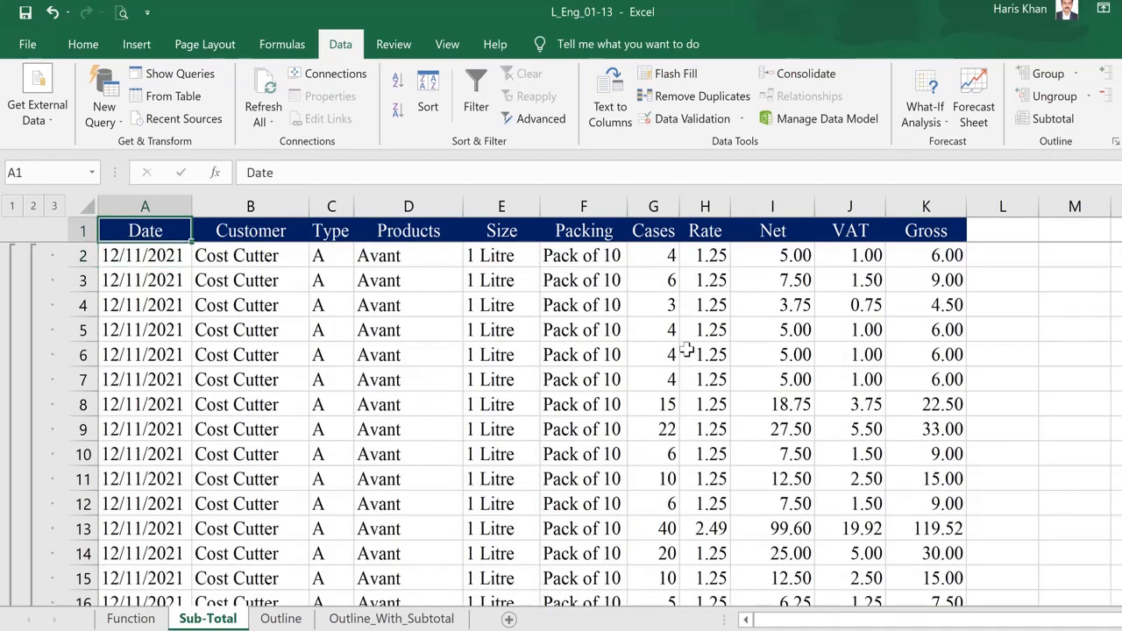
key(ctrl+shift+Right)
key(ctrl+shift+Down)
key(ctrl+shift+Down)
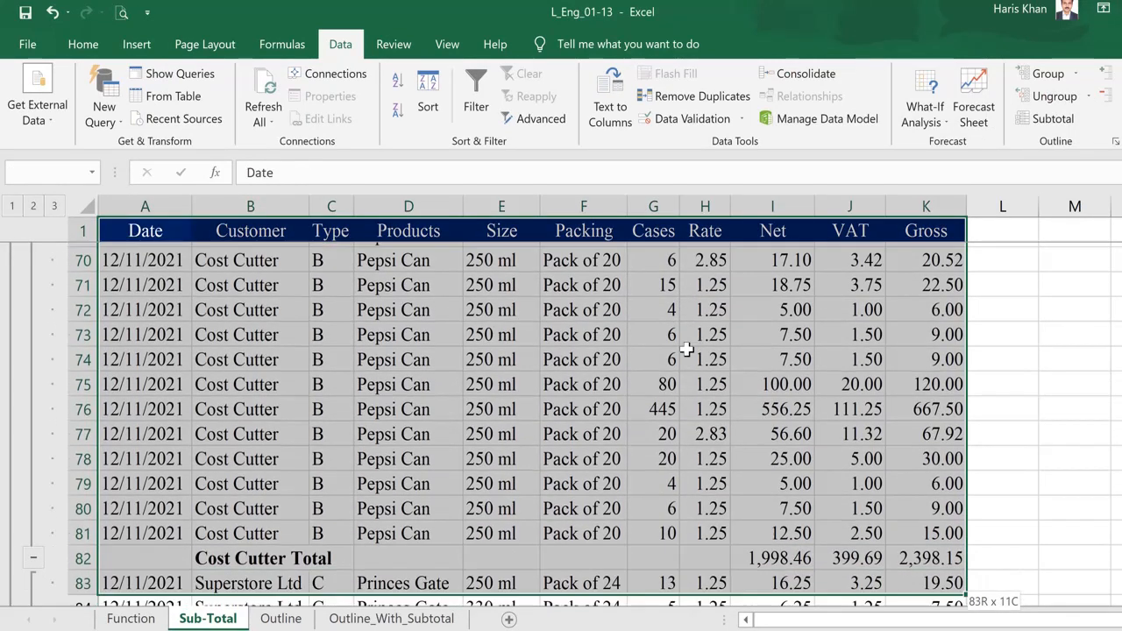
key(ctrl+shift+Down)
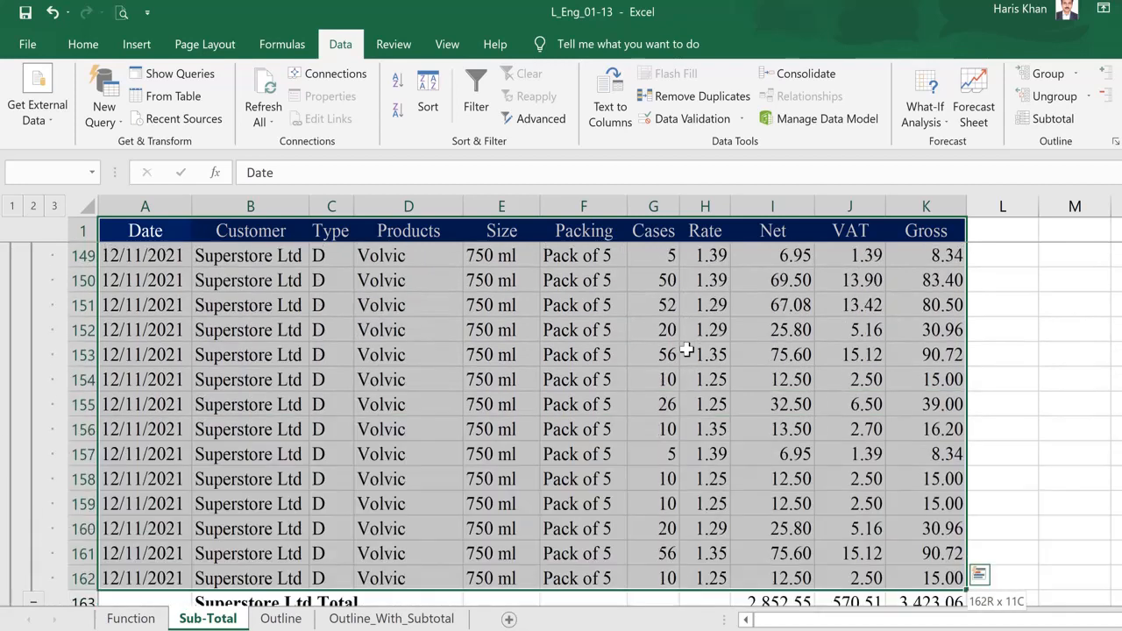
click(1051, 119)
click(997, 204)
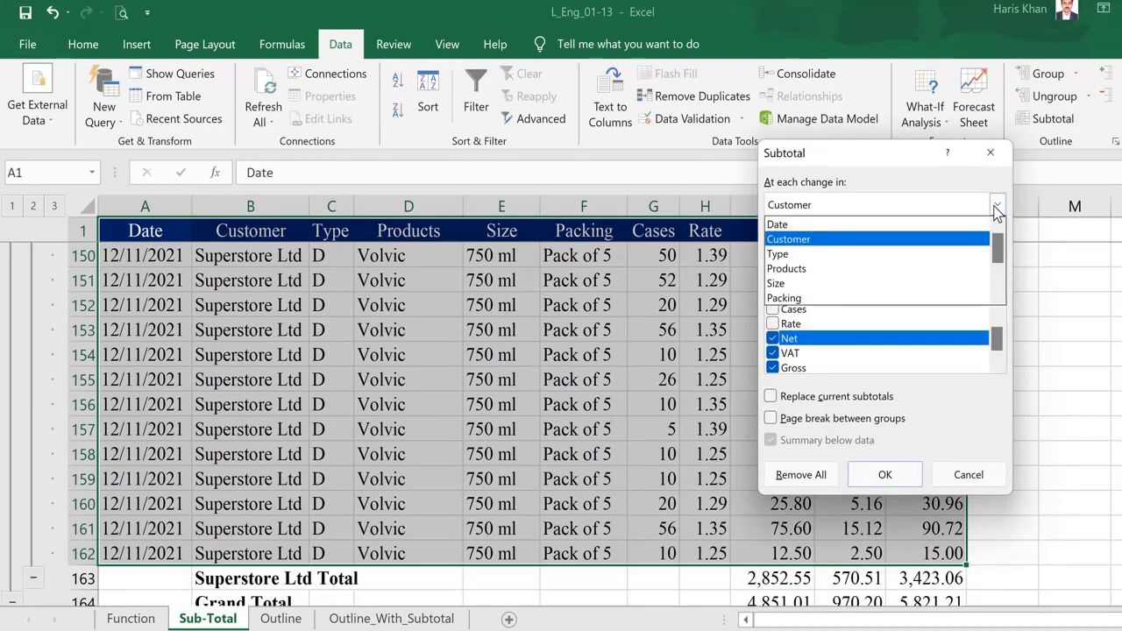
click(939, 254)
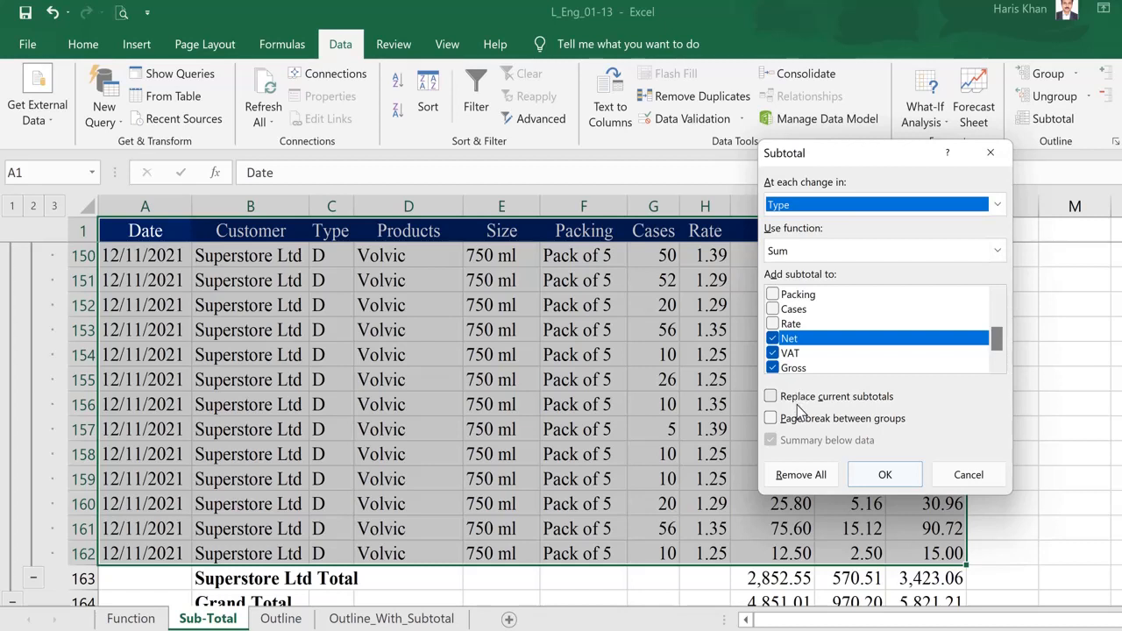
click(882, 474)
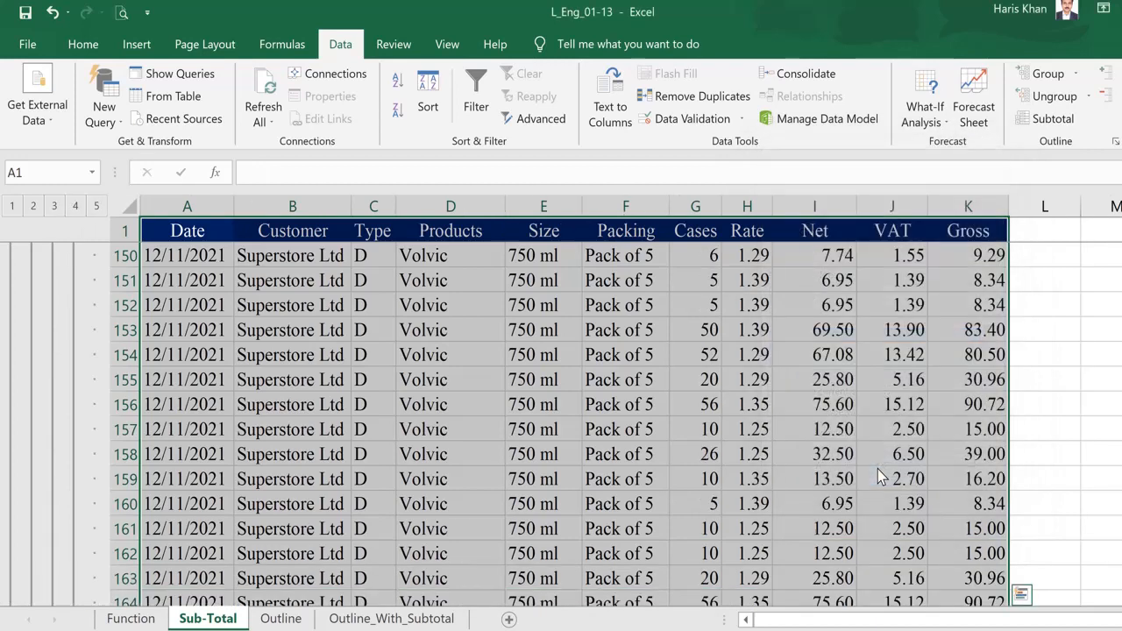
- Add another level of Sum subtotals for Net, VAT and Gross at each change in Products, keeping the current subtotals
click(1050, 118)
click(997, 205)
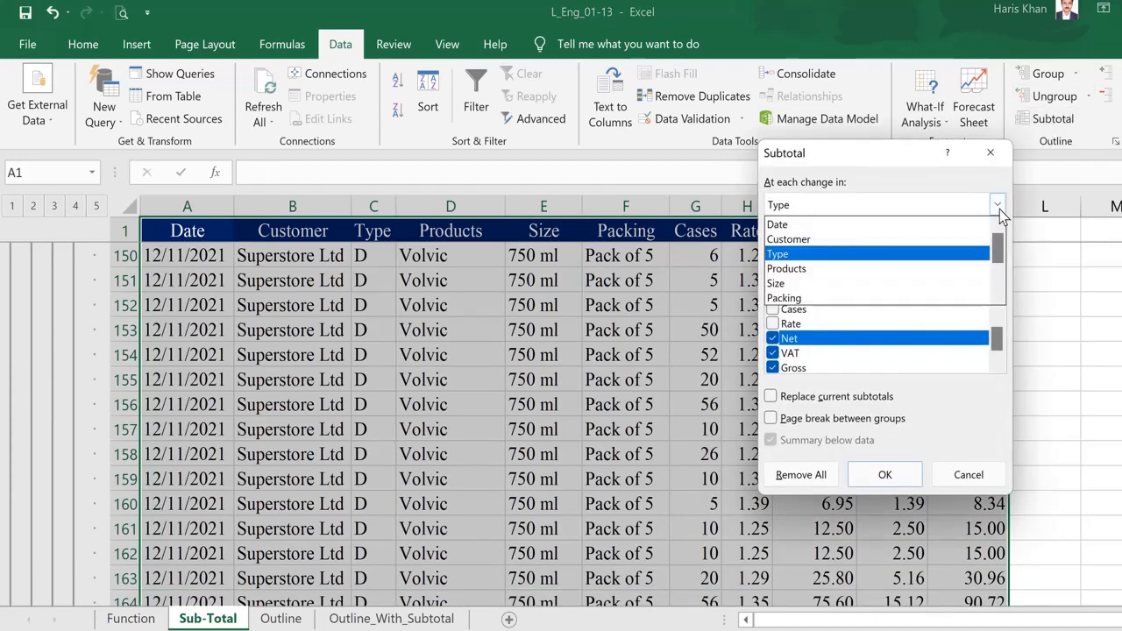
click(916, 268)
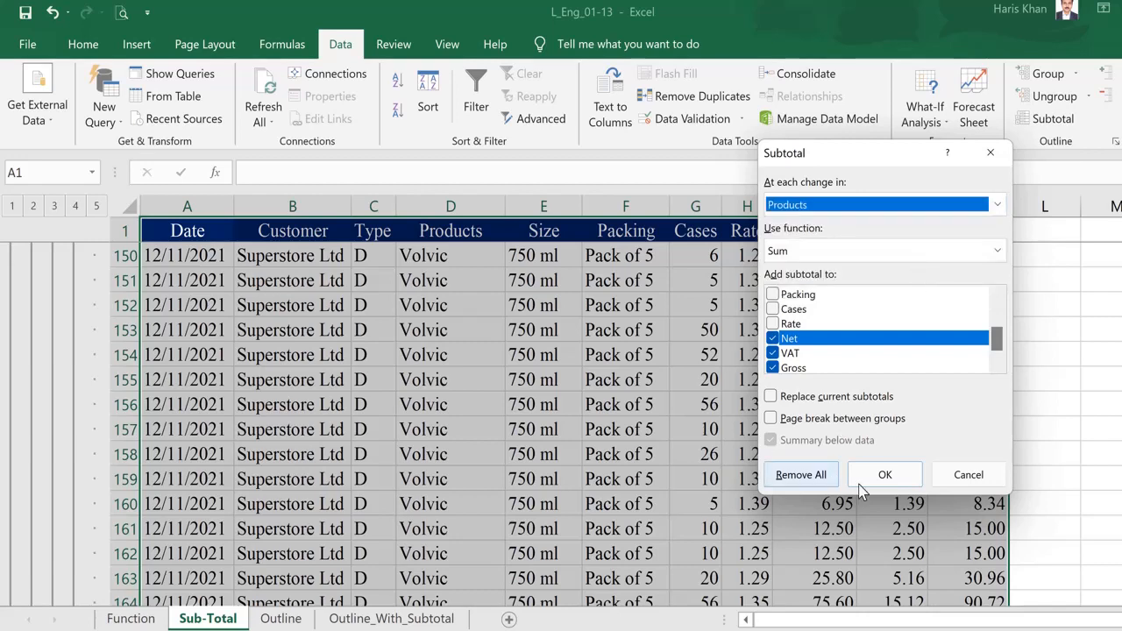
click(885, 474)
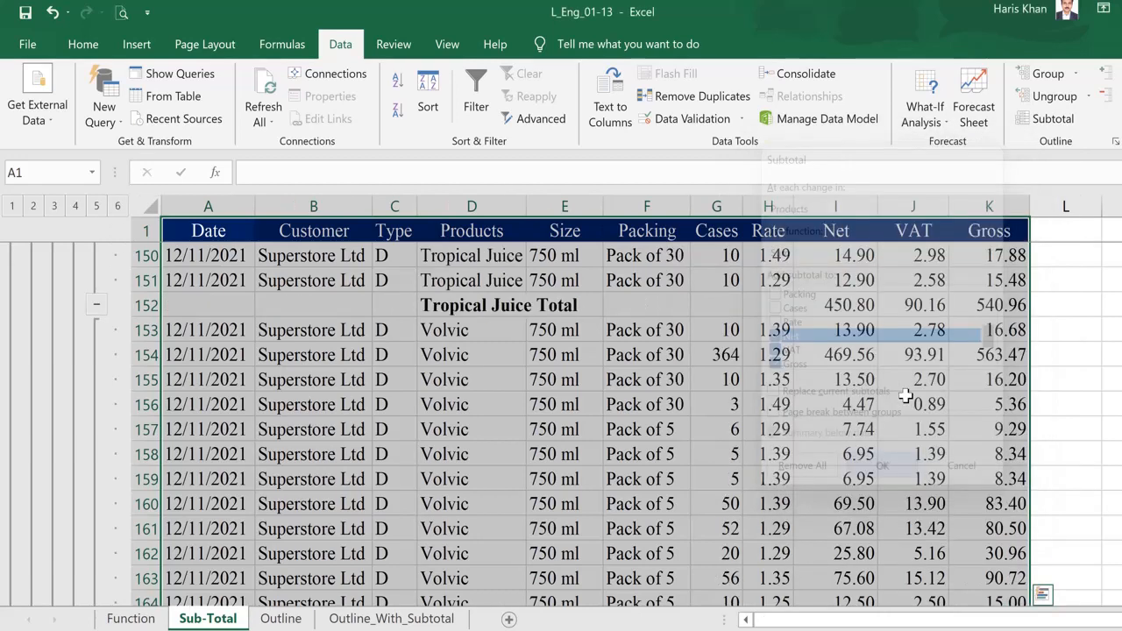
- Add Sum subtotals for Net, VAT and Gross at each change in Size, keeping the current subtotals
click(1053, 118)
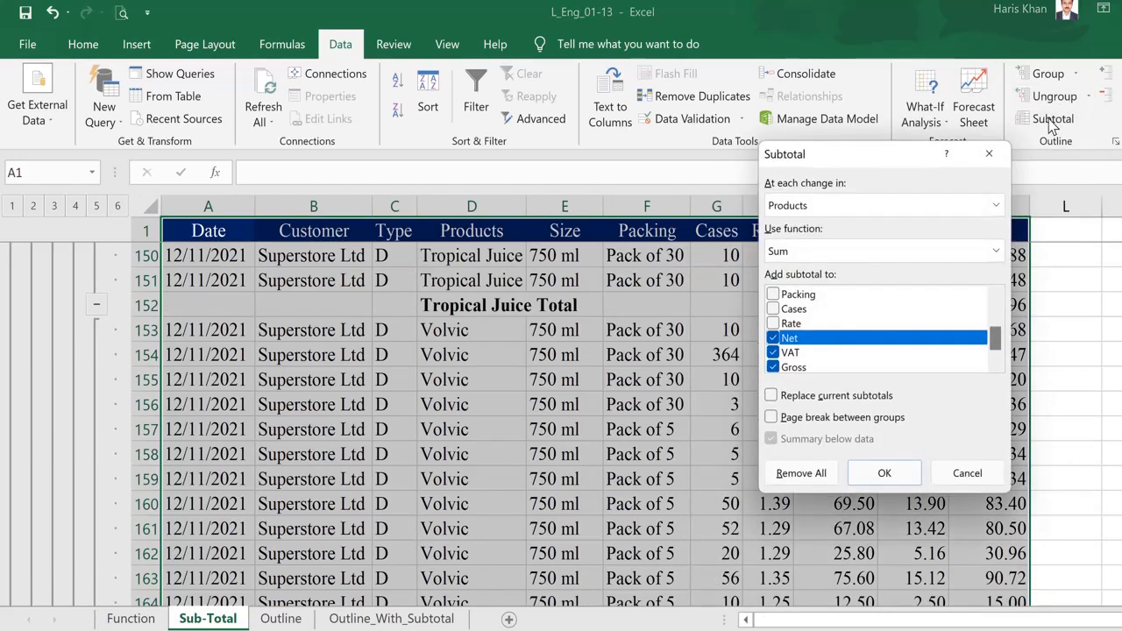
click(996, 204)
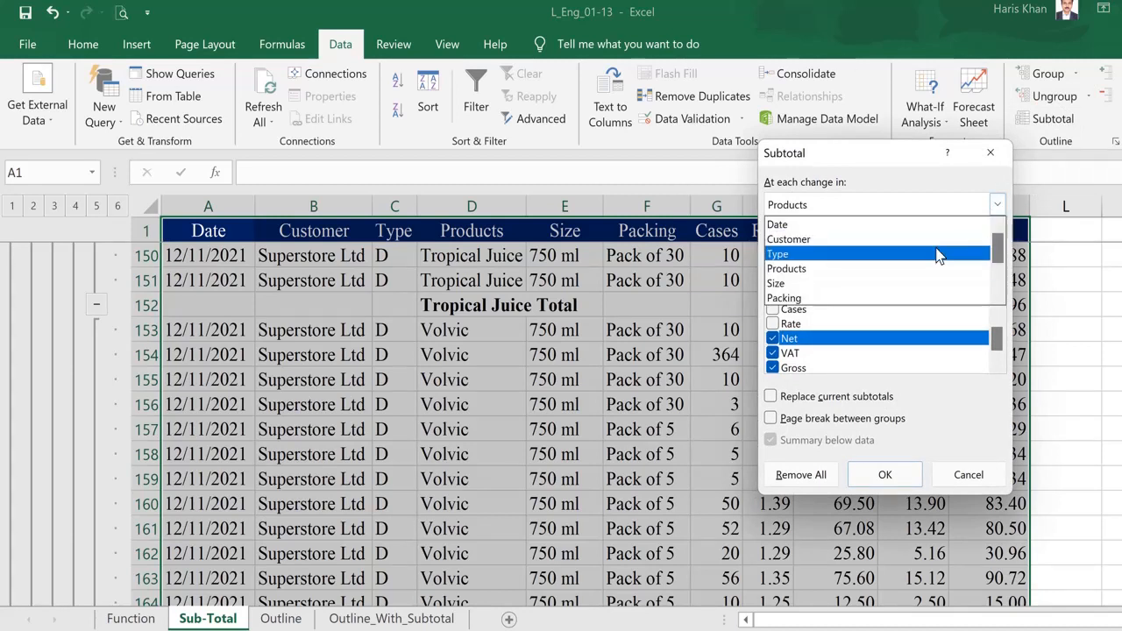
click(903, 292)
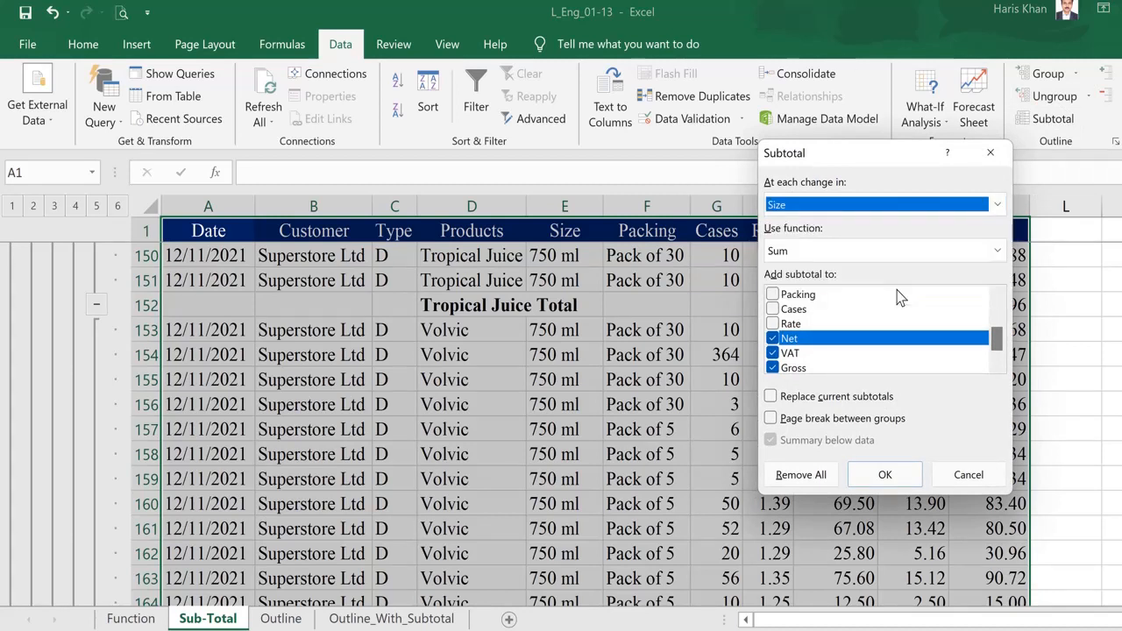
click(879, 473)
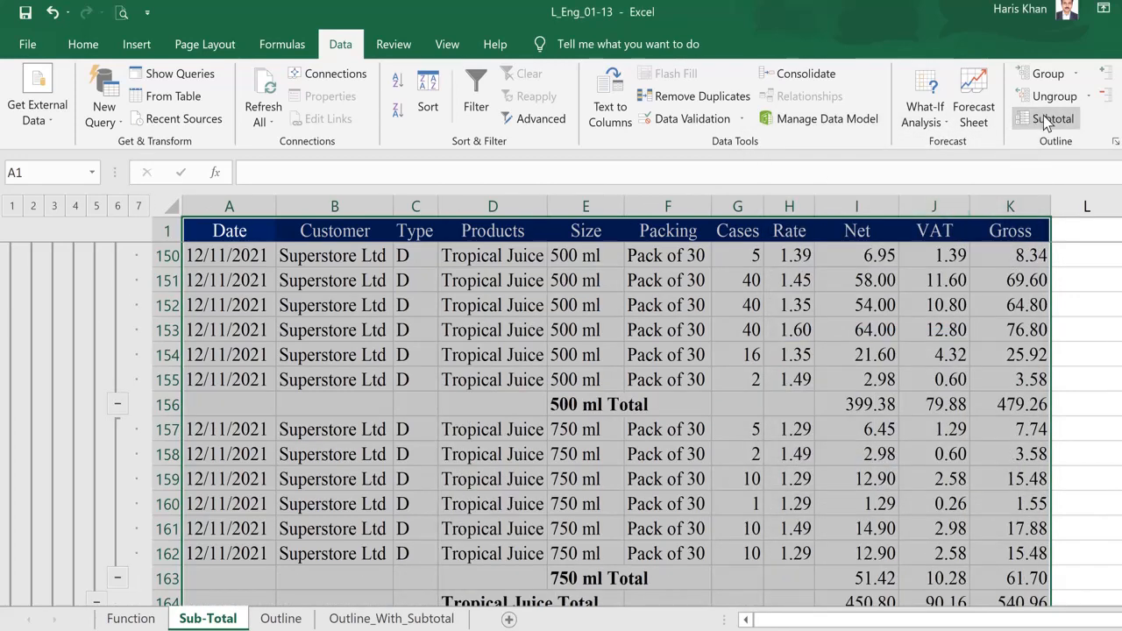
- Add Sum subtotals for Net, VAT and Gross at each change in Packing, keeping the current subtotals
click(1047, 121)
click(997, 205)
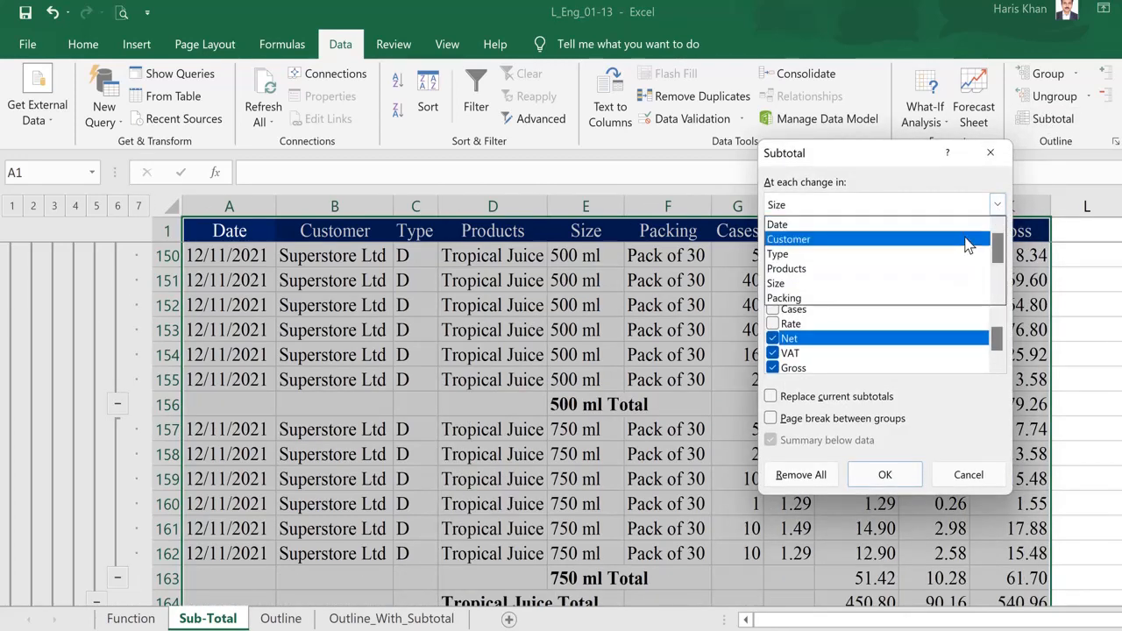
click(896, 303)
click(880, 474)
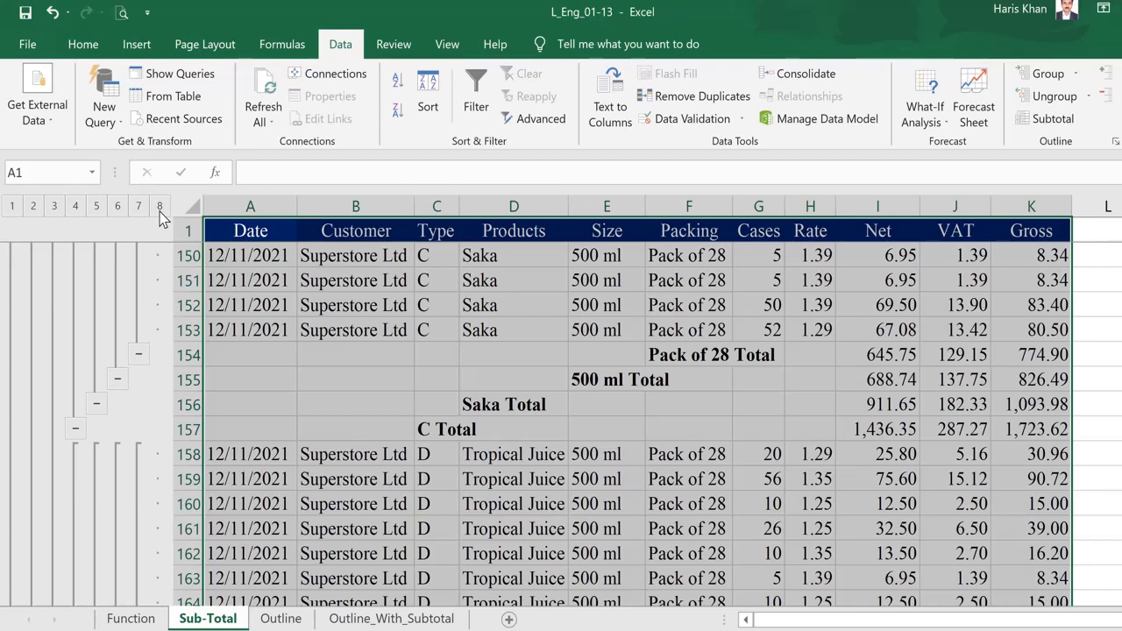
- Collapse the outline to the Grand Total, expand it to level 2 and examine the 12/11/2021 Total row
click(250, 301)
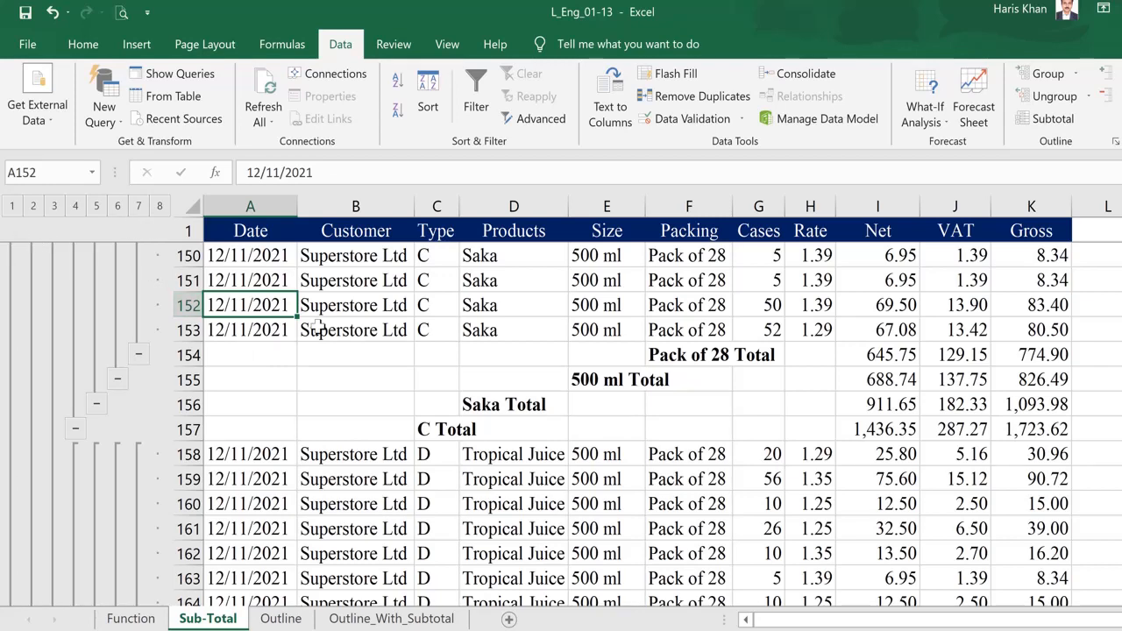
key(ctrl+Home)
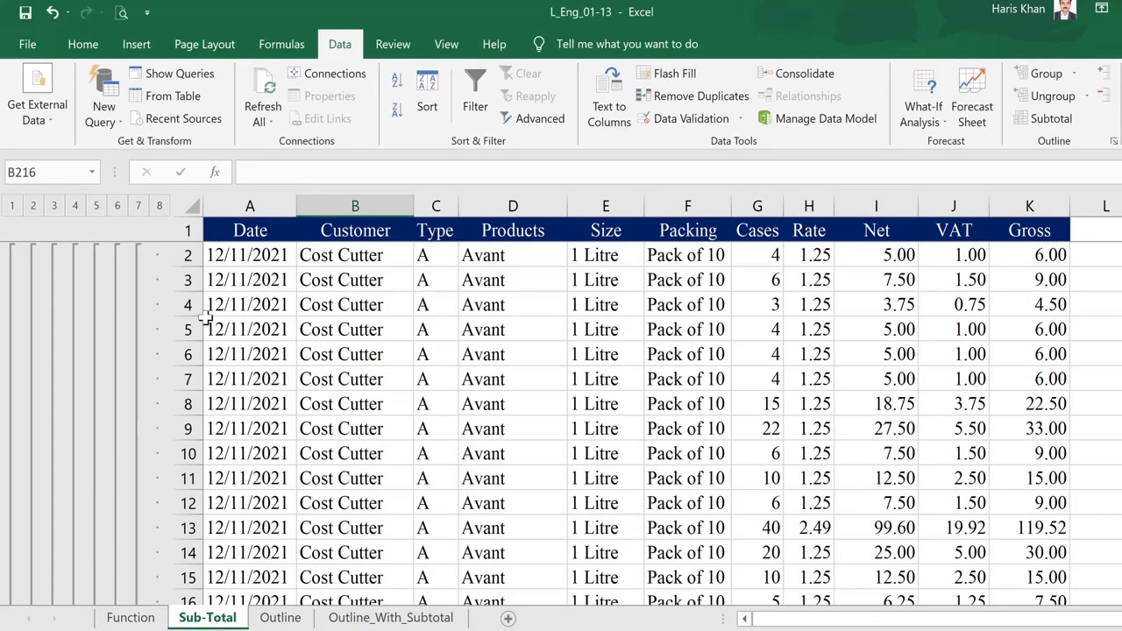
click(50, 294)
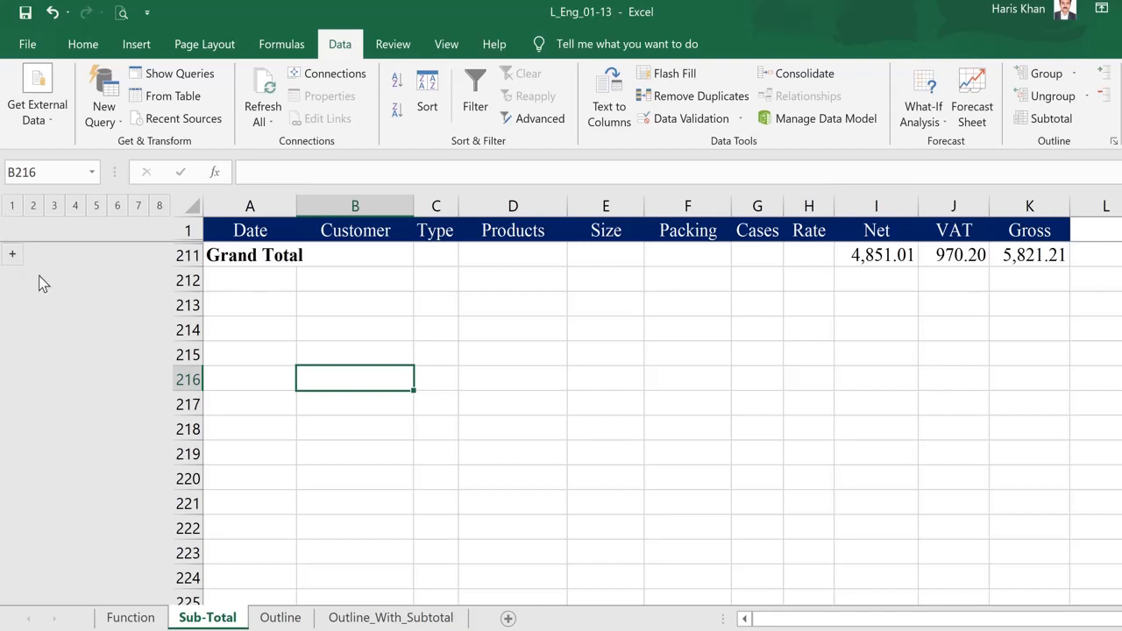
click(224, 255)
click(33, 205)
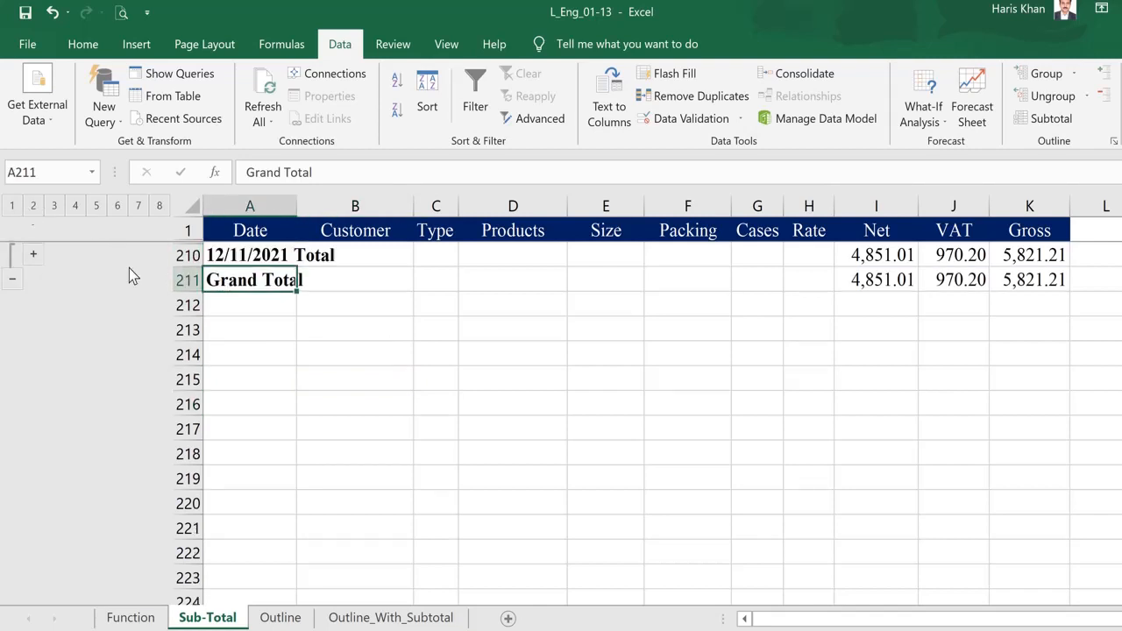
click(234, 257)
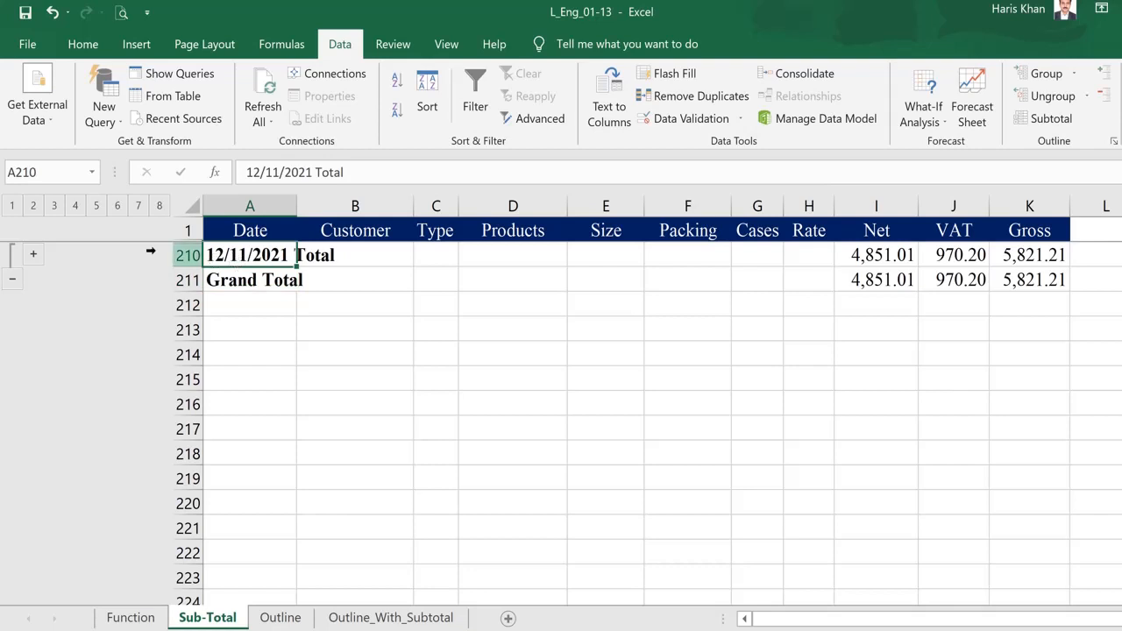
- Expand the outline to level 3 and examine the Cost Cutter and Superstore Ltd customer totals
click(53, 205)
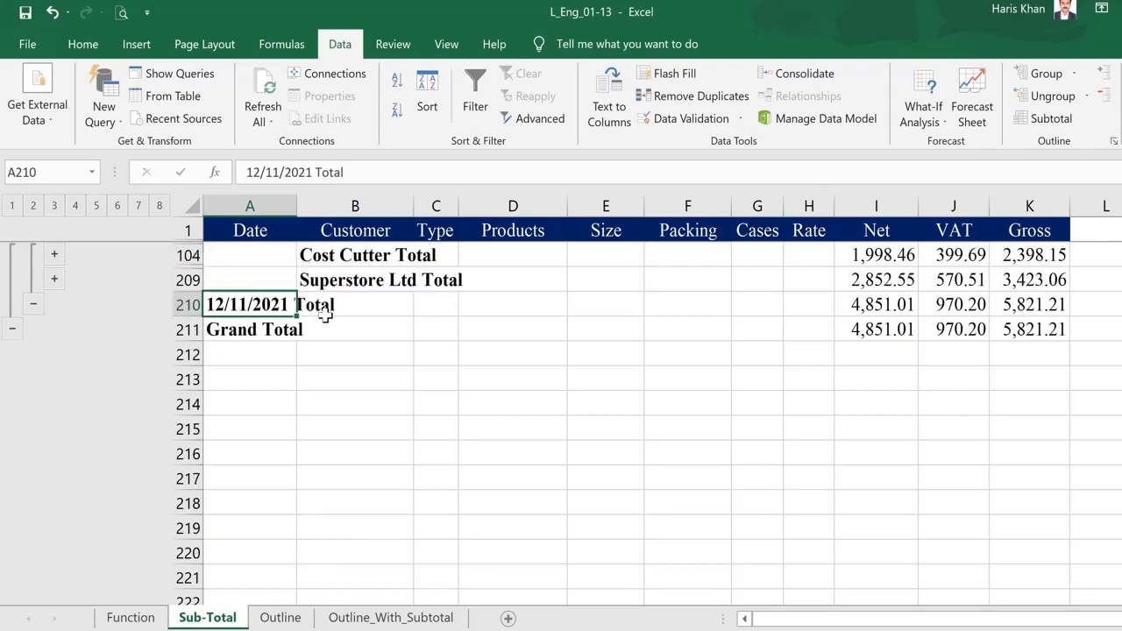
click(310, 277)
click(304, 257)
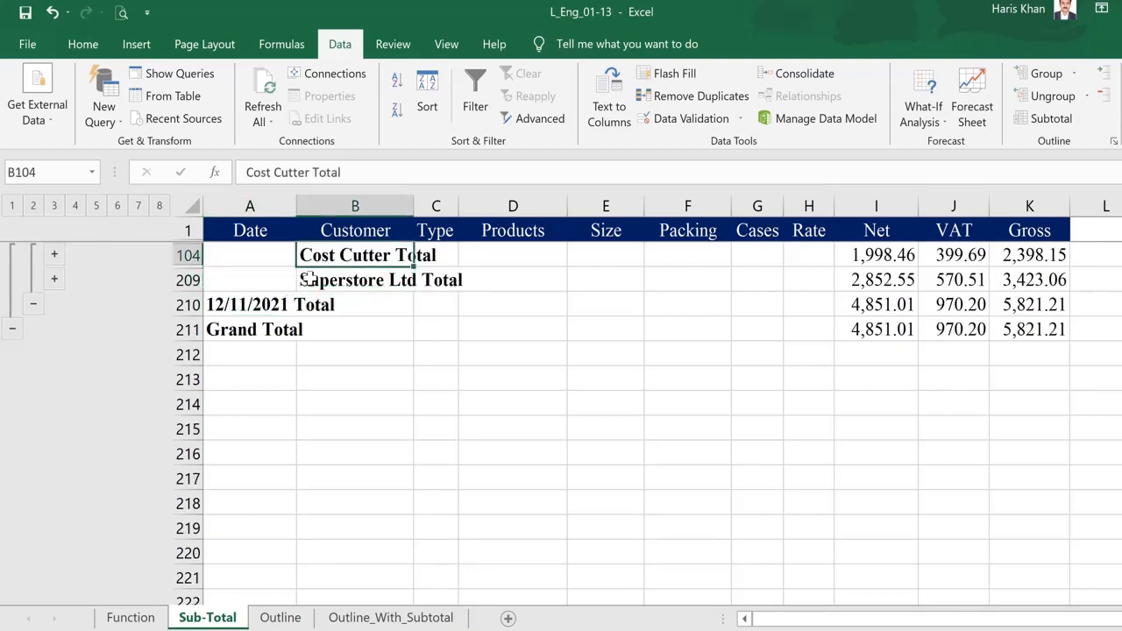
click(309, 278)
- Expand the outline to level 4 and examine the A, B, C and D totals in the Type column
click(75, 205)
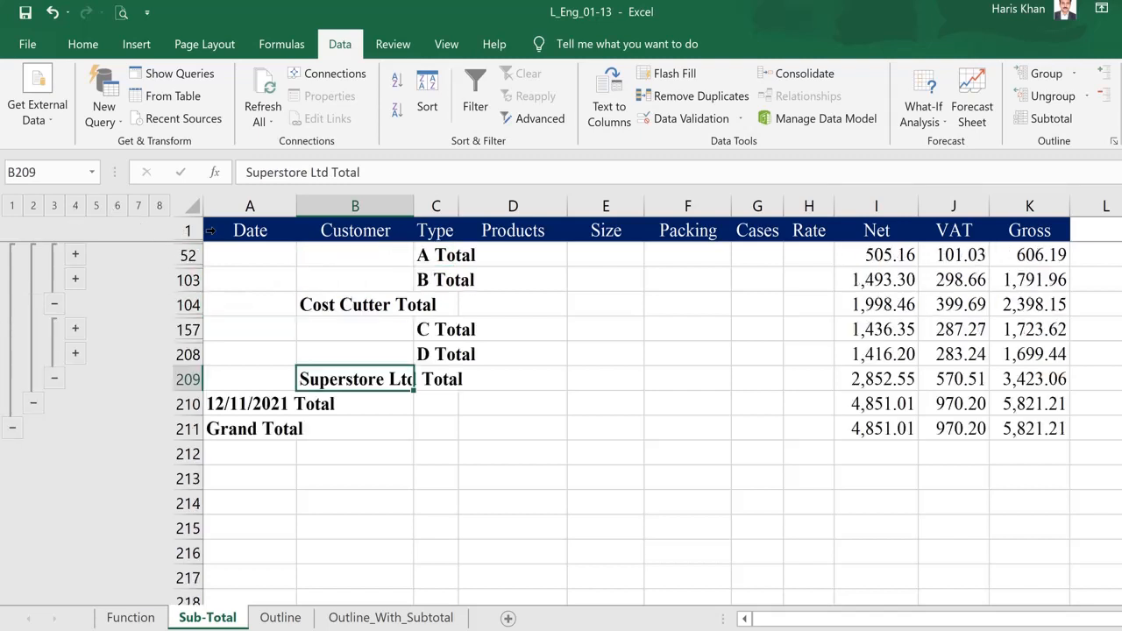
click(421, 255)
click(427, 281)
click(434, 327)
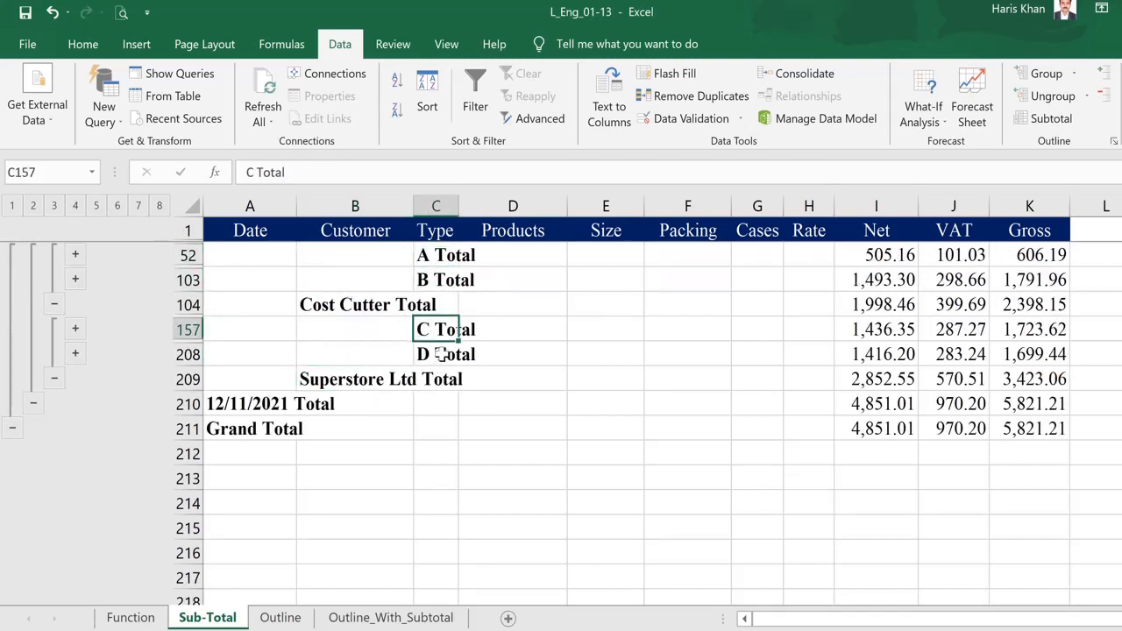
click(439, 356)
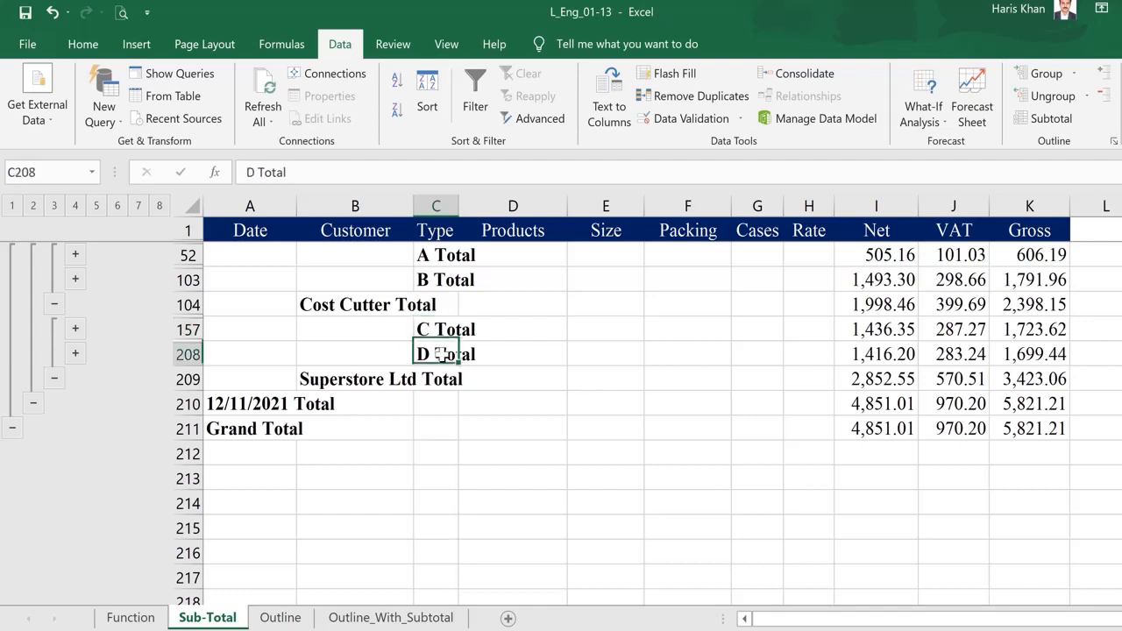
- Expand the outline to level 5 for the product totals, then to level 6 to examine the size totals
click(103, 204)
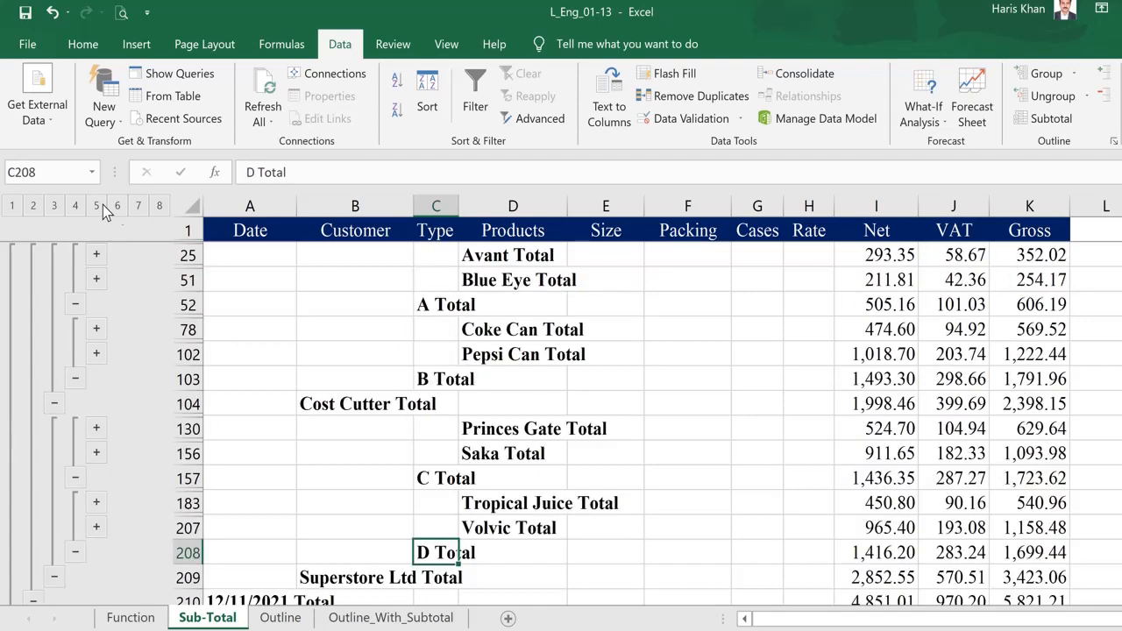
click(486, 261)
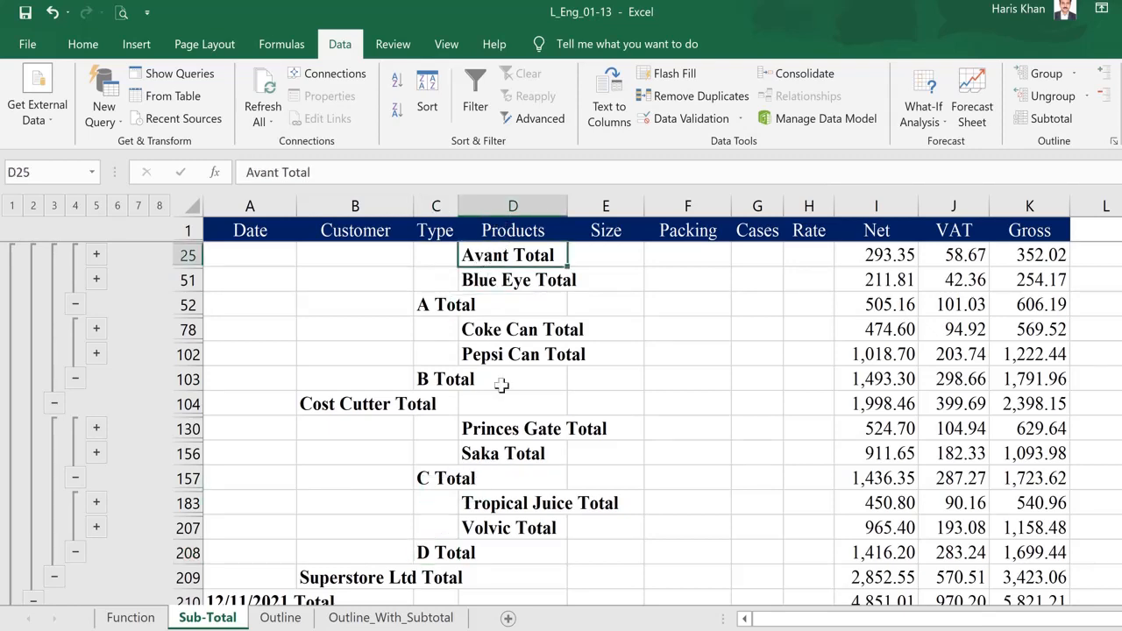
click(117, 205)
click(589, 256)
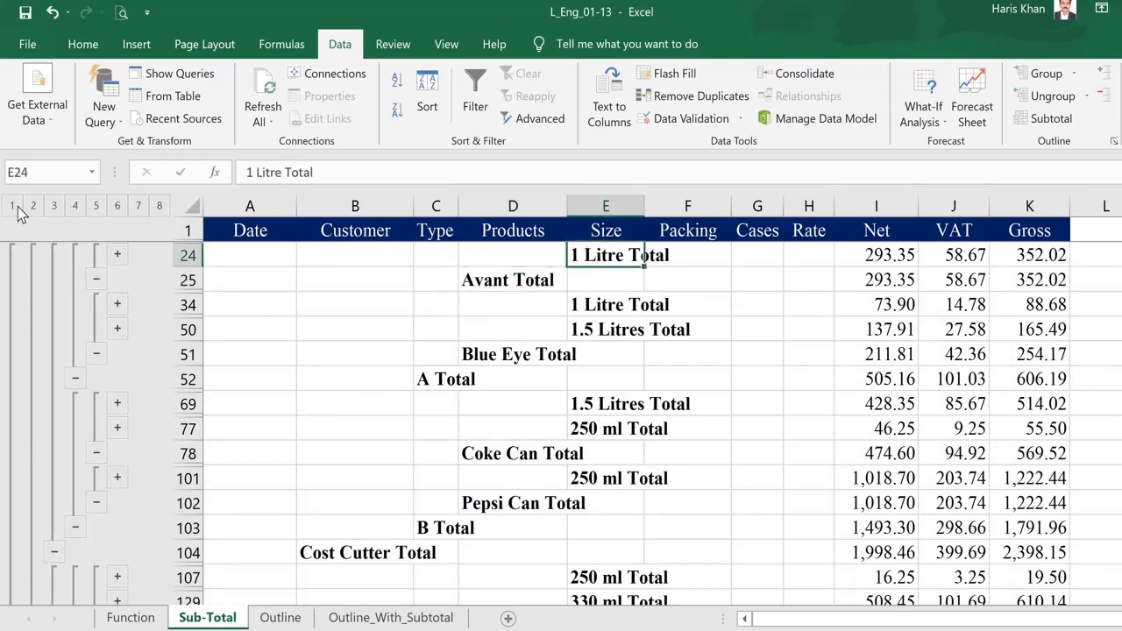
- Expand the outline to level 8 and review the summary functions available for subtotals at each change in Packing, leaving Sum selected
click(160, 206)
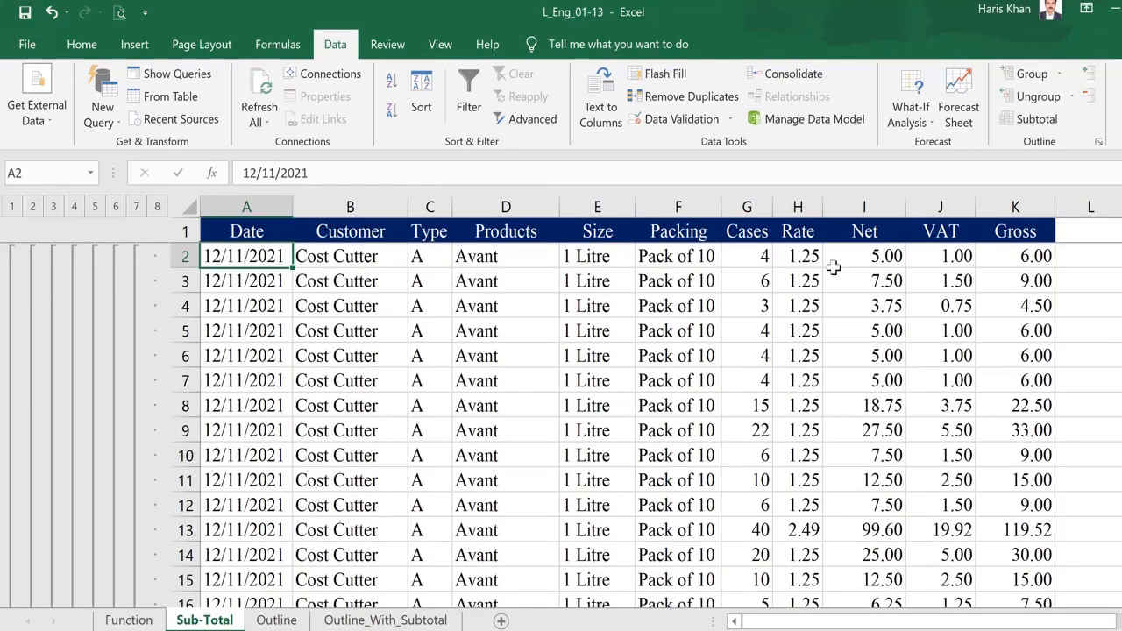
click(1039, 120)
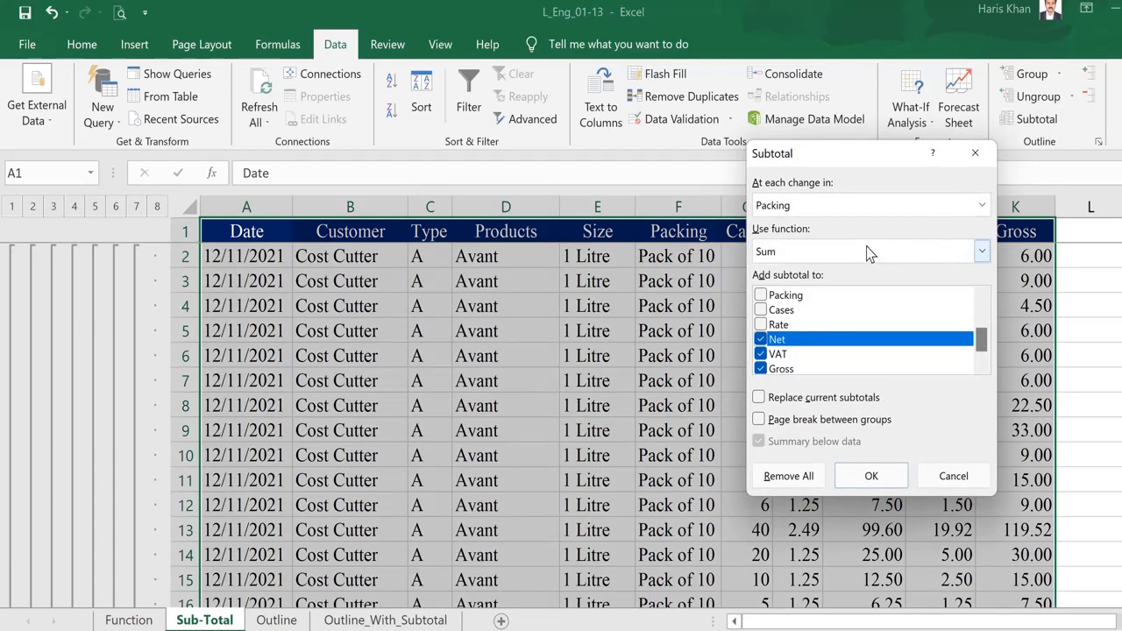
click(981, 253)
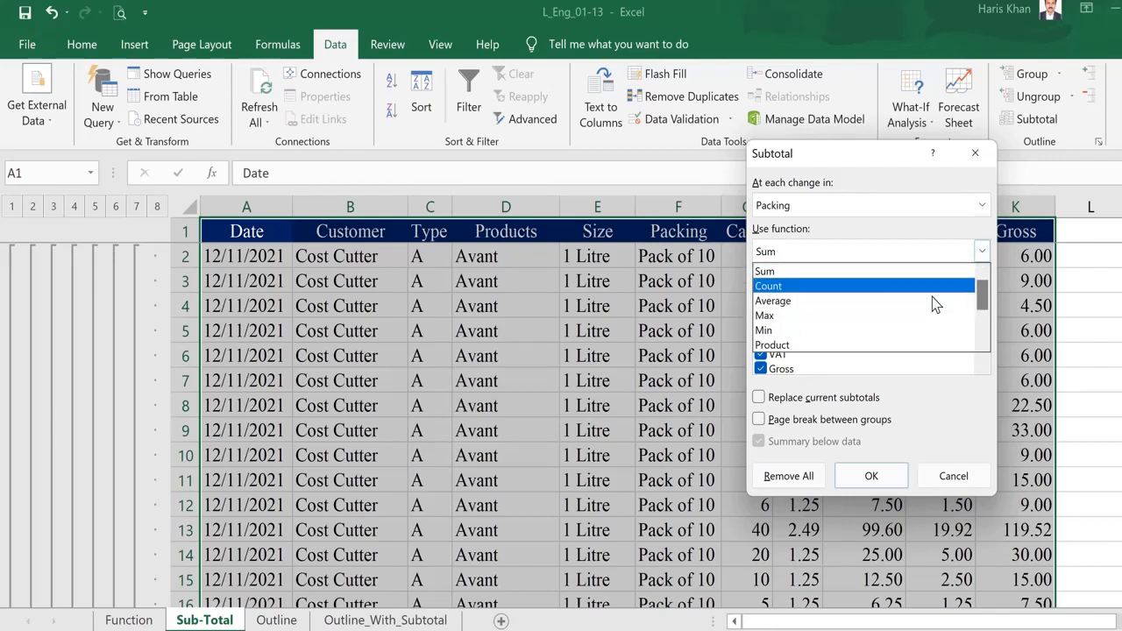
click(921, 231)
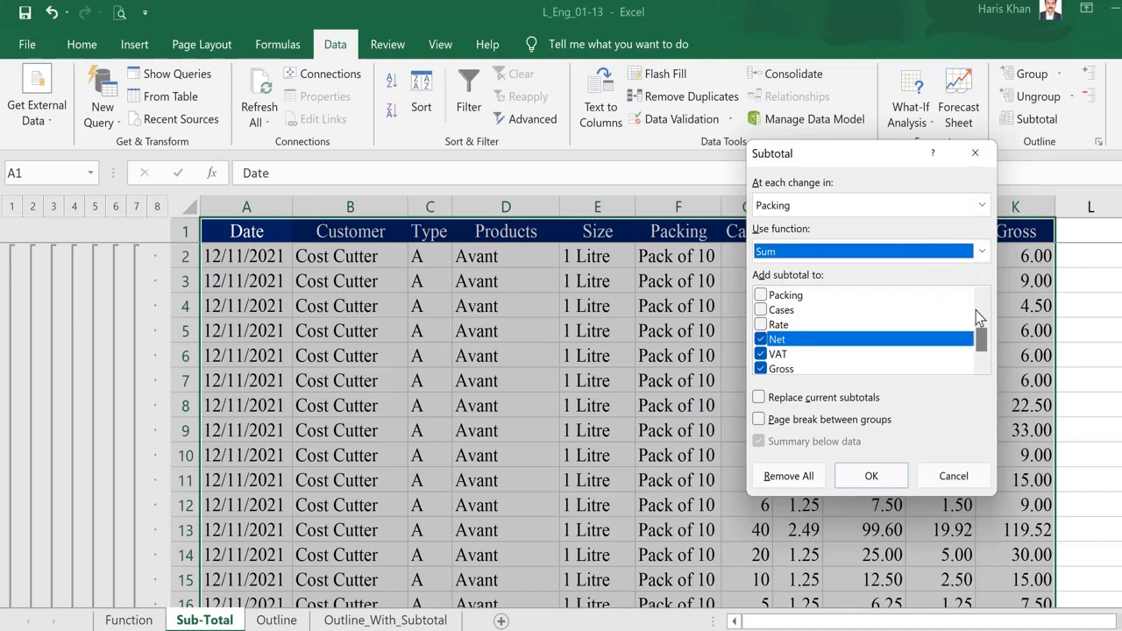
click(871, 476)
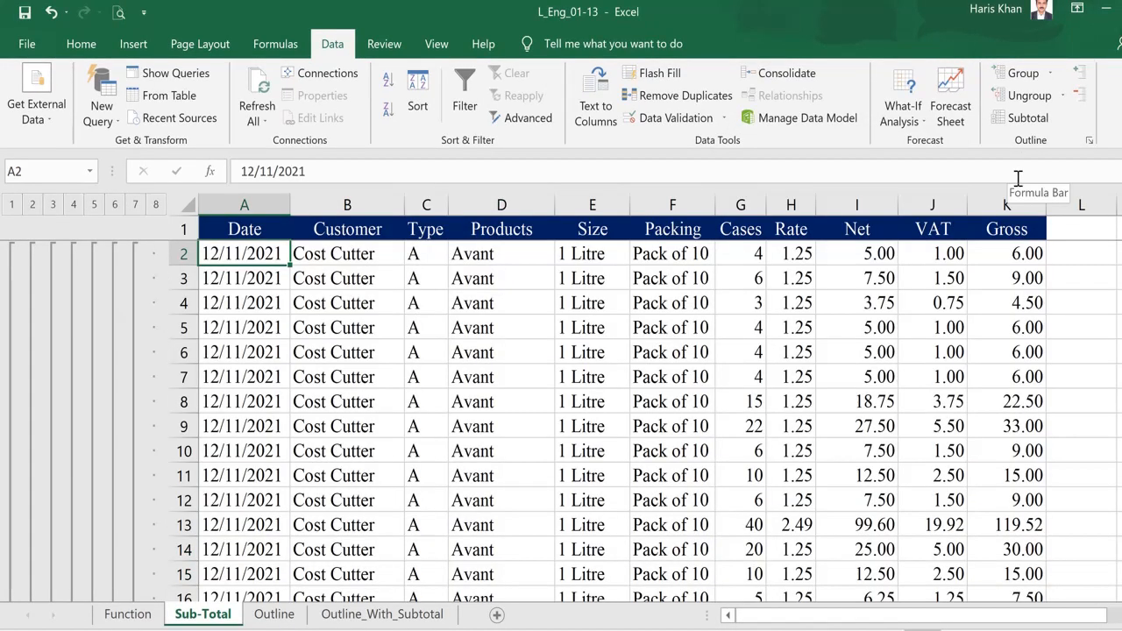
- Clear the outline from the Sub-Total sheet, leaving the subtotal rows in place
click(1063, 98)
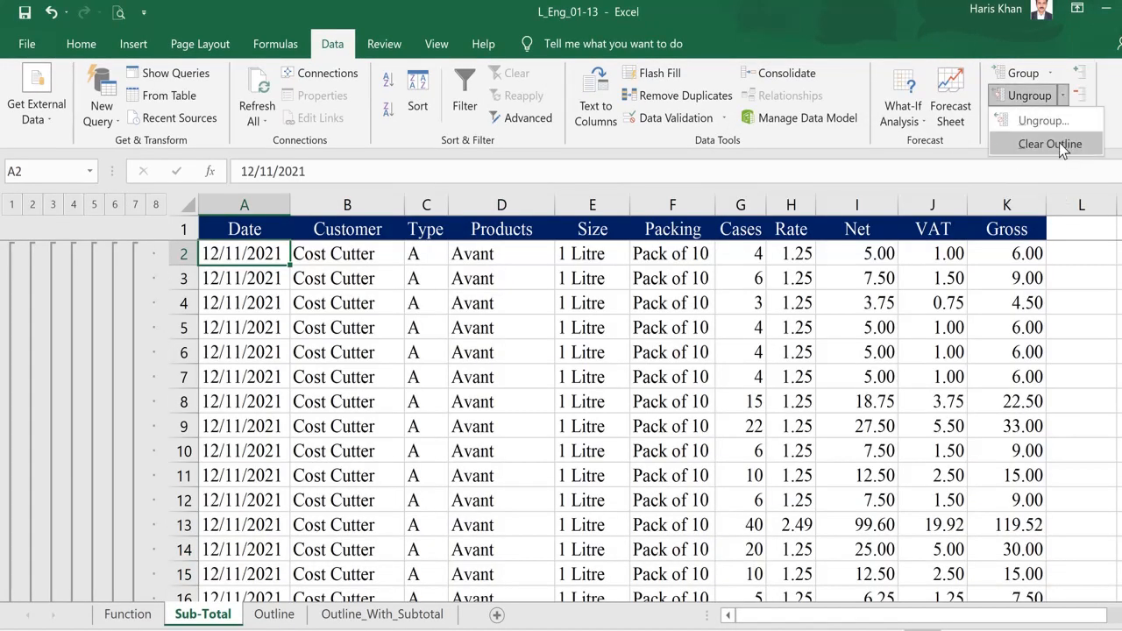
click(1049, 144)
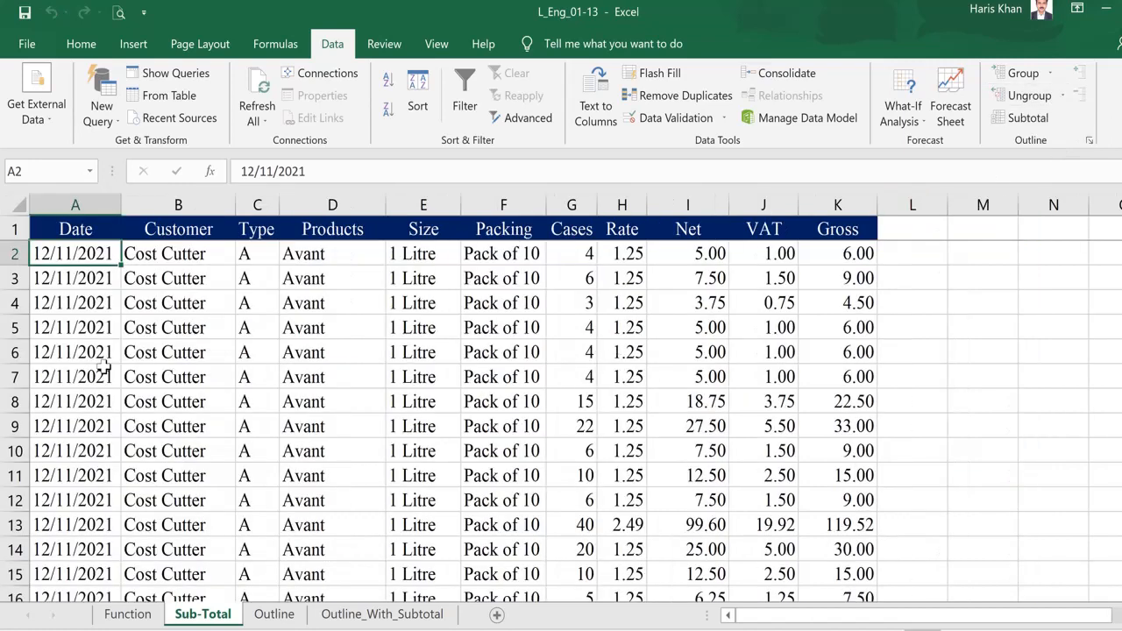
scroll(103, 368, down, 4)
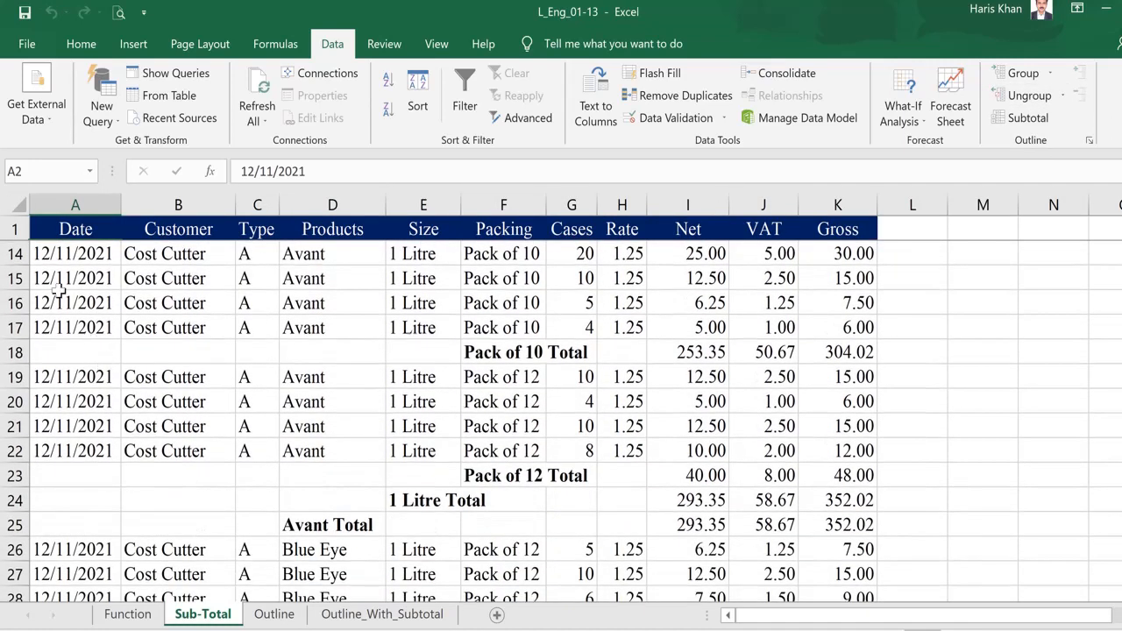
- Inspect the SUBTOTAL formula behind the Net value of the first Pack of 10 Total row
click(81, 354)
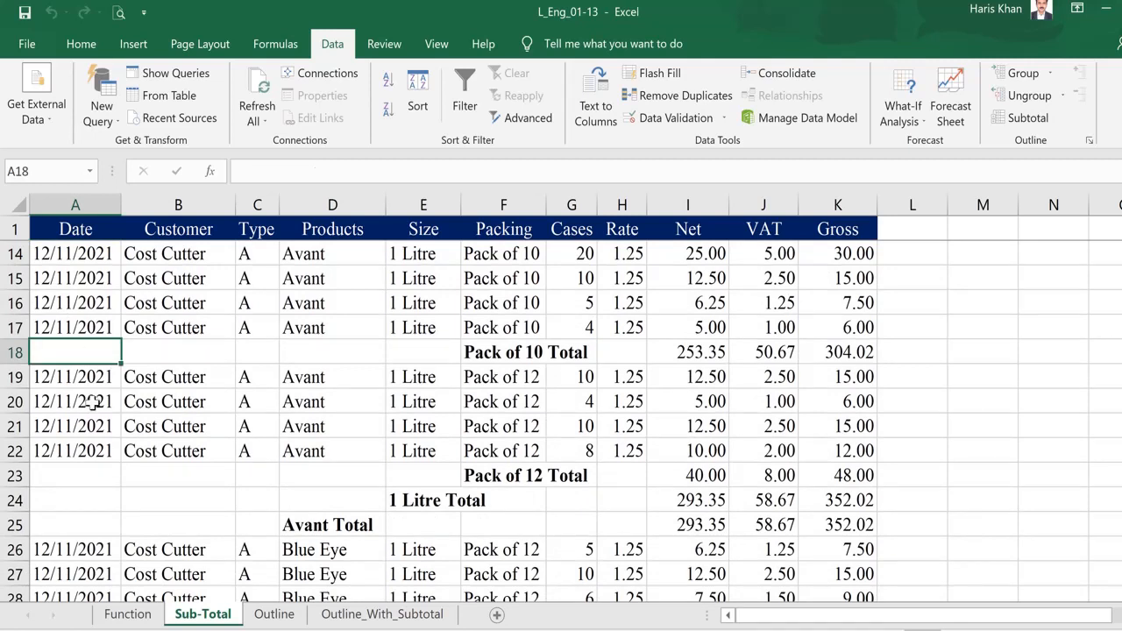
key(ctrl+Right)
key(Right)
key(Right)
key(Right)
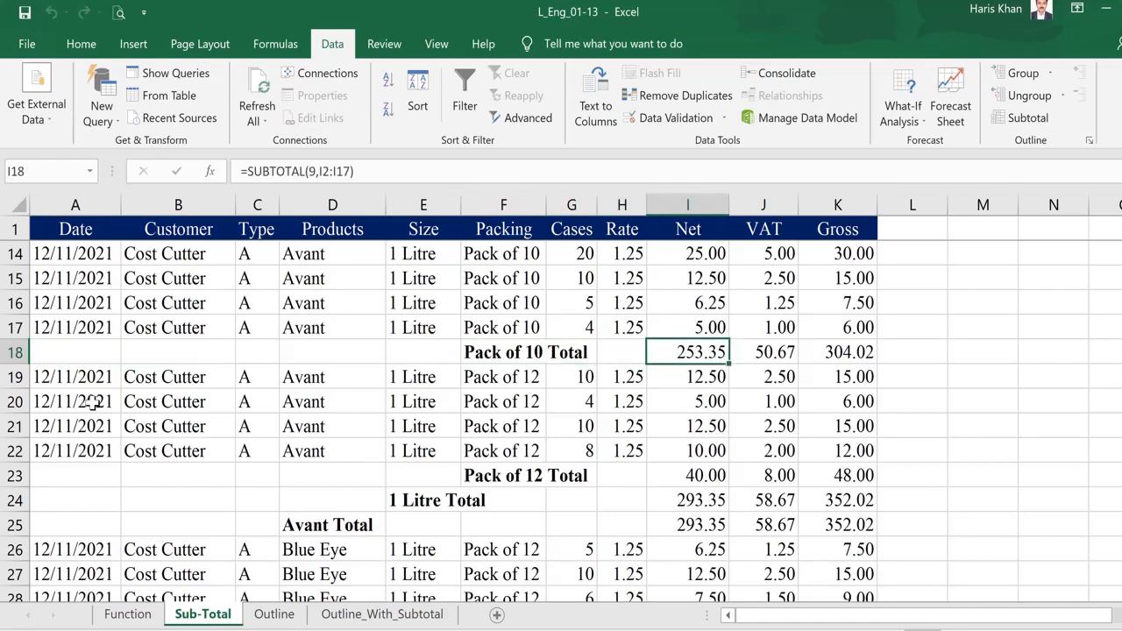
key(F2)
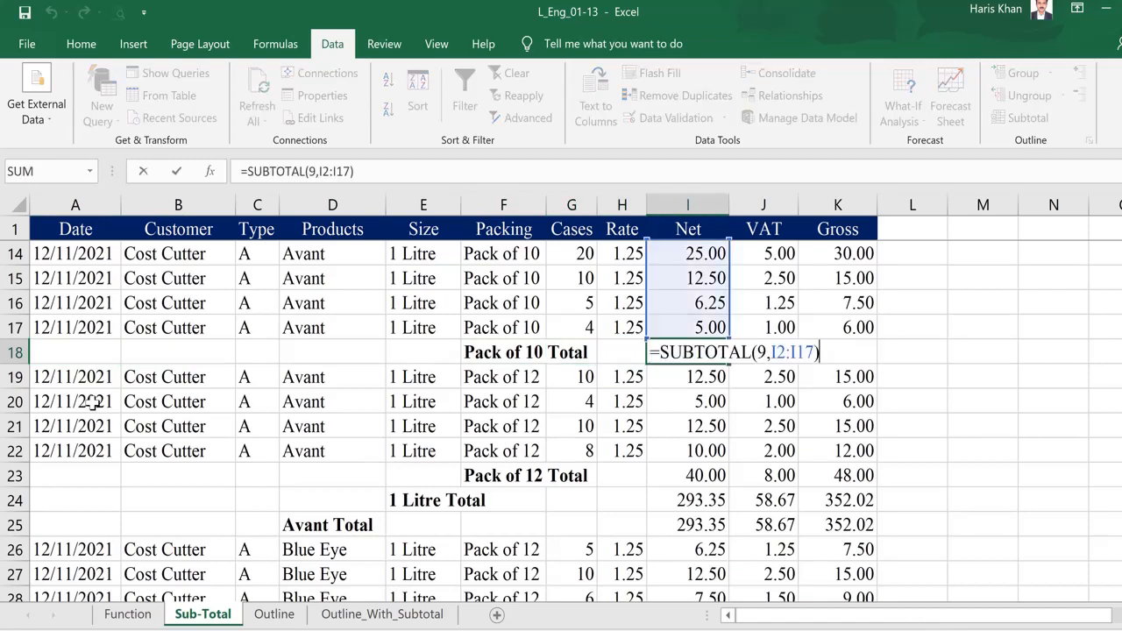
key(Return)
- Inspect the SUBTOTAL formula behind the Net value of the Pack of 12 Total row under Avant
key(Down)
key(Down)
key(Down)
key(Down)
key(Down)
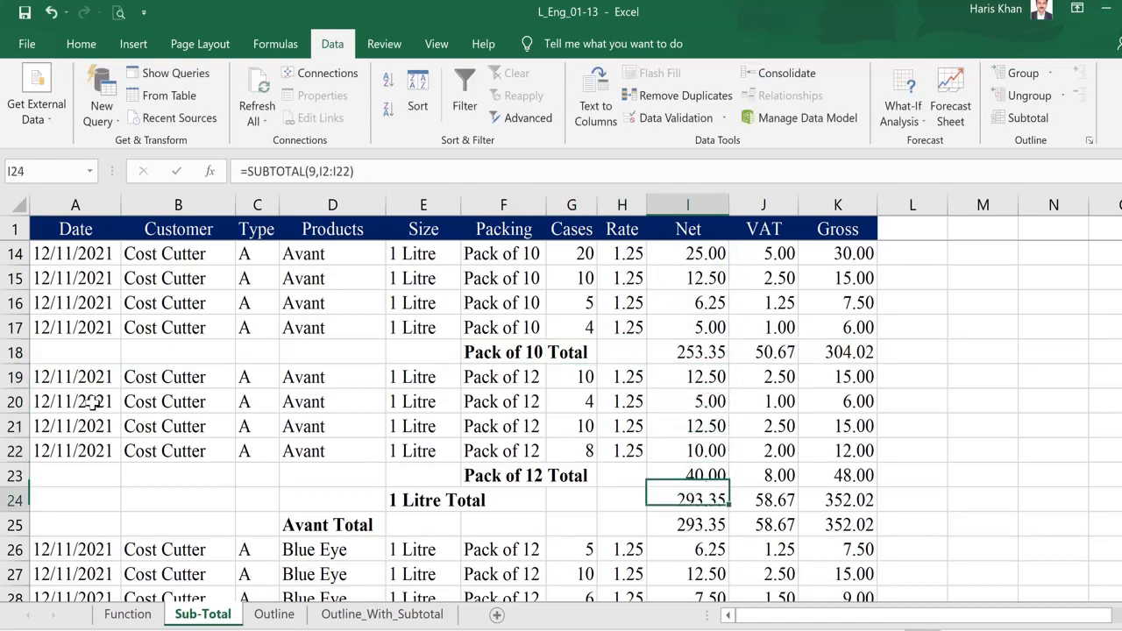
key(Up)
key(F2)
key(Return)
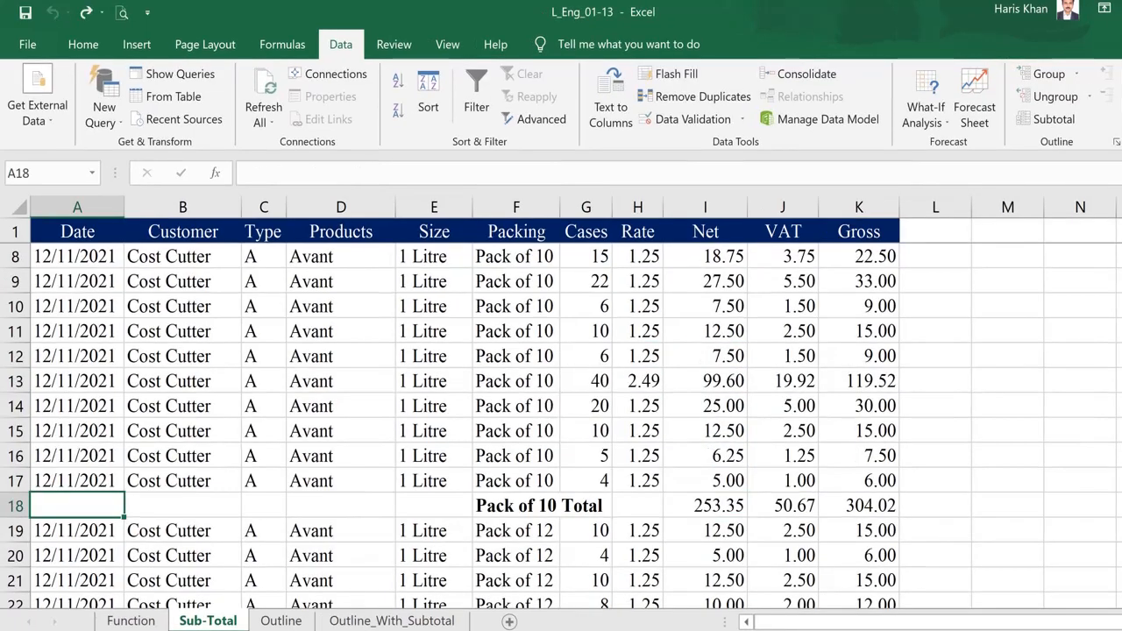
- Remove all automatic subtotals from the Sub-Total sheet and check the data from its first to its last row
click(1050, 123)
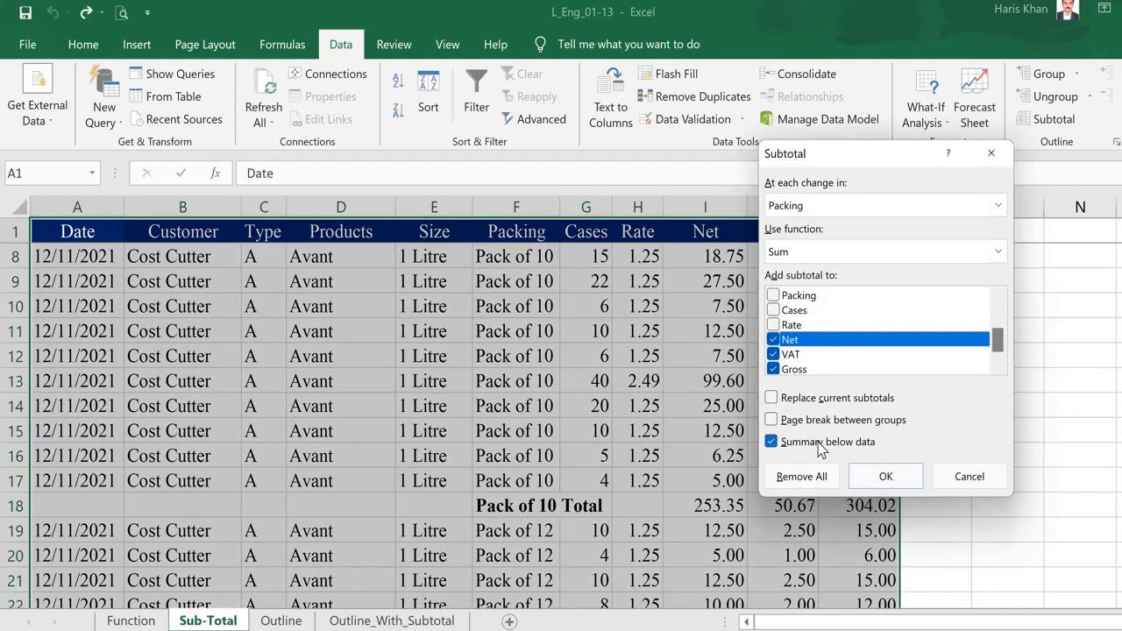
click(807, 477)
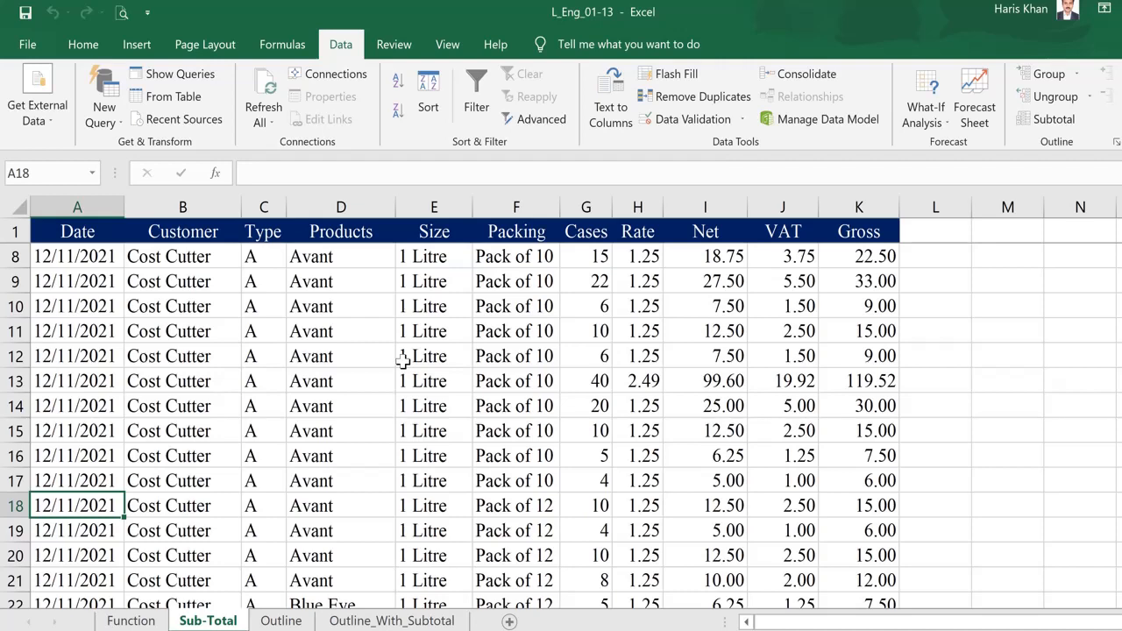
key(ctrl+Home)
key(ctrl+Down)
key(ctrl+Up)
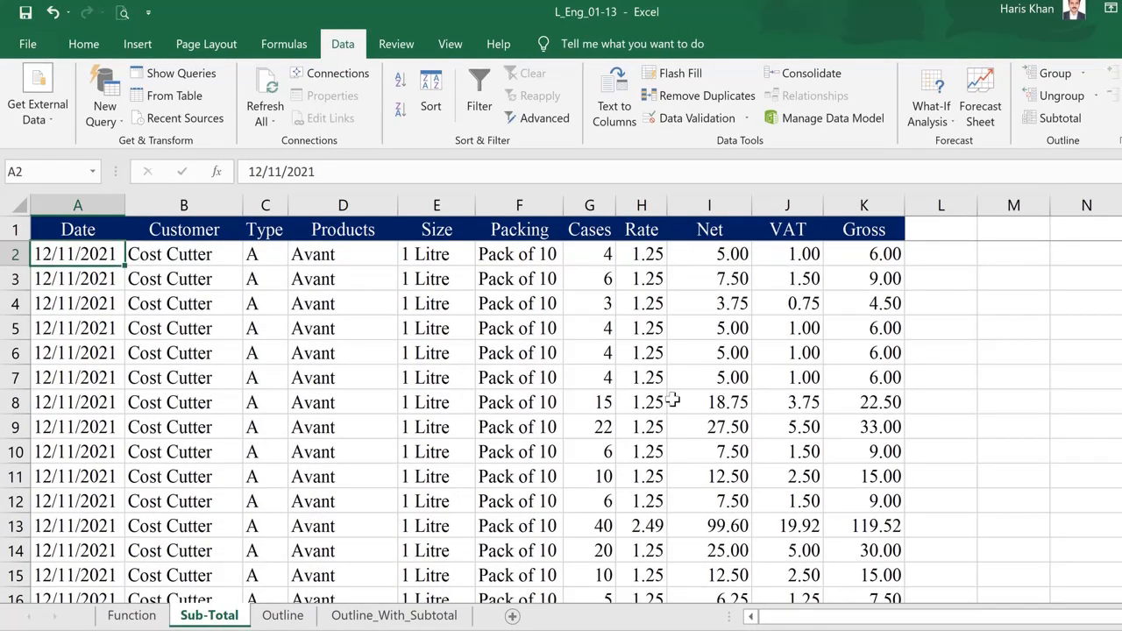
key(ctrl+Down)
key(ctrl+Up)
- Open the Outline sheet and examine its Sales_Manager, Region, Name and Address_1 columns
key(ctrl+Page_Down)
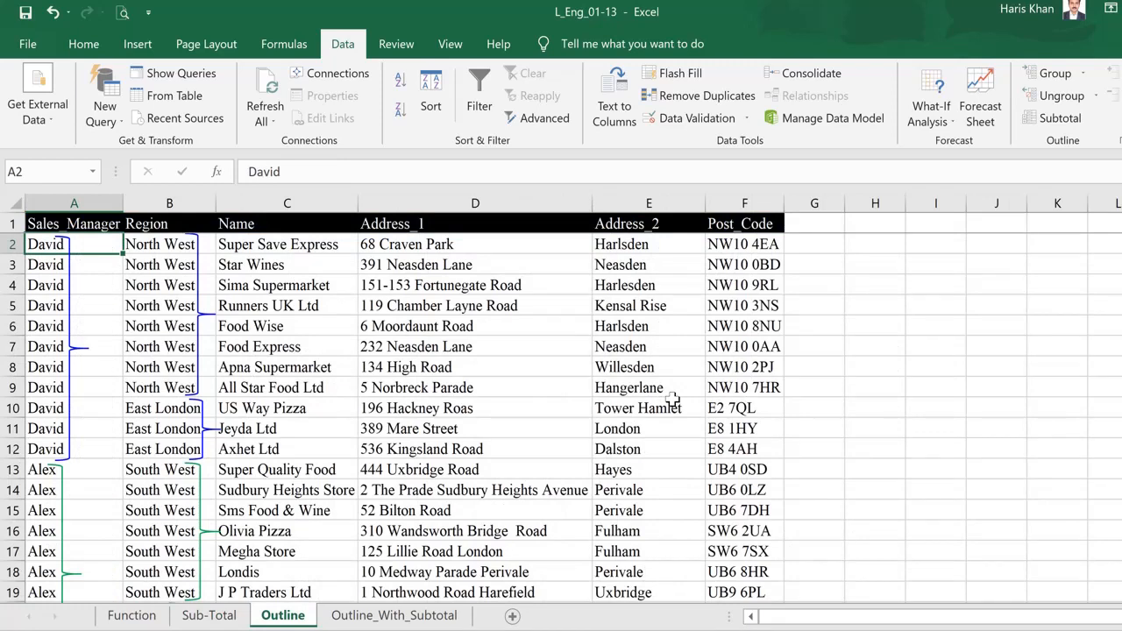
key(Up)
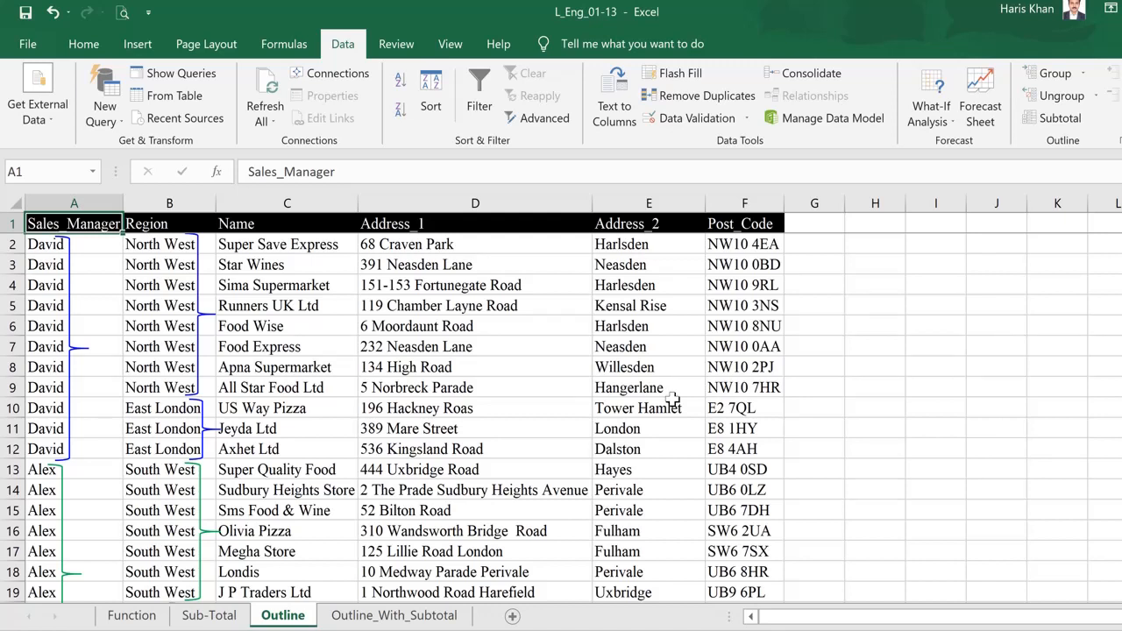
key(Right)
key(Left)
click(99, 196)
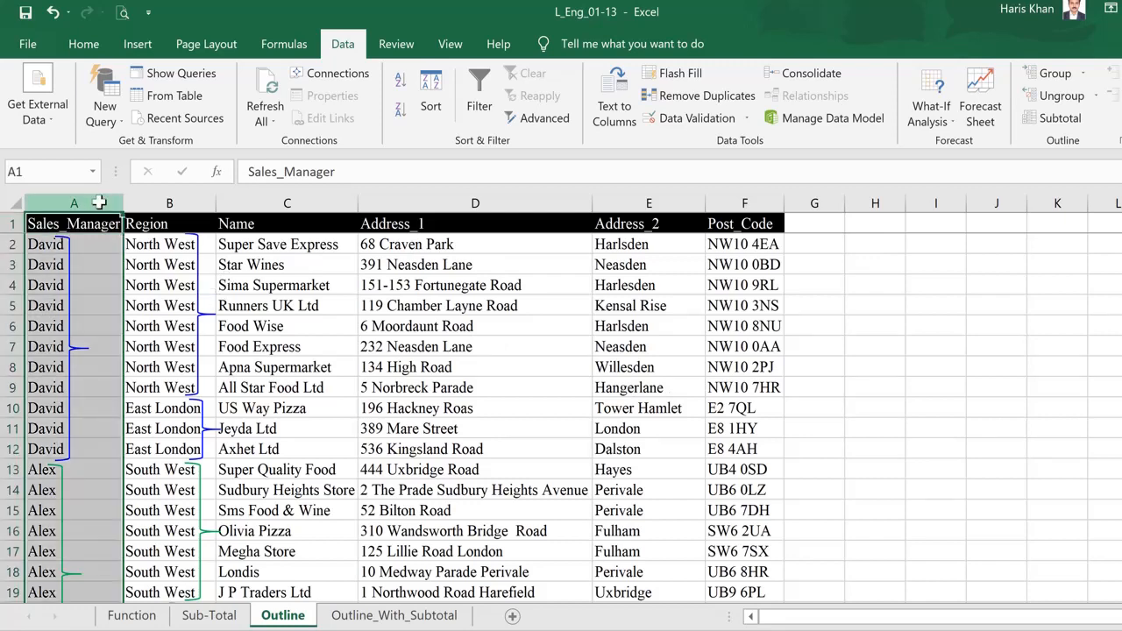
click(176, 202)
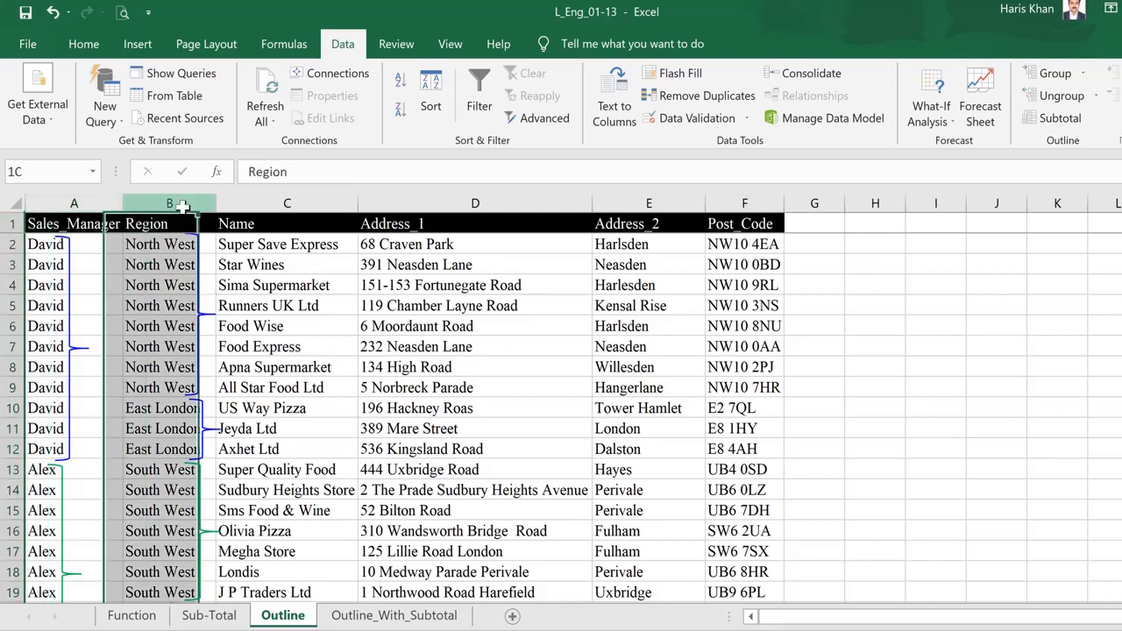
click(297, 203)
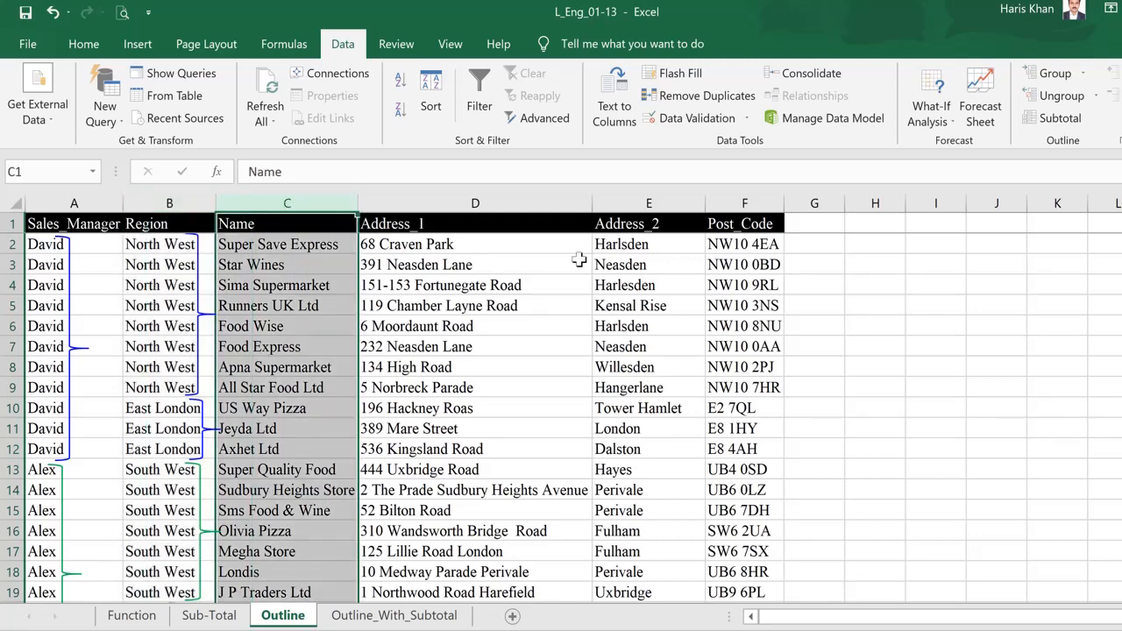
click(490, 263)
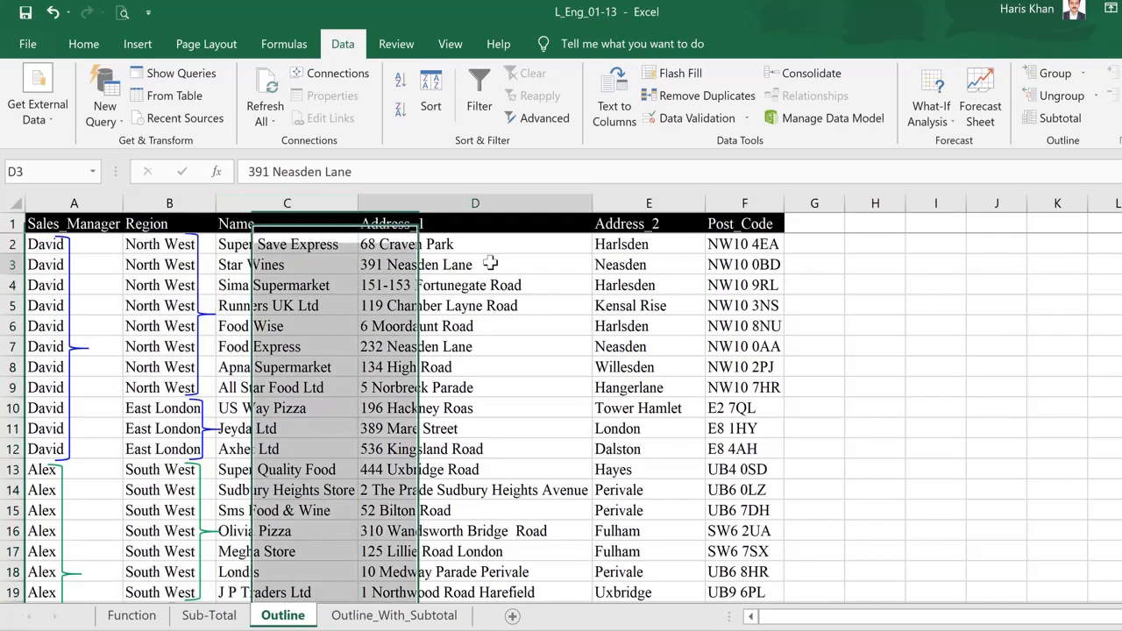
- Examine how the rows in the Sales_Manager column are grouped by manager down the list
click(86, 203)
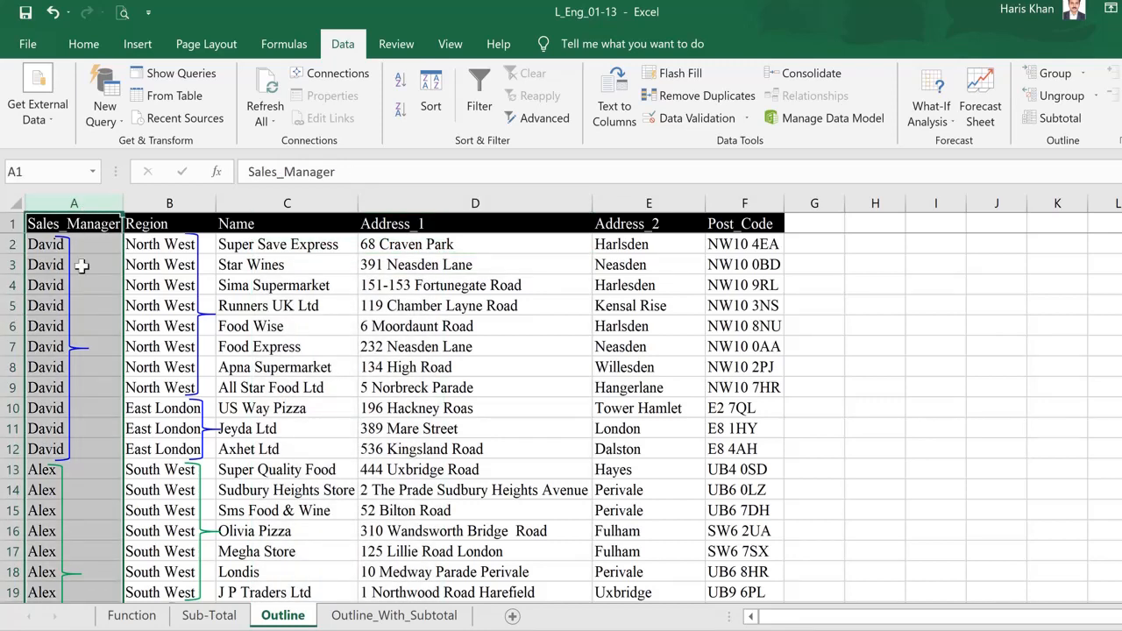
scroll(81, 266, down, 5)
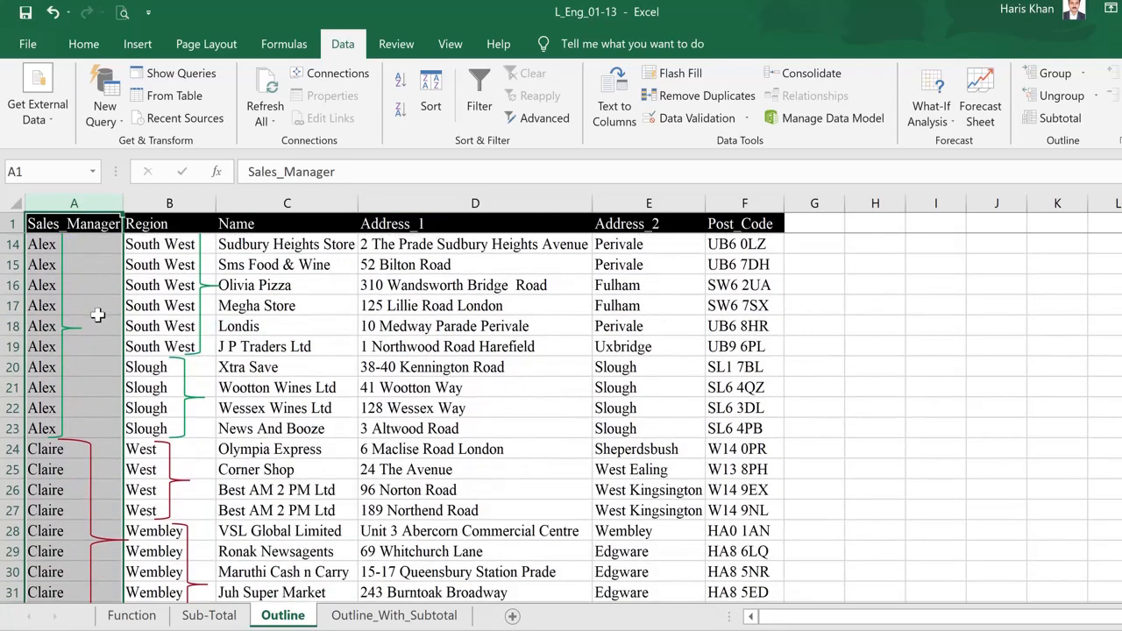
scroll(98, 314, down, 1)
scroll(97, 315, up, 6)
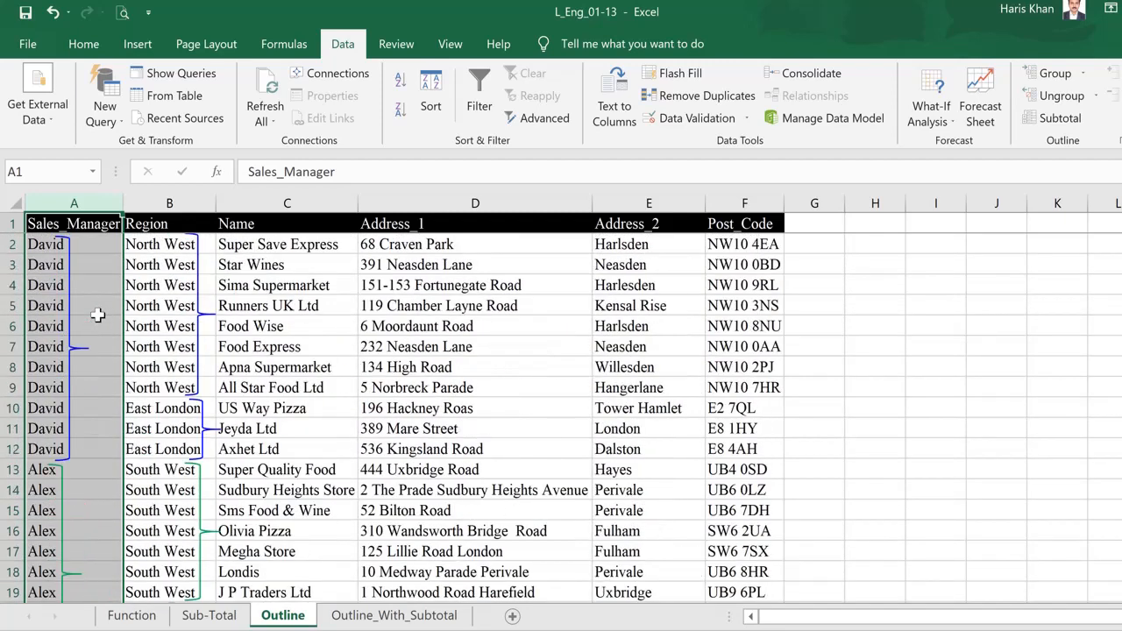
click(90, 248)
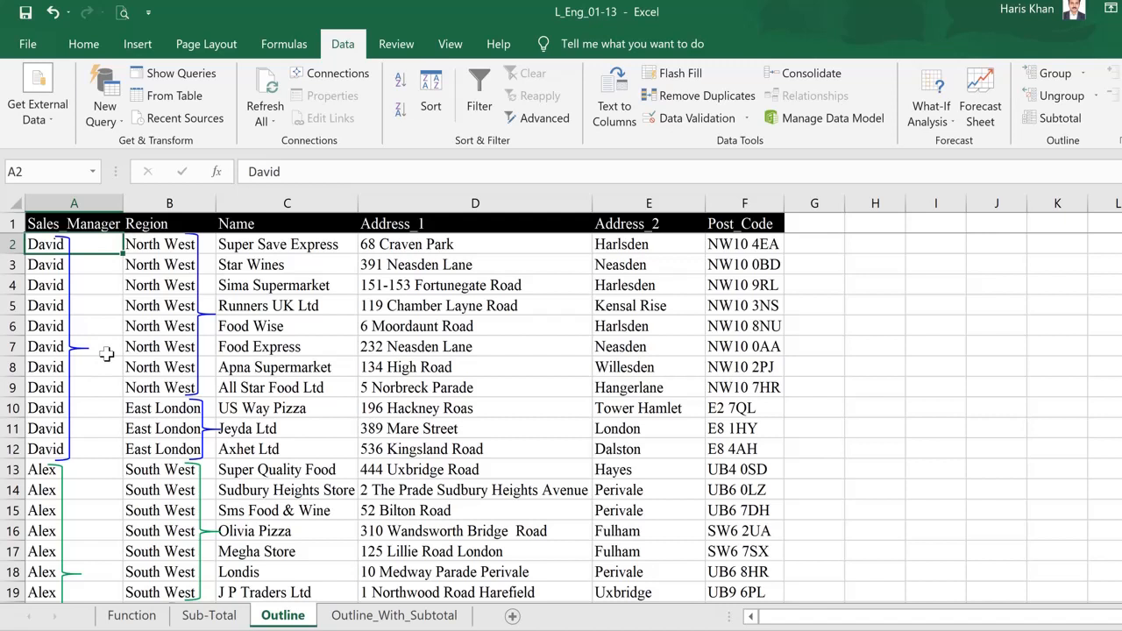
click(95, 224)
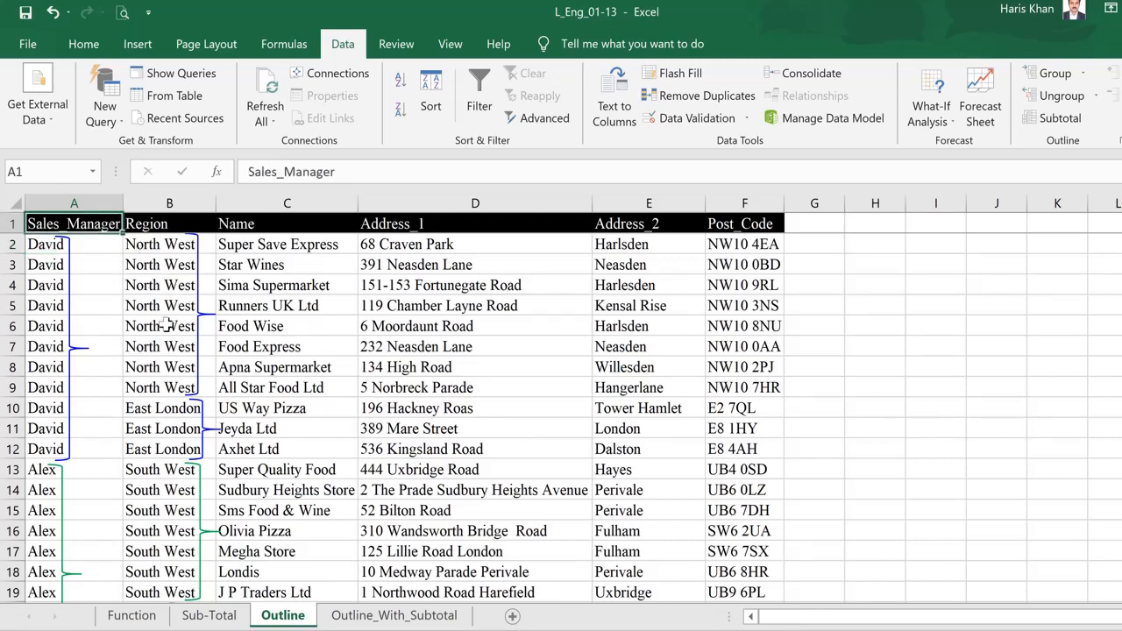
- Examine the first manager's North West and East London regions and the second manager's South West and Slough regions
click(175, 427)
click(169, 321)
scroll(175, 359, down, 2)
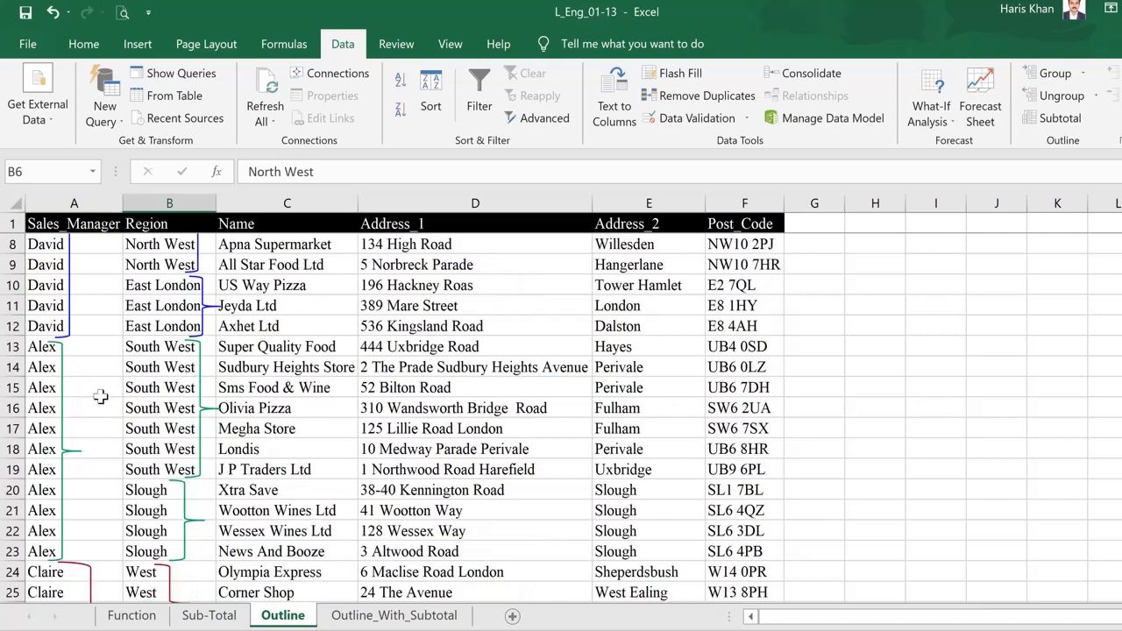
click(51, 393)
click(161, 410)
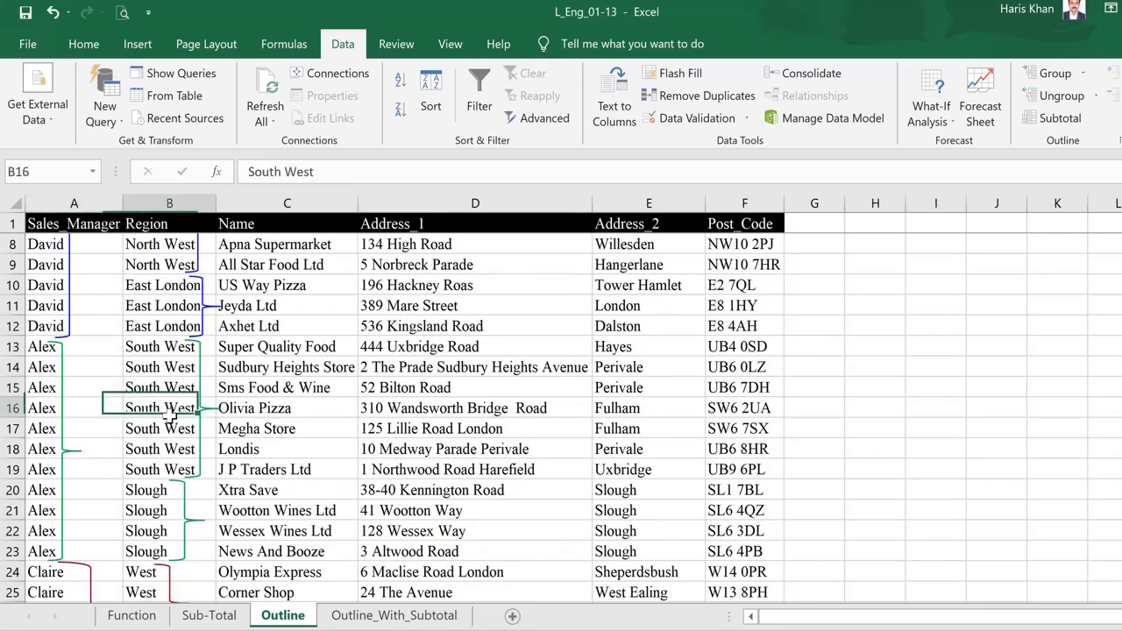
click(140, 523)
scroll(53, 438, down, 3)
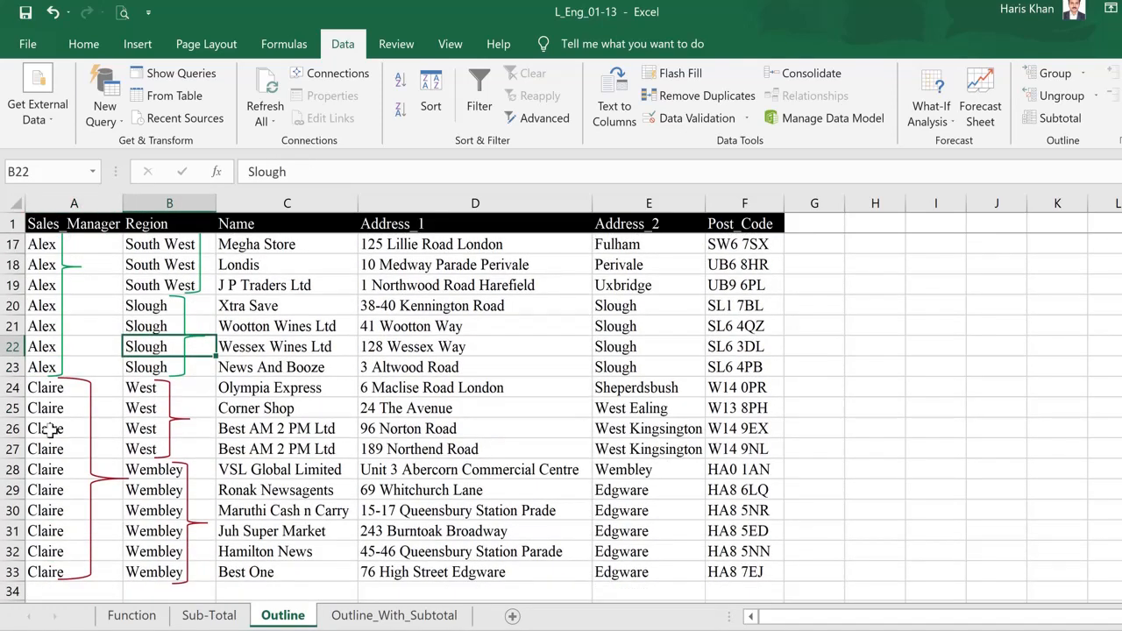
- Examine the third sales manager's West and Wembley regions, returning to the start of the list
click(51, 429)
click(145, 409)
click(140, 524)
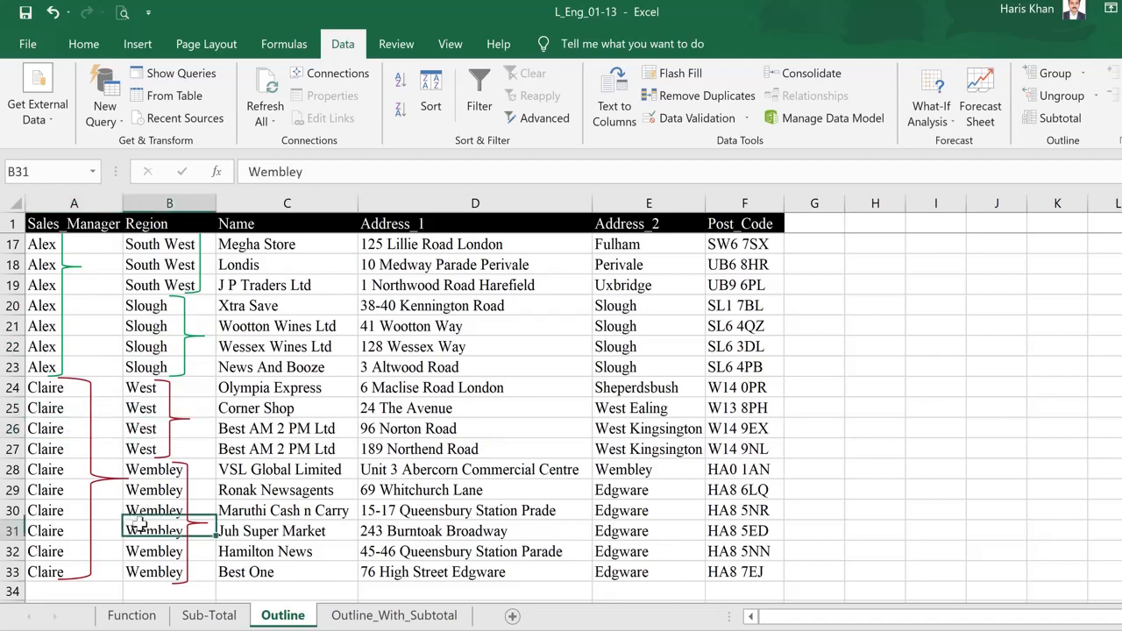
scroll(141, 524, up, 5)
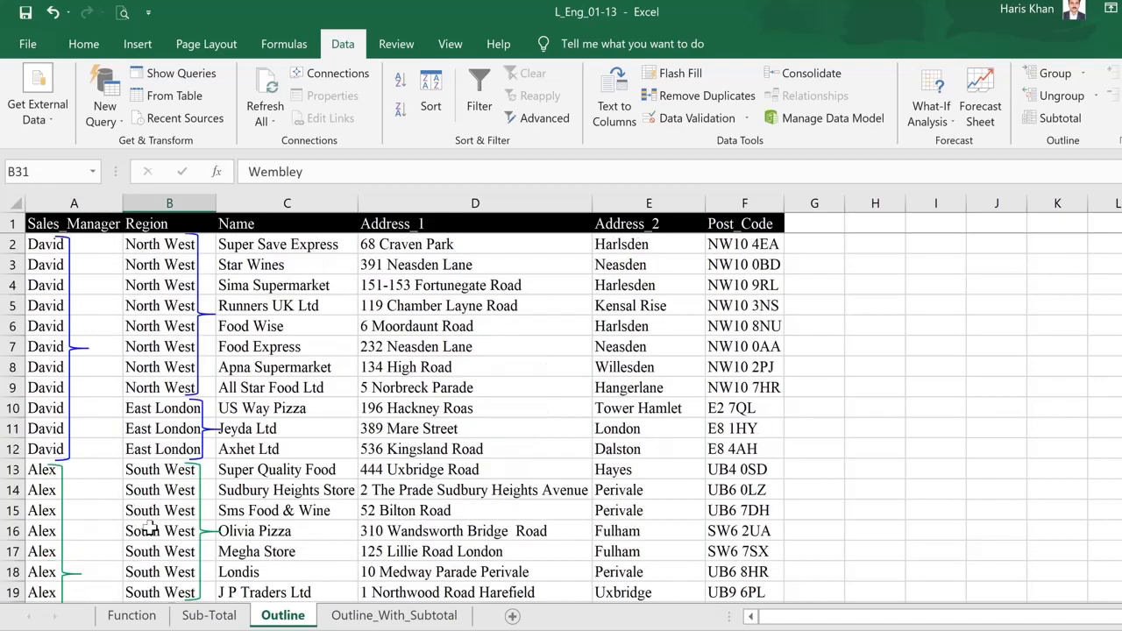
- Compare the row blocks of the first and second sales managers in the Sales_Manager column
click(50, 302)
click(40, 512)
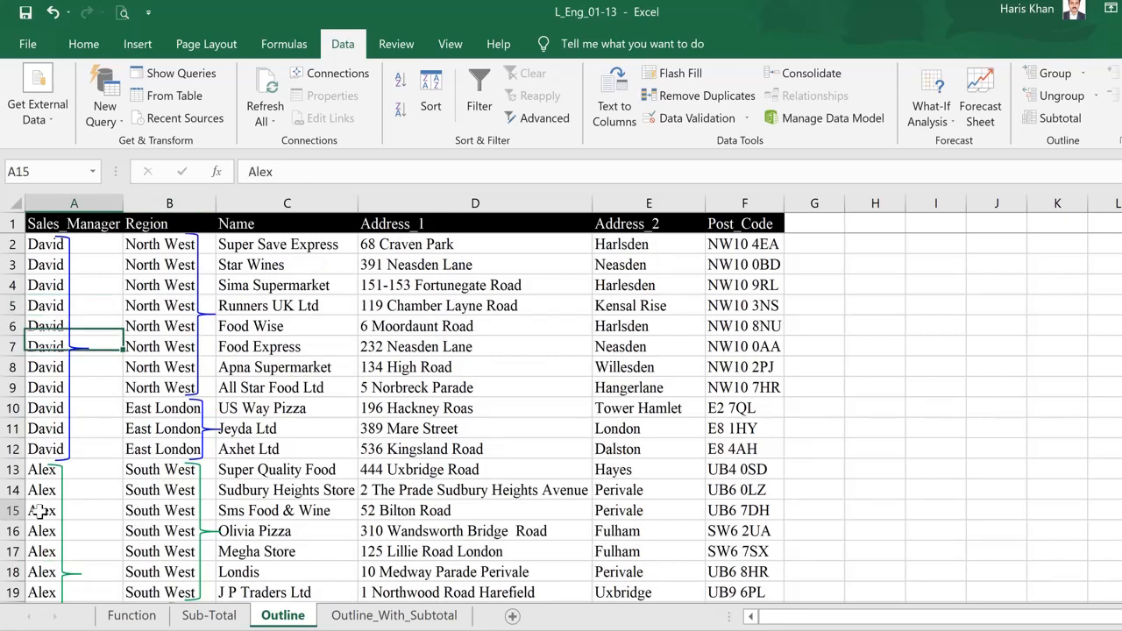
click(47, 385)
click(48, 508)
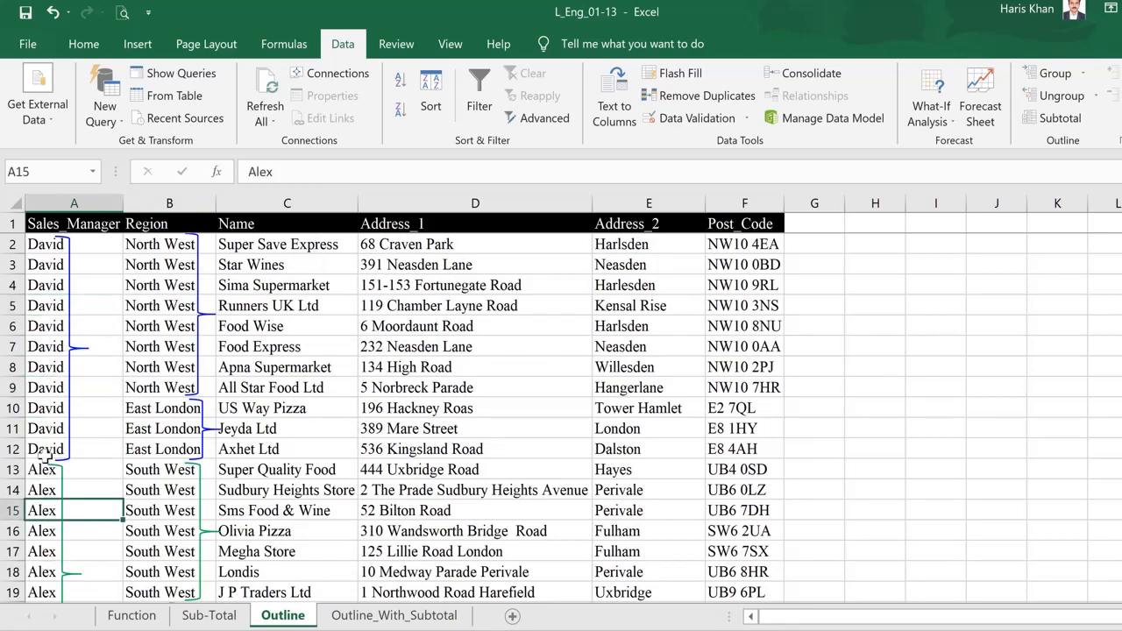
click(38, 368)
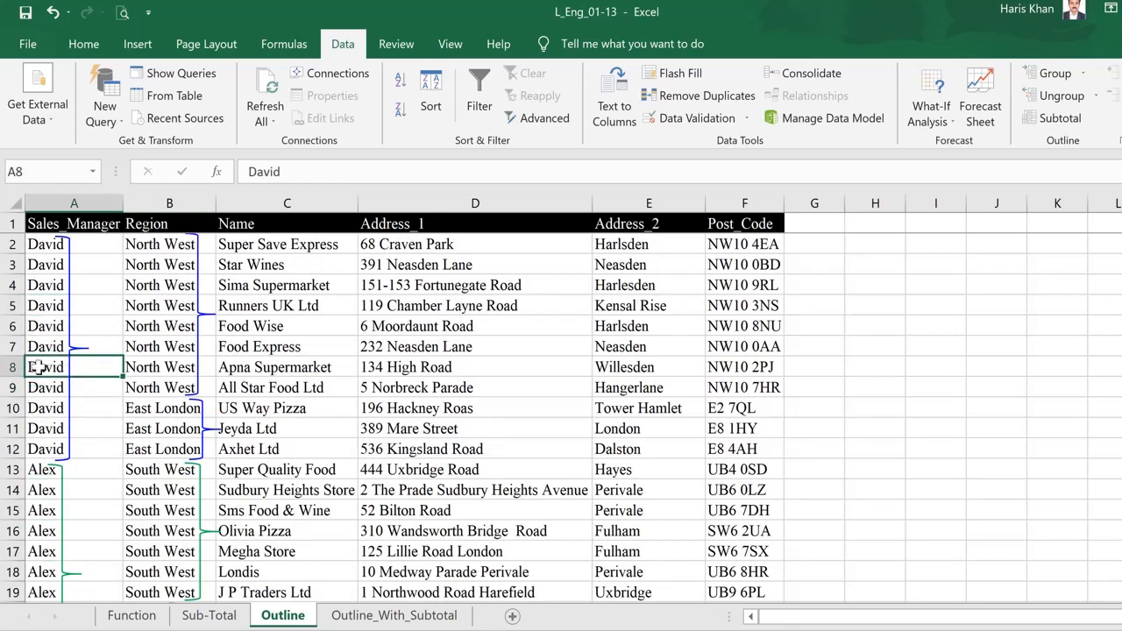
- Examine the Sales_Manager, Region, Name, Address_1, Address_2 and Post_Code entries of the customer list
click(50, 514)
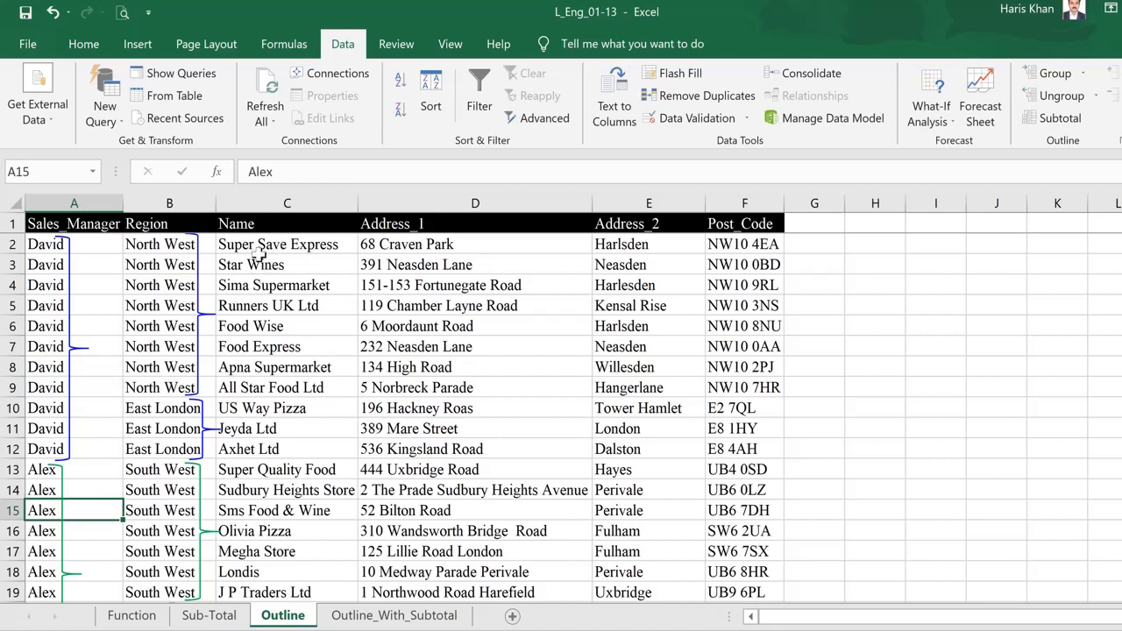
click(152, 287)
click(138, 421)
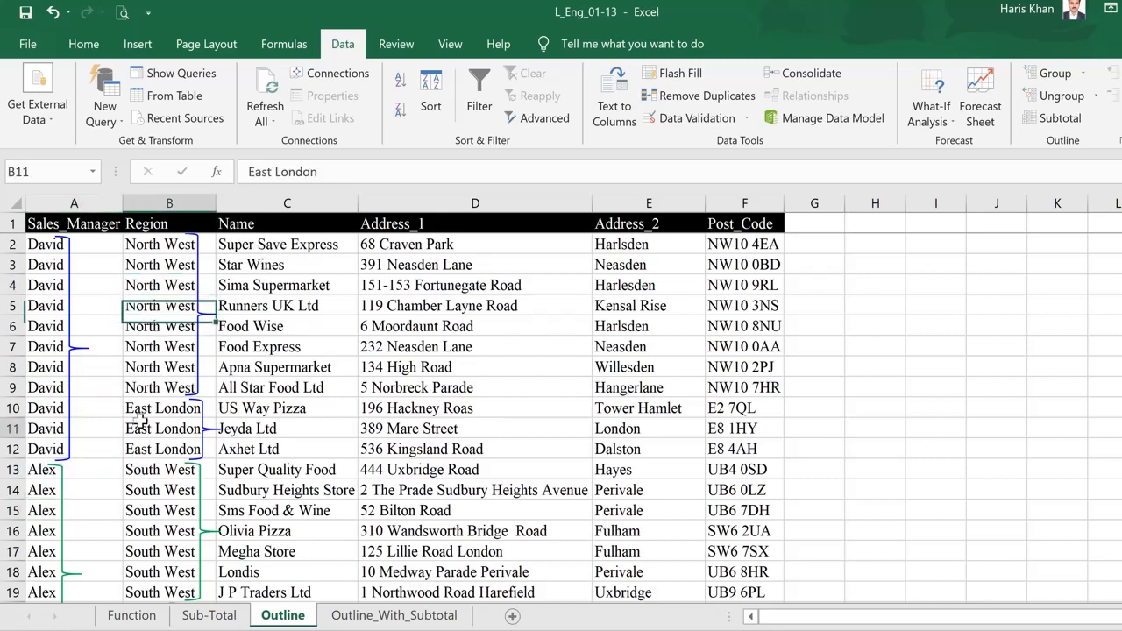
click(301, 246)
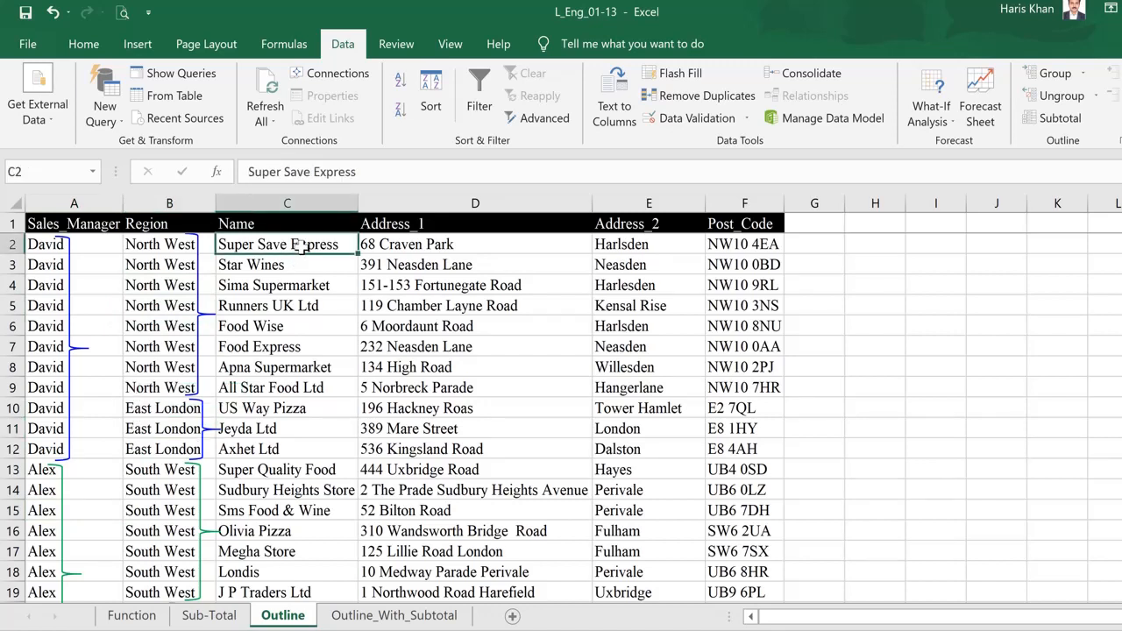
click(295, 266)
click(409, 257)
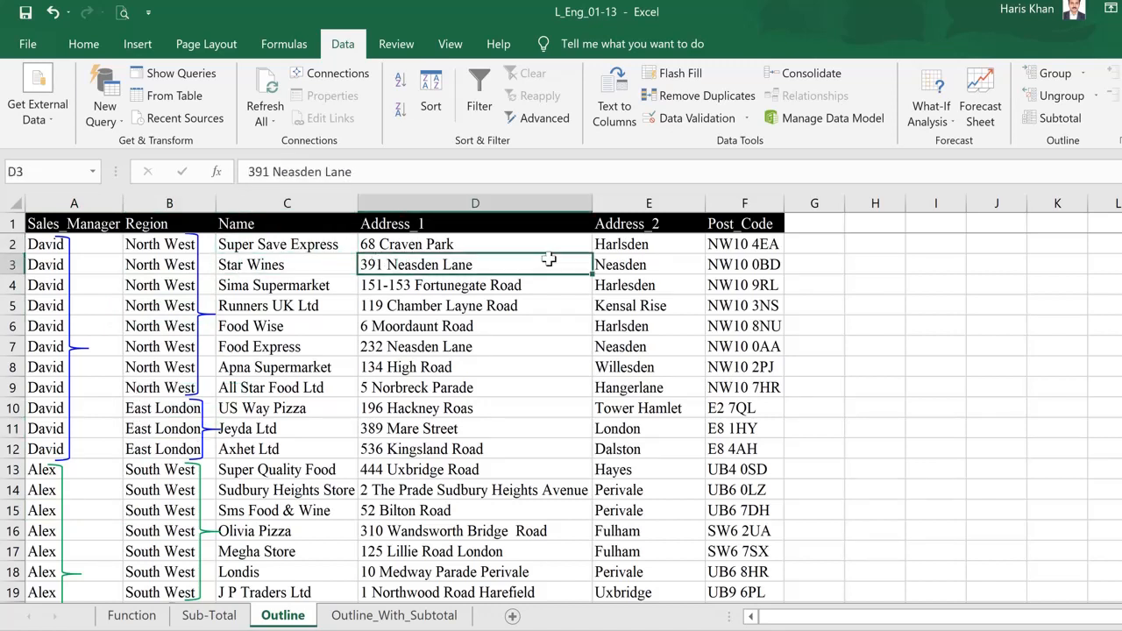
click(635, 280)
click(729, 303)
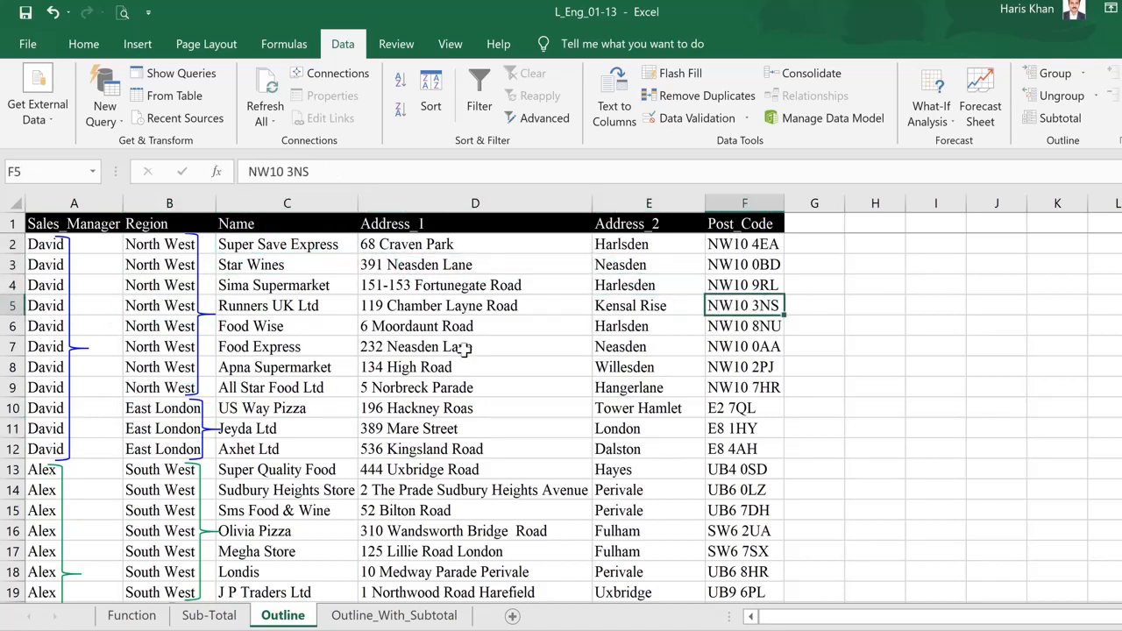
- Examine the first manager's North West entries, ending at the Region heading
click(156, 405)
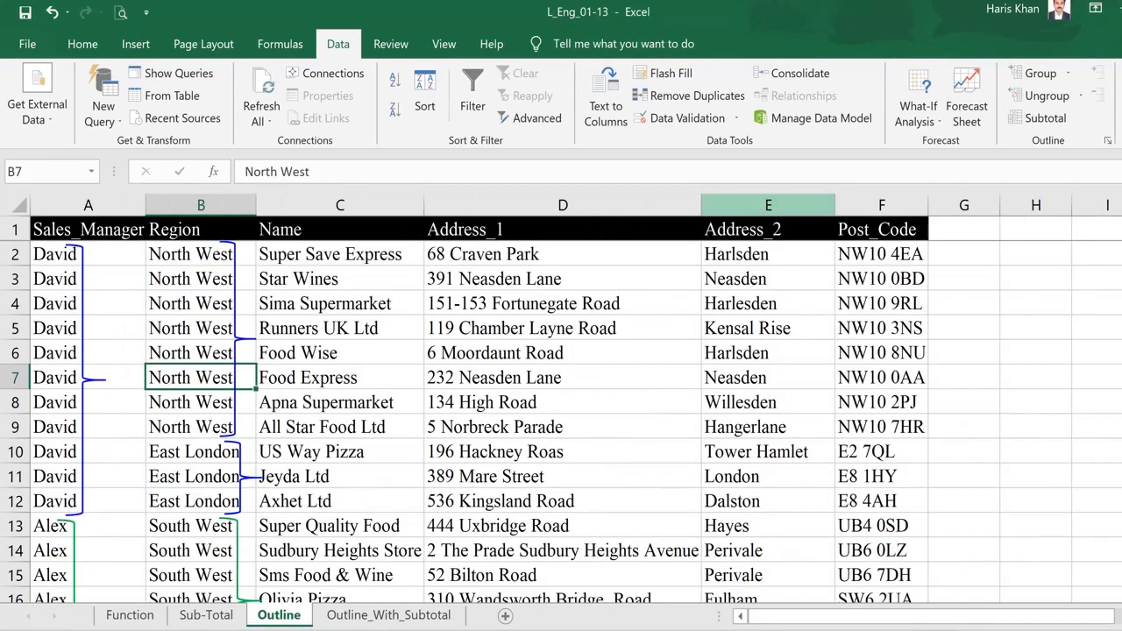
key(Down)
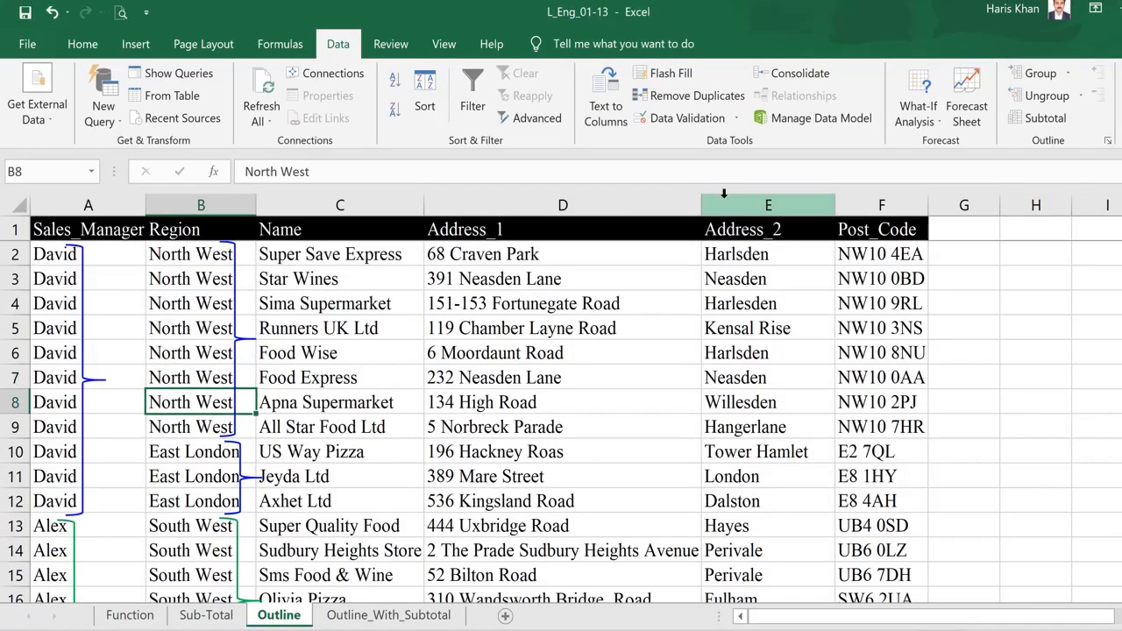
key(ctrl+Home)
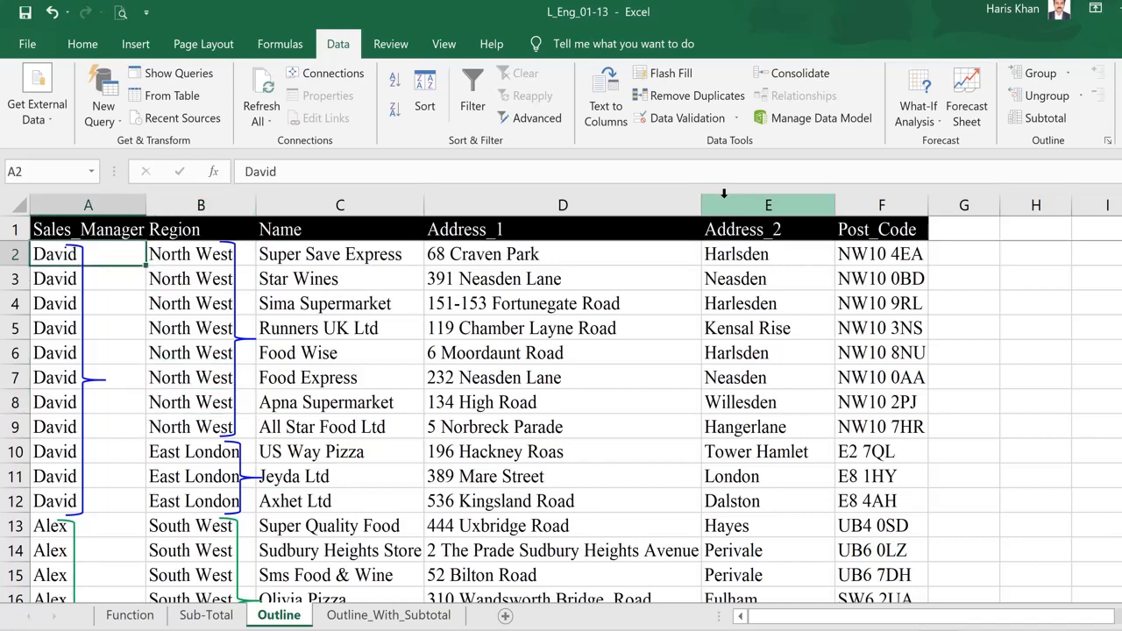
key(Right)
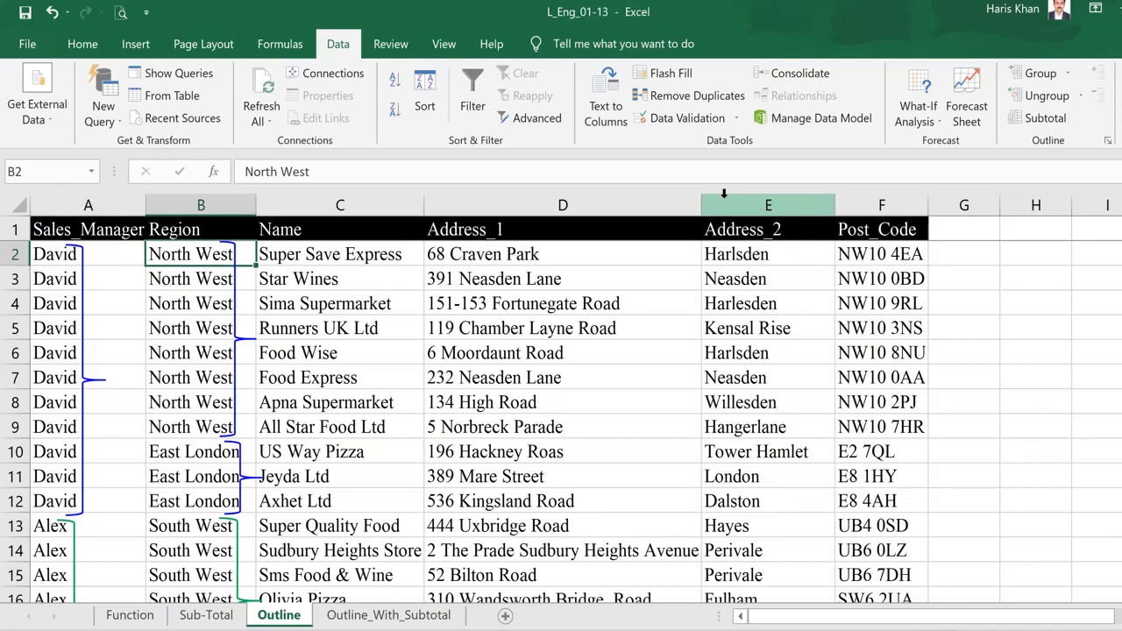
key(Up)
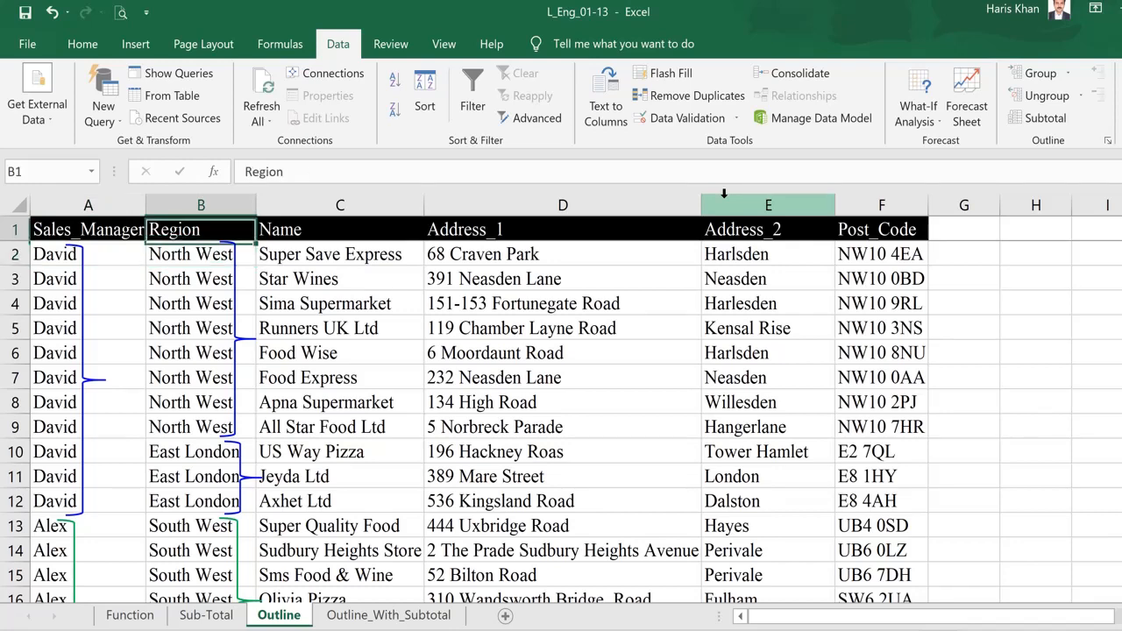
- Insert an entire blank row at row 10, between the North West and East London customers
key(Down)
key(Down)
key(Down)
key(Down)
key(Down)
key(Down)
key(Down)
key(Down)
key(Down)
key(Down)
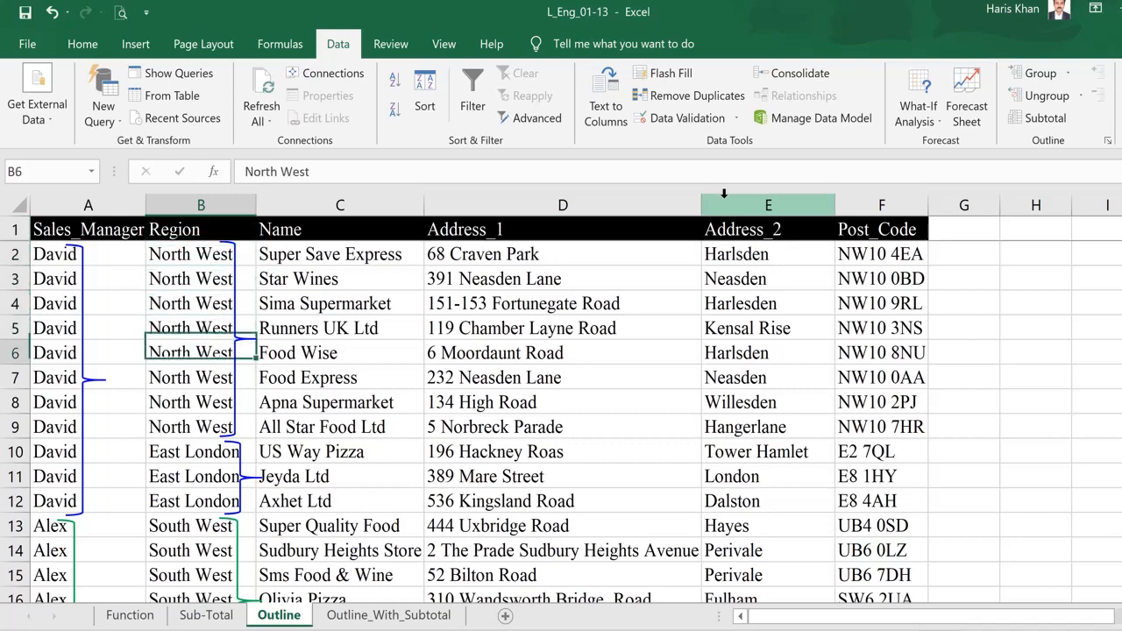
key(Up)
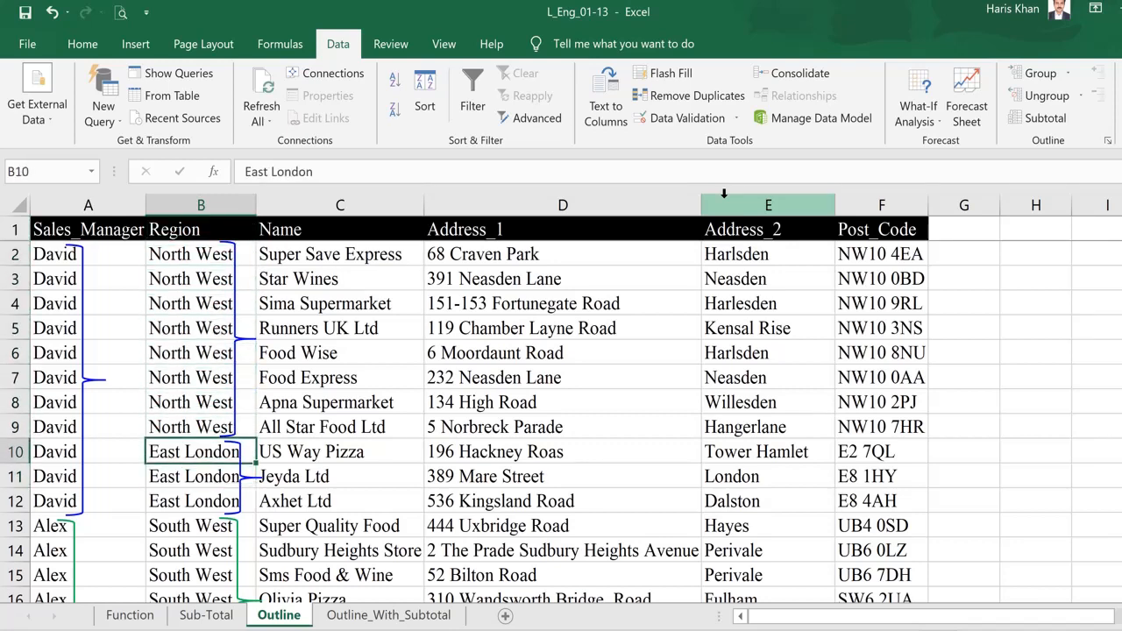
key(ctrl+plus)
key(r)
key(Return)
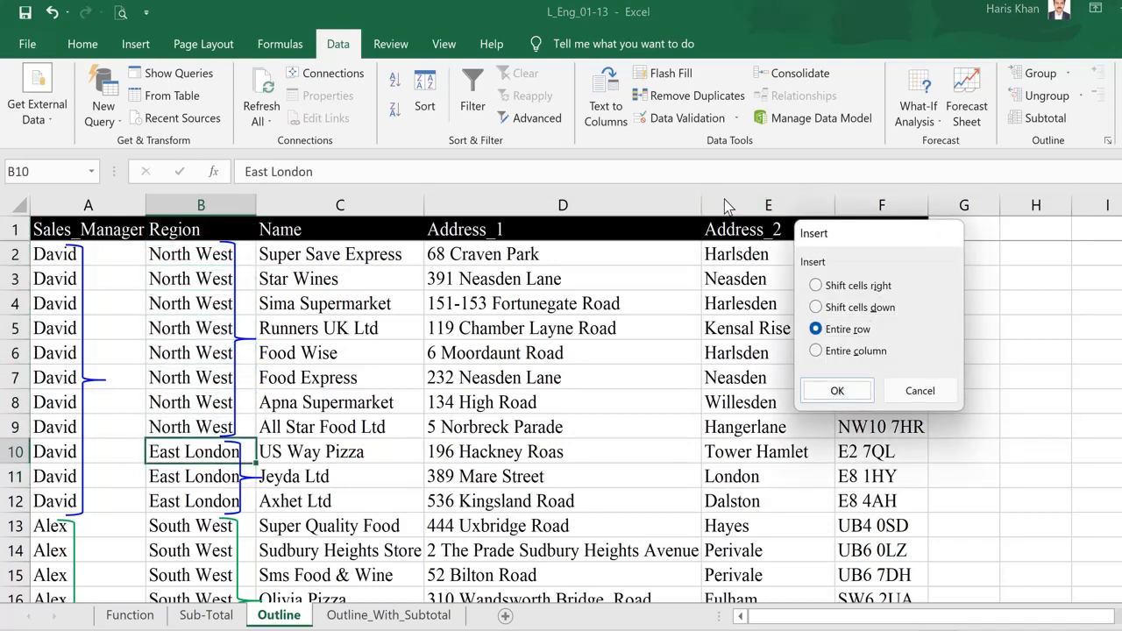
- Insert another blank row at row 14, between the East London and South West customers
key(Down)
key(Down)
key(Down)
key(Down)
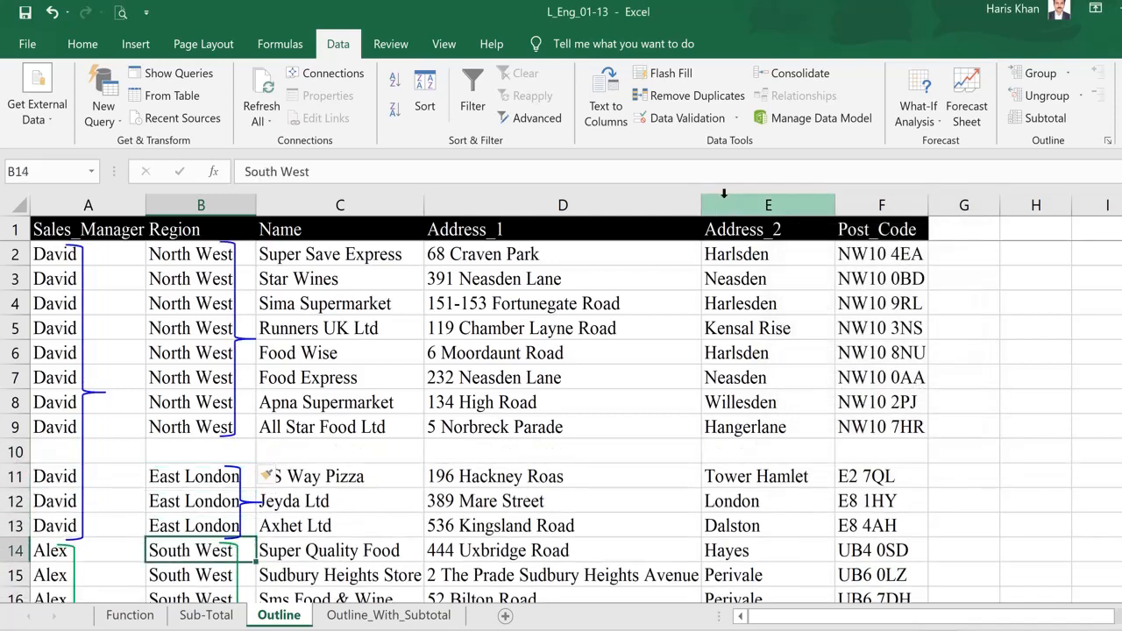
key(F4)
- Insert a blank row at row 22, separating the South West customers from the Slough customers
key(Down)
key(Down)
key(Down)
key(Down)
key(Down)
key(Down)
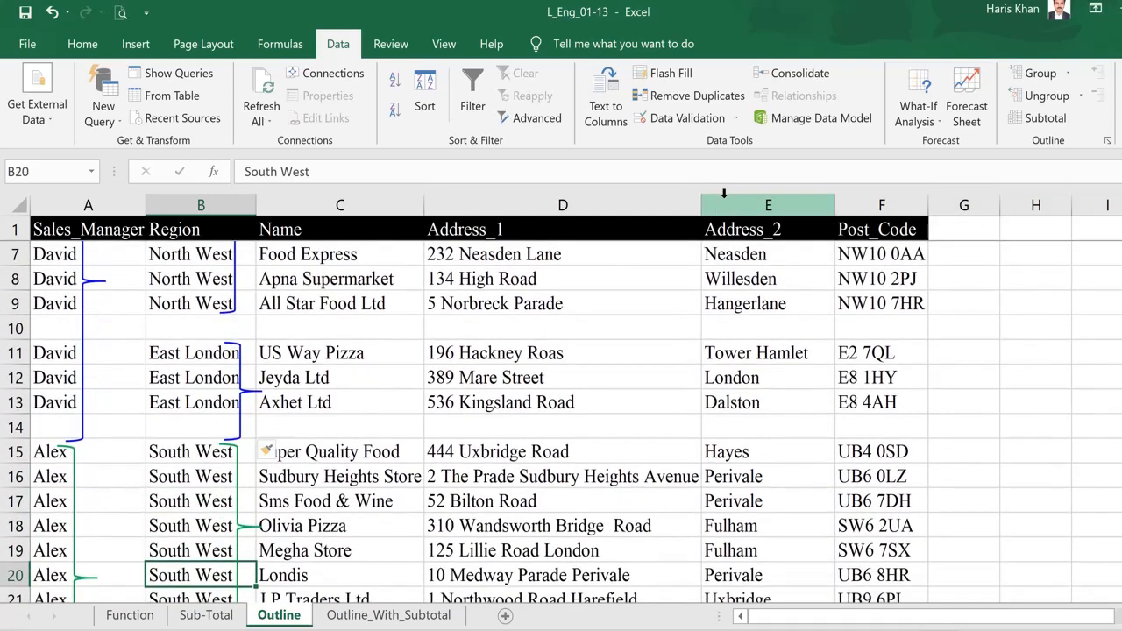
key(Down)
key(Down)
key(F4)
- Insert a blank row at row 27, between the Slough customers and the third manager's West customers
key(Down)
key(Down)
key(Down)
key(Down)
key(Down)
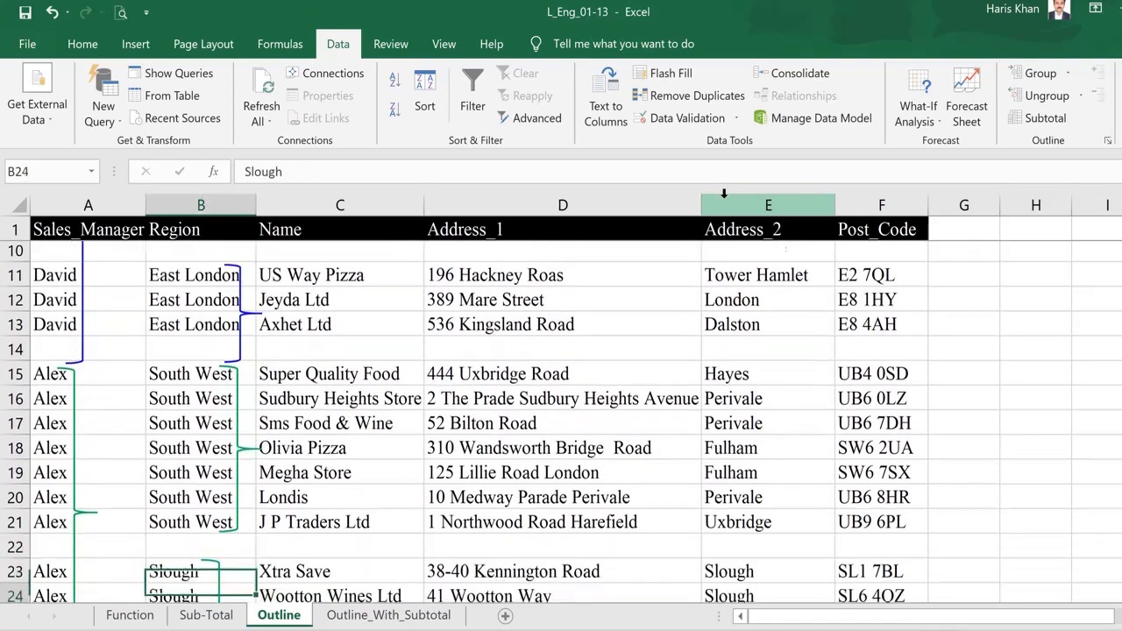
key(F4)
- Insert a blank row at row 32, separating the West customers from the Wembley customers
key(Down)
key(Down)
key(Down)
key(Down)
key(Down)
key(Down)
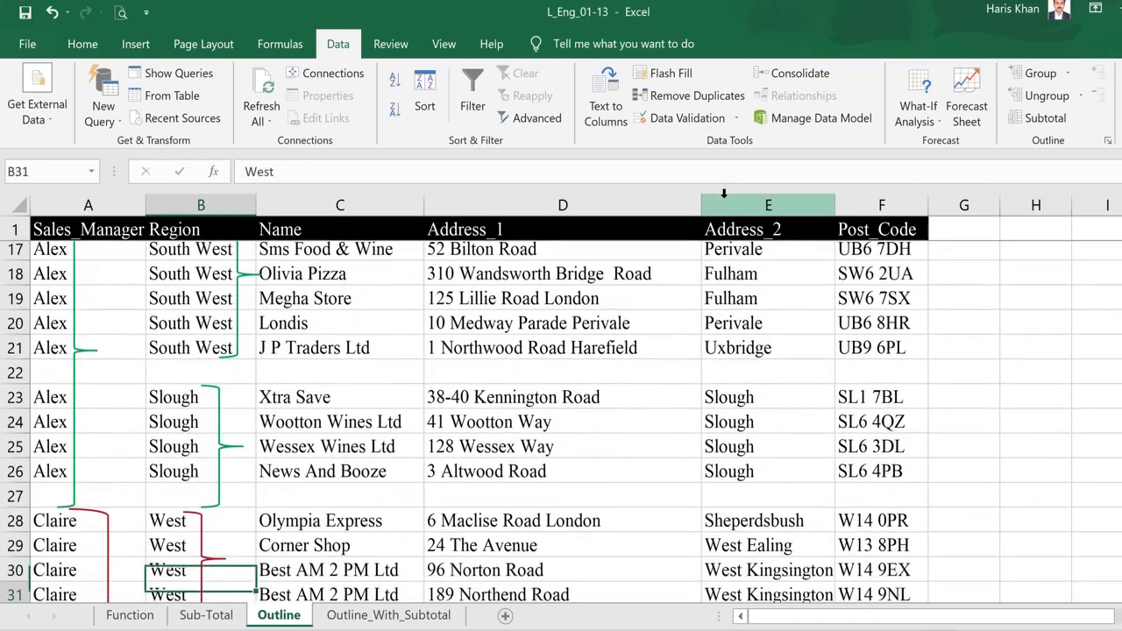
key(Up)
key(F4)
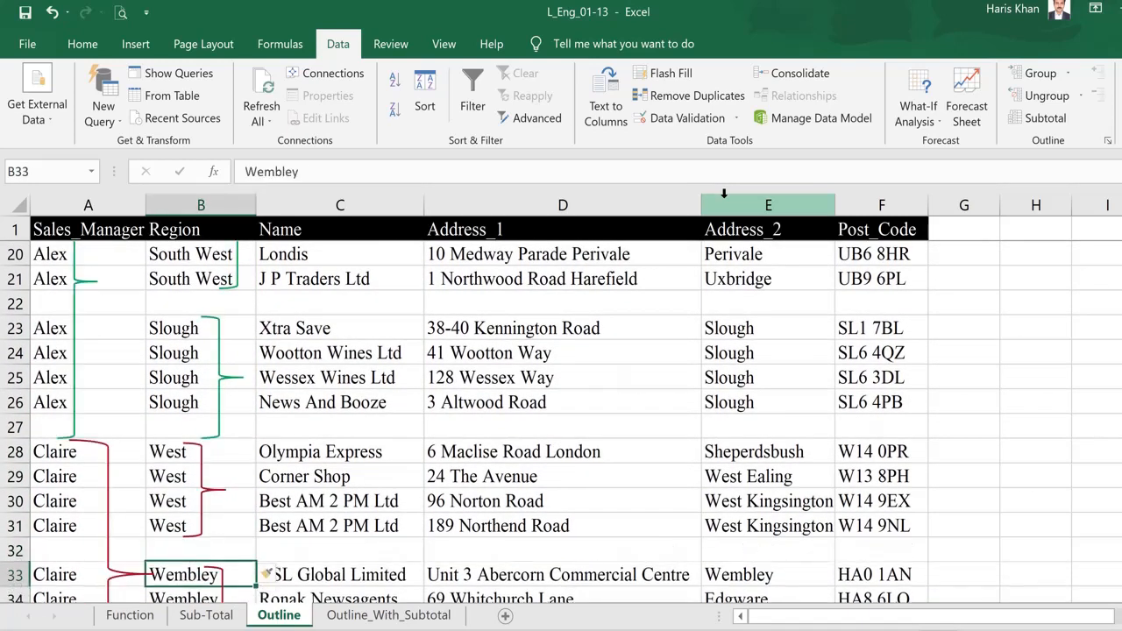
- Review the Wembley customers down to the end of the list, returning to the first record
key(Down)
key(Down)
key(Down)
key(Down)
key(Down)
key(Down)
key(Down)
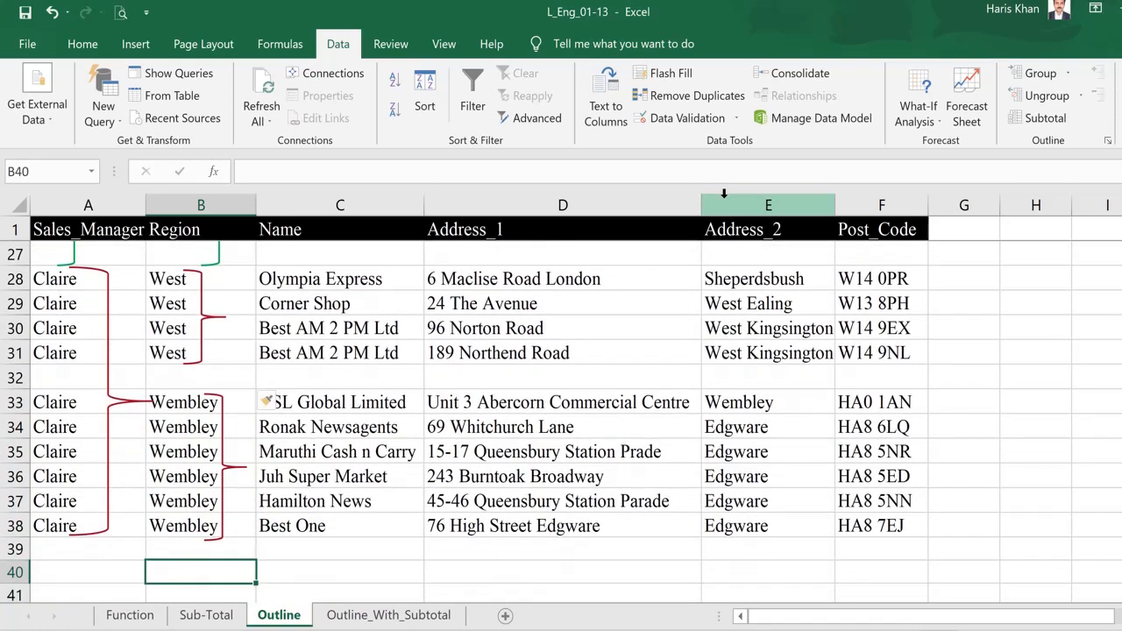
key(ctrl+Home)
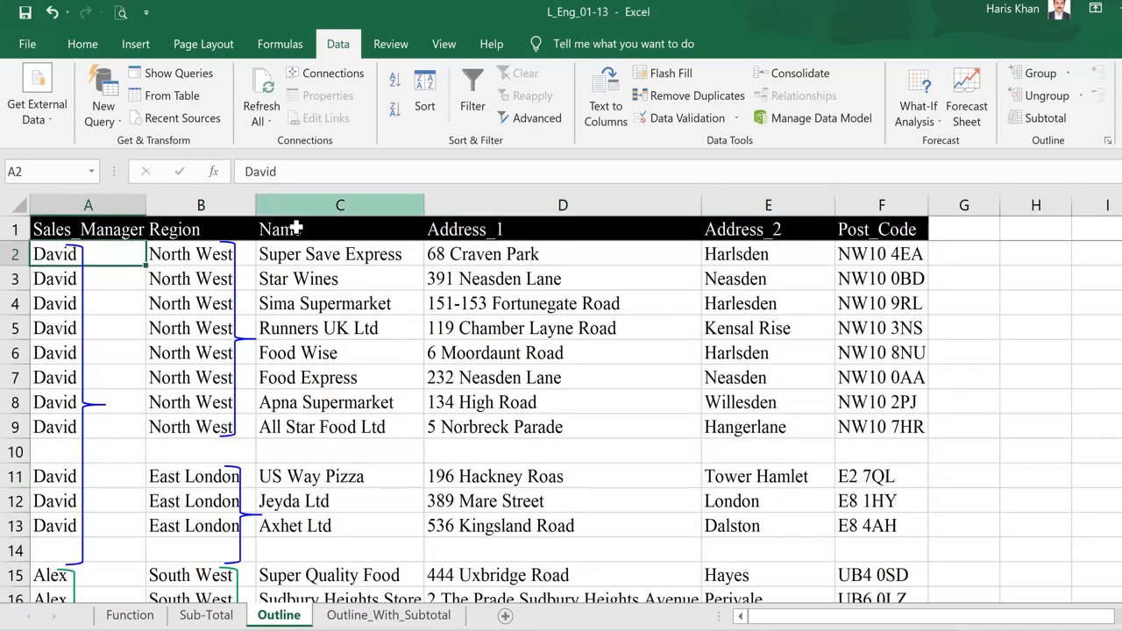
- Highlight the whole Region column and the whole Sales_Manager column, returning to the second record
click(235, 204)
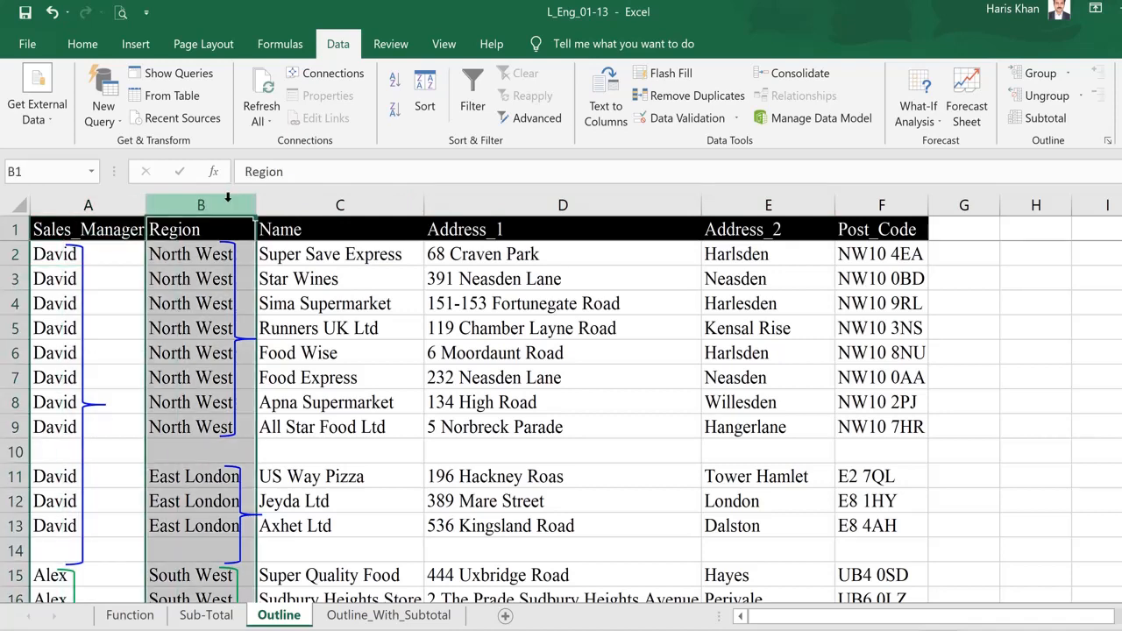
click(100, 204)
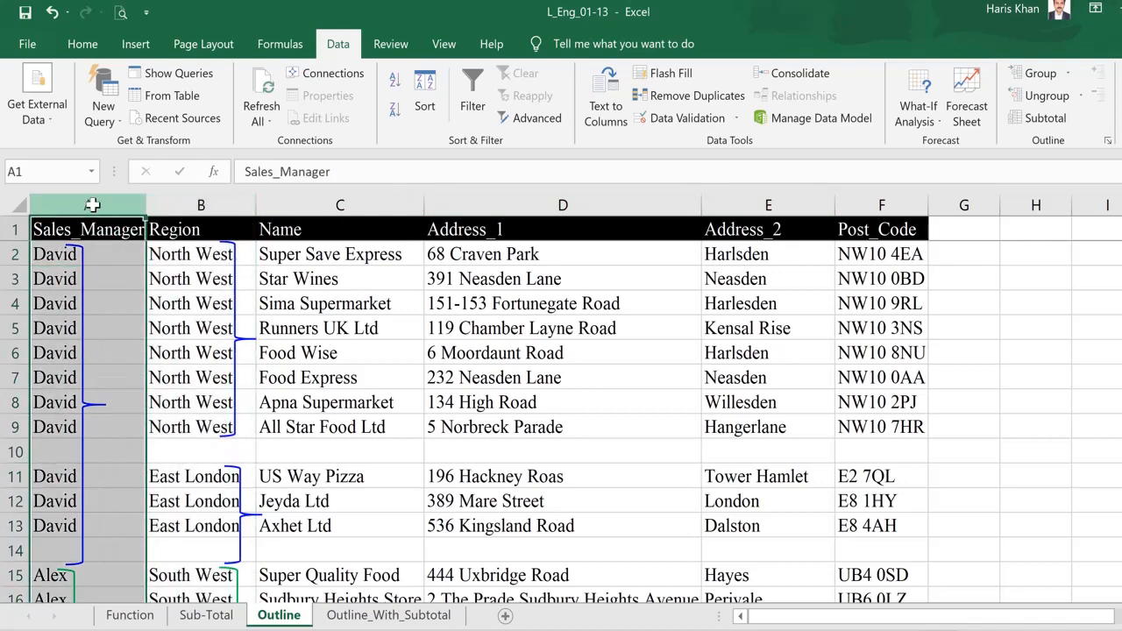
click(111, 278)
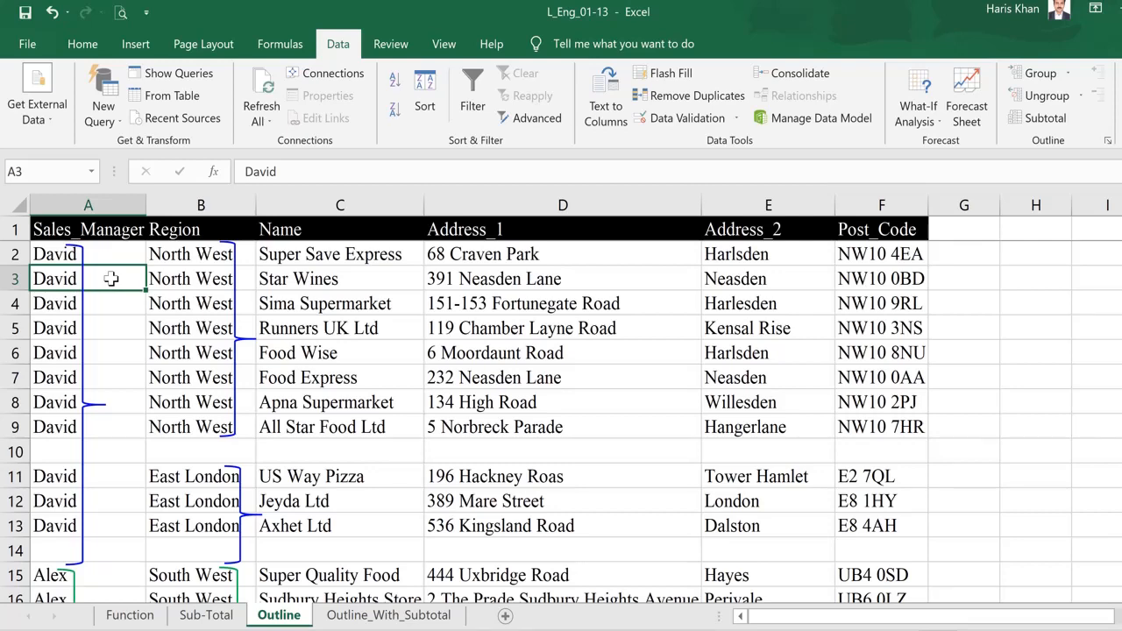
- Open the Outline_With_Subtotal sheet and examine the label and formula of the North West London customer count
key(ctrl+Page_Down)
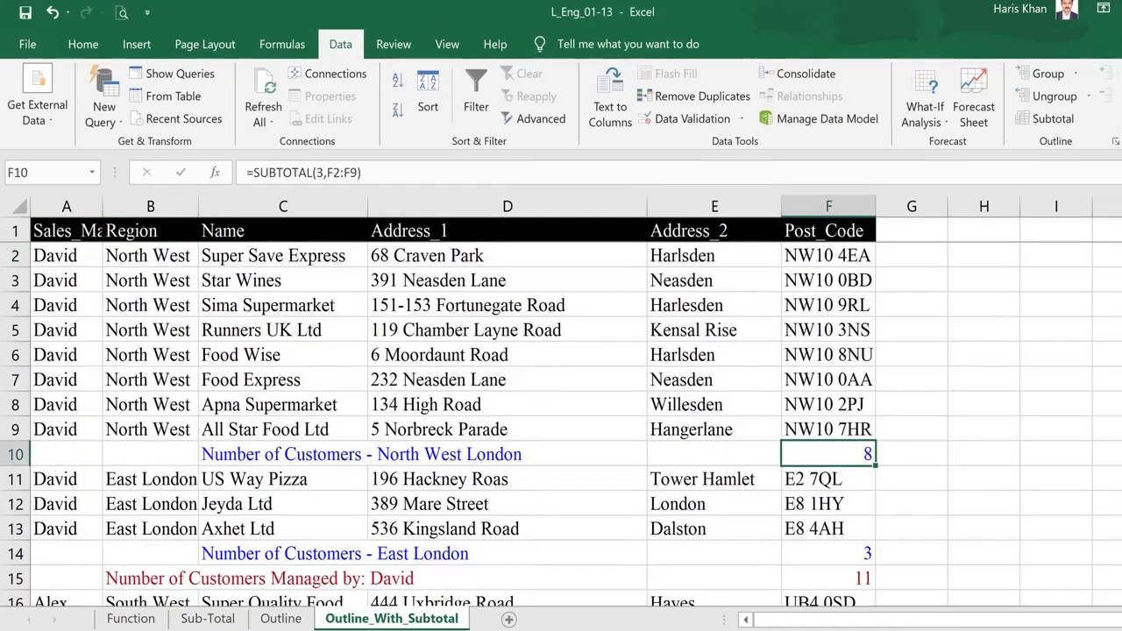
key(ctrl+Left)
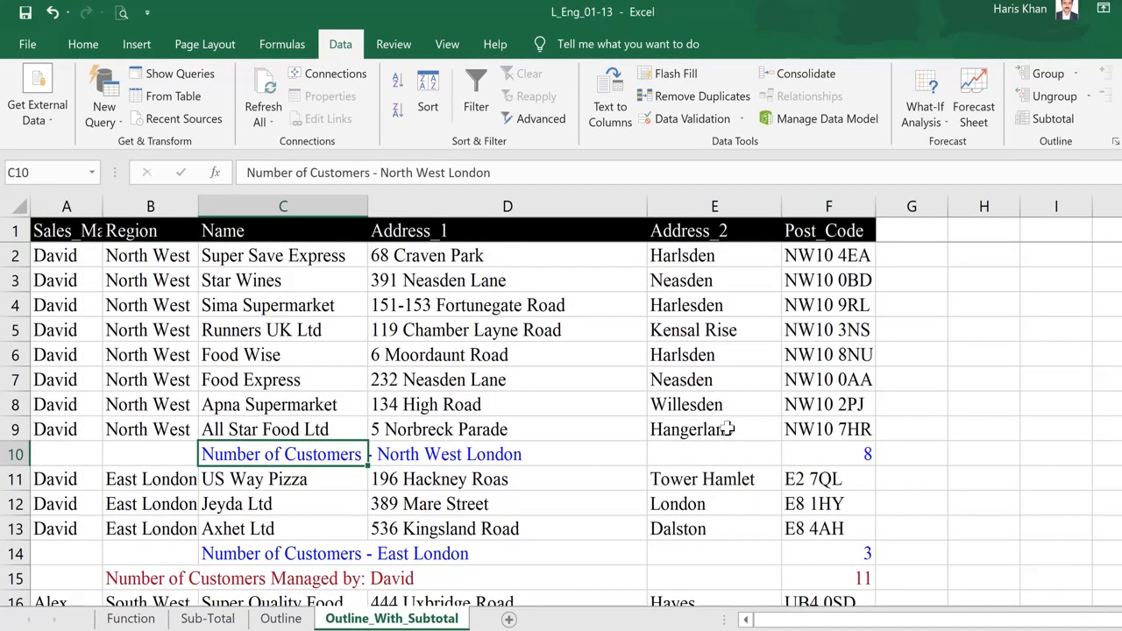
key(ctrl+Right)
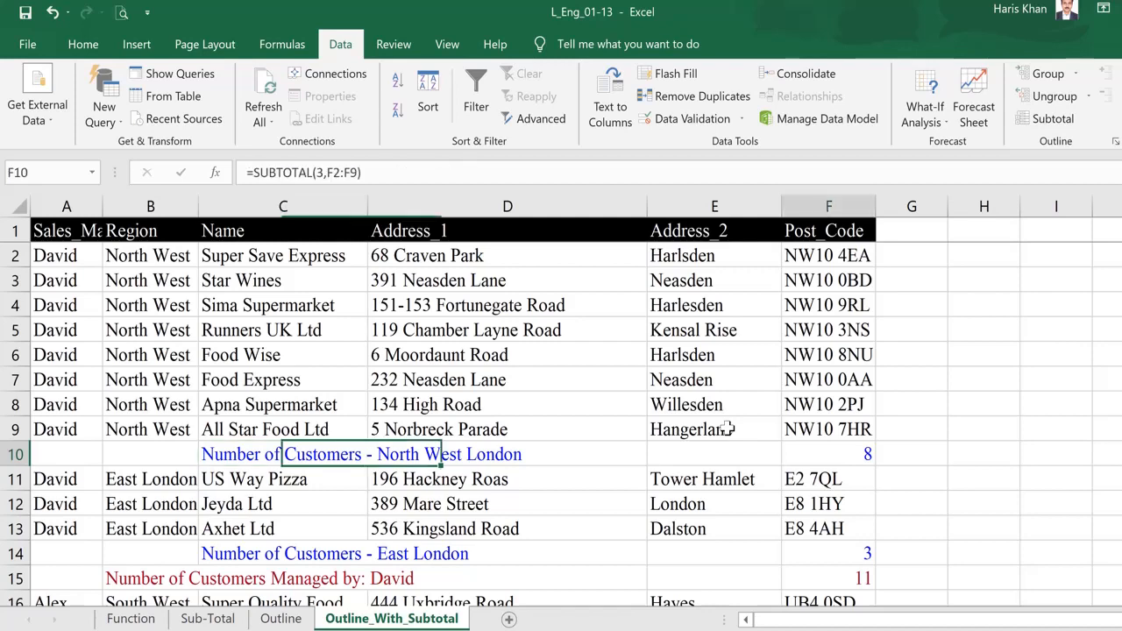
- Enter =SUBTOTAL(3,F2:F9) in F10 to count the North West London customers by post code
text(=)
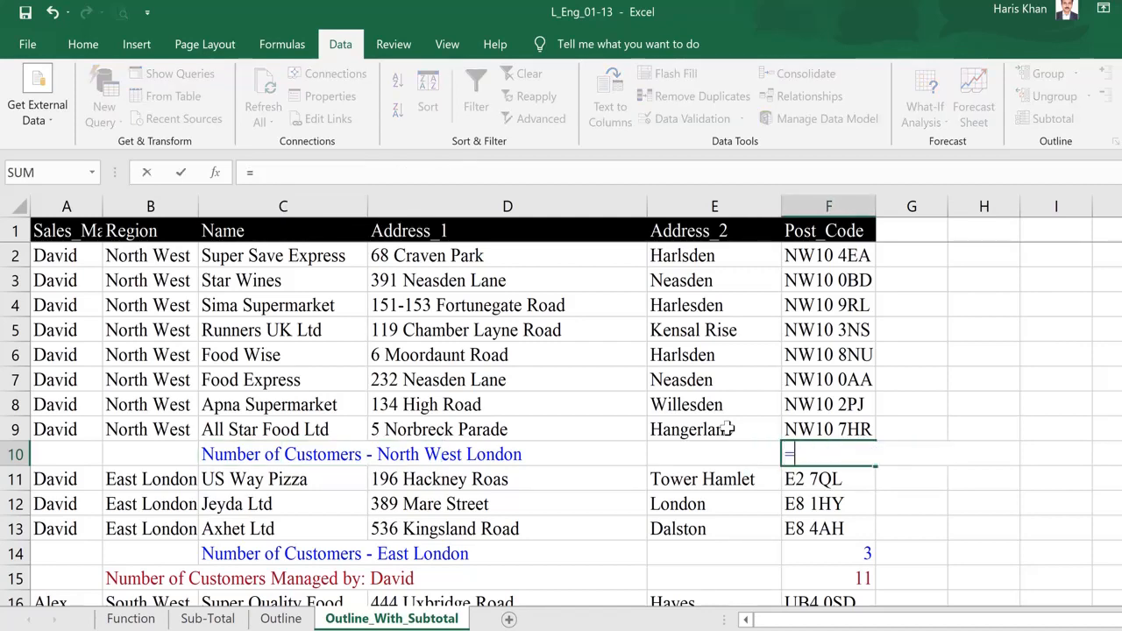
text(subto)
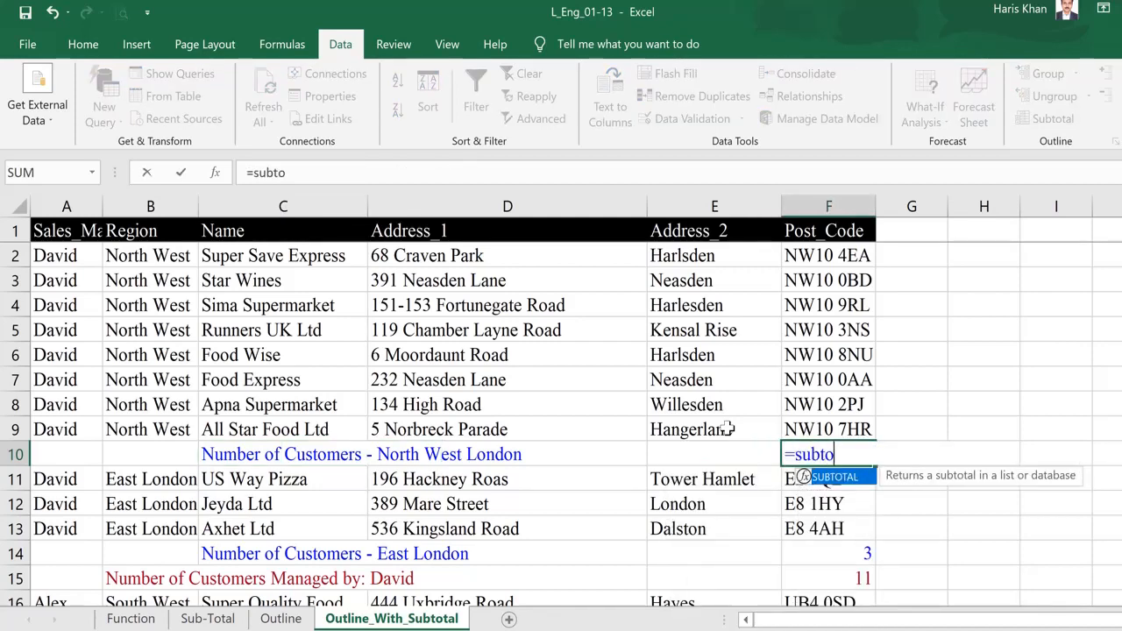
key(Tab)
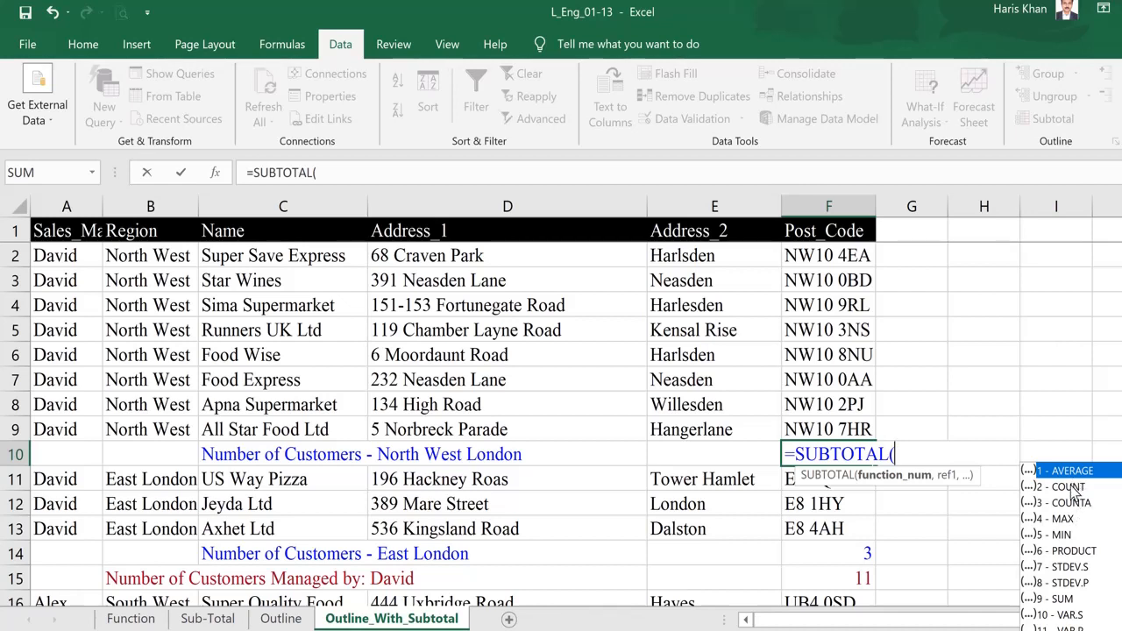
text(3,)
key(Up)
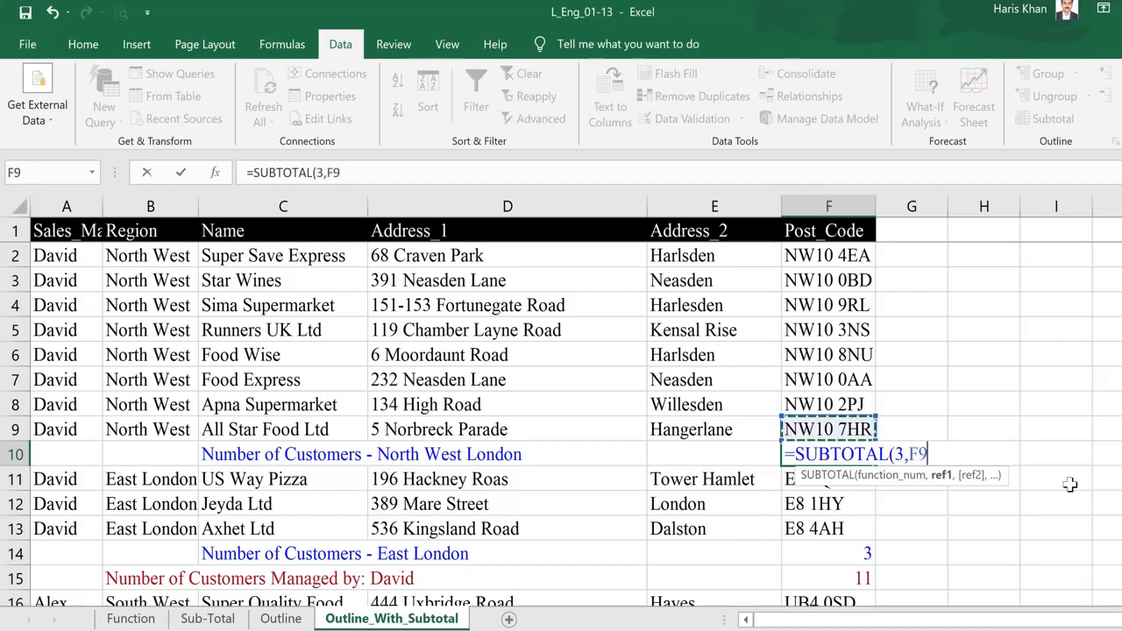
key(shift+Up)
key(shift+Up)
key(shift+Up)
key(shift+Up)
key(shift+Up)
key(shift+Up)
key(shift+Up)
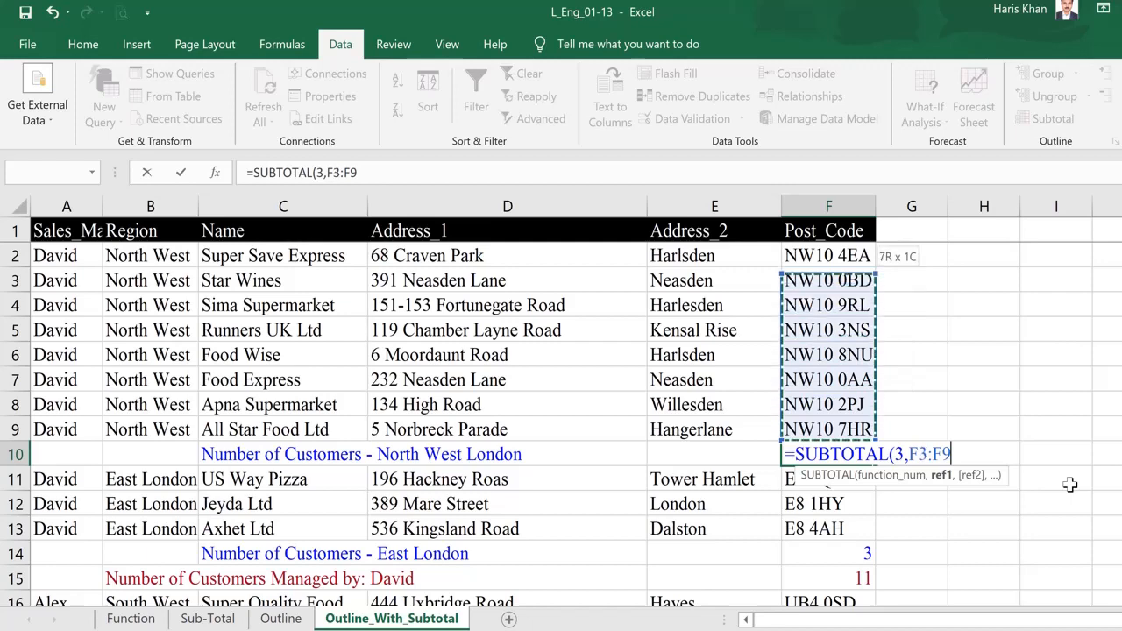
text())
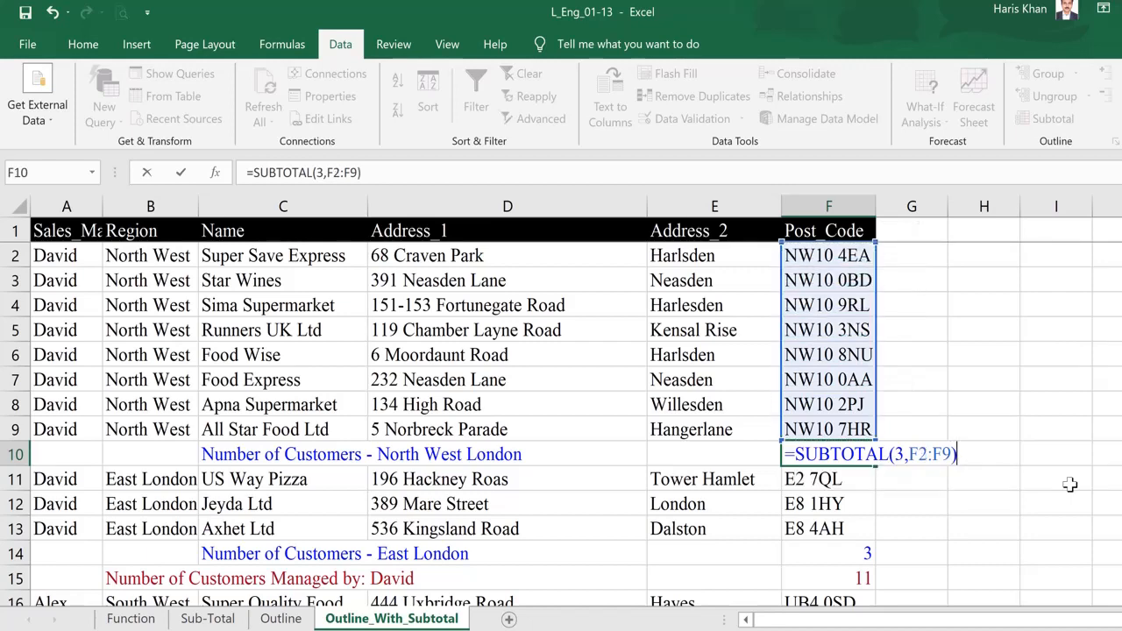
key(Return)
key(Up)
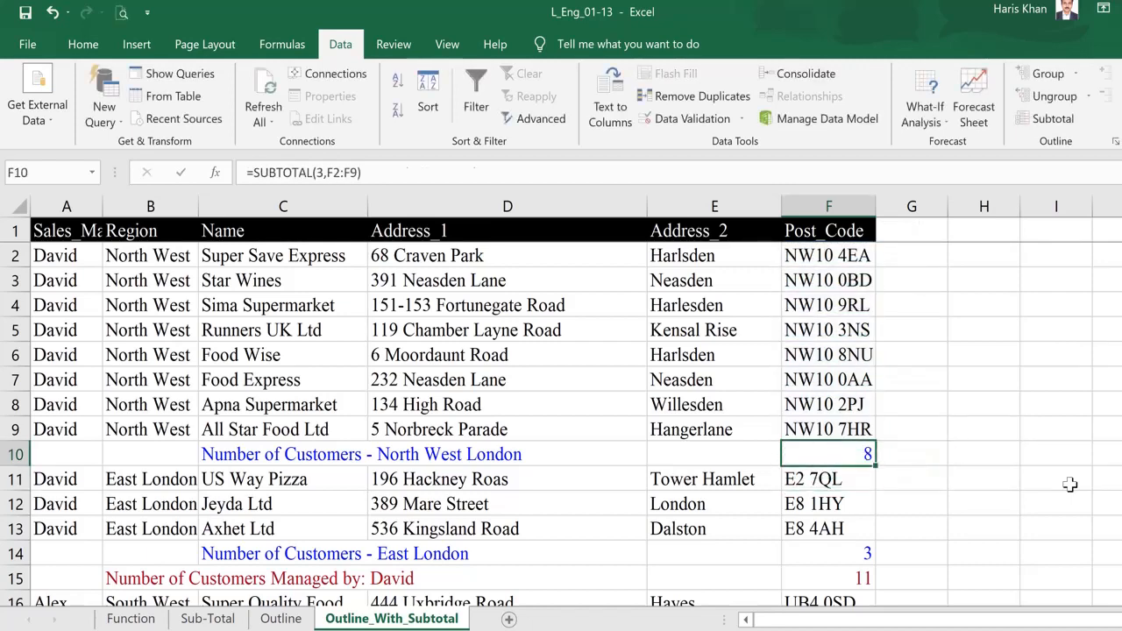
- Examine the North West London count row and the East London count in F14
key(Left)
key(Left)
key(Left)
key(Right)
key(Right)
key(Right)
key(Down)
key(Down)
key(Down)
key(Down)
- Copy the North West London count formula from F10 into F14 for the East London customers
key(Up)
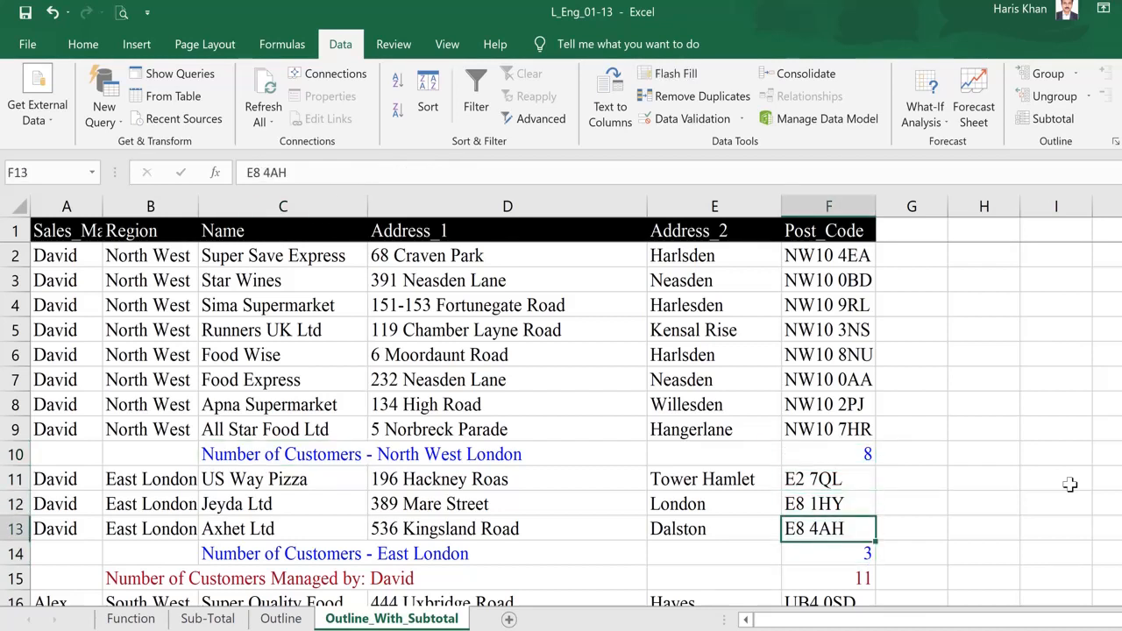
key(Up)
key(Up)
key(Up)
key(ctrl+c)
key(Down)
key(Down)
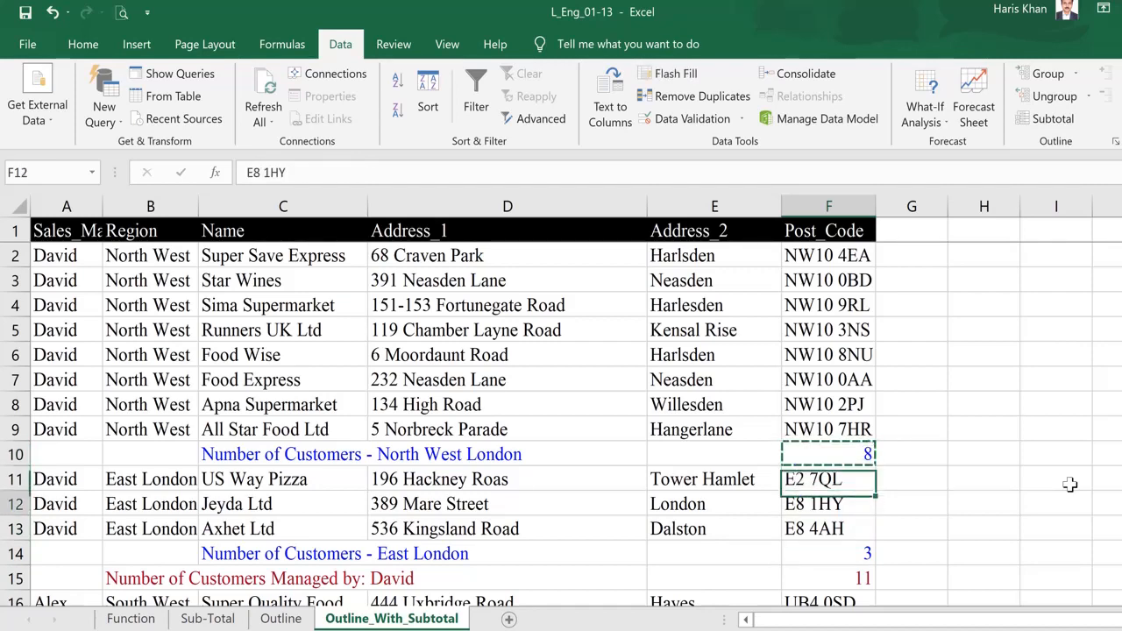
key(Down)
key(Down)
key(Down)
key(Up)
key(Return)
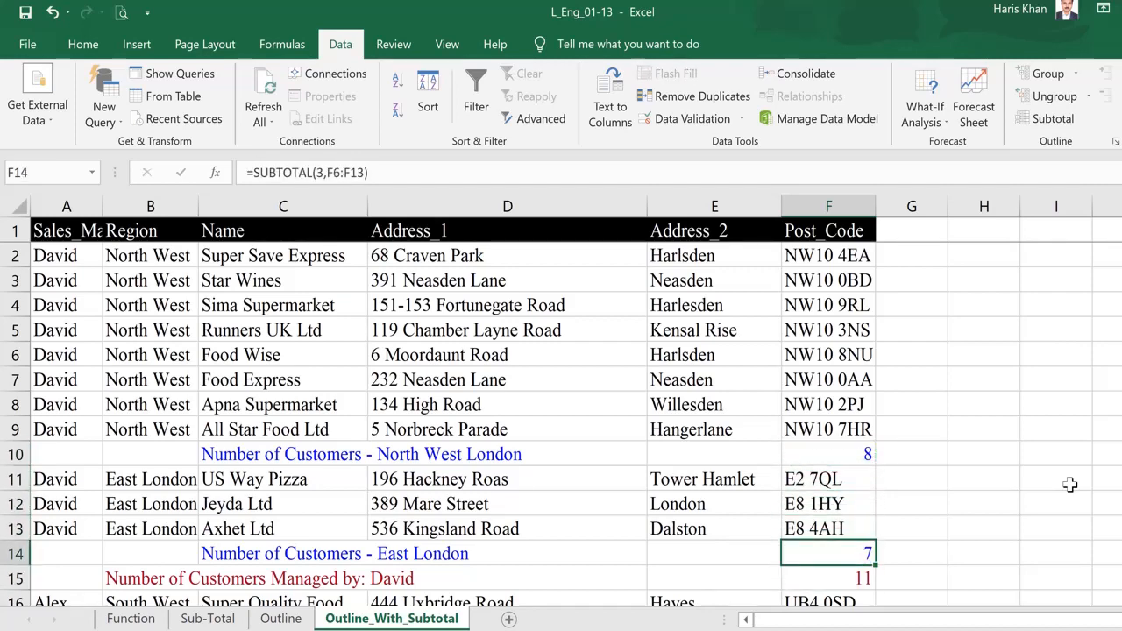
- Adjust the range of the SUBTOTAL formula in F14 so it counts only the East London post codes
key(F2)
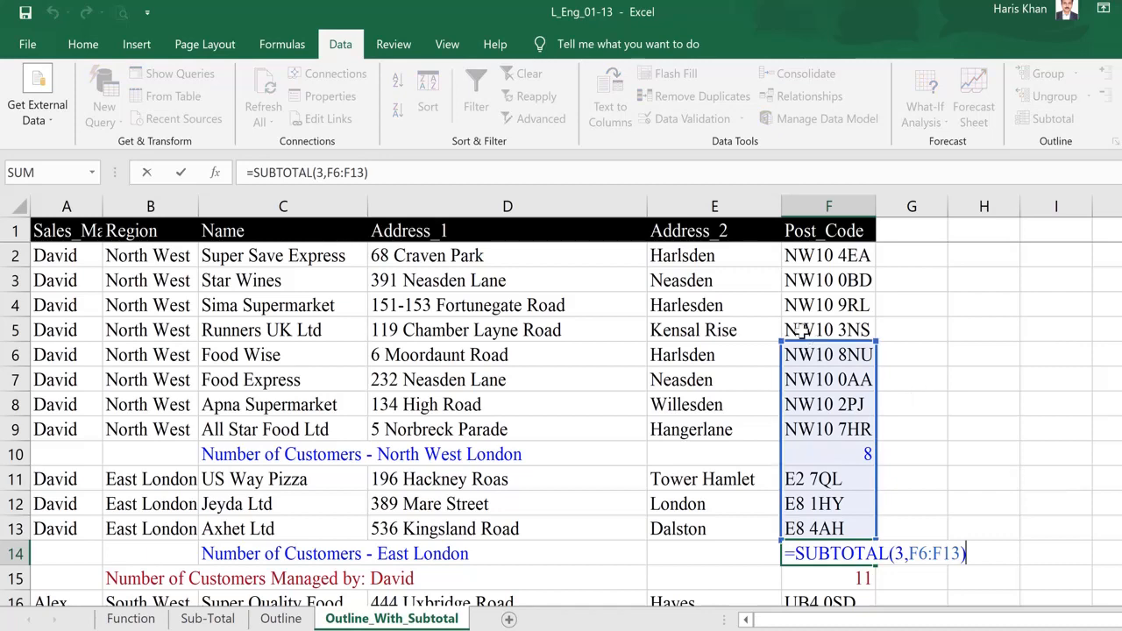
drag(778, 338, 807, 459)
key(Return)
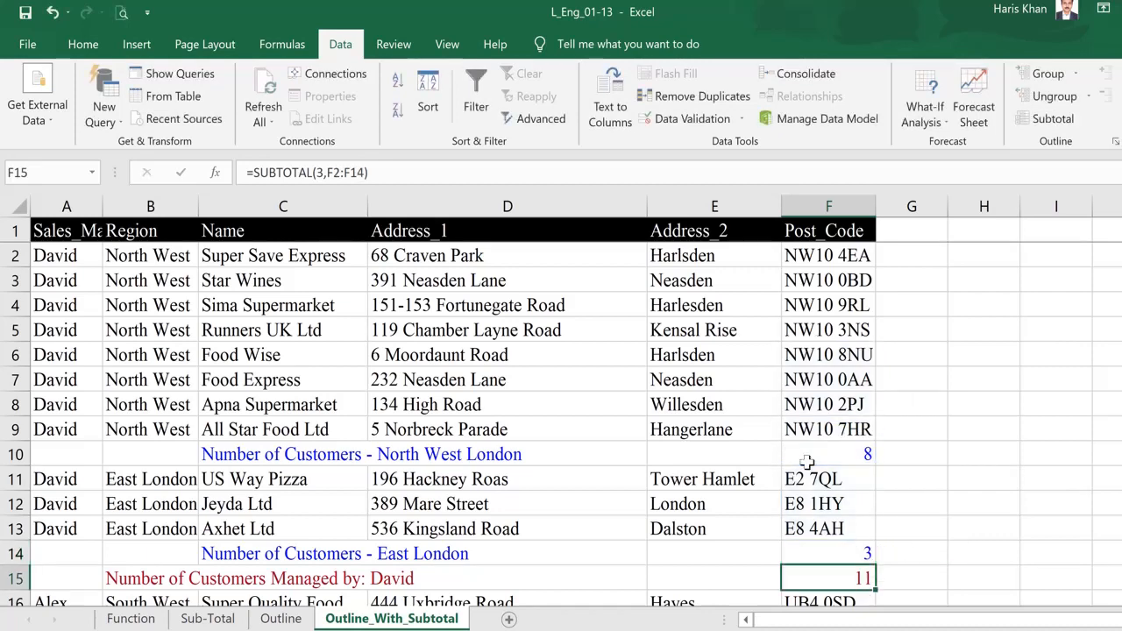
- Enter =SUBTOTAL(3,F2:F13) in F15 to count all customers of the first sales manager
key(ctrl+Left)
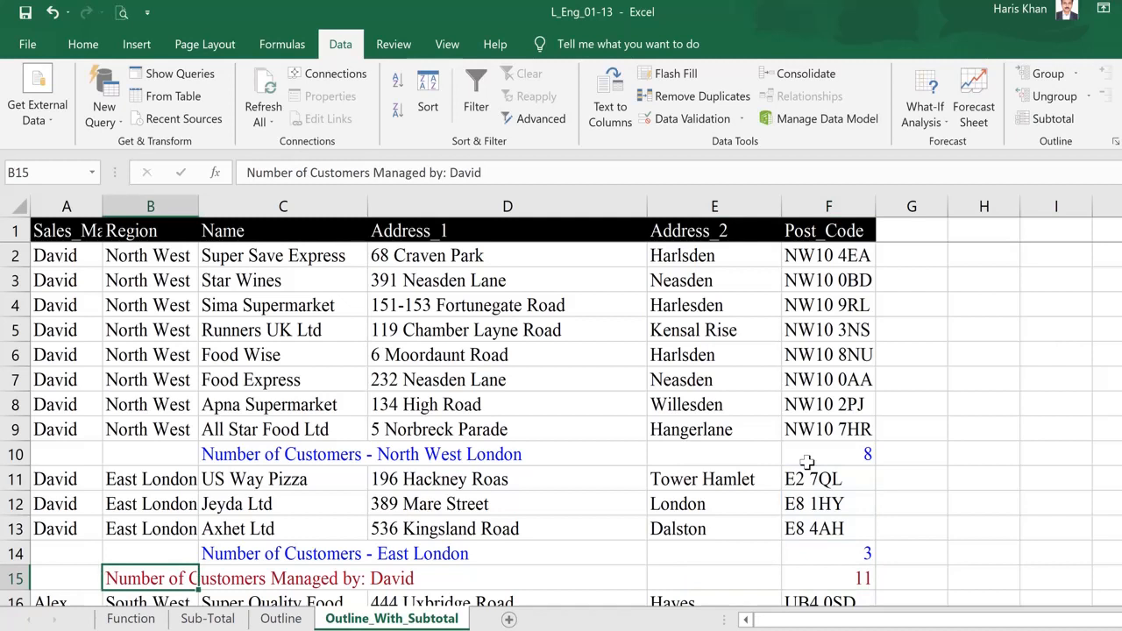
key(ctrl+Right)
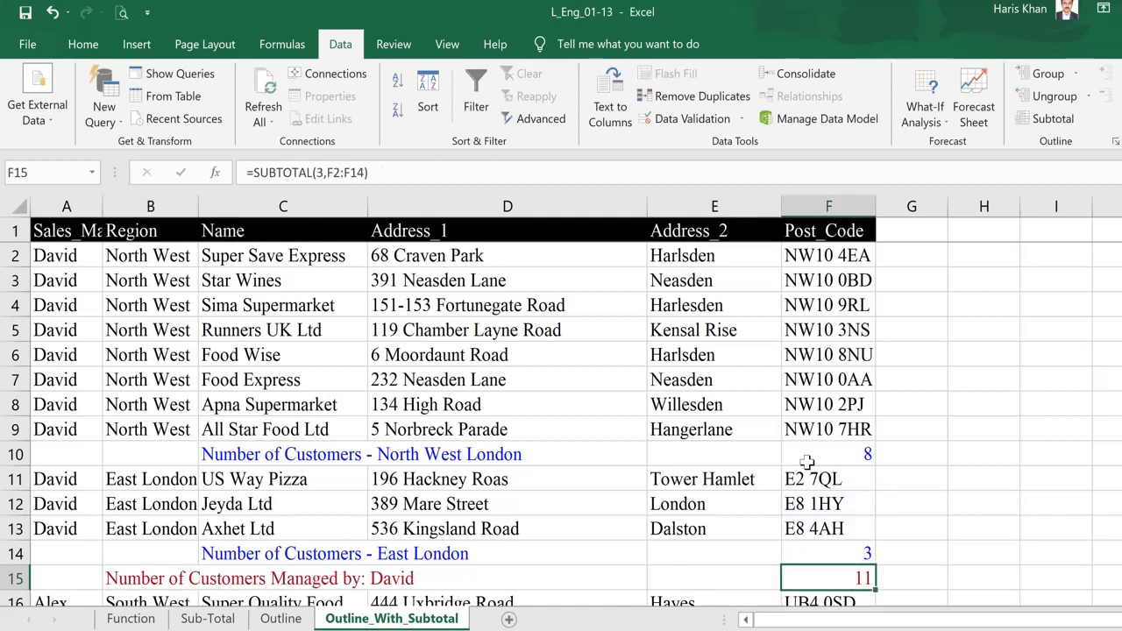
key(ctrl+Left)
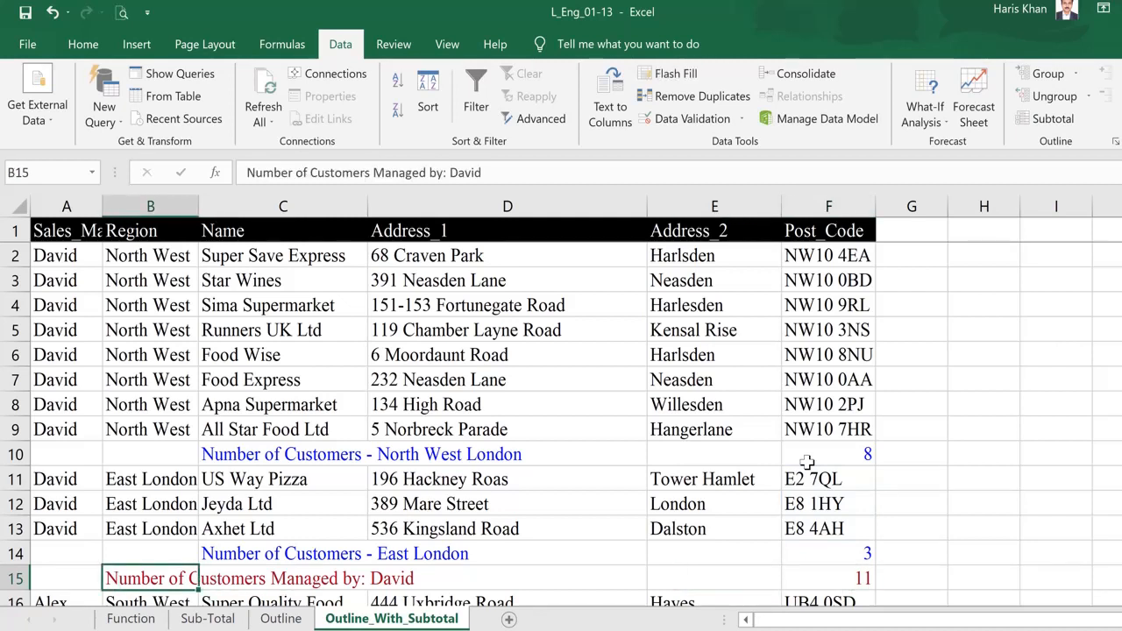
key(Left)
key(Right)
key(ctrl+Right)
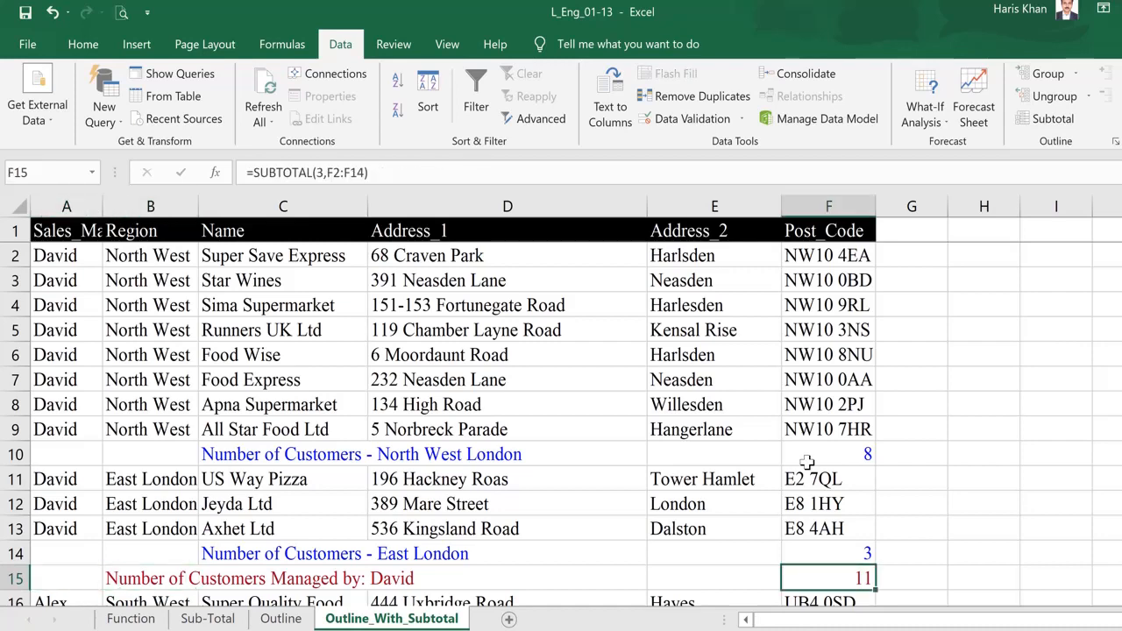
text(=)
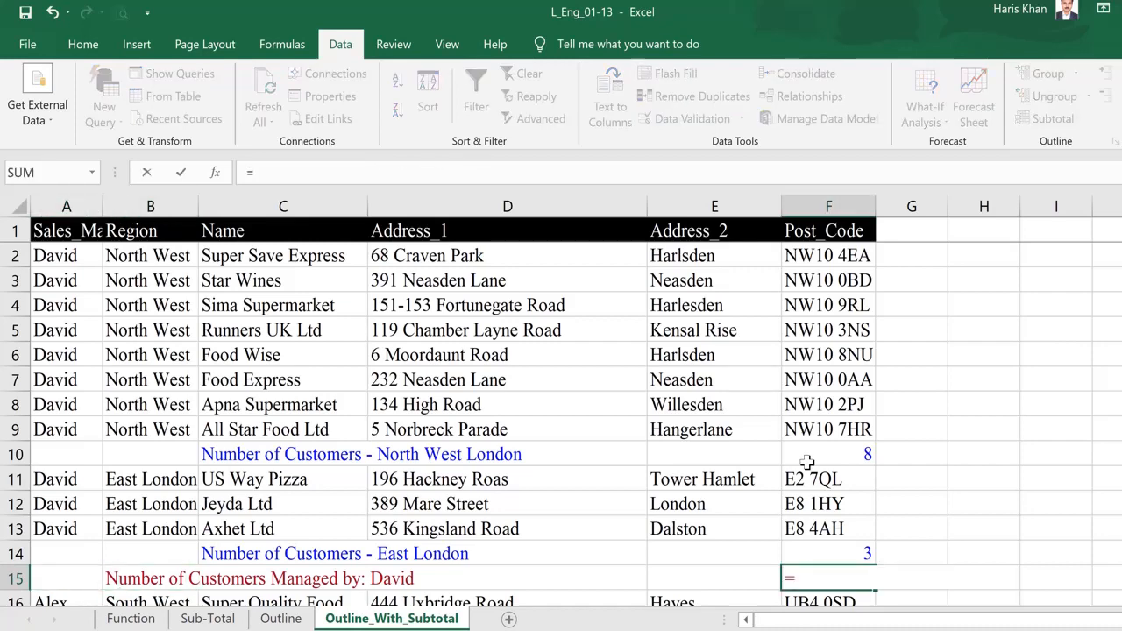
text(subt)
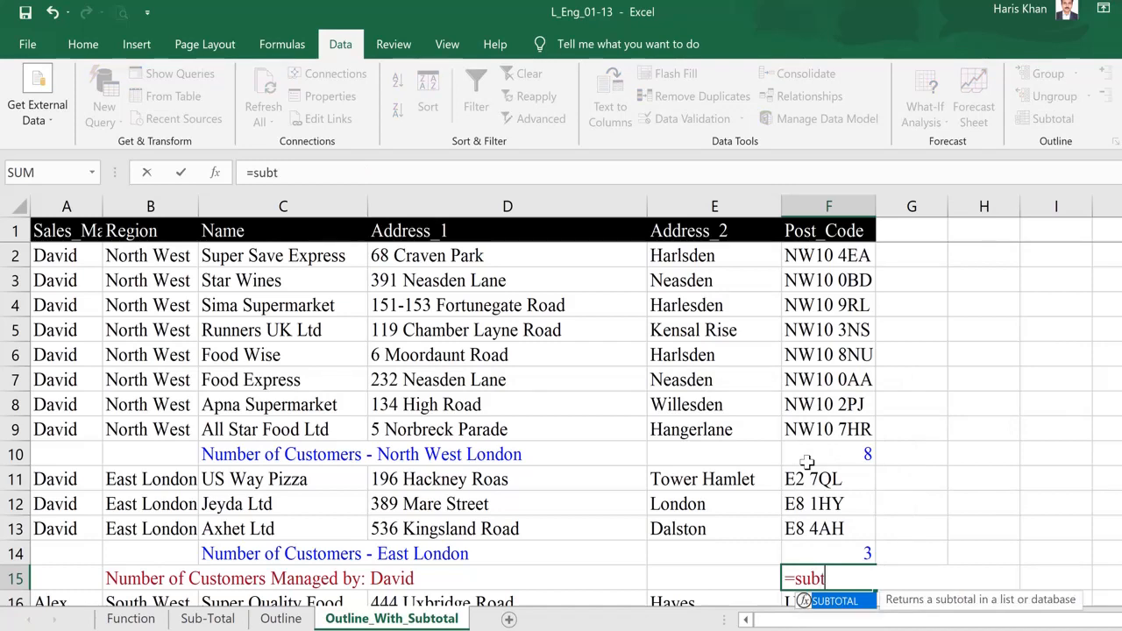
key(Tab)
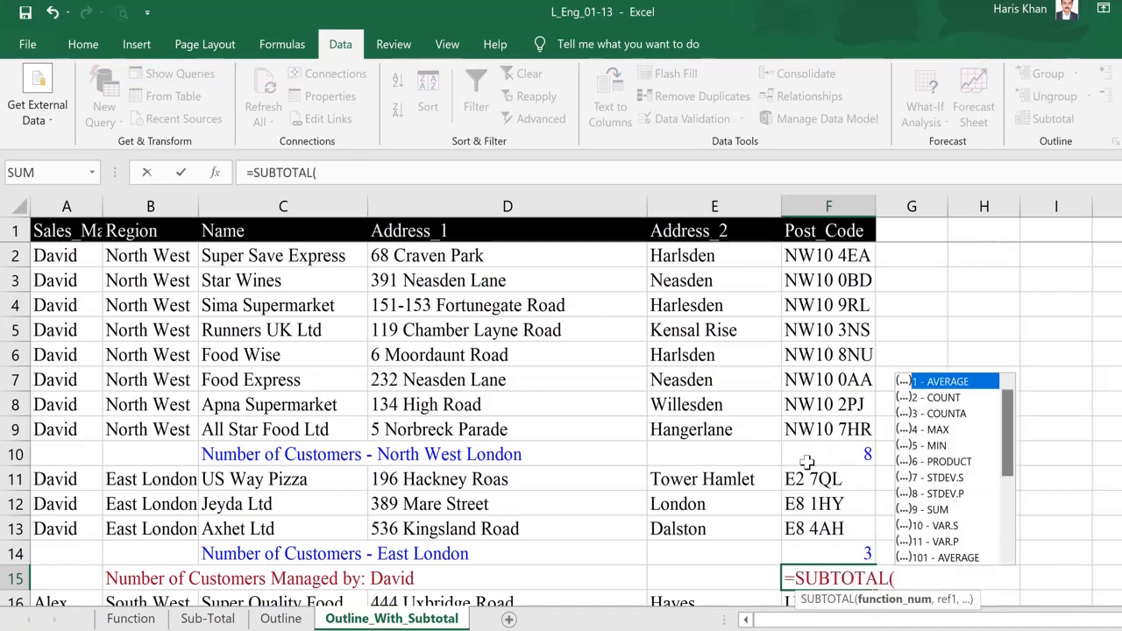
text(3,)
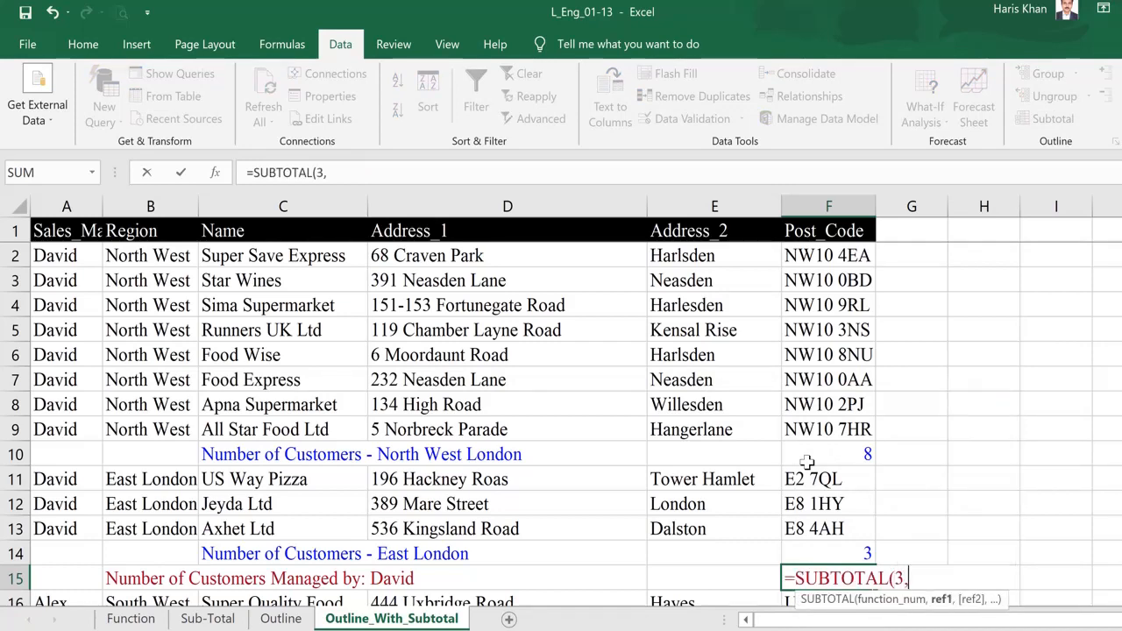
key(Up)
key(Up)
key(shift+Up)
key(shift+Up)
key(shift+Up)
key(shift+Up)
key(shift+Up)
key(shift+Up)
key(shift+Up)
key(shift+Up)
key(shift+Up)
key(shift+Up)
key(shift+Up)
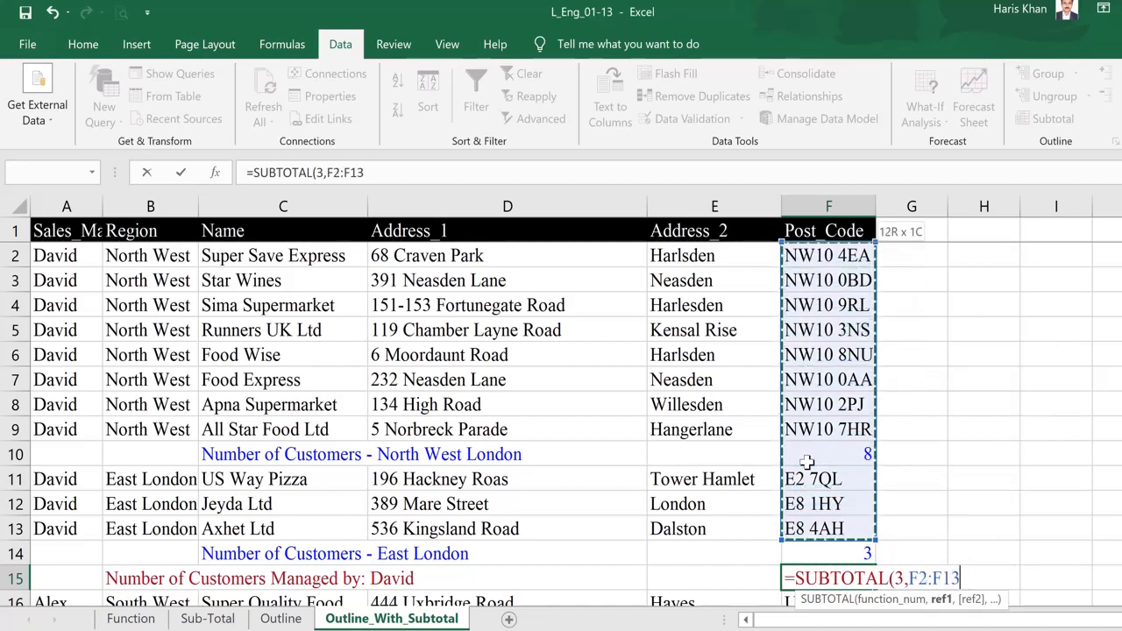
text())
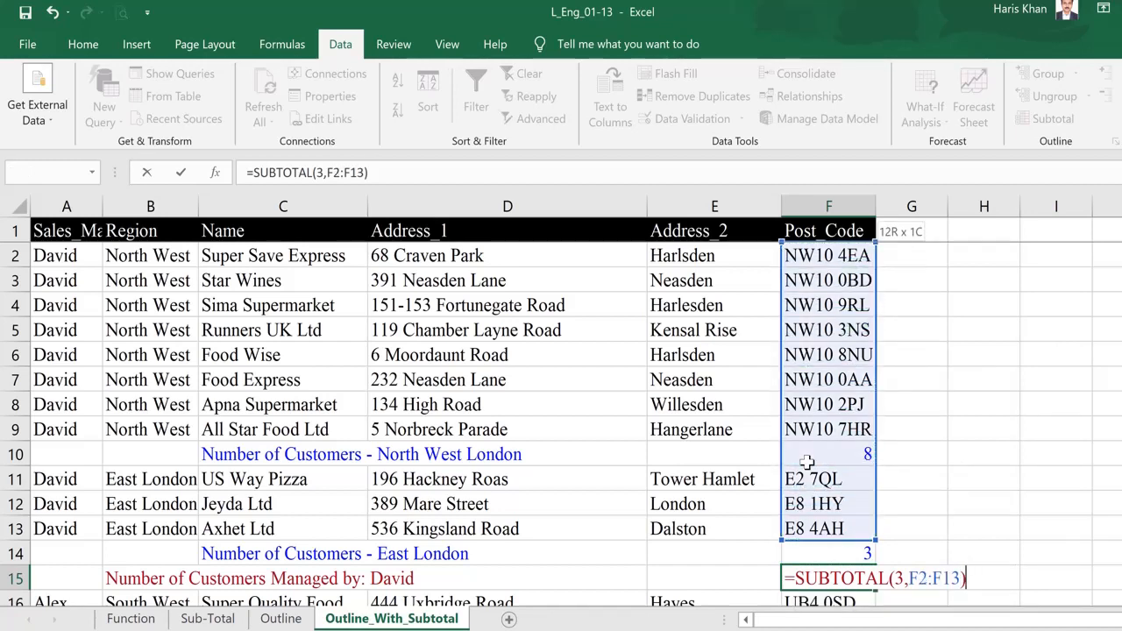
key(ctrl+Return)
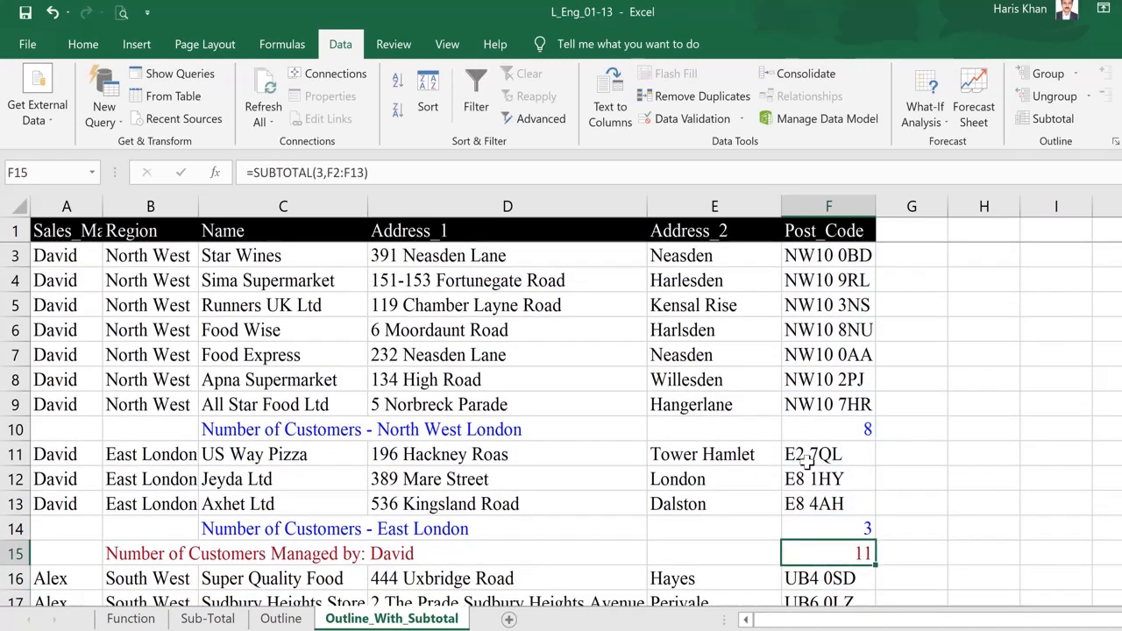
- Examine the region and manager count formulas in F10, F14 and F15, and the South West count in F23
key(ctrl+Left)
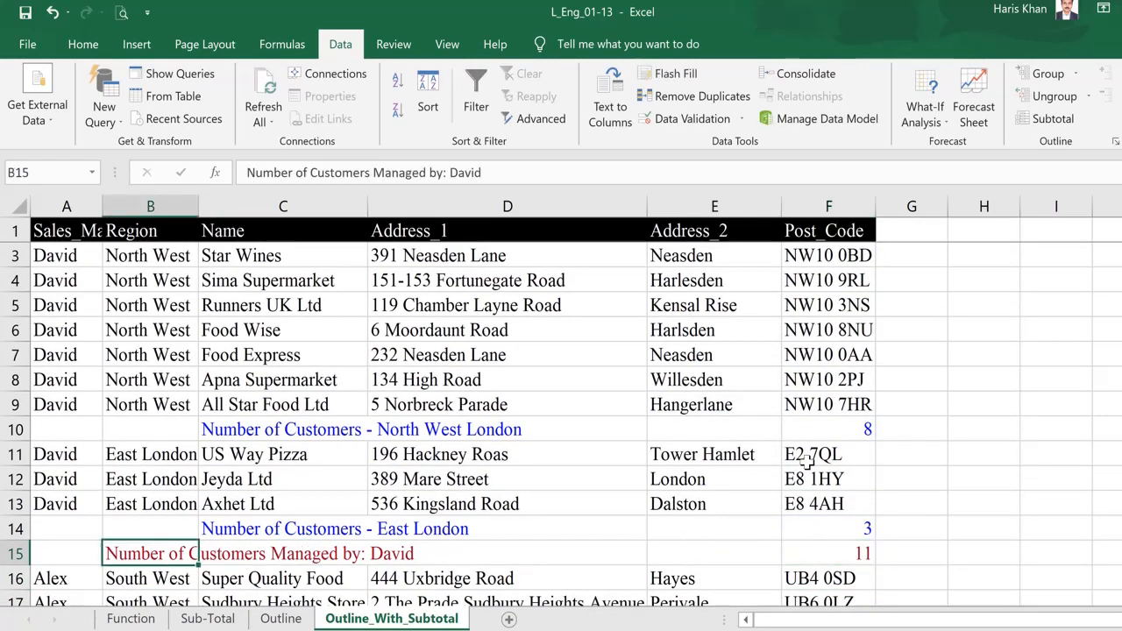
click(847, 434)
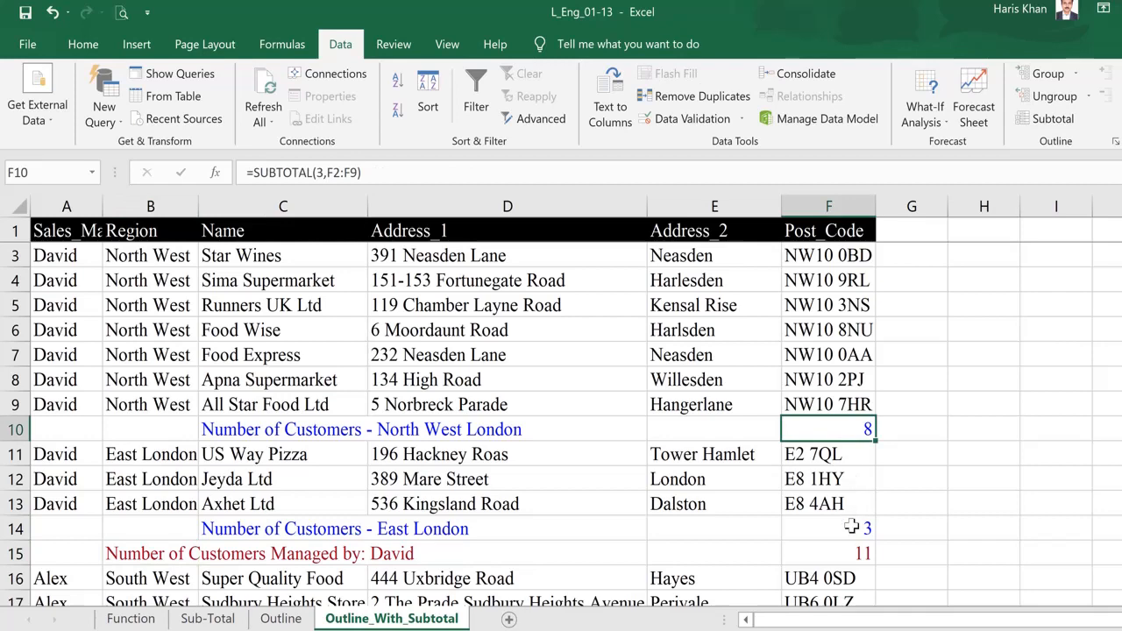
click(851, 525)
click(837, 554)
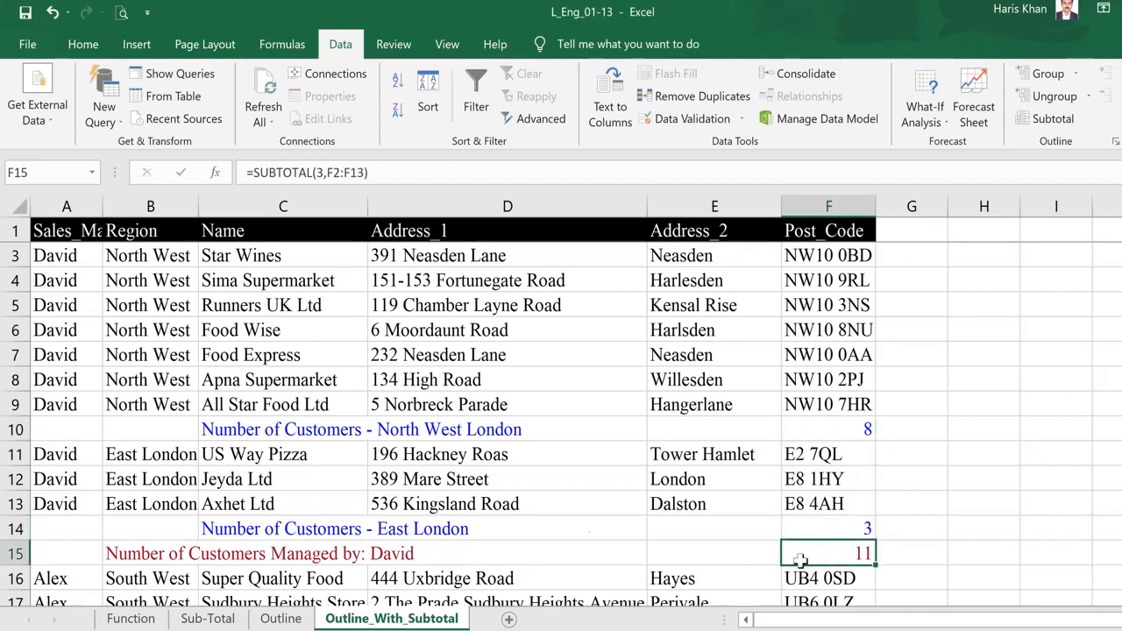
click(123, 557)
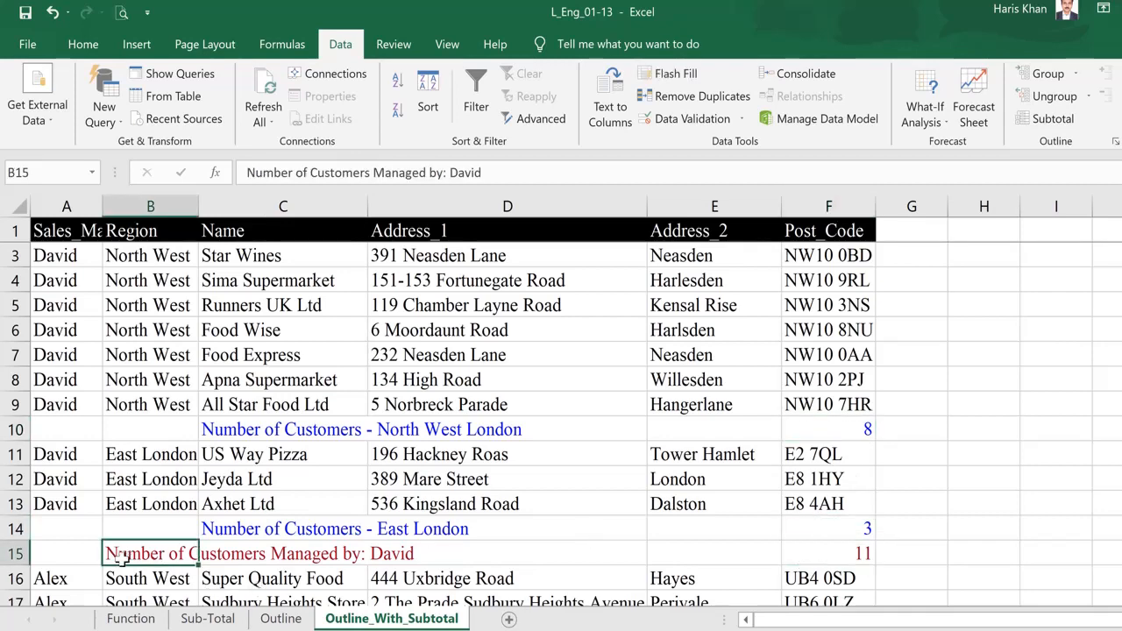
scroll(123, 558, down, 1)
scroll(123, 558, down, 2)
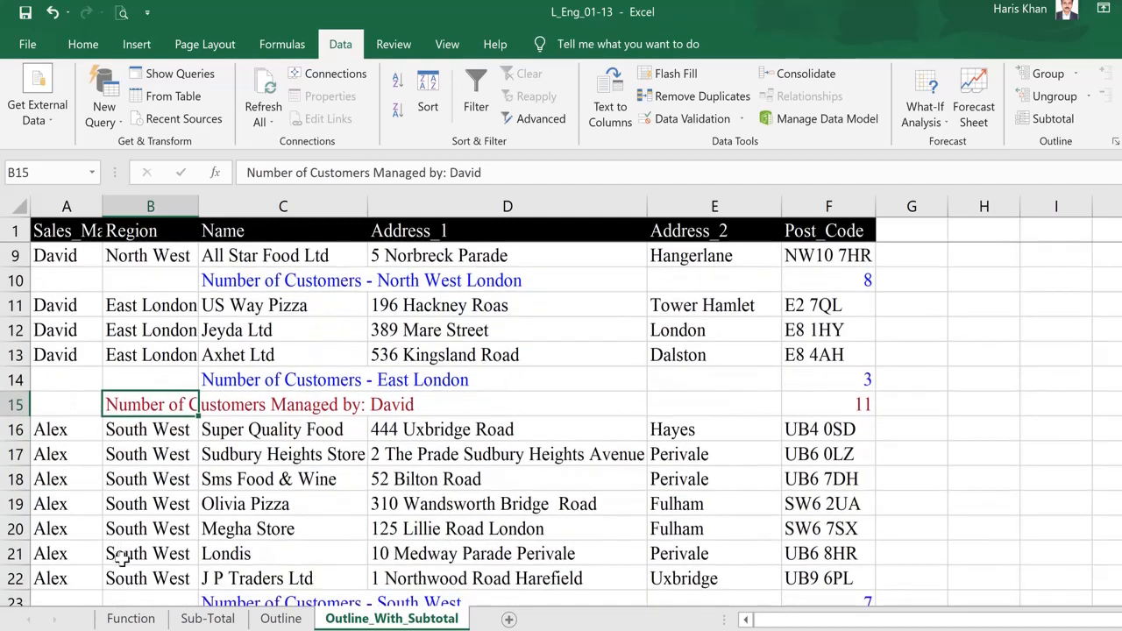
click(804, 531)
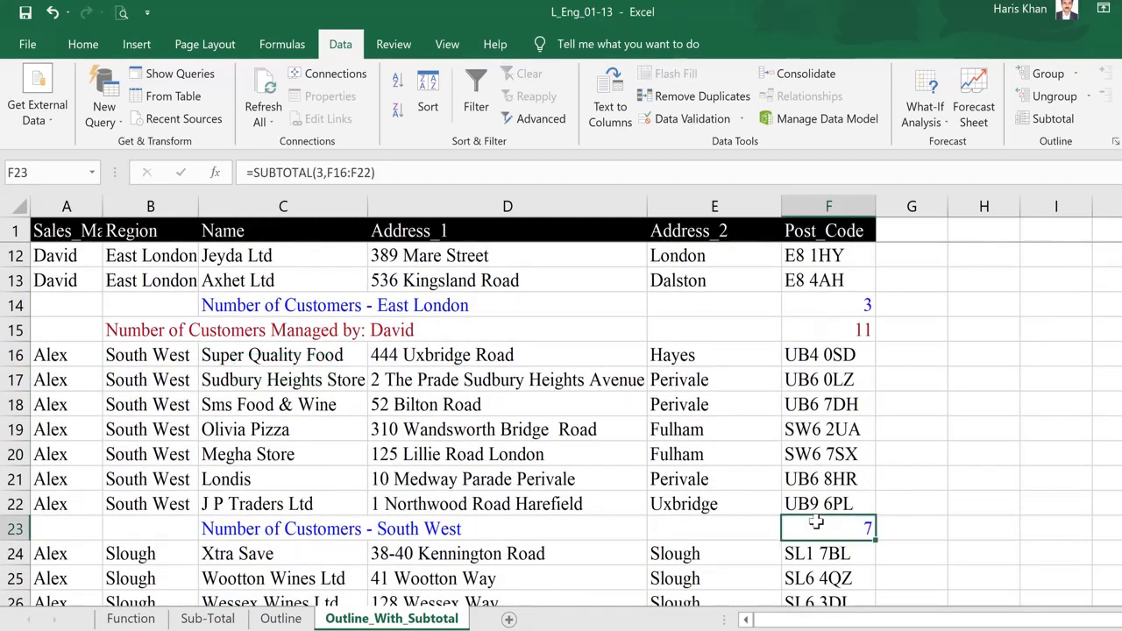
scroll(815, 526, down, 1)
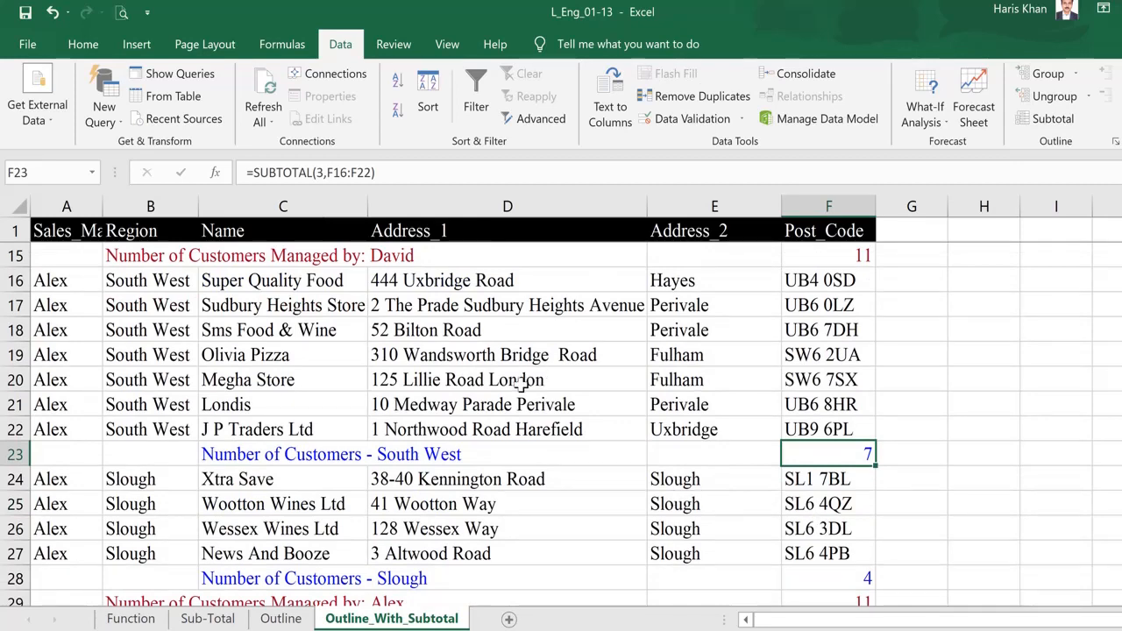
- Apply Auto Outline to the customer list with A2 as the active cell
key(ctrl+Home)
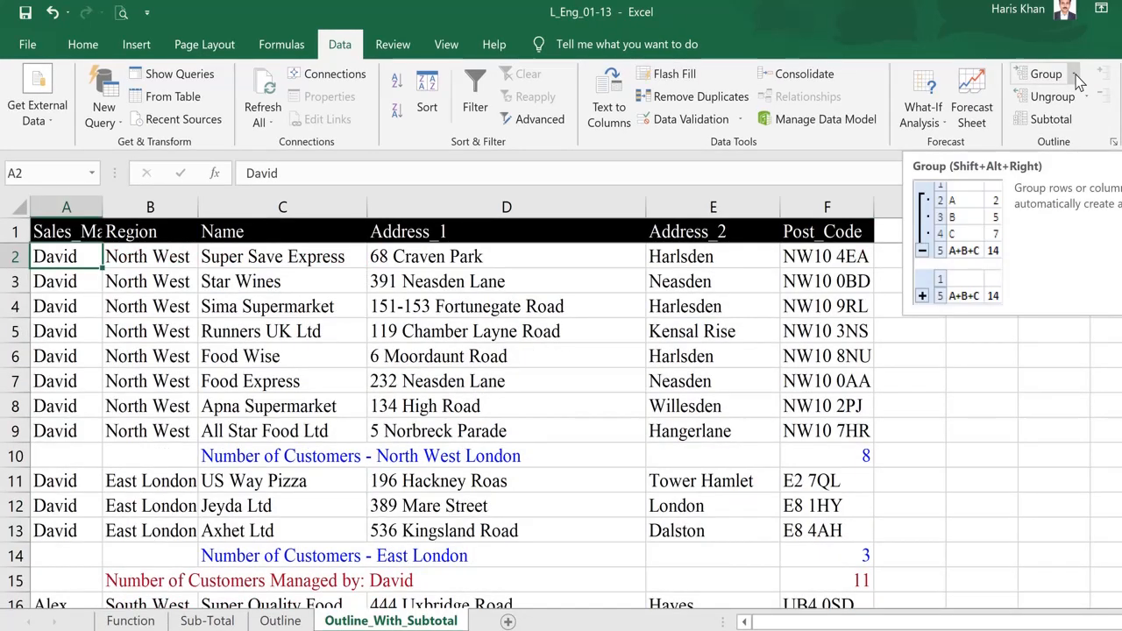
click(1076, 77)
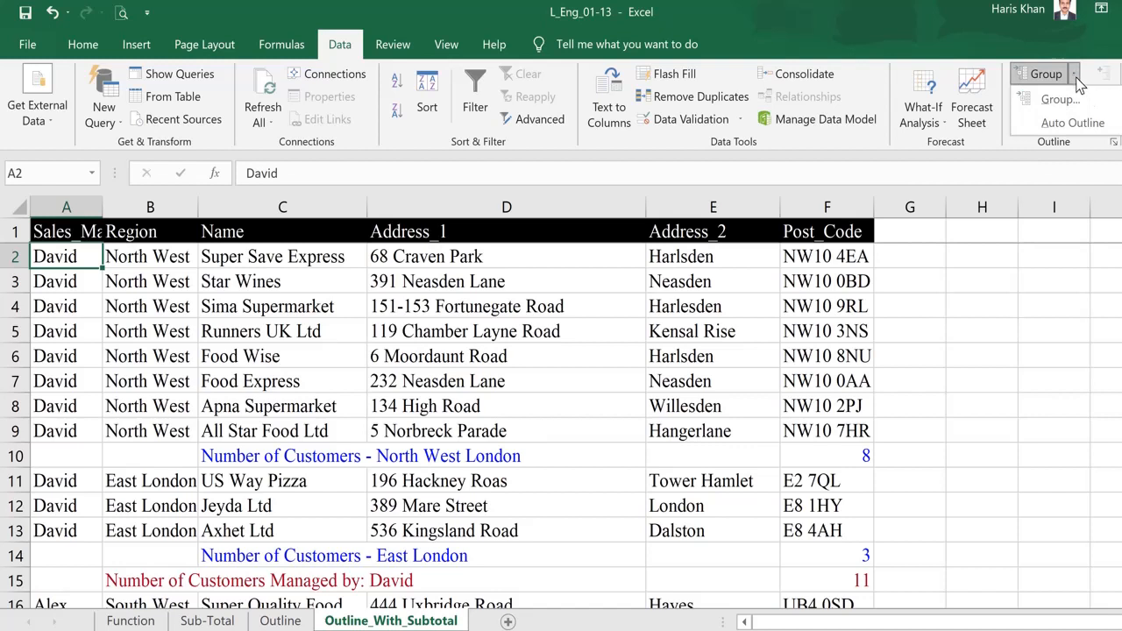
click(1073, 123)
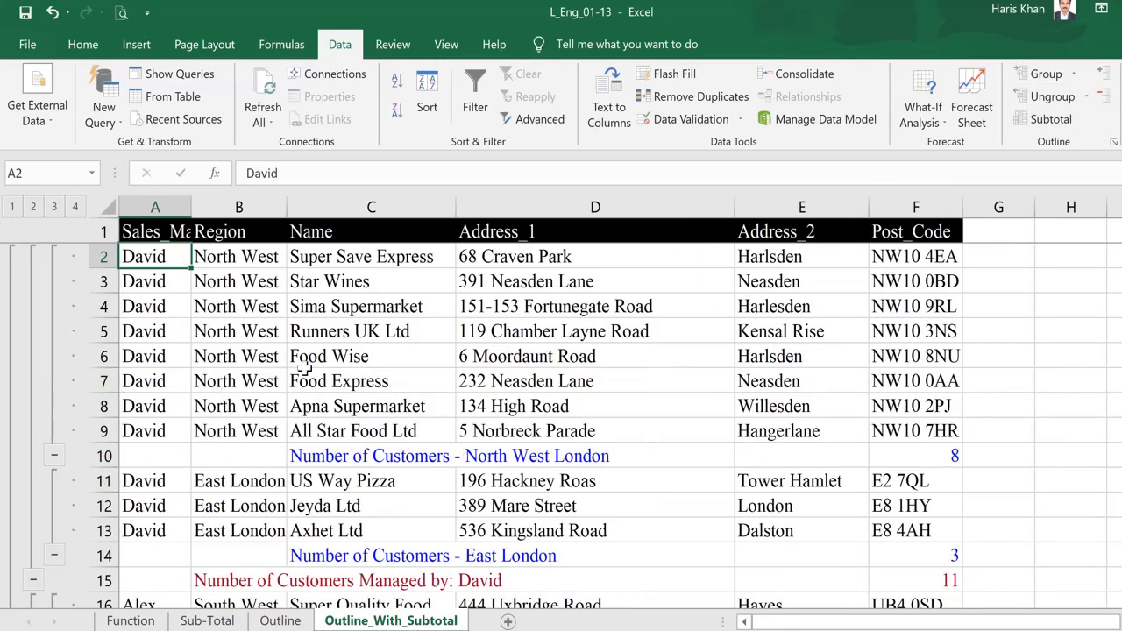
- Collapse the outline to level 1 for the grand total, and expand to level 2 to examine the sales managers' customer counts
click(13, 208)
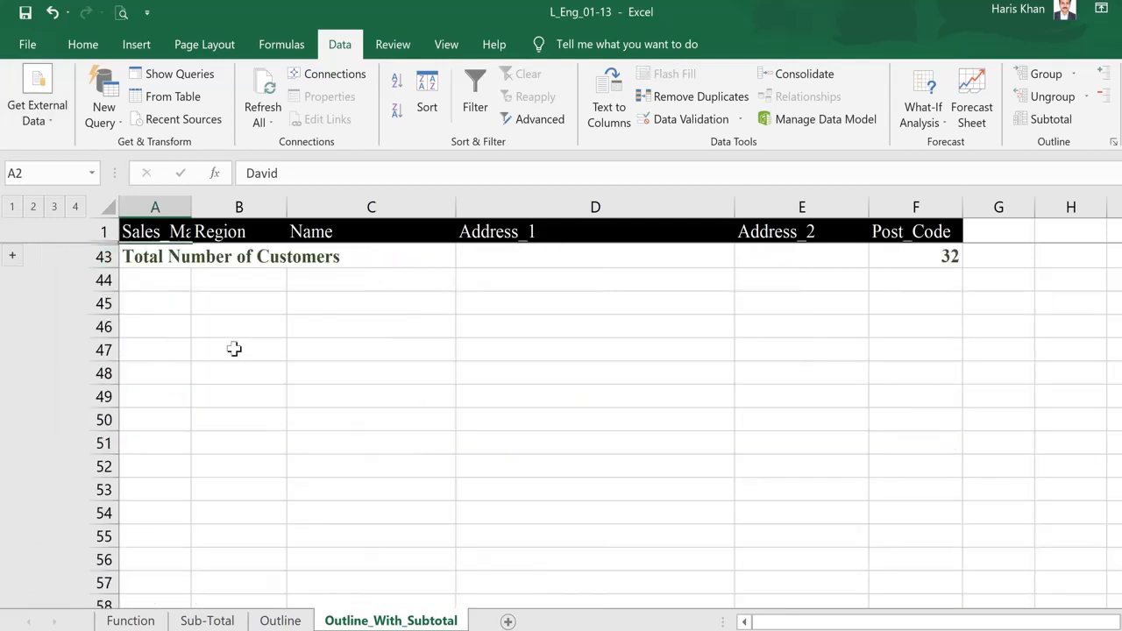
click(143, 260)
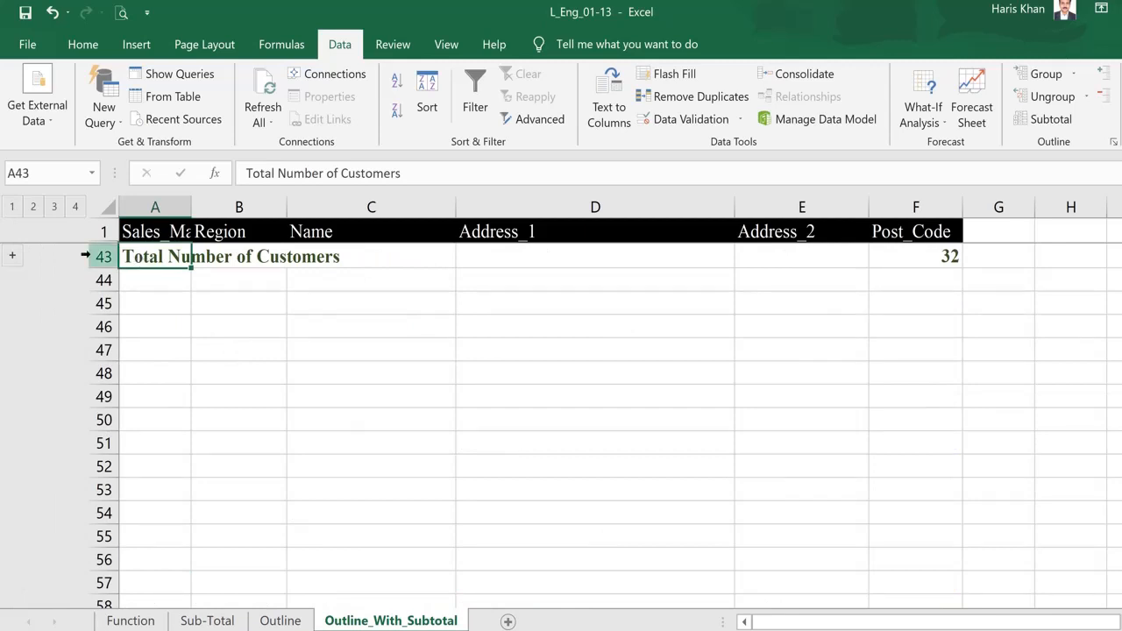
click(33, 207)
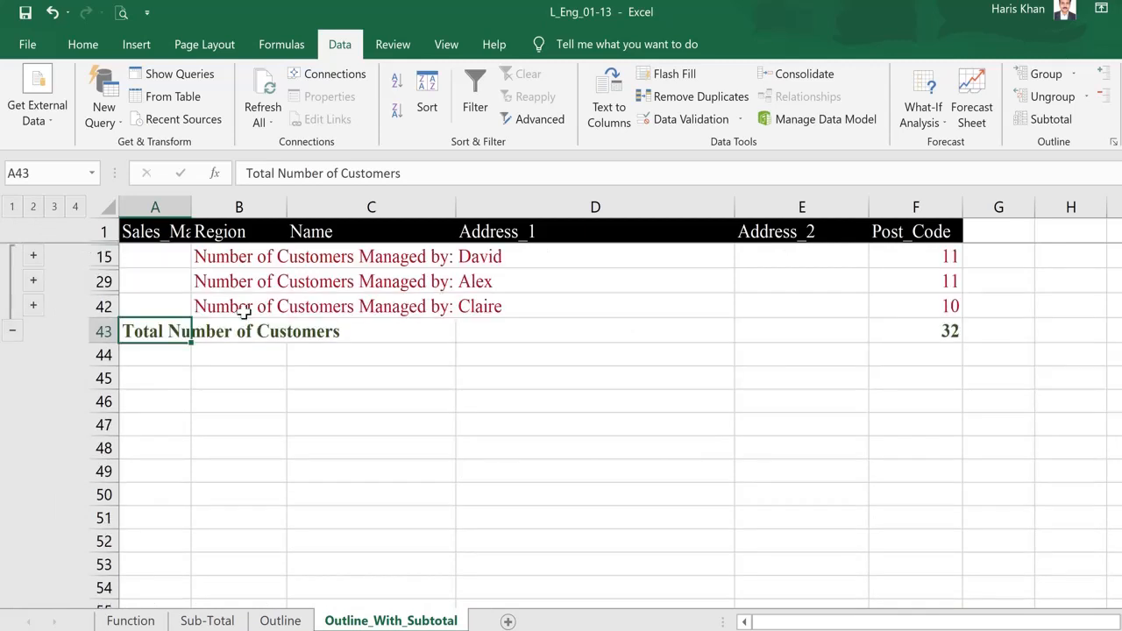
click(220, 255)
click(220, 281)
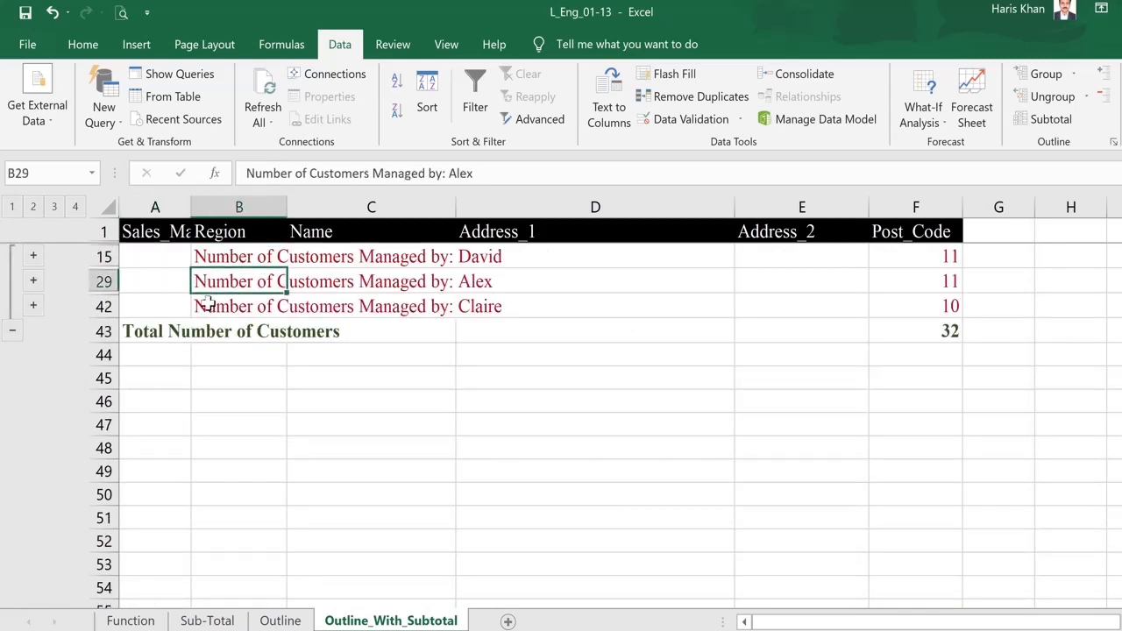
click(205, 304)
click(918, 305)
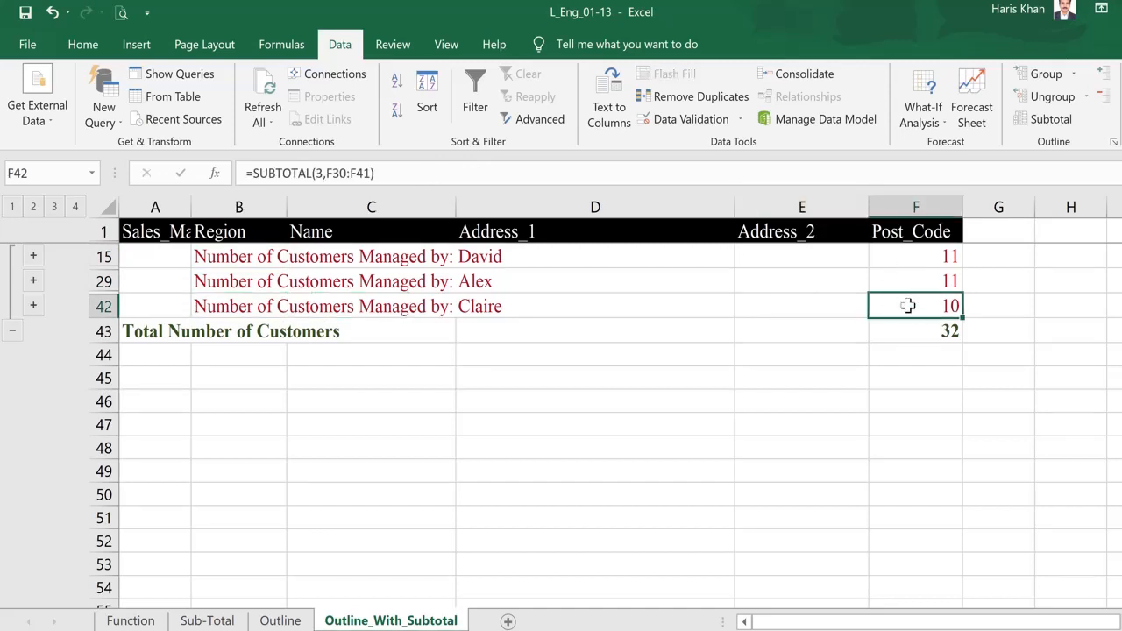
- Expand the outline to level 3 and examine the North West London, East London and first manager count rows
click(54, 207)
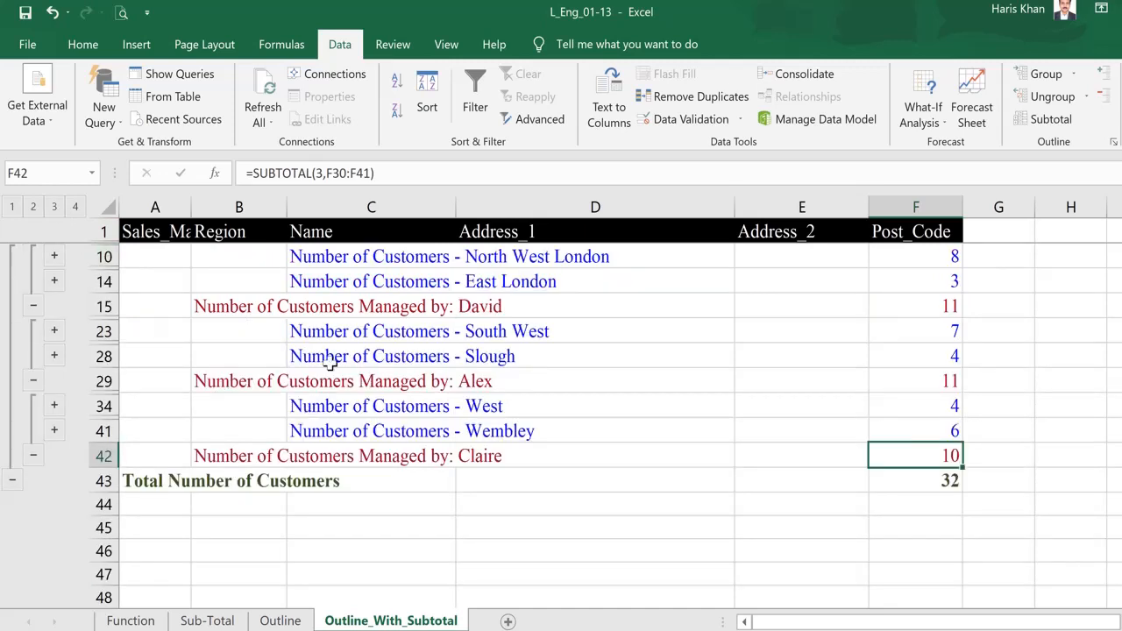
click(298, 258)
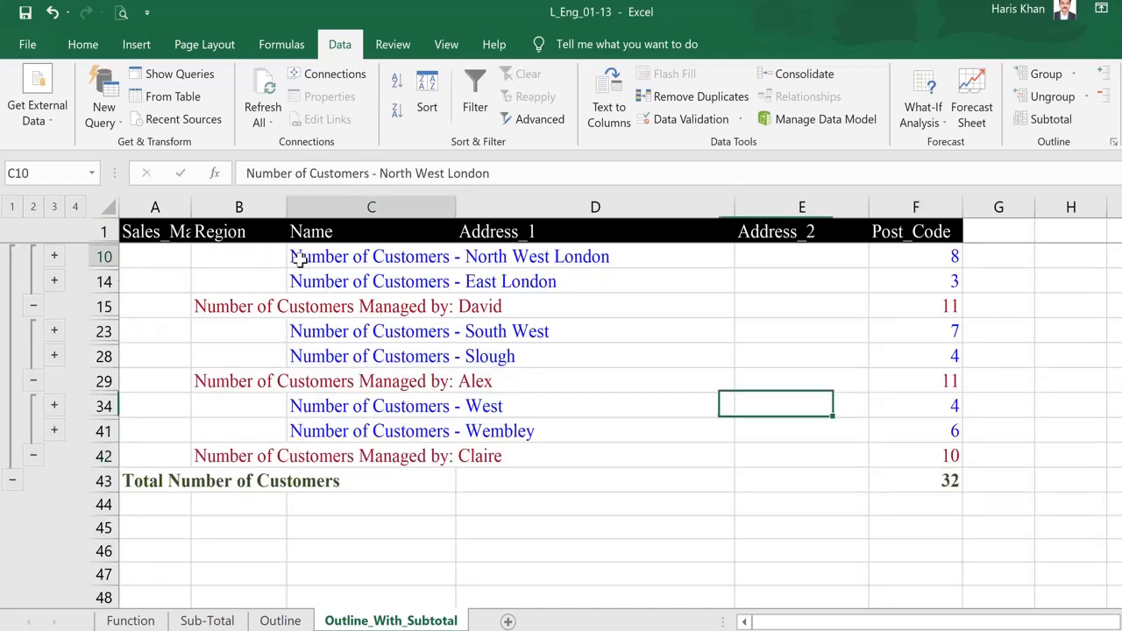
click(298, 285)
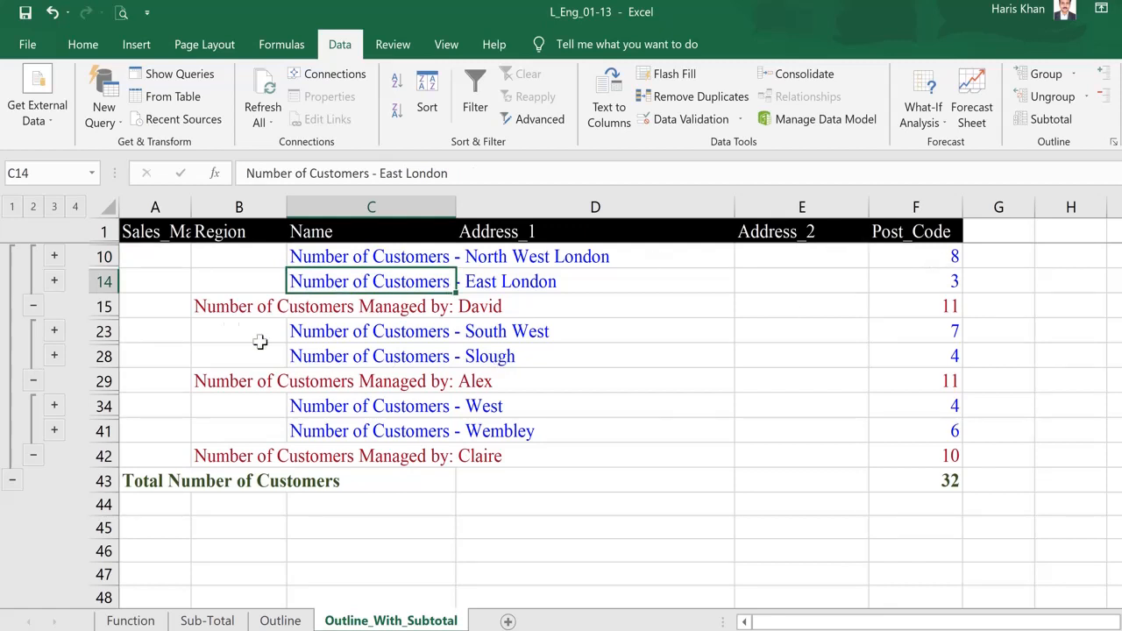
click(212, 307)
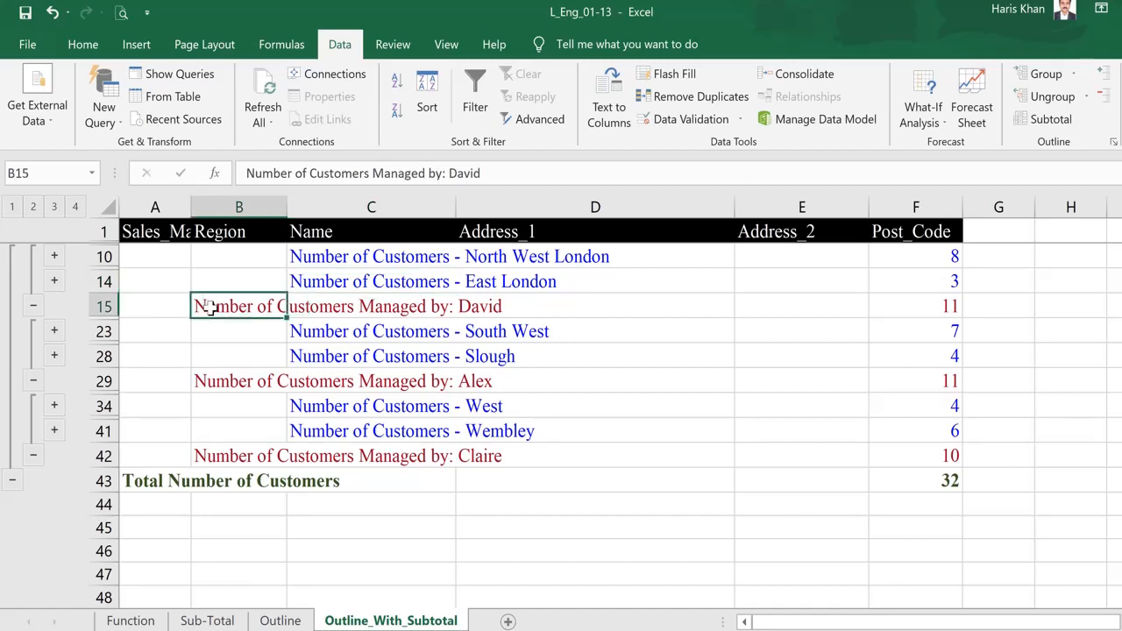
- Check the first manager's count formula in F15, expand the outline to level 4, and clear the outline from the customer list
click(936, 309)
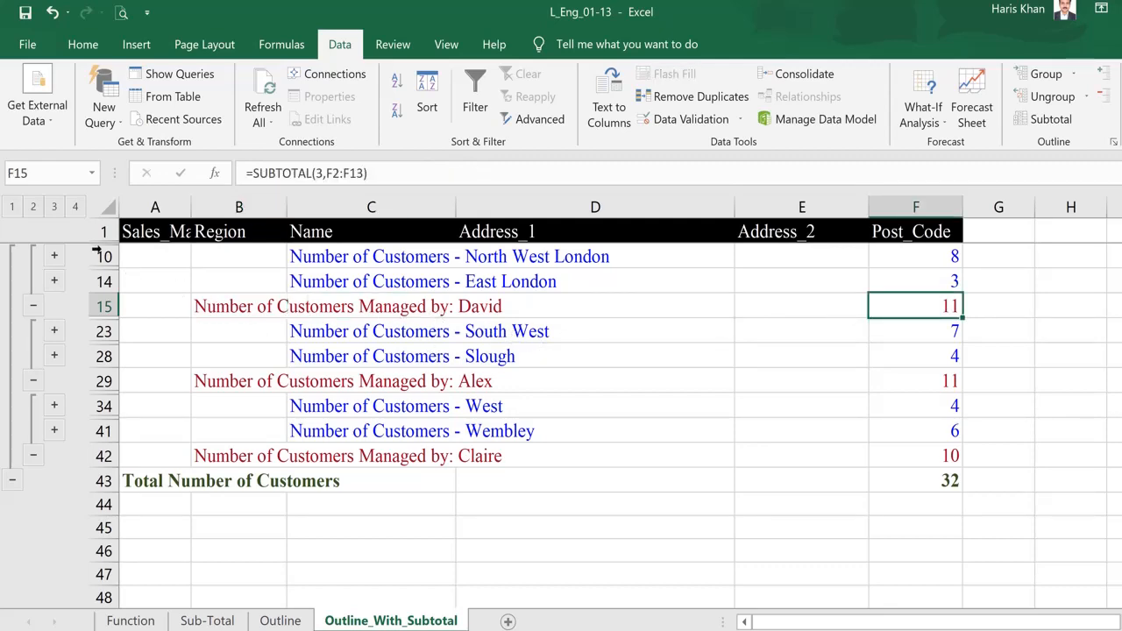
click(76, 207)
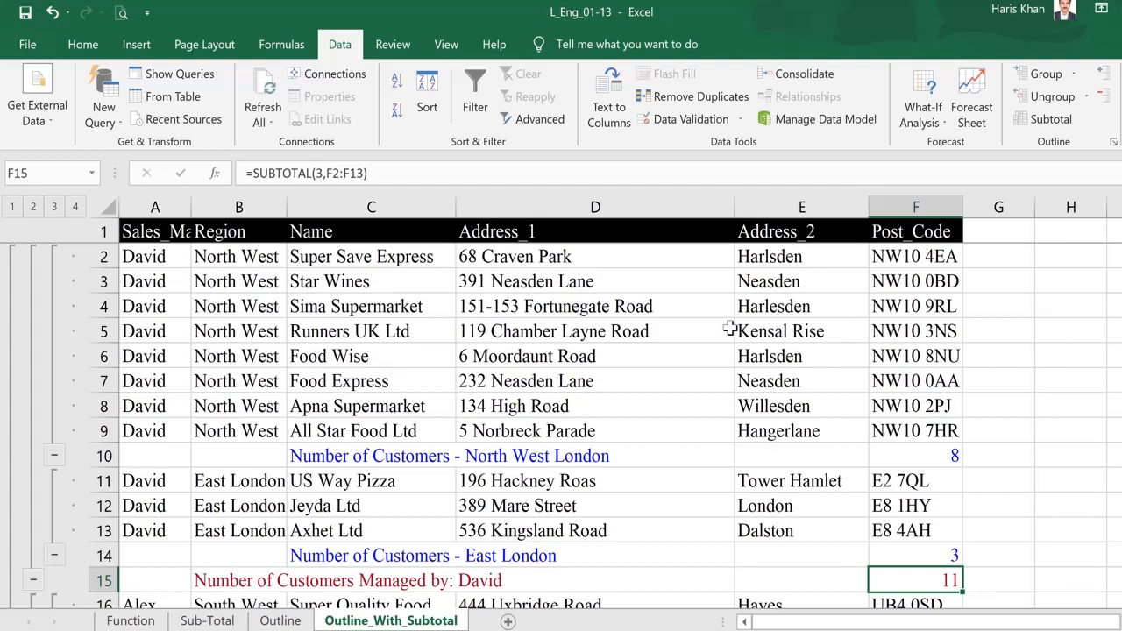
click(1086, 97)
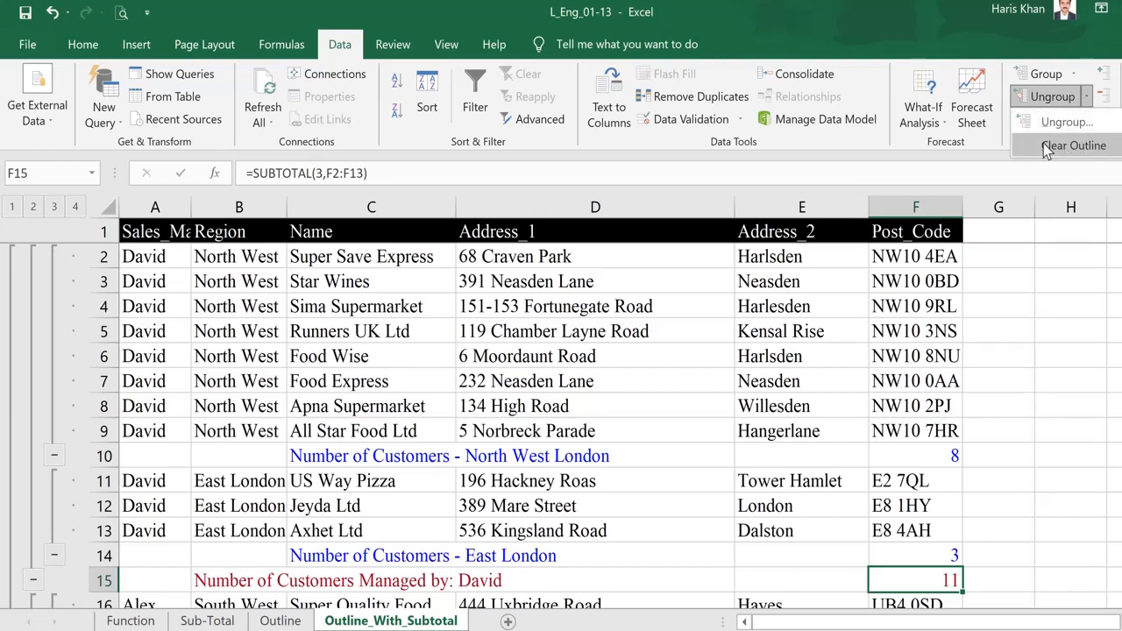
click(1071, 147)
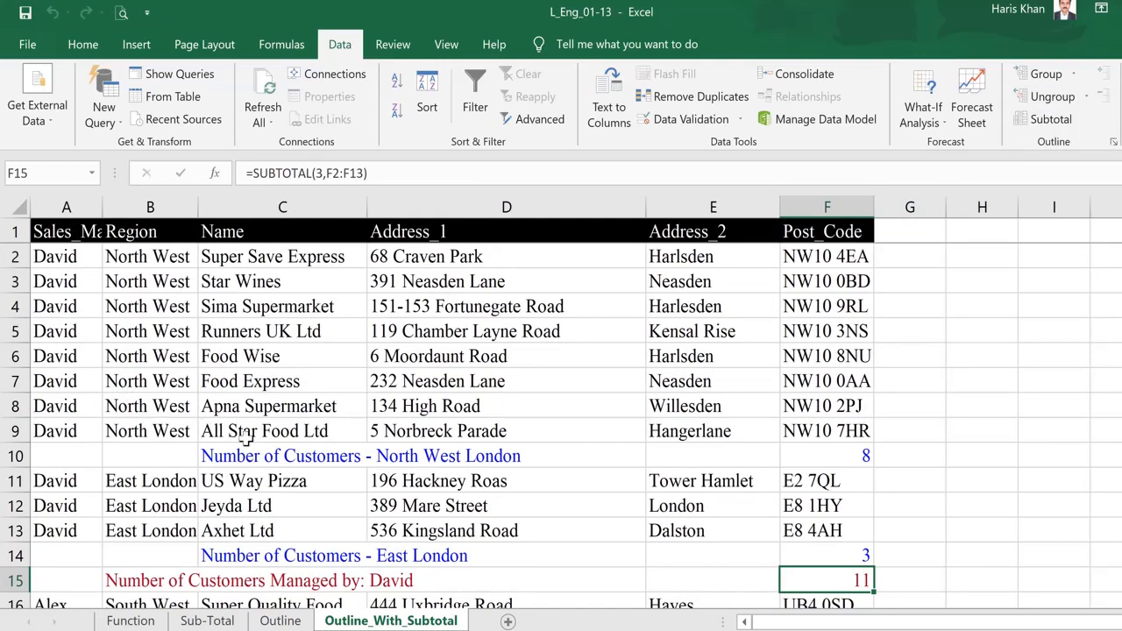
- Remove all subtotals from the customer list with the Subtotal command
click(1046, 121)
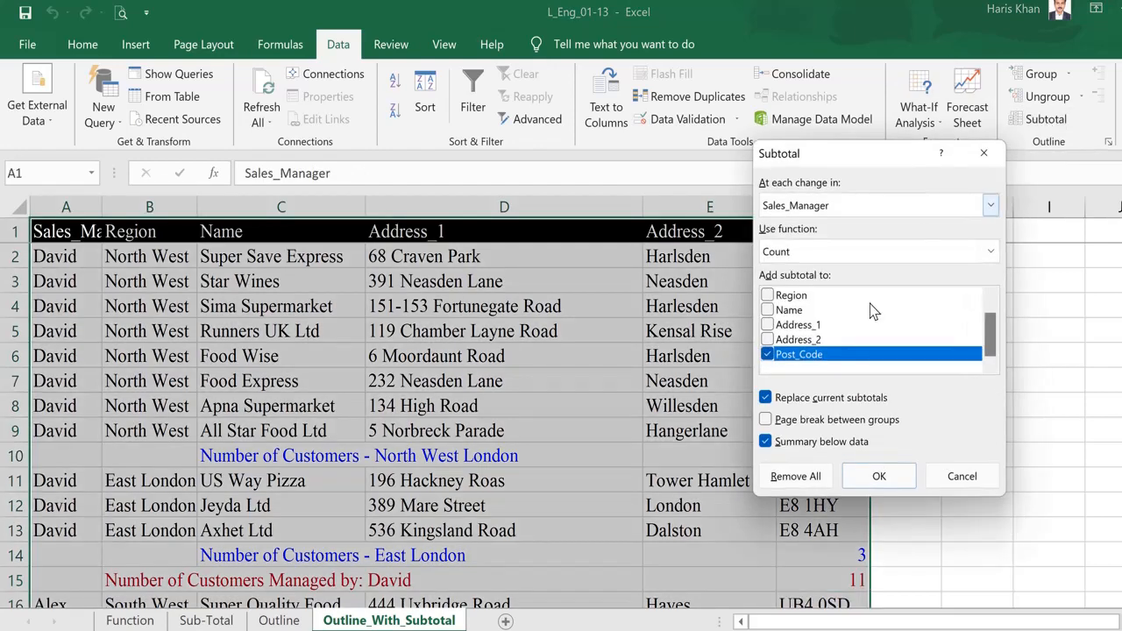
click(796, 478)
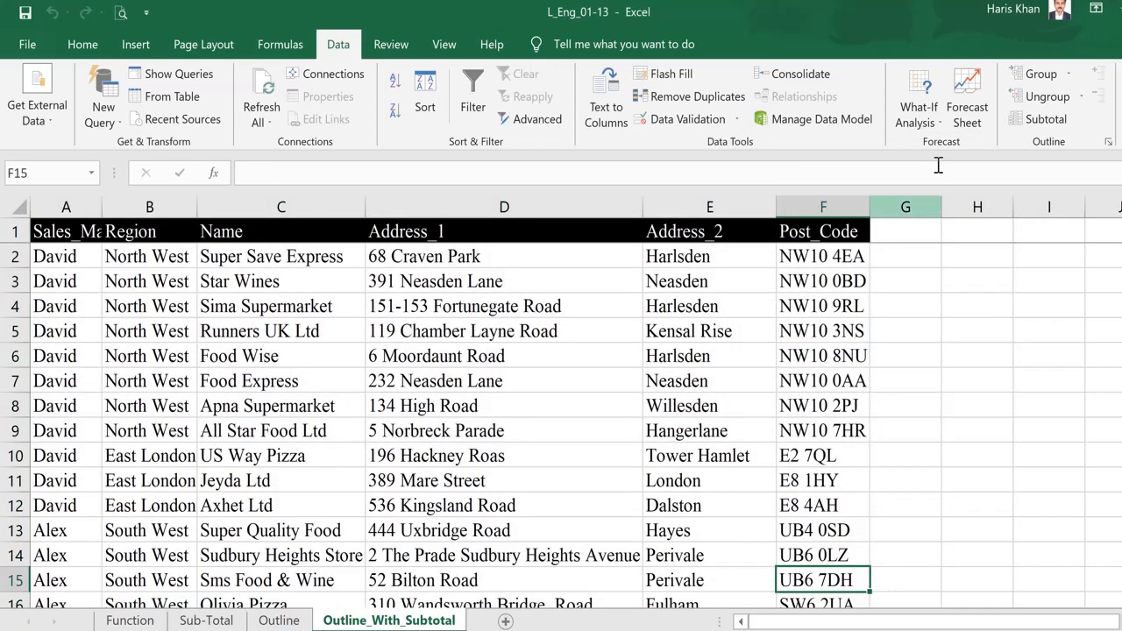
click(1037, 119)
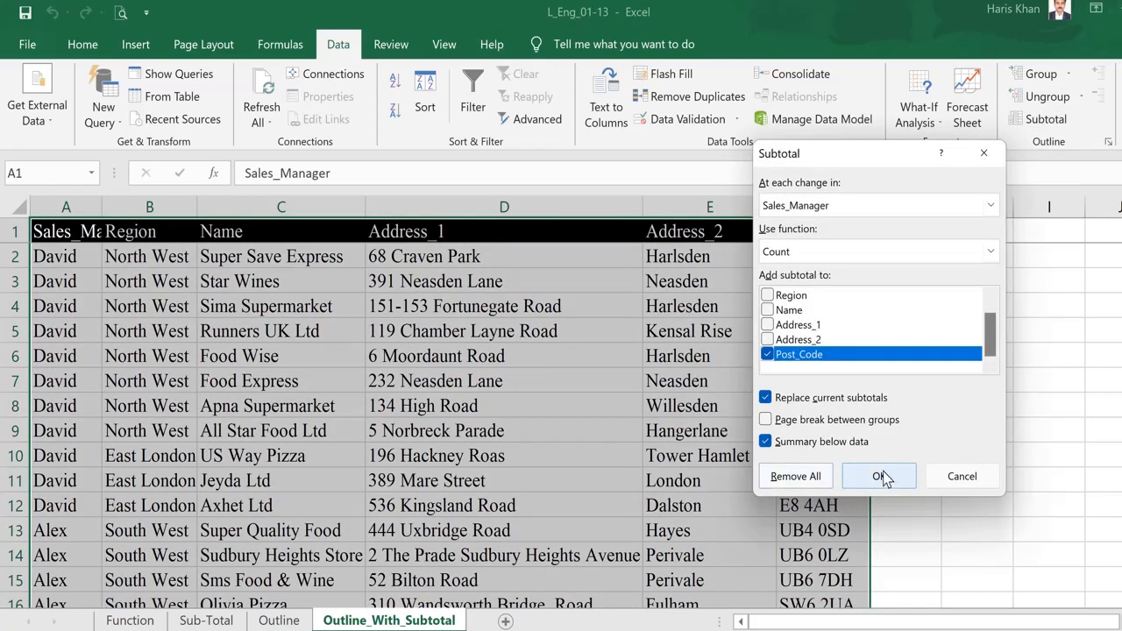
click(961, 476)
click(350, 380)
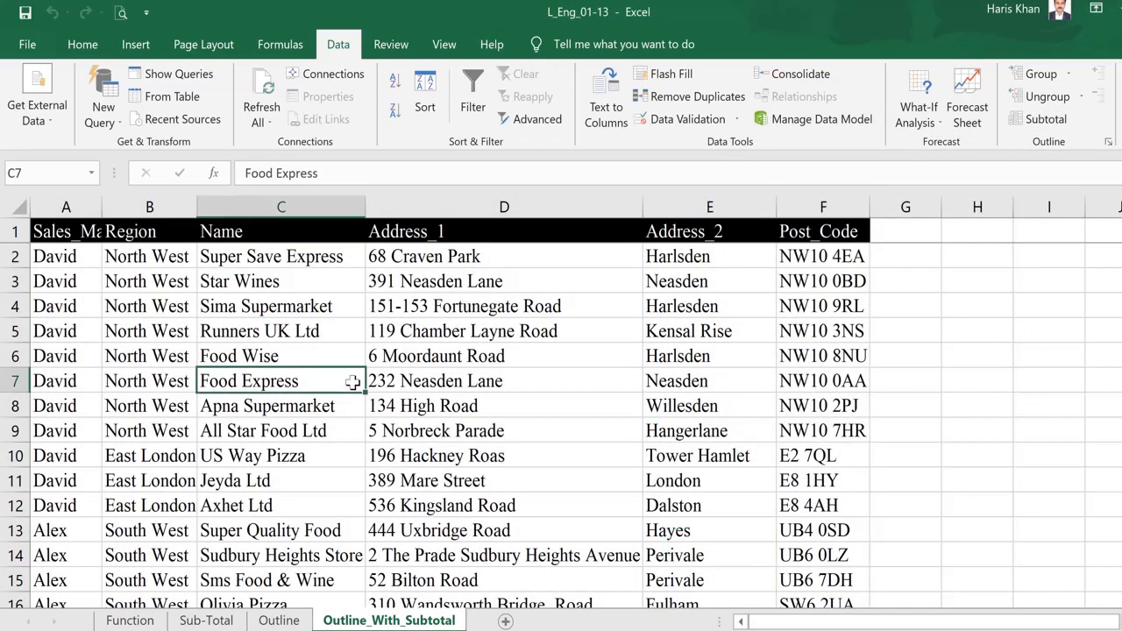
scroll(350, 383, down, 3)
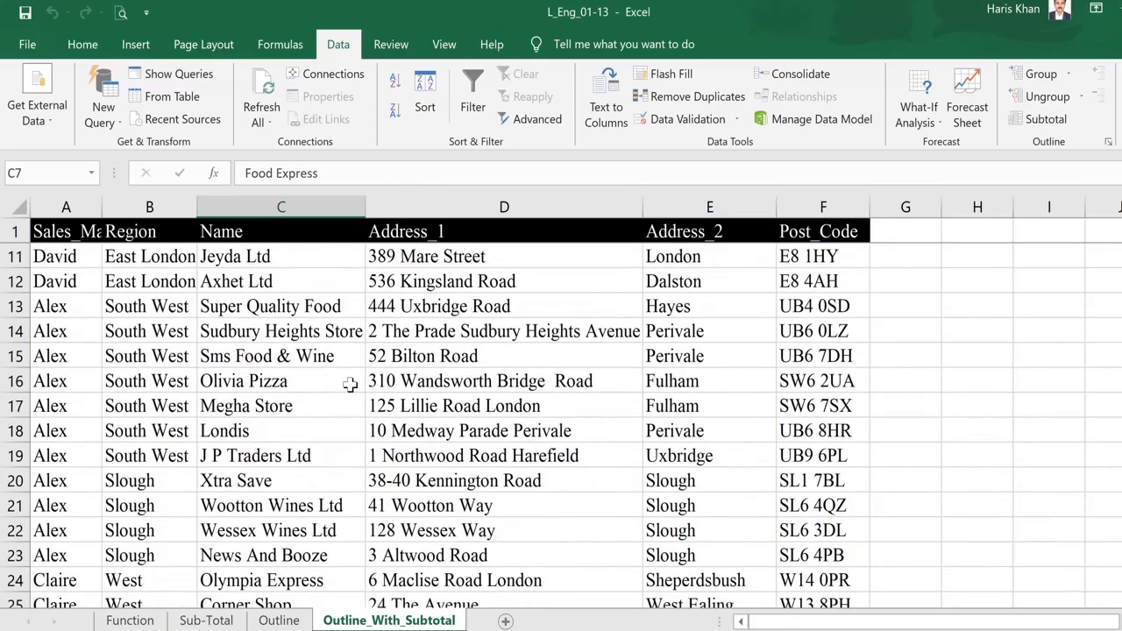